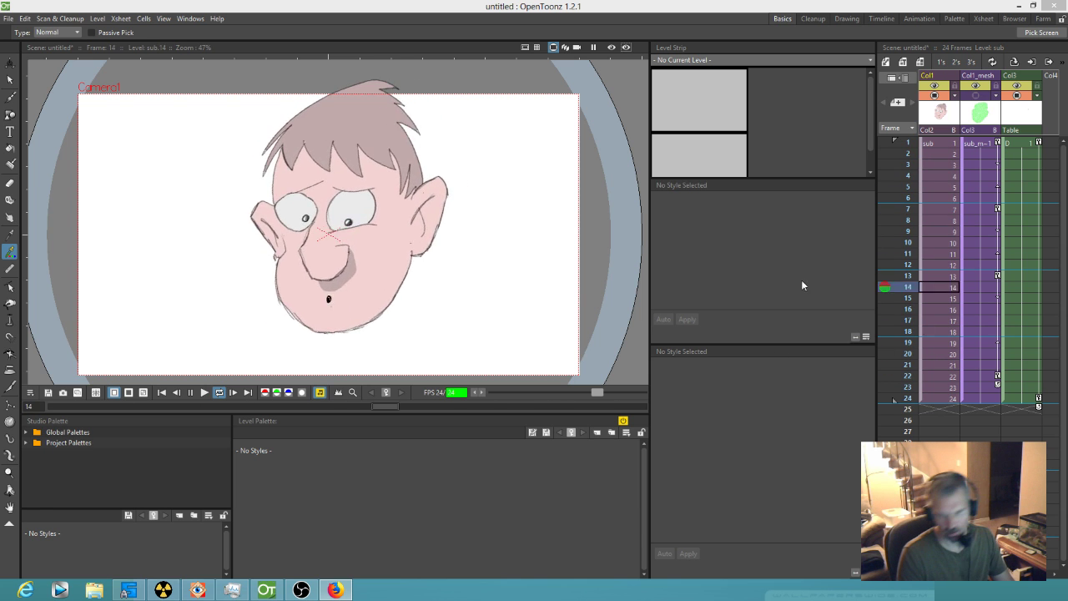
- Stop the looping playback of the head animation
{"action": "left_click", "coordinate": [900, 377]}
{"action": "key", "text": "p"}
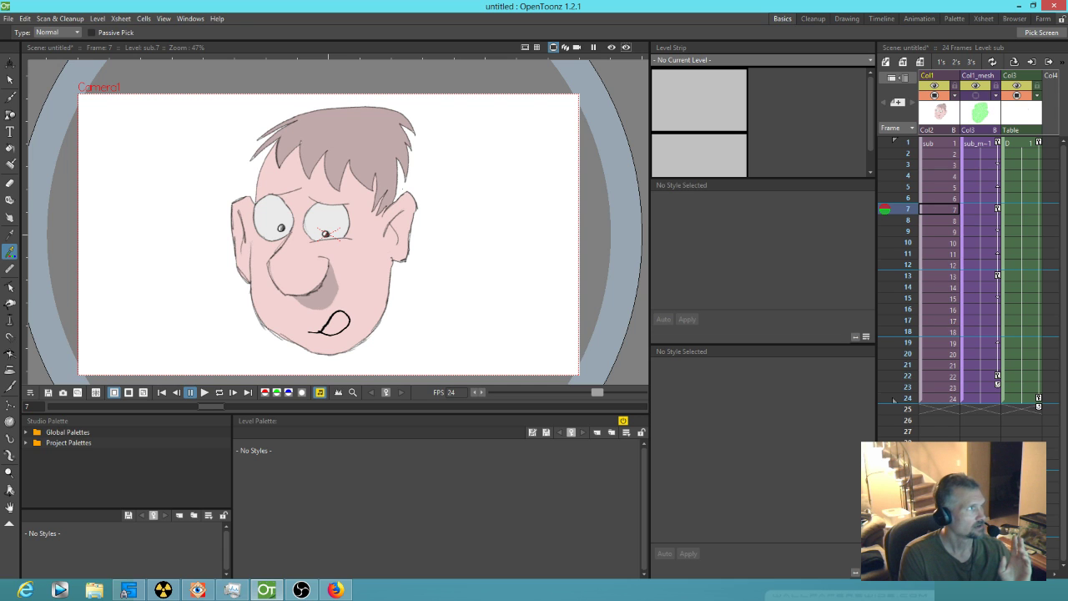
- Switch to Firefox and show the animator's YouTube channel page, arranging the browser window over the scene
{"action": "key", "text": "alt+Tab"}
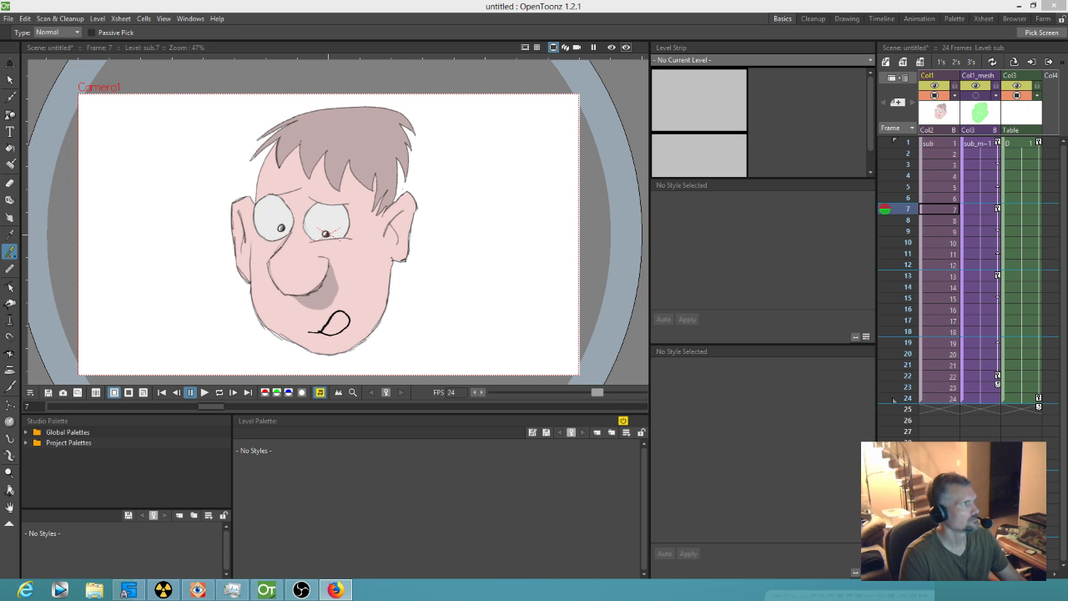
{"action": "left_click_drag", "start_coordinate": [474, 2], "coordinate": [431, 231]}
{"action": "left_click_drag", "start_coordinate": [672, 43], "coordinate": [550, 34]}
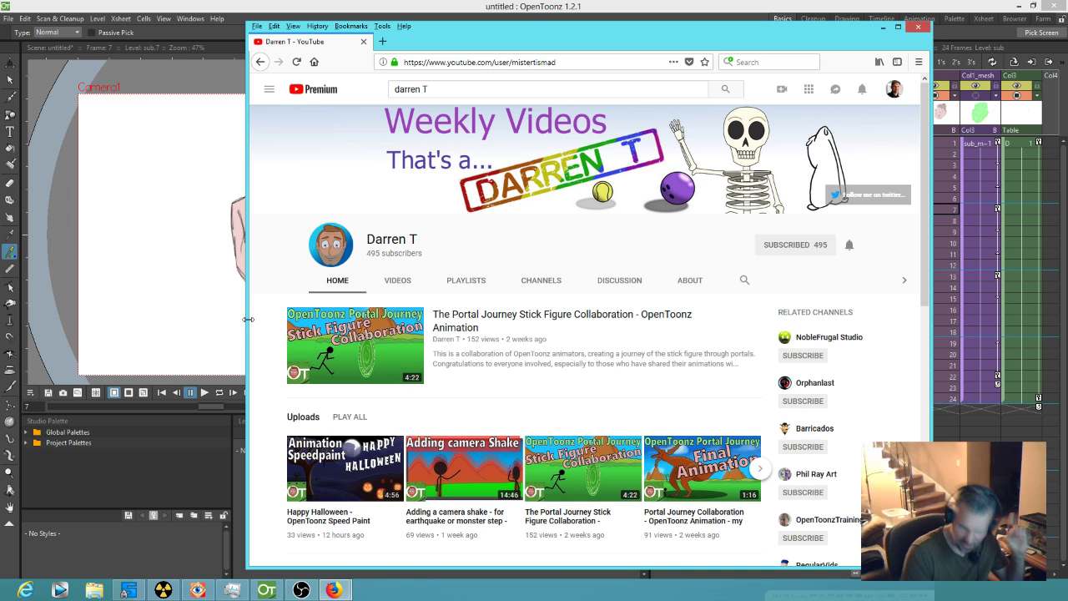
{"action": "left_click_drag", "start_coordinate": [248, 318], "coordinate": [191, 310]}
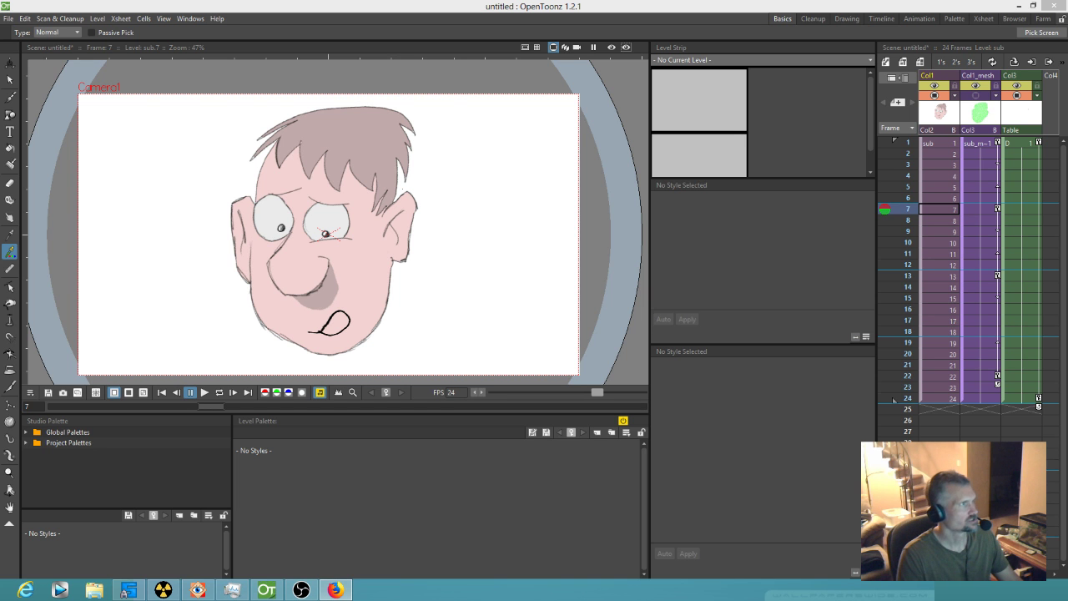
- Search the web for "opentoonz nightly build" in Firefox, open the opentoonz GitHub releases page, and move the browser out of view
{"action": "left_click_drag", "start_coordinate": [189, 0], "coordinate": [504, 63]}
{"action": "left_click", "coordinate": [421, 139]}
{"action": "type", "text": "op"}
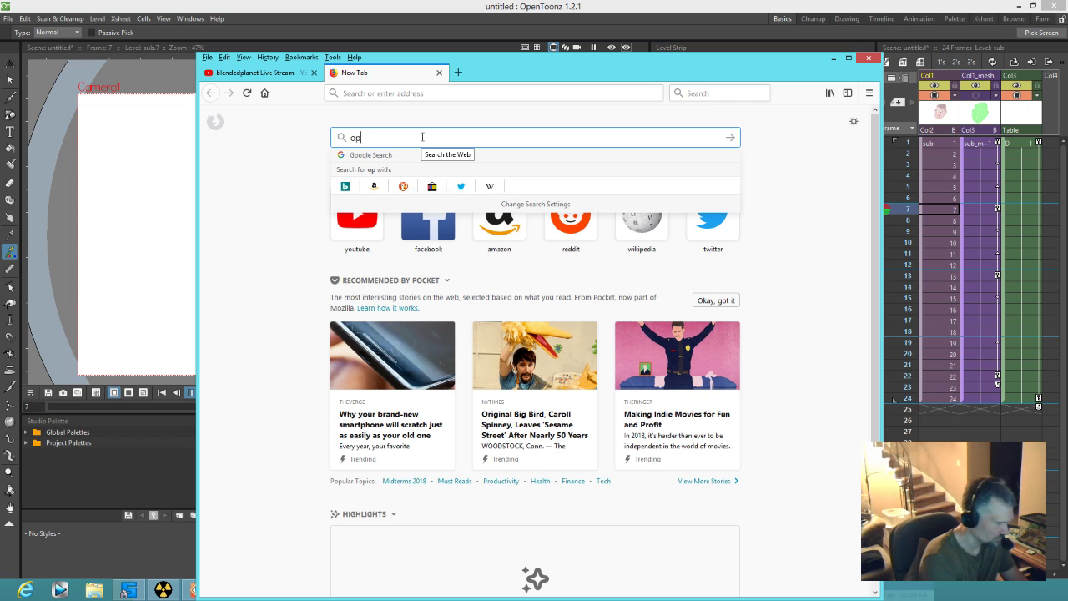
{"action": "type", "text": "entoonz n"}
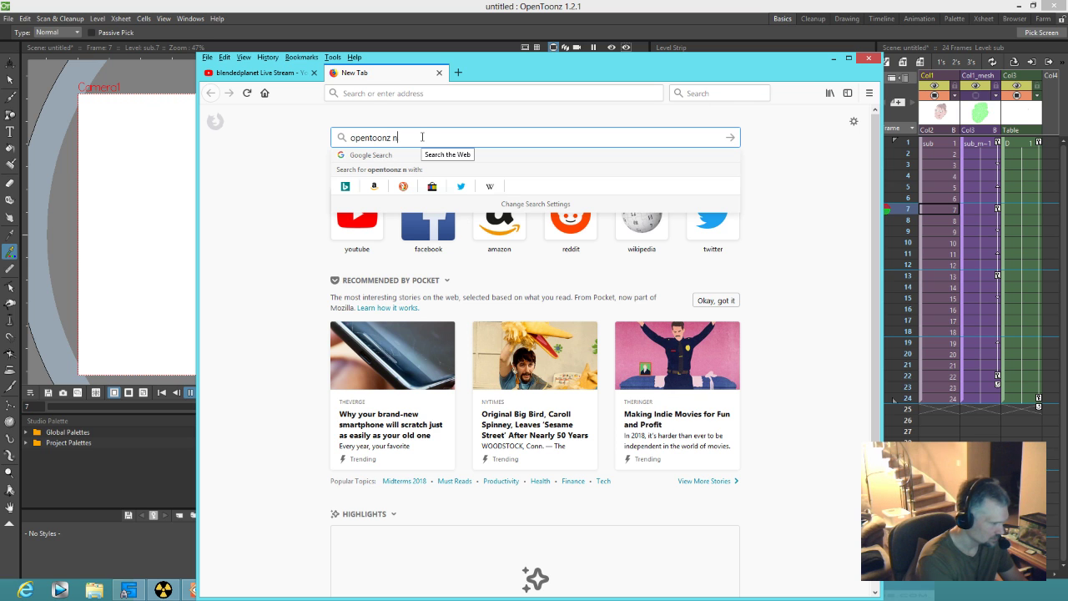
{"action": "type", "text": "ightly"}
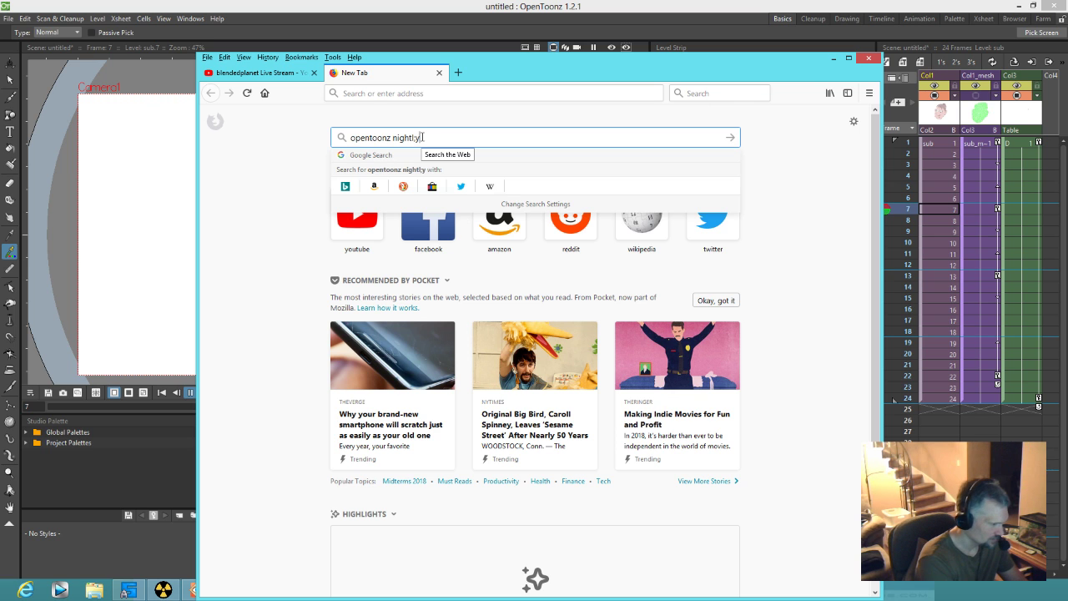
{"action": "key", "text": "BackSpace"}
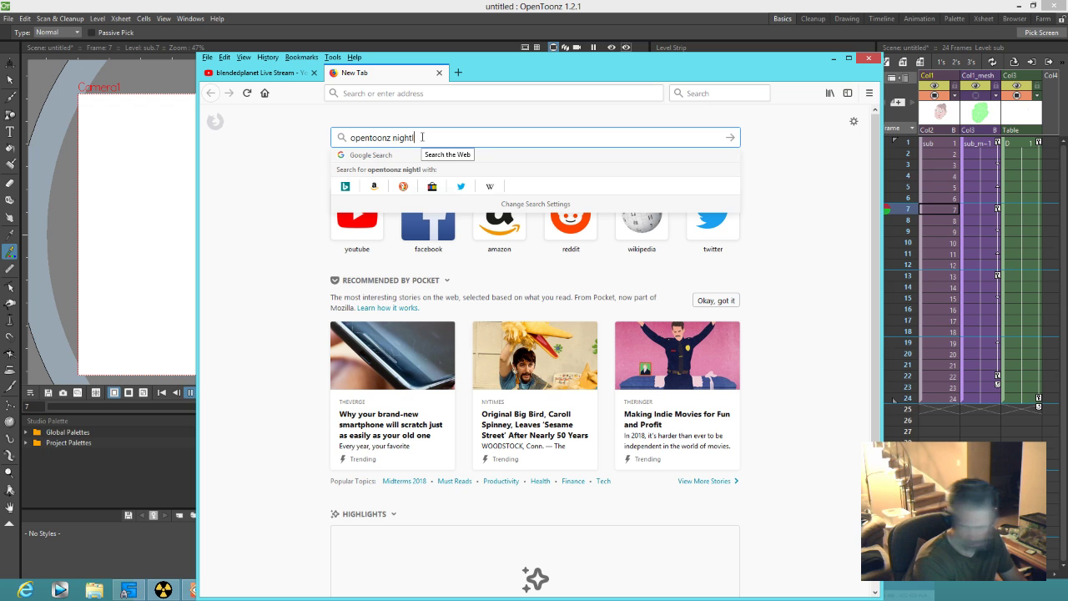
{"action": "type", "text": "y build"}
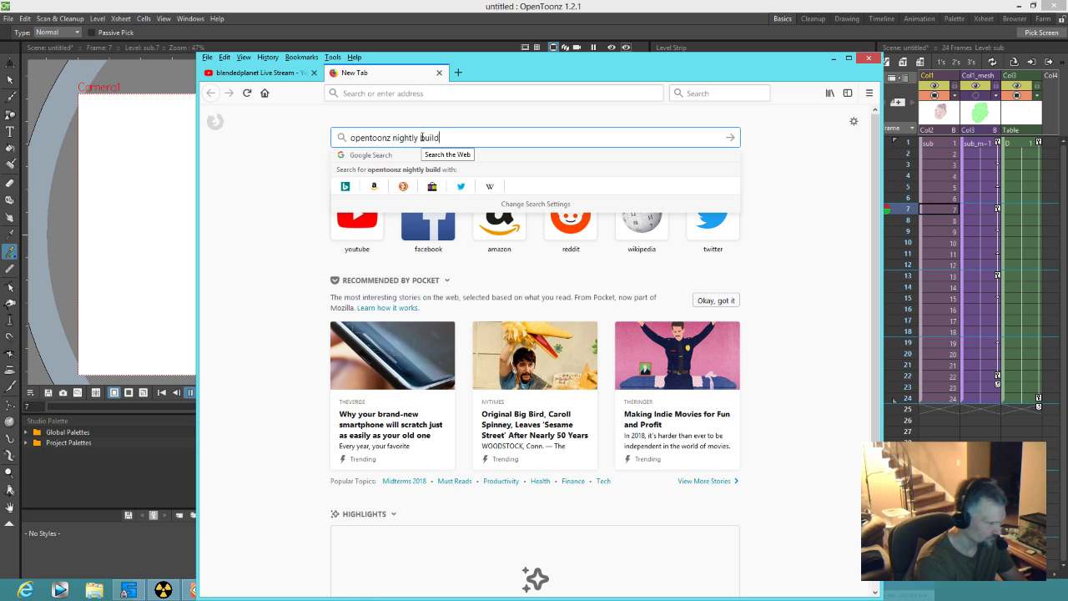
{"action": "key", "text": "Return"}
{"action": "left_click", "coordinate": [353, 216]}
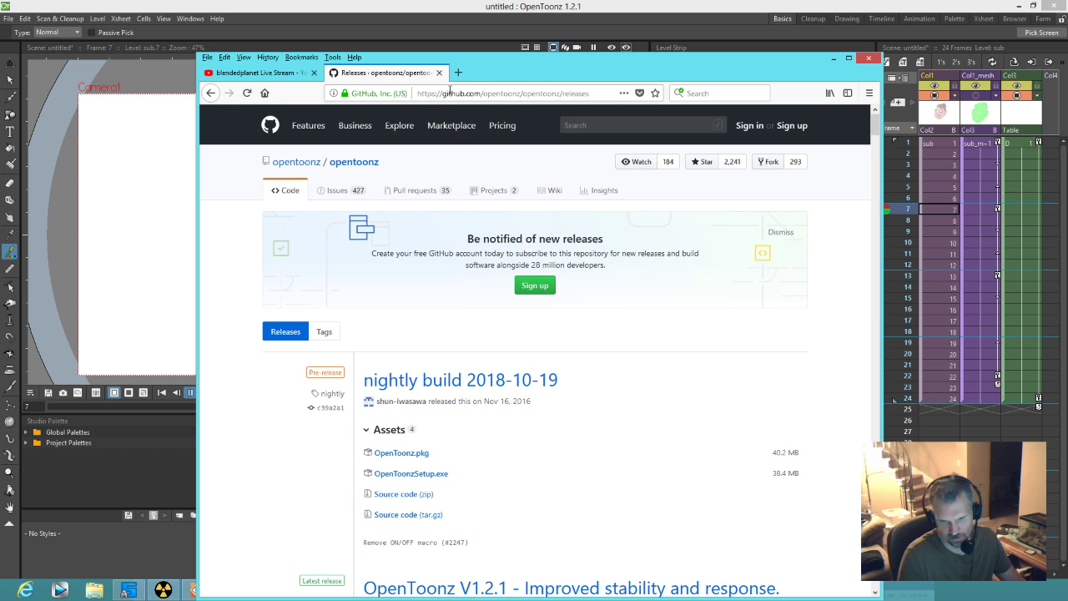
{"action": "left_click_drag", "start_coordinate": [545, 65], "coordinate": [417, 0]}
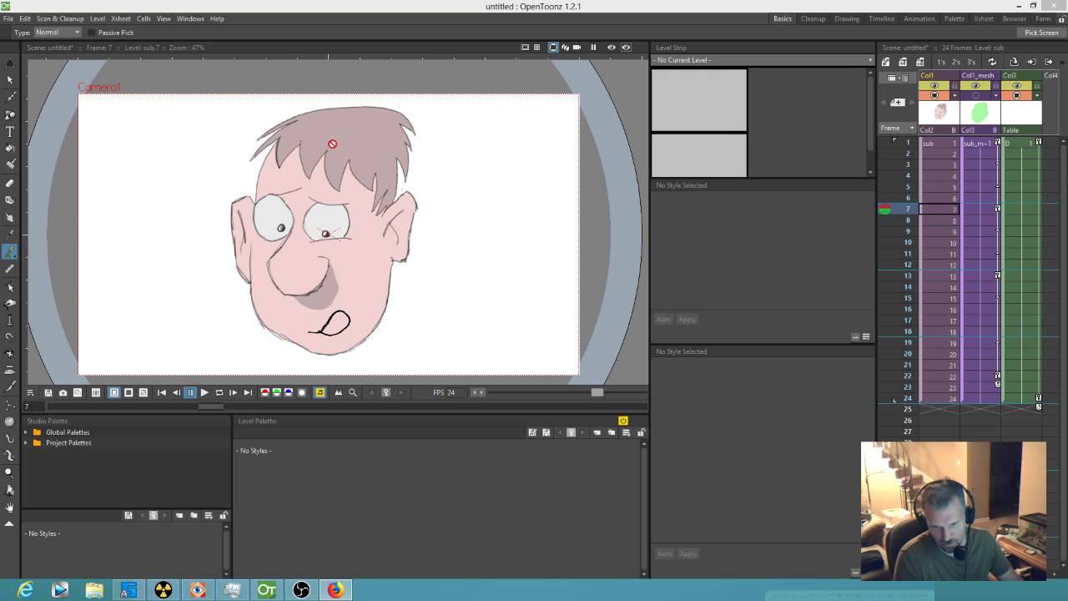
- Go to frame 1 of the first column and widen the Xsheet area
{"action": "left_click", "coordinate": [931, 144]}
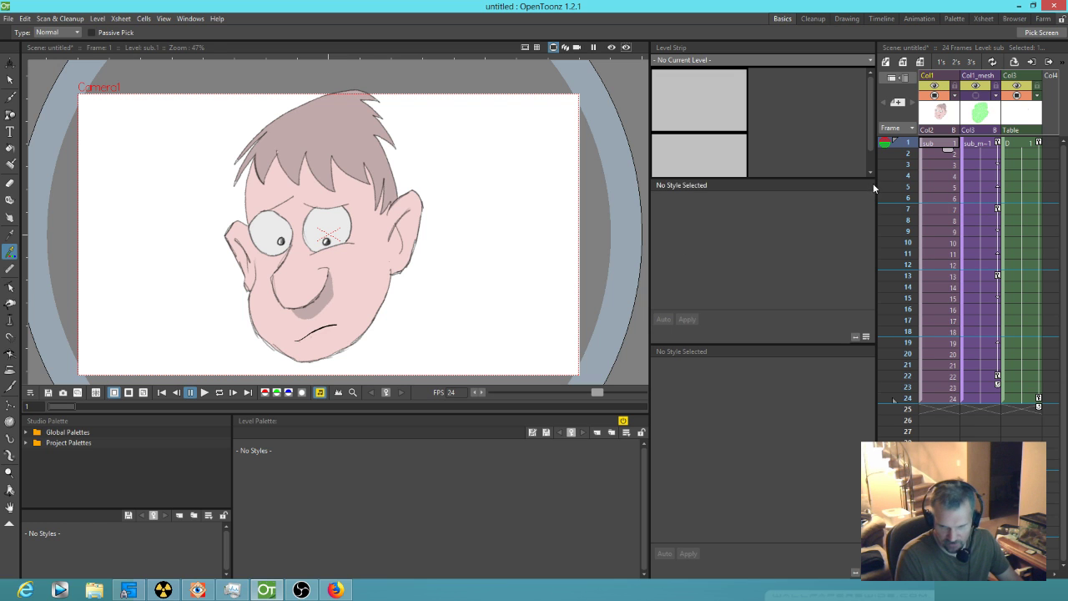
{"action": "left_click_drag", "start_coordinate": [874, 184], "coordinate": [837, 183]}
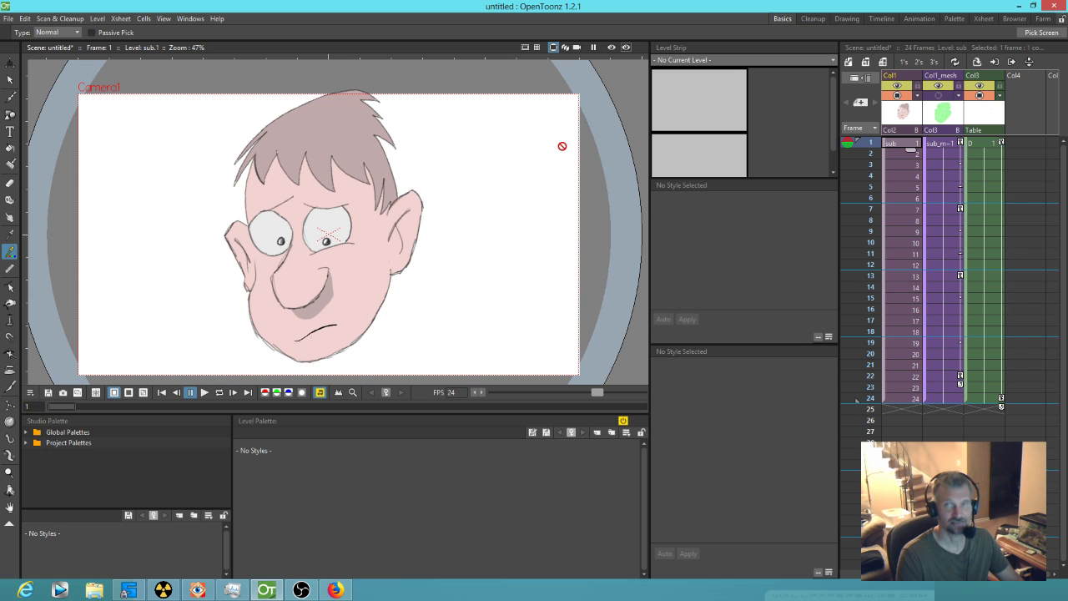
- Start a new scene, discarding the scene changes and leaving the modified level files unsaved
{"action": "left_click", "coordinate": [8, 19]}
{"action": "left_click", "coordinate": [16, 30]}
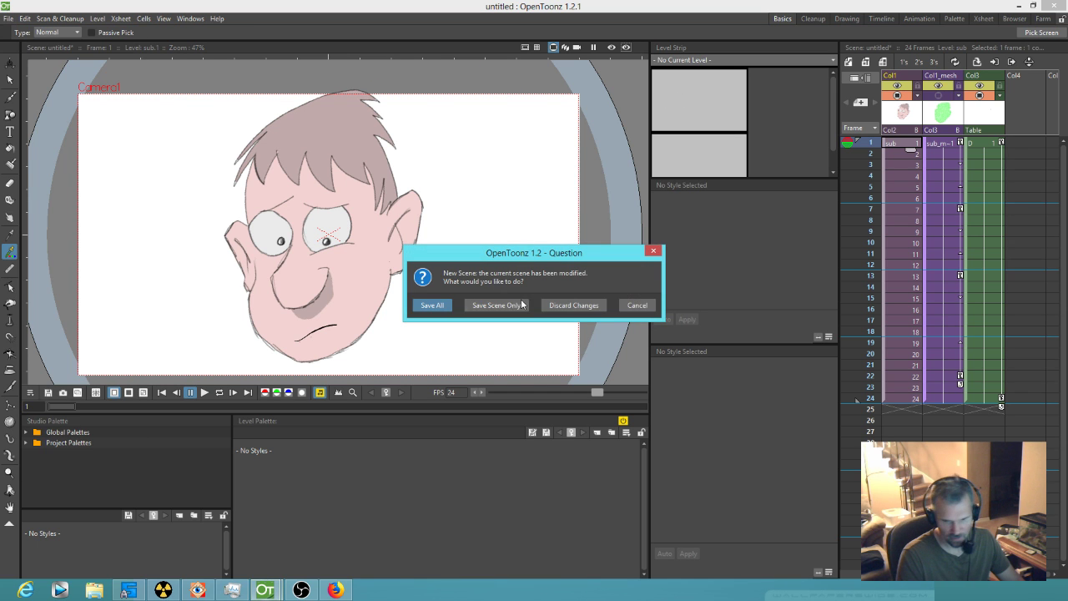
{"action": "left_click", "coordinate": [573, 305]}
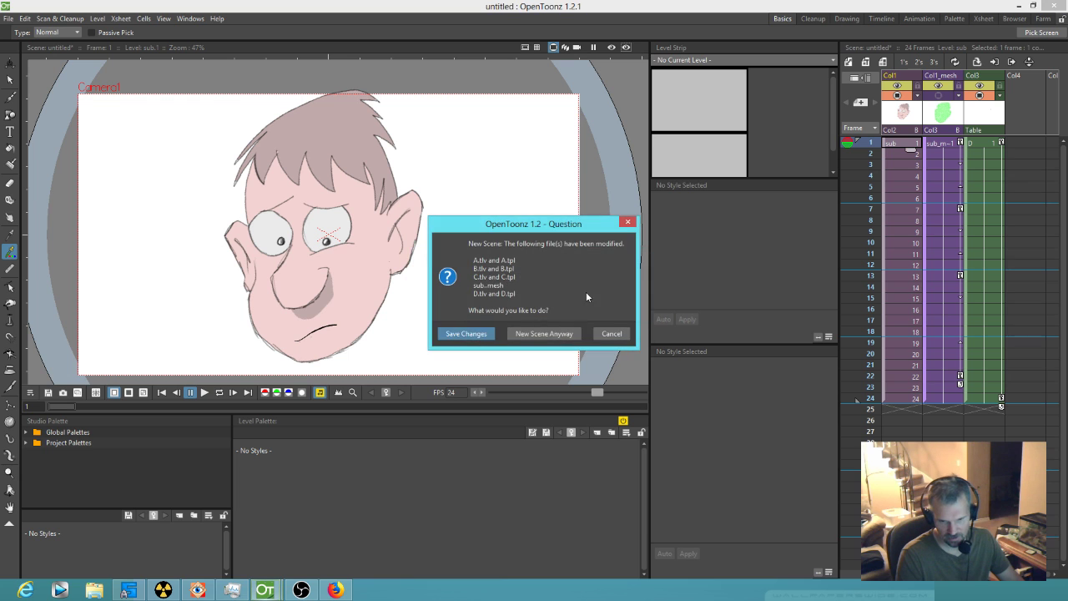
{"action": "left_click", "coordinate": [564, 335]}
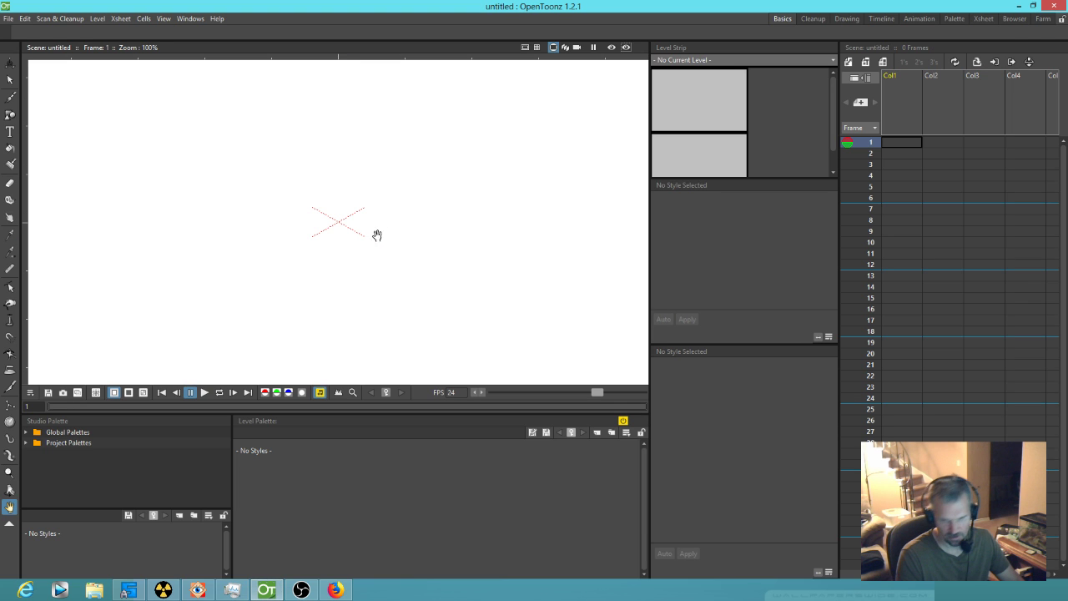
- Create a new raster level named A in the first column, including its save folder
{"action": "scroll", "coordinate": [393, 216], "scroll_direction": "down", "scroll_amount": 1}
{"action": "scroll", "coordinate": [394, 215], "scroll_direction": "down", "scroll_amount": 5}
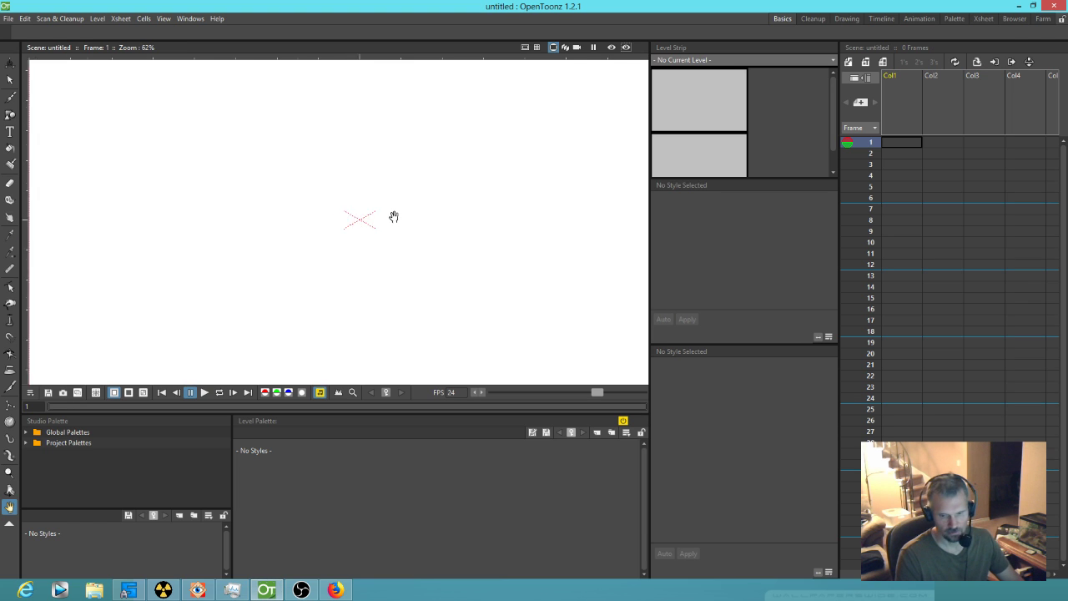
{"action": "scroll", "coordinate": [396, 217], "scroll_direction": "up", "scroll_amount": 4}
{"action": "scroll", "coordinate": [462, 225], "scroll_direction": "down", "scroll_amount": 2}
{"action": "scroll", "coordinate": [448, 216], "scroll_direction": "up", "scroll_amount": 1}
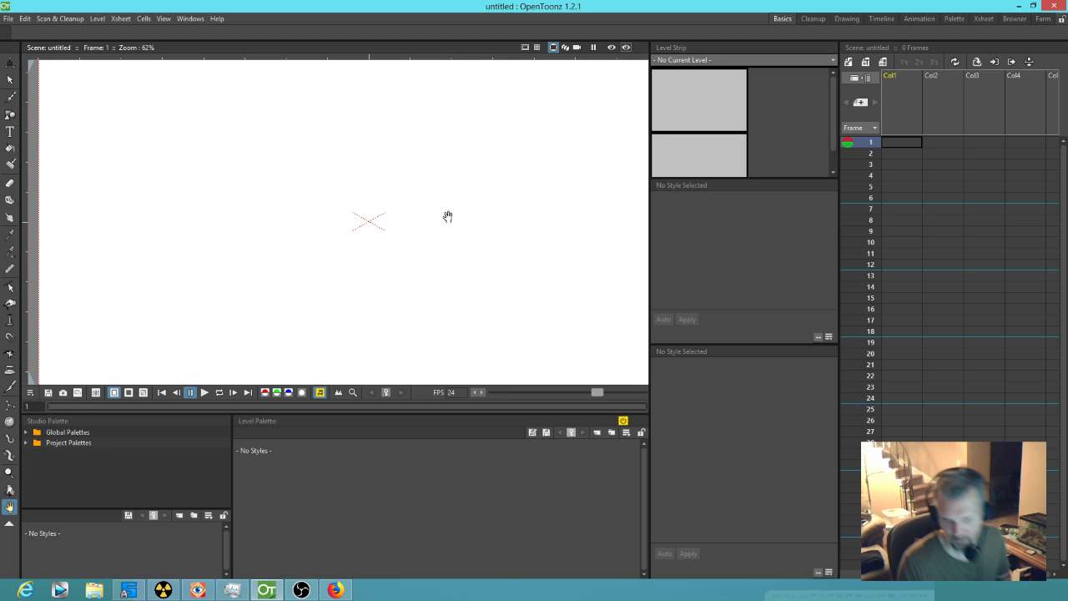
{"action": "left_click", "coordinate": [883, 64]}
{"action": "left_click", "coordinate": [547, 421]}
{"action": "left_click", "coordinate": [516, 306]}
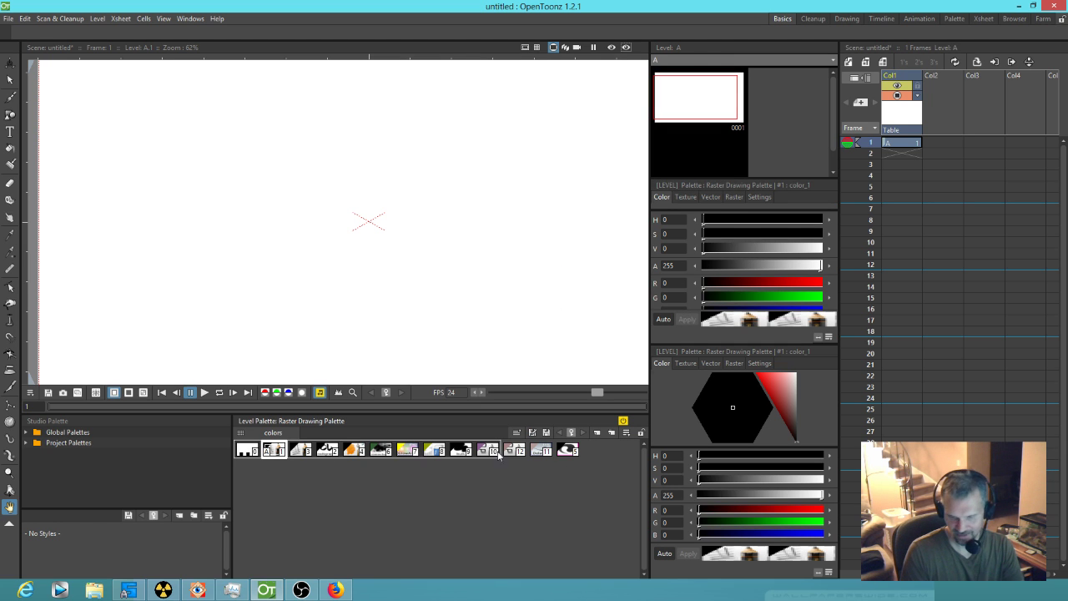
- Sketch the thin, loose circular outline of a ball with the Brush tool
{"action": "key", "text": "b"}
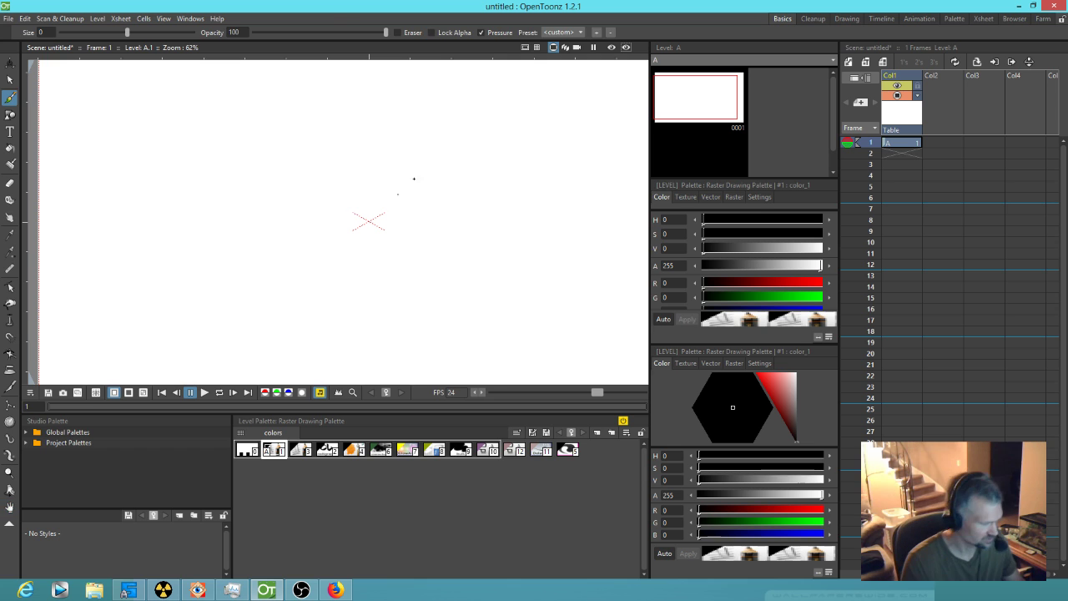
{"action": "mouse_move", "coordinate": [296, 219]}
{"action": "left_mouse_down"}
{"action": "mouse_move", "coordinate": [336, 246]}
{"action": "mouse_move", "coordinate": [362, 240]}
{"action": "left_mouse_up"}
{"action": "left_click_drag", "start_coordinate": [389, 123], "coordinate": [375, 274]}
{"action": "mouse_move", "coordinate": [382, 170]}
{"action": "left_mouse_down"}
{"action": "mouse_move", "coordinate": [398, 308]}
{"action": "mouse_move", "coordinate": [518, 263]}
{"action": "mouse_move", "coordinate": [477, 143]}
{"action": "mouse_move", "coordinate": [425, 125]}
{"action": "left_mouse_up"}
- Choose palette style 4 and brush initial strokes along the ball's left edge
{"action": "left_click", "coordinate": [354, 451]}
{"action": "left_click_drag", "start_coordinate": [333, 171], "coordinate": [336, 286]}
{"action": "mouse_move", "coordinate": [338, 165]}
{"action": "left_mouse_down"}
{"action": "mouse_move", "coordinate": [360, 285]}
{"action": "mouse_move", "coordinate": [327, 198]}
{"action": "mouse_move", "coordinate": [385, 289]}
{"action": "left_mouse_up"}
{"action": "left_click_drag", "start_coordinate": [334, 181], "coordinate": [377, 293]}
{"action": "left_click_drag", "start_coordinate": [344, 202], "coordinate": [335, 240]}
{"action": "left_click_drag", "start_coordinate": [348, 216], "coordinate": [342, 265]}
- Set the brush size to 2.29 and paint broad grey shading along the ball's left and lower edges
{"action": "left_click_drag", "start_coordinate": [127, 34], "coordinate": [177, 36]}
{"action": "left_click_drag", "start_coordinate": [336, 190], "coordinate": [346, 266]}
{"action": "mouse_move", "coordinate": [350, 216]}
{"action": "left_mouse_down"}
{"action": "mouse_move", "coordinate": [357, 280]}
{"action": "mouse_move", "coordinate": [435, 329]}
{"action": "left_mouse_up"}
{"action": "mouse_move", "coordinate": [420, 282]}
{"action": "left_mouse_down"}
{"action": "mouse_move", "coordinate": [434, 327]}
{"action": "mouse_move", "coordinate": [451, 319]}
{"action": "left_mouse_up"}
{"action": "mouse_move", "coordinate": [423, 314]}
{"action": "left_mouse_down"}
{"action": "mouse_move", "coordinate": [461, 302]}
{"action": "mouse_move", "coordinate": [538, 226]}
{"action": "left_mouse_up"}
{"action": "left_click_drag", "start_coordinate": [457, 315], "coordinate": [510, 220]}
{"action": "left_click_drag", "start_coordinate": [487, 293], "coordinate": [444, 310]}
{"action": "mouse_move", "coordinate": [479, 258]}
{"action": "left_mouse_down"}
{"action": "mouse_move", "coordinate": [429, 293]}
{"action": "mouse_move", "coordinate": [362, 282]}
{"action": "left_mouse_up"}
{"action": "mouse_move", "coordinate": [362, 282]}
{"action": "left_mouse_down"}
{"action": "mouse_move", "coordinate": [411, 314]}
{"action": "mouse_move", "coordinate": [397, 304]}
{"action": "left_mouse_up"}
- Change style 4 to a muted red and brush it across the middle and sides of the ball
{"action": "left_click", "coordinate": [786, 403]}
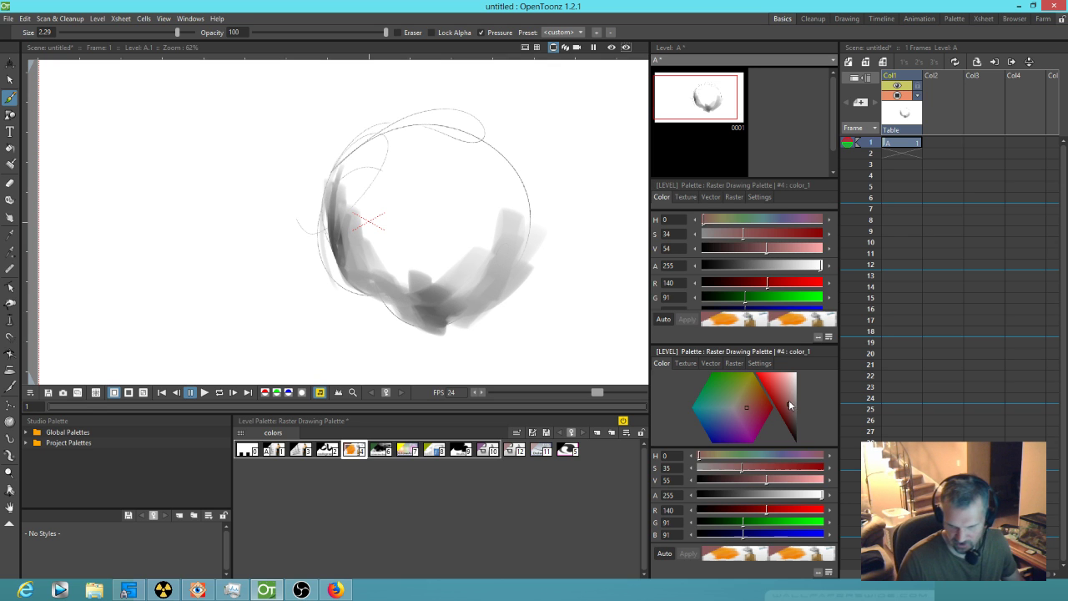
{"action": "left_click", "coordinate": [780, 404]}
{"action": "mouse_move", "coordinate": [479, 236]}
{"action": "left_mouse_down"}
{"action": "mouse_move", "coordinate": [422, 281]}
{"action": "mouse_move", "coordinate": [501, 221]}
{"action": "mouse_move", "coordinate": [457, 292]}
{"action": "mouse_move", "coordinate": [396, 273]}
{"action": "mouse_move", "coordinate": [370, 242]}
{"action": "mouse_move", "coordinate": [380, 226]}
{"action": "mouse_move", "coordinate": [428, 272]}
{"action": "mouse_move", "coordinate": [401, 250]}
{"action": "mouse_move", "coordinate": [359, 179]}
{"action": "mouse_move", "coordinate": [350, 242]}
{"action": "mouse_move", "coordinate": [398, 295]}
{"action": "mouse_move", "coordinate": [482, 257]}
{"action": "mouse_move", "coordinate": [490, 300]}
{"action": "mouse_move", "coordinate": [524, 177]}
{"action": "mouse_move", "coordinate": [521, 225]}
{"action": "mouse_move", "coordinate": [508, 167]}
{"action": "mouse_move", "coordinate": [443, 242]}
{"action": "mouse_move", "coordinate": [459, 216]}
{"action": "mouse_move", "coordinate": [416, 239]}
{"action": "mouse_move", "coordinate": [360, 183]}
{"action": "mouse_move", "coordinate": [374, 142]}
{"action": "mouse_move", "coordinate": [328, 191]}
{"action": "mouse_move", "coordinate": [331, 235]}
{"action": "left_mouse_up"}
- Shade the ball's lower half with dusty red RGB 168, 121, 121 and add blue-violet RGB 129, 128, 168 at its lower right
{"action": "left_click", "coordinate": [788, 396]}
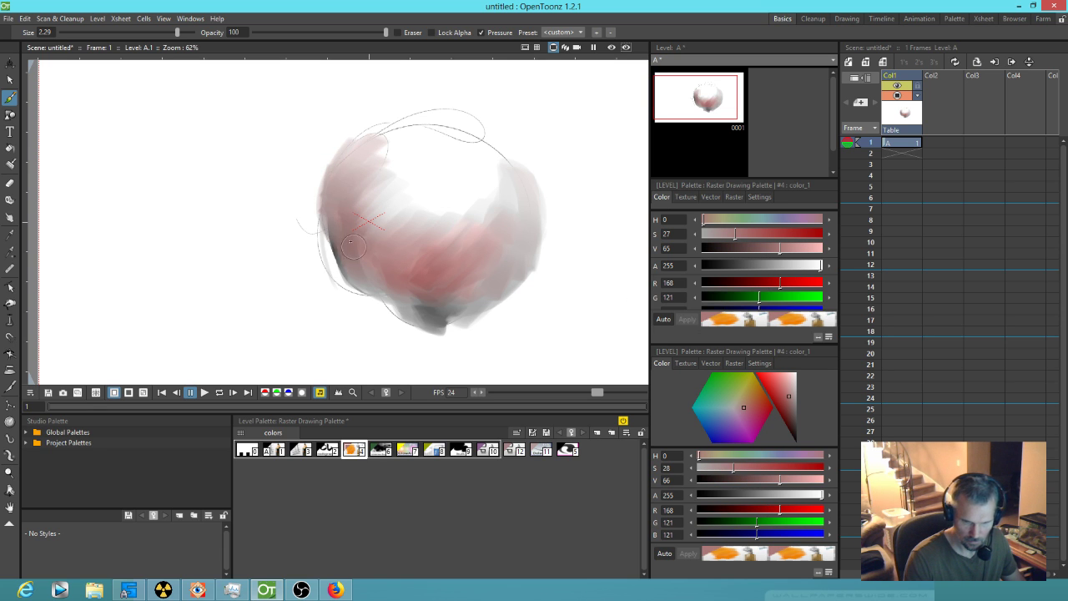
{"action": "mouse_move", "coordinate": [421, 301]}
{"action": "left_mouse_down"}
{"action": "mouse_move", "coordinate": [410, 313]}
{"action": "mouse_move", "coordinate": [484, 300]}
{"action": "mouse_move", "coordinate": [467, 297]}
{"action": "mouse_move", "coordinate": [481, 301]}
{"action": "mouse_move", "coordinate": [520, 261]}
{"action": "left_mouse_up"}
{"action": "mouse_move", "coordinate": [469, 297]}
{"action": "left_mouse_down"}
{"action": "mouse_move", "coordinate": [483, 275]}
{"action": "mouse_move", "coordinate": [513, 225]}
{"action": "mouse_move", "coordinate": [487, 266]}
{"action": "left_mouse_up"}
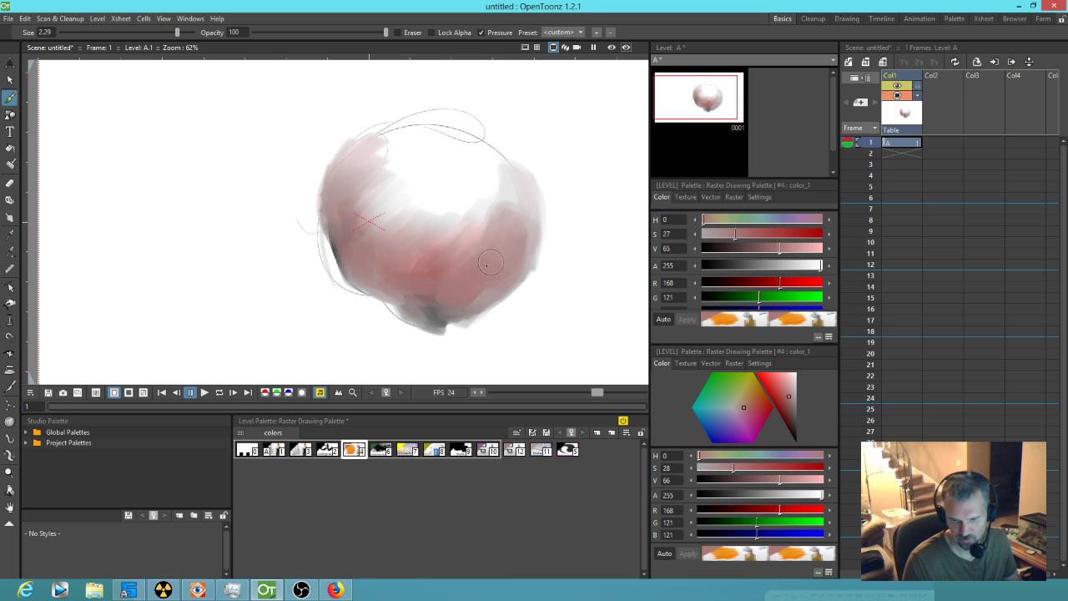
{"action": "left_click", "coordinate": [728, 417]}
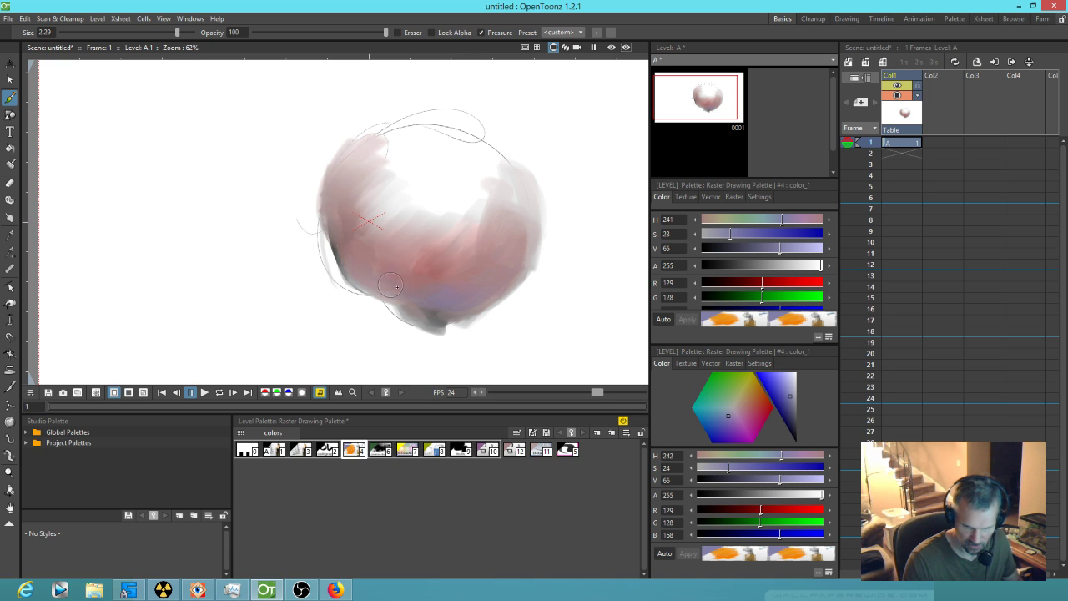
{"action": "mouse_move", "coordinate": [478, 281]}
{"action": "left_mouse_down"}
{"action": "mouse_move", "coordinate": [511, 238]}
{"action": "mouse_move", "coordinate": [521, 275]}
{"action": "left_mouse_up"}
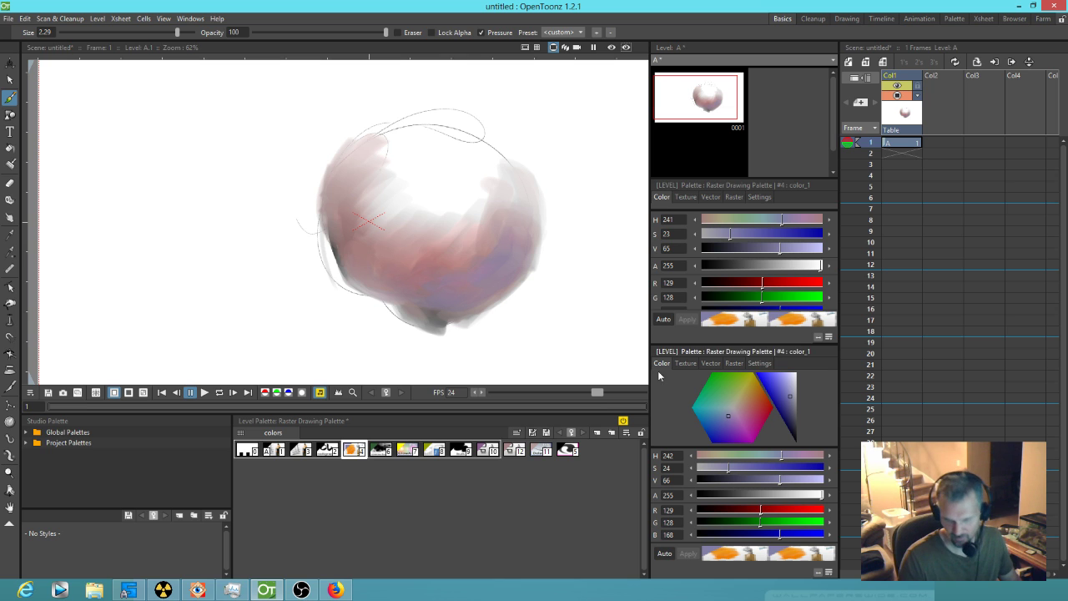
- Sample pink RGB 191, 141, 141 from the ball and brush it across the upper middle
{"action": "key", "text": "r"}
{"action": "left_click", "coordinate": [444, 241]}
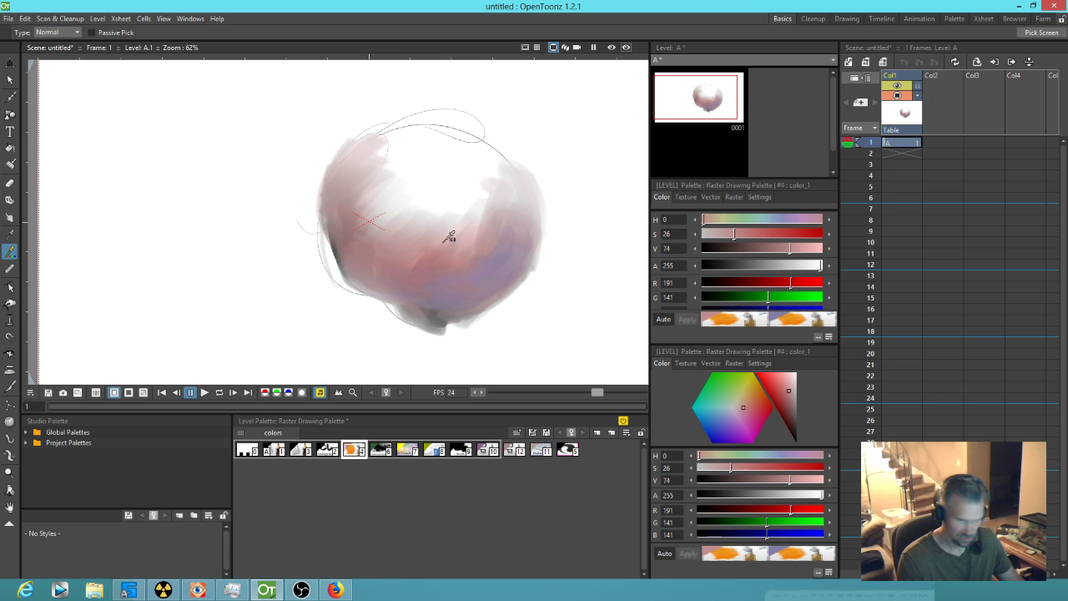
{"action": "key", "text": "b"}
{"action": "mouse_move", "coordinate": [489, 197]}
{"action": "left_mouse_down"}
{"action": "mouse_move", "coordinate": [434, 241]}
{"action": "mouse_move", "coordinate": [440, 259]}
{"action": "mouse_move", "coordinate": [437, 205]}
{"action": "mouse_move", "coordinate": [374, 248]}
{"action": "mouse_move", "coordinate": [369, 203]}
{"action": "left_mouse_up"}
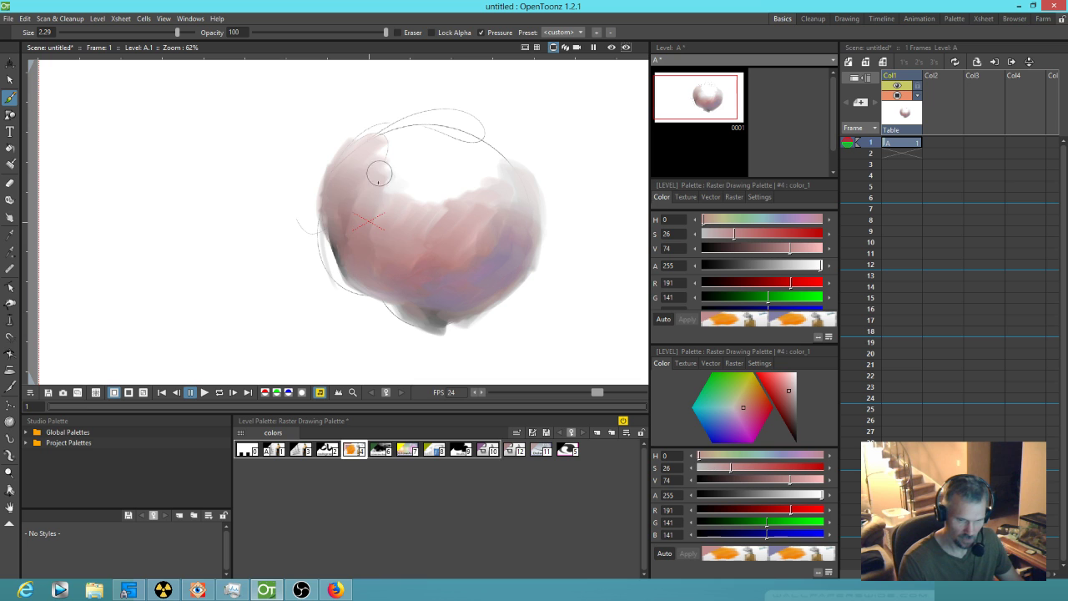
- Sample RGB 172, 119, 125 and pale pink RGB 220, 202, 202 from the ball and blend the transition toward its top
{"action": "key", "text": "r"}
{"action": "left_click", "coordinate": [434, 254]}
{"action": "key", "text": "b"}
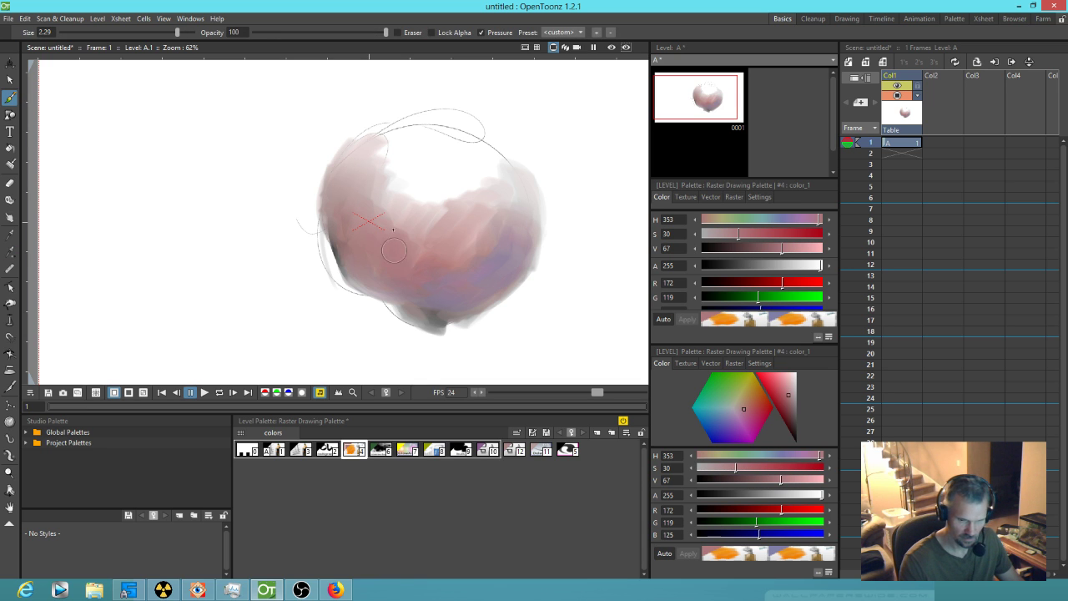
{"action": "key", "text": "r"}
{"action": "left_click", "coordinate": [404, 202]}
{"action": "key", "text": "b"}
{"action": "mouse_move", "coordinate": [384, 193]}
{"action": "left_mouse_down"}
{"action": "mouse_move", "coordinate": [429, 214]}
{"action": "mouse_move", "coordinate": [467, 171]}
{"action": "mouse_move", "coordinate": [498, 181]}
{"action": "left_mouse_up"}
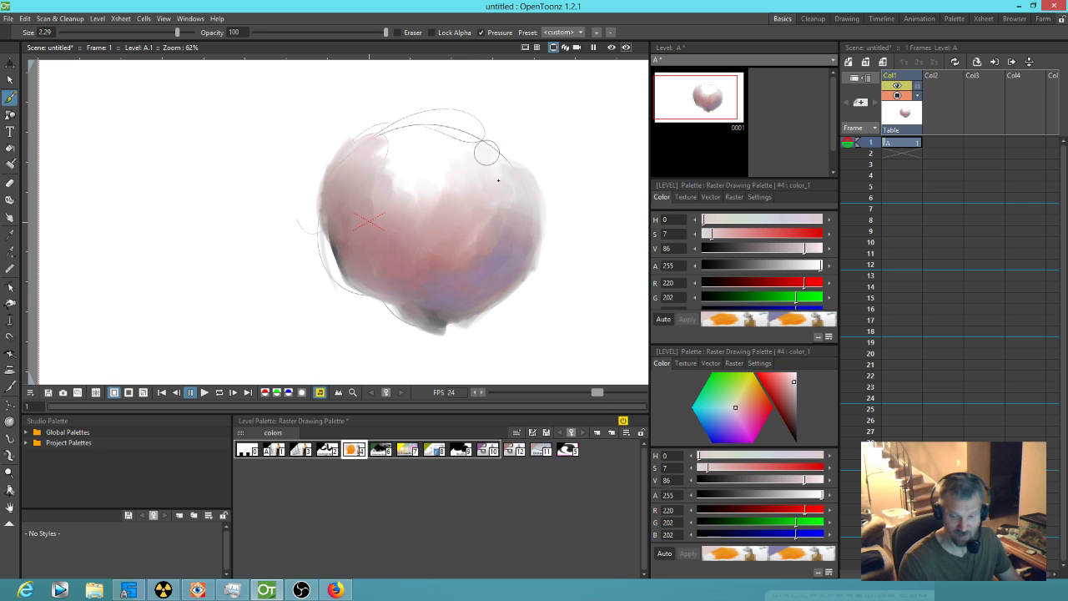
- Sample white from the canvas and brush highlights over the ball's upper part, blending them down into the pink shading
{"action": "key", "text": "r"}
{"action": "left_click", "coordinate": [438, 143]}
{"action": "key", "text": "b"}
{"action": "mouse_move", "coordinate": [481, 150]}
{"action": "left_mouse_down"}
{"action": "mouse_move", "coordinate": [384, 141]}
{"action": "mouse_move", "coordinate": [410, 142]}
{"action": "mouse_move", "coordinate": [422, 157]}
{"action": "mouse_move", "coordinate": [406, 187]}
{"action": "mouse_move", "coordinate": [406, 219]}
{"action": "left_mouse_up"}
{"action": "mouse_move", "coordinate": [367, 178]}
{"action": "left_mouse_down"}
{"action": "mouse_move", "coordinate": [372, 203]}
{"action": "mouse_move", "coordinate": [389, 199]}
{"action": "mouse_move", "coordinate": [432, 240]}
{"action": "left_mouse_up"}
{"action": "mouse_move", "coordinate": [460, 179]}
{"action": "left_mouse_down"}
{"action": "mouse_move", "coordinate": [431, 202]}
{"action": "mouse_move", "coordinate": [428, 221]}
{"action": "left_mouse_up"}
{"action": "mouse_move", "coordinate": [460, 172]}
{"action": "left_mouse_down"}
{"action": "mouse_move", "coordinate": [465, 222]}
{"action": "mouse_move", "coordinate": [415, 248]}
{"action": "mouse_move", "coordinate": [362, 232]}
{"action": "mouse_move", "coordinate": [350, 187]}
{"action": "left_mouse_up"}
{"action": "left_click_drag", "start_coordinate": [474, 227], "coordinate": [494, 178]}
{"action": "left_click_drag", "start_coordinate": [495, 250], "coordinate": [440, 247]}
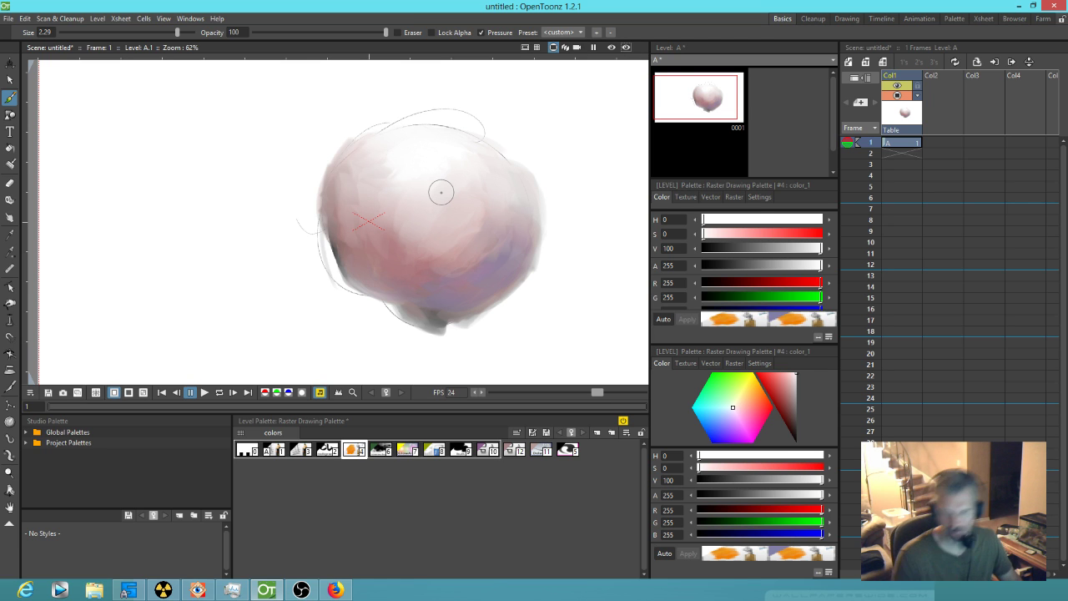
- Create a new Toonz Vector Level named B in the second column, including its drawings\untitled save folder
{"action": "left_click", "coordinate": [850, 63]}
{"action": "left_click", "coordinate": [542, 421]}
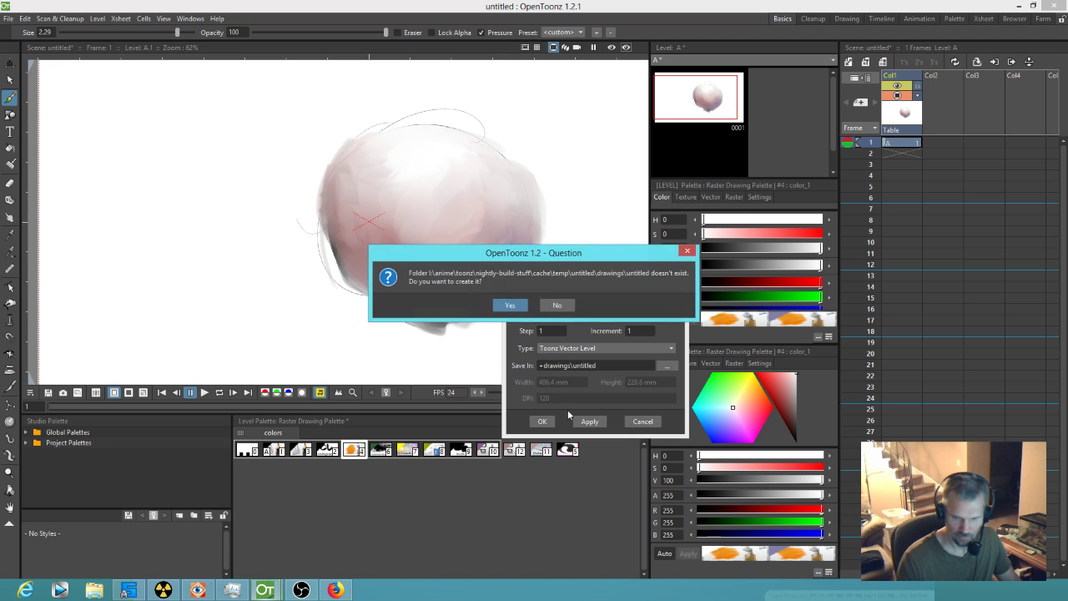
{"action": "left_click", "coordinate": [518, 307]}
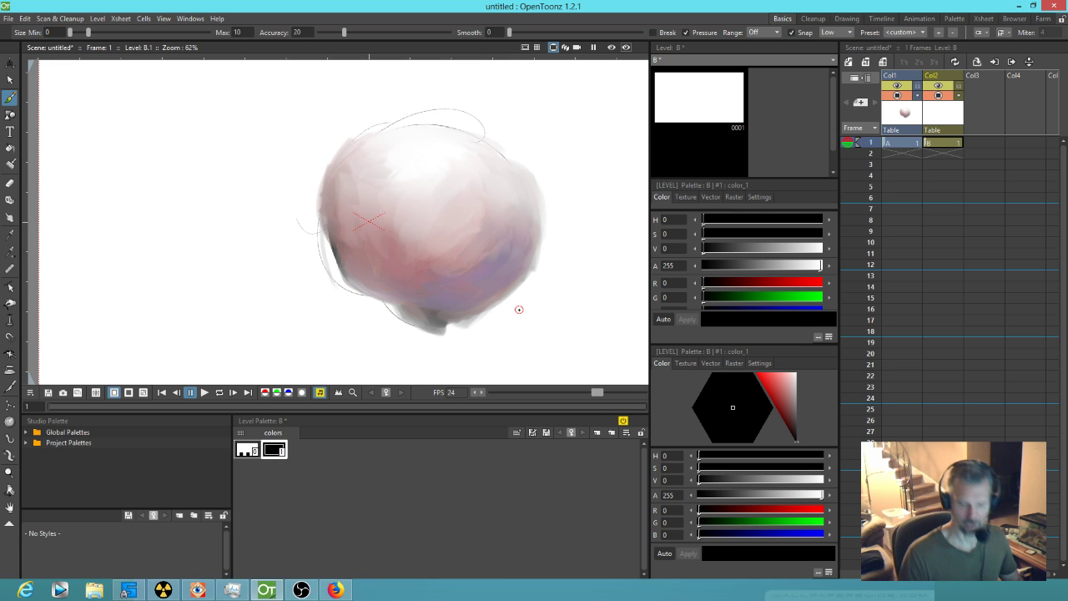
- Draw a closed, irregular polyline shape with some curved corners to the left of the painted ball using the Geometric tool
{"action": "key", "text": "g"}
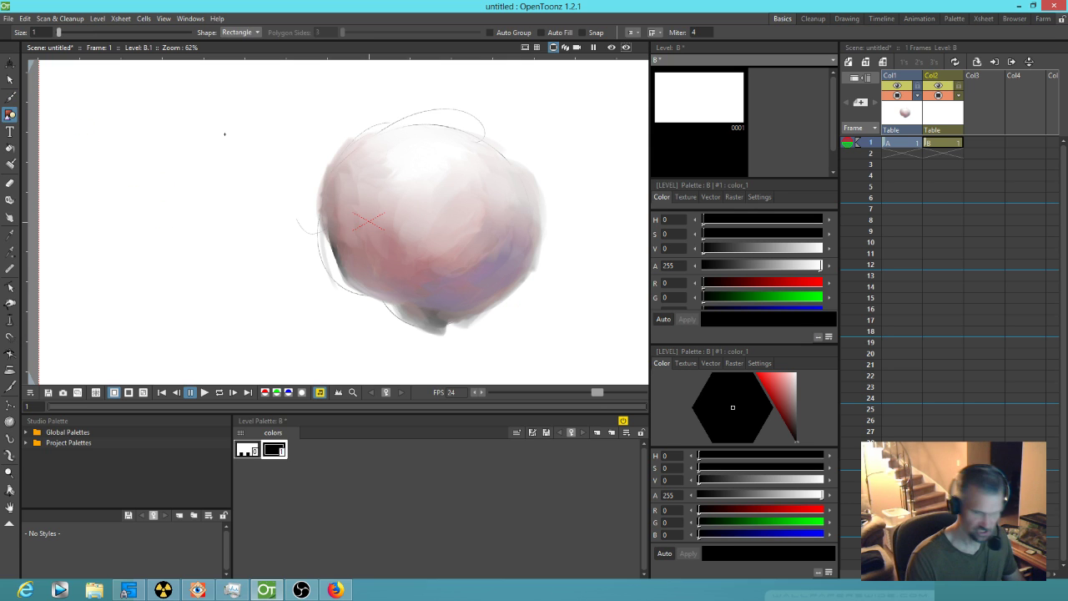
{"action": "left_click", "coordinate": [238, 31]}
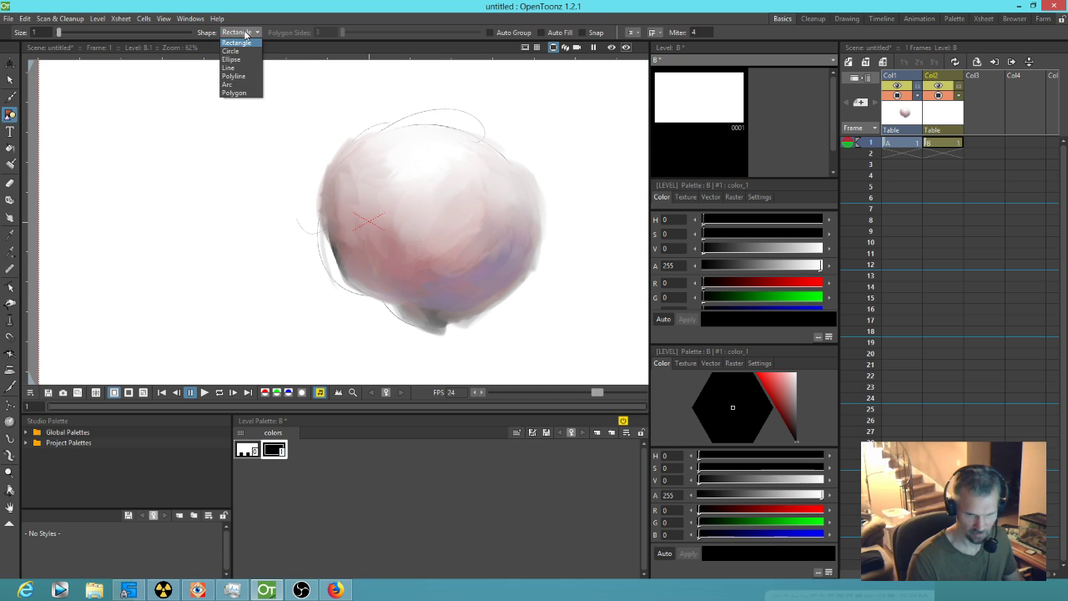
{"action": "left_click", "coordinate": [246, 78]}
{"action": "left_click", "coordinate": [209, 109]}
{"action": "left_click", "coordinate": [115, 271]}
{"action": "left_click", "coordinate": [261, 340]}
{"action": "left_click", "coordinate": [283, 216]}
{"action": "left_click", "coordinate": [197, 244]}
{"action": "double_click", "coordinate": [209, 108]}
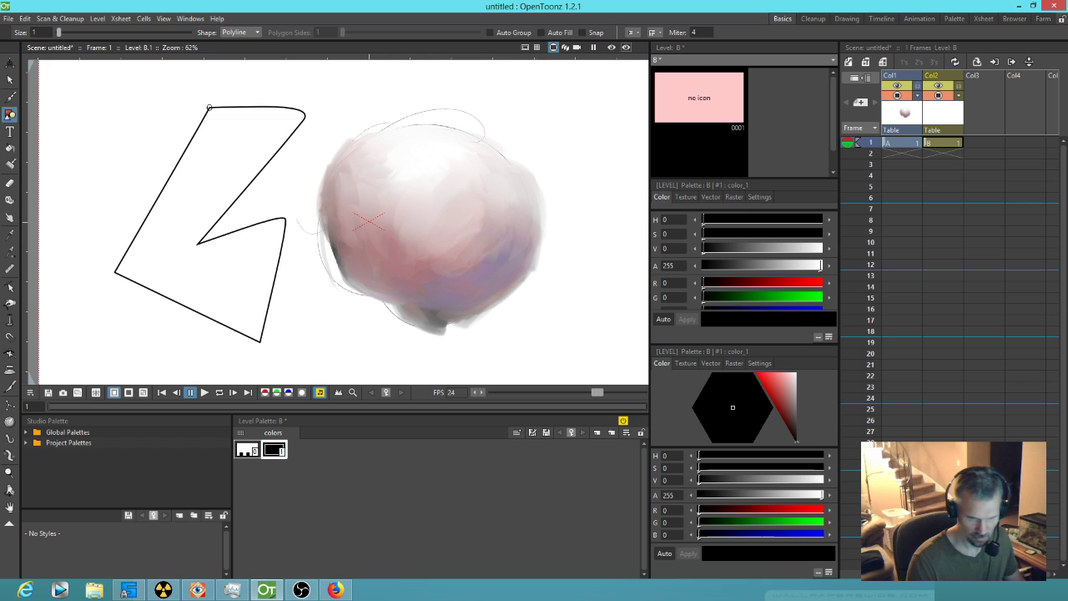
- Reshape the polyline with the Control Point Editor: bow the lower-left edge outward, move the leftmost corner up and right, and raise the inner notch
{"action": "key", "text": "Escape"}
{"action": "key", "text": "c"}
{"action": "left_click", "coordinate": [183, 306]}
{"action": "left_click_drag", "start_coordinate": [182, 306], "coordinate": [162, 343]}
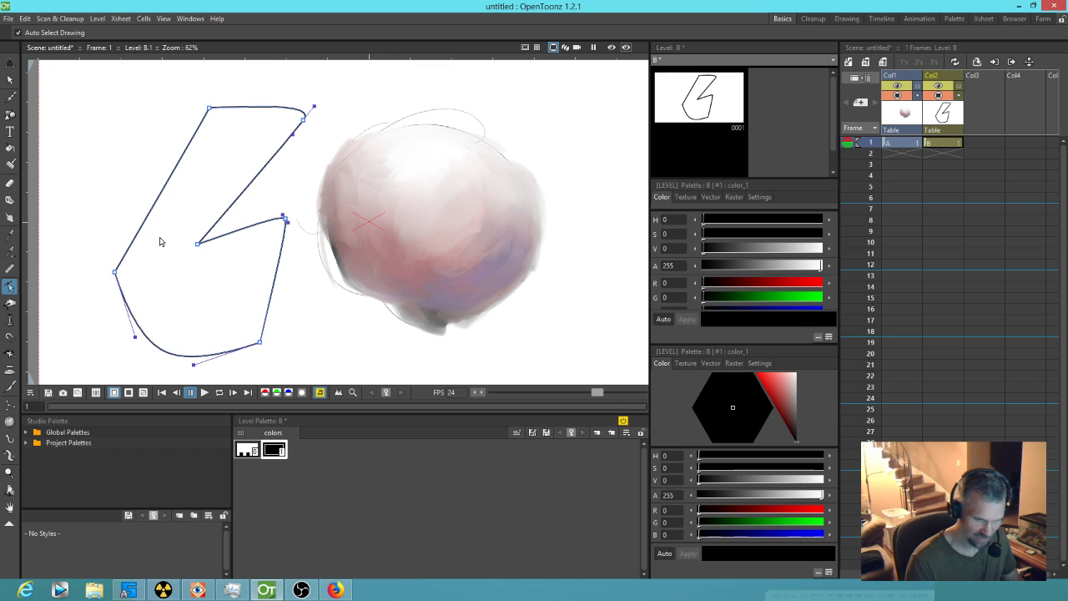
{"action": "left_click_drag", "start_coordinate": [116, 271], "coordinate": [126, 248]}
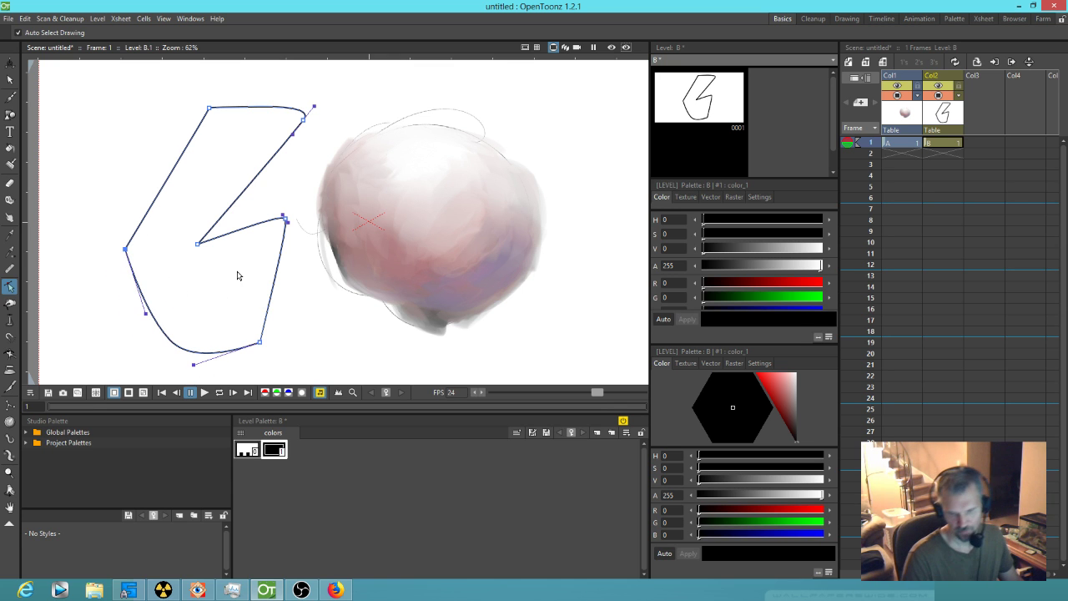
{"action": "left_click_drag", "start_coordinate": [198, 244], "coordinate": [211, 207]}
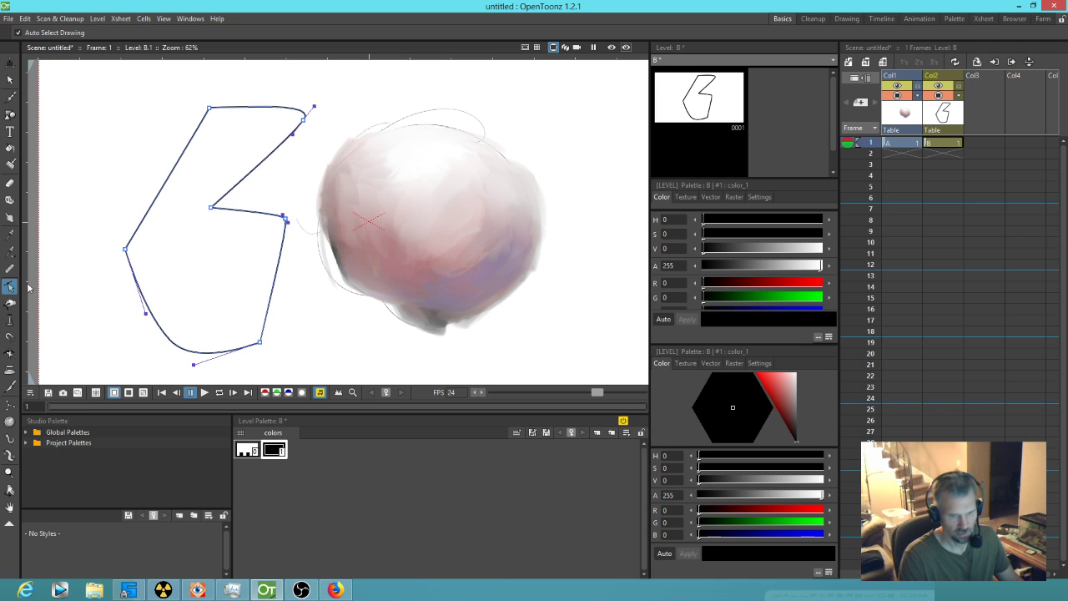
- Thicken parts of the polyline outline with the Pump tool, including the lower-left curve, the upper-left edge and the right-hand corners
{"action": "left_click", "coordinate": [12, 322]}
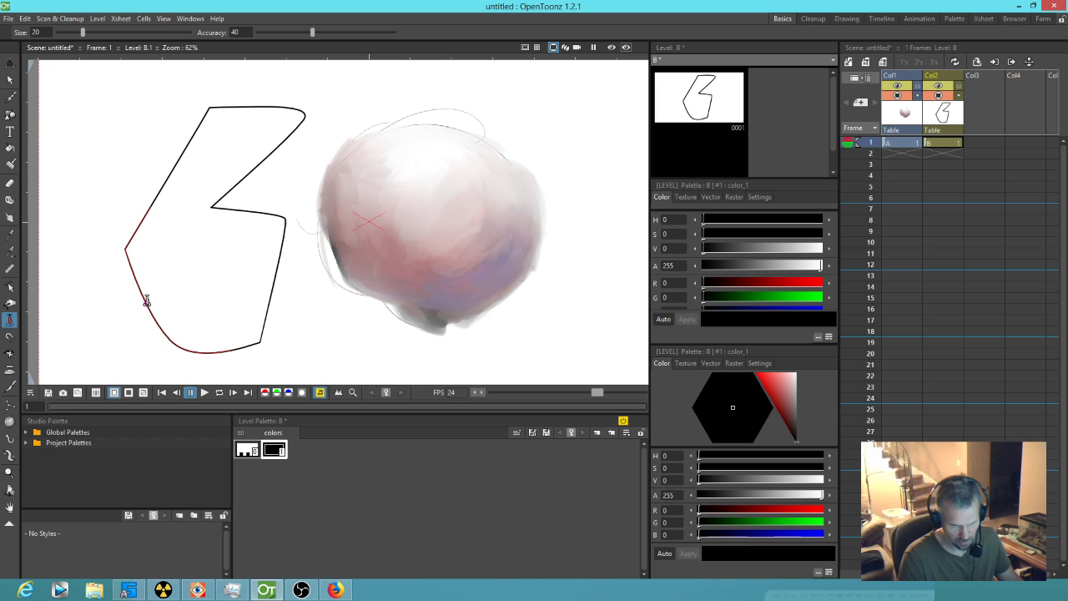
{"action": "left_click_drag", "start_coordinate": [145, 306], "coordinate": [154, 296]}
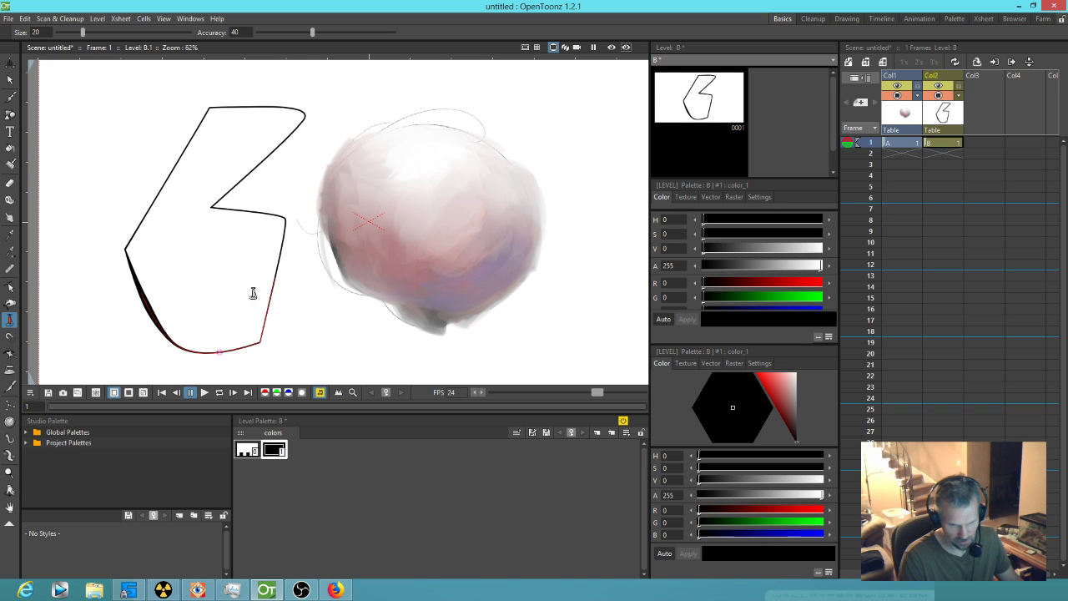
{"action": "left_click_drag", "start_coordinate": [267, 336], "coordinate": [270, 332]}
{"action": "left_click_drag", "start_coordinate": [193, 148], "coordinate": [198, 148]}
{"action": "left_click_drag", "start_coordinate": [306, 115], "coordinate": [310, 115]}
{"action": "left_click_drag", "start_coordinate": [276, 216], "coordinate": [278, 212]}
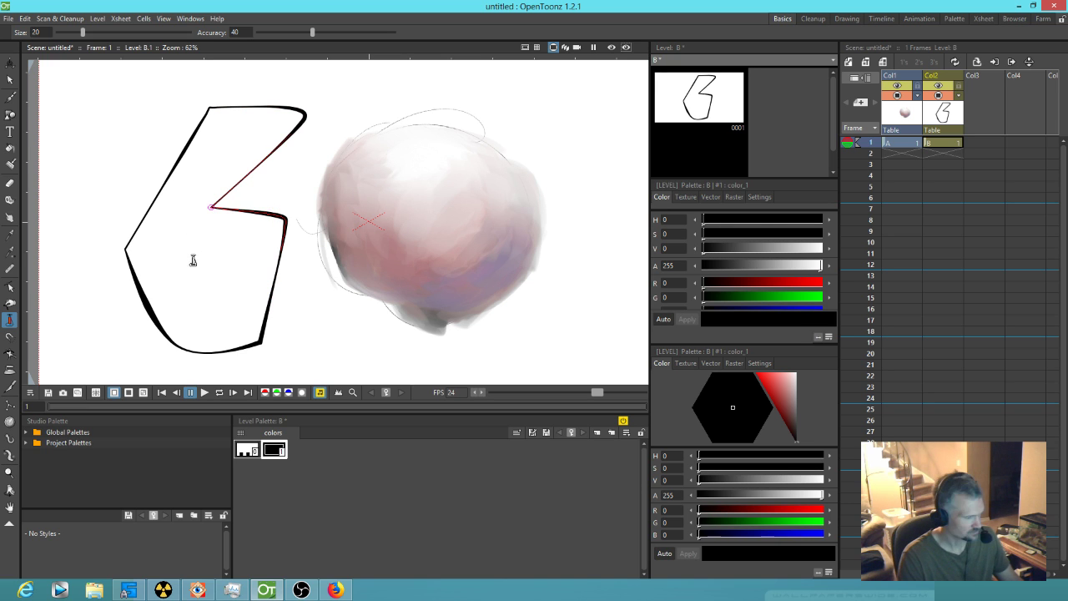
- Duplicate the black style in level B's palette
{"action": "key", "text": "ctrl+c"}
{"action": "key", "text": "ctrl+v"}
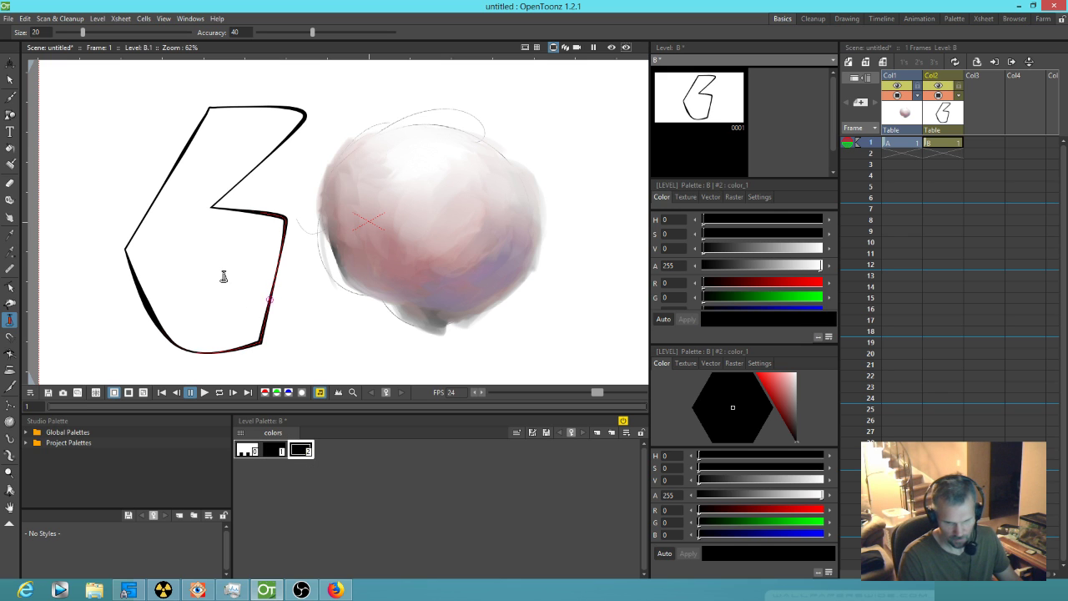
- Try filling the closed shape with the second style using the Normal fill type, and undo the fill
{"action": "key", "text": "f"}
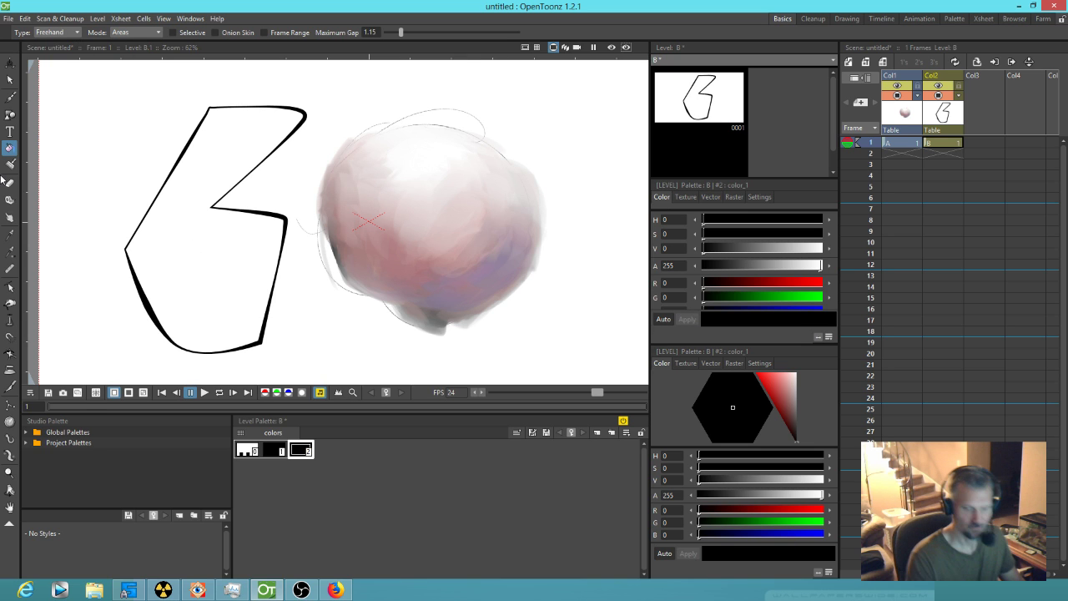
{"action": "left_click", "coordinate": [58, 31]}
{"action": "left_click", "coordinate": [51, 43]}
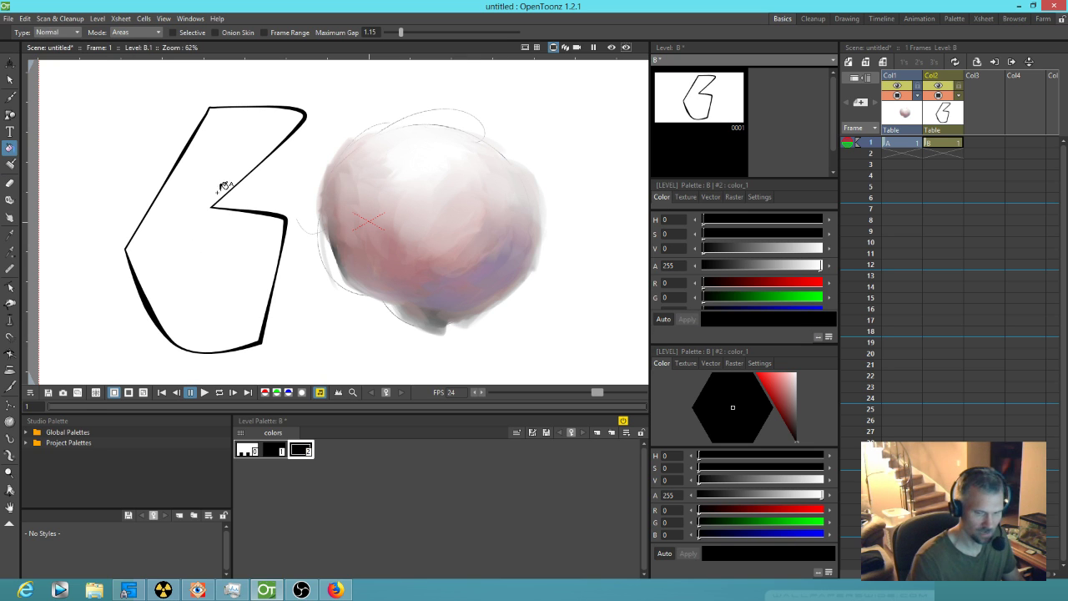
{"action": "left_click", "coordinate": [209, 232]}
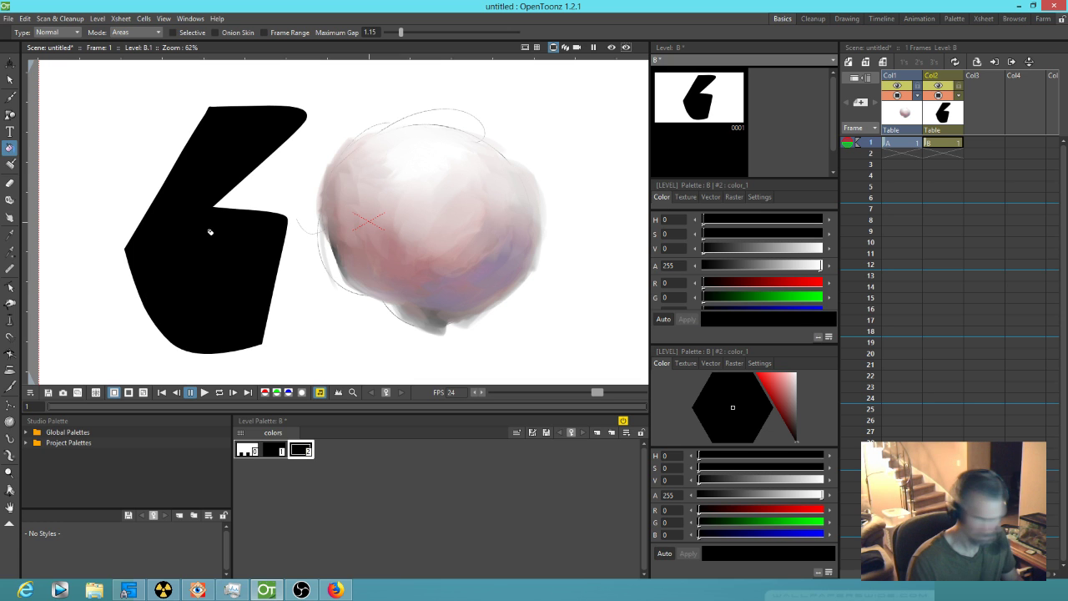
{"action": "key", "text": "ctrl+z"}
- Fill the closed shape using the Freehand fill type and recolor its fill style pale pink, RGB 232, 205, 205
{"action": "left_click", "coordinate": [60, 32]}
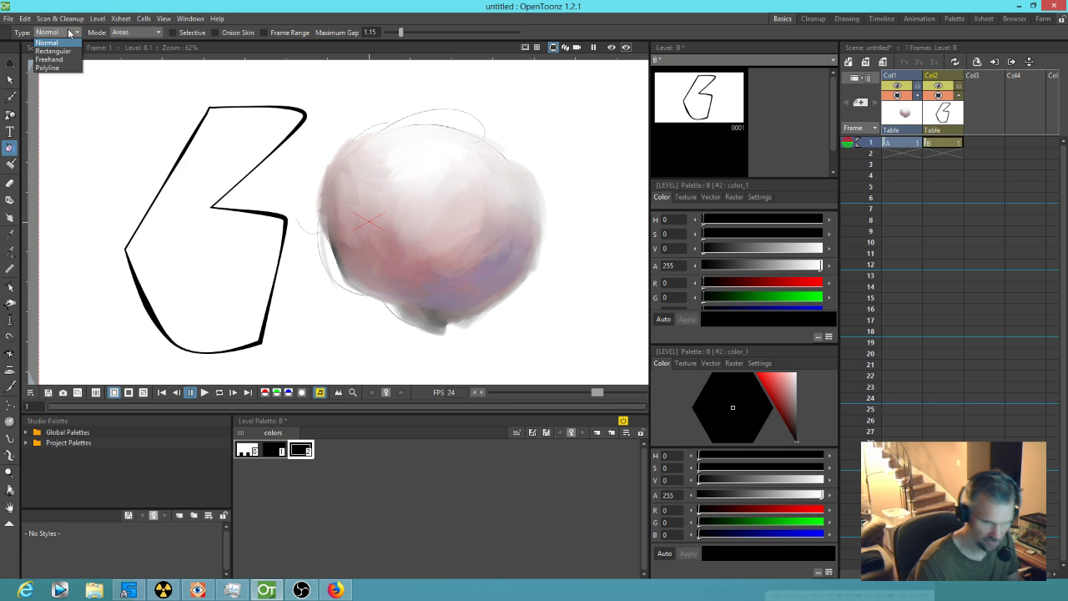
{"action": "left_click", "coordinate": [53, 53]}
{"action": "mouse_move", "coordinate": [288, 182]}
{"action": "left_mouse_down"}
{"action": "mouse_move", "coordinate": [312, 149]}
{"action": "mouse_move", "coordinate": [322, 96]}
{"action": "mouse_move", "coordinate": [273, 71]}
{"action": "mouse_move", "coordinate": [191, 82]}
{"action": "mouse_move", "coordinate": [117, 154]}
{"action": "mouse_move", "coordinate": [75, 243]}
{"action": "mouse_move", "coordinate": [95, 322]}
{"action": "mouse_move", "coordinate": [167, 369]}
{"action": "mouse_move", "coordinate": [280, 359]}
{"action": "mouse_move", "coordinate": [320, 271]}
{"action": "mouse_move", "coordinate": [298, 164]}
{"action": "left_mouse_up"}
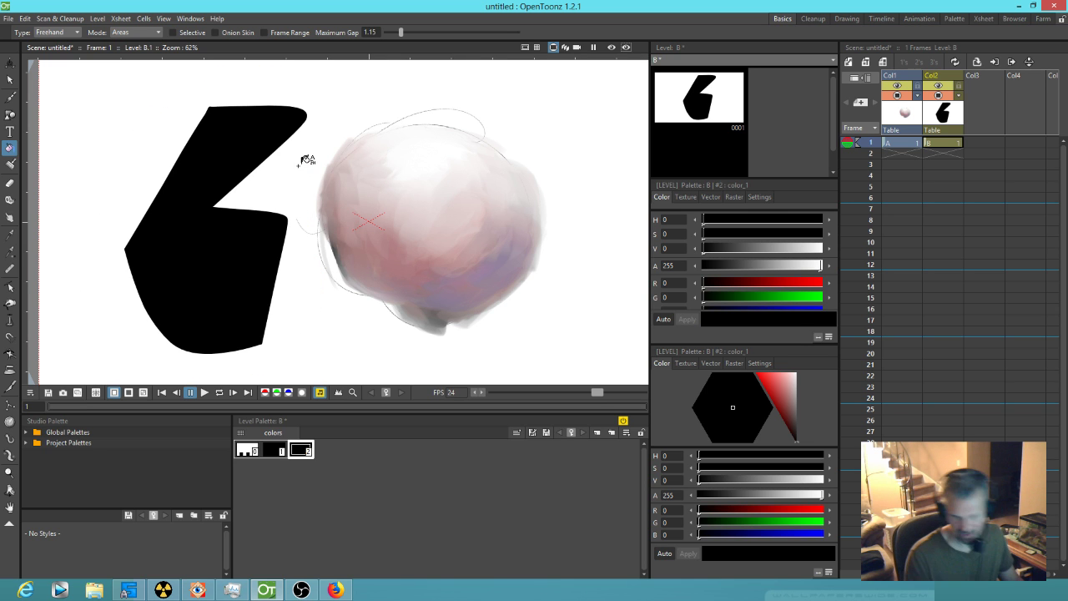
{"action": "left_click_drag", "start_coordinate": [779, 383], "coordinate": [792, 379]}
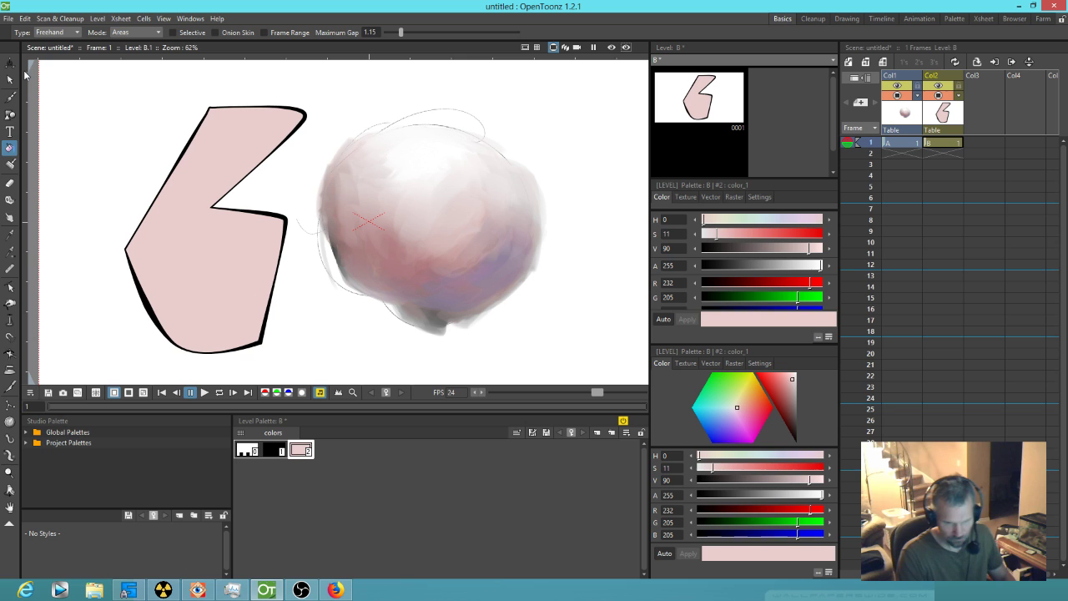
- Create a new Toonz Raster Level named C in the third column
{"action": "key", "text": "alt+Tab"}
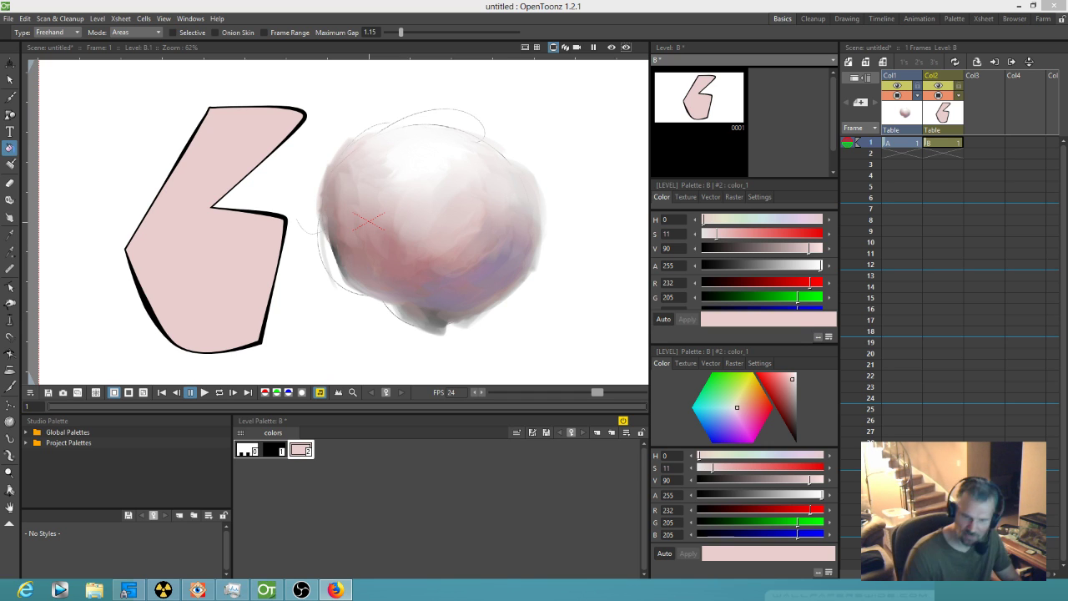
{"action": "left_click", "coordinate": [907, 143]}
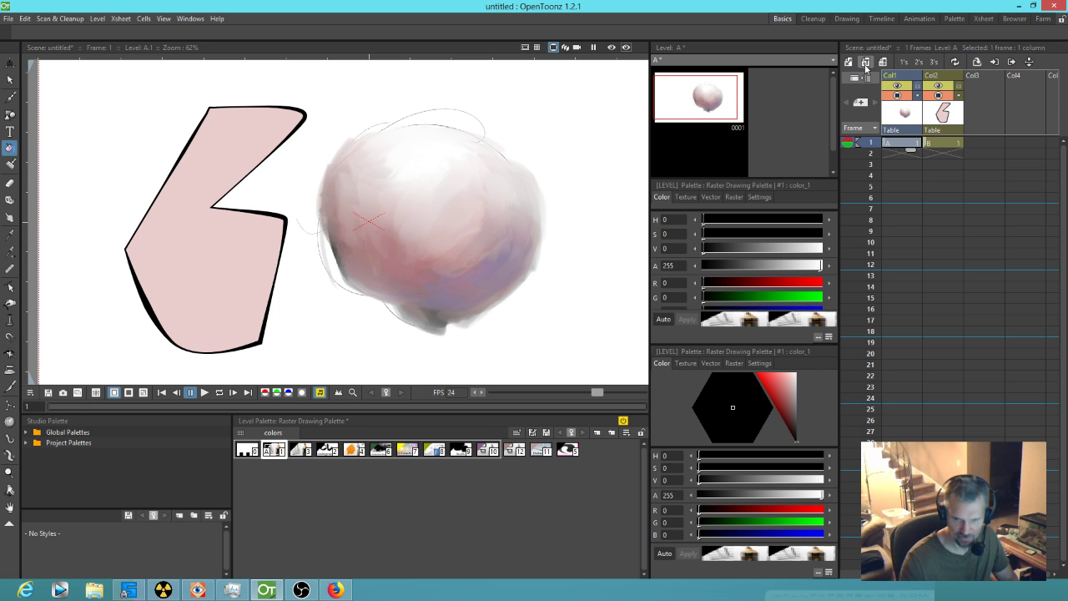
{"action": "left_click", "coordinate": [976, 105]}
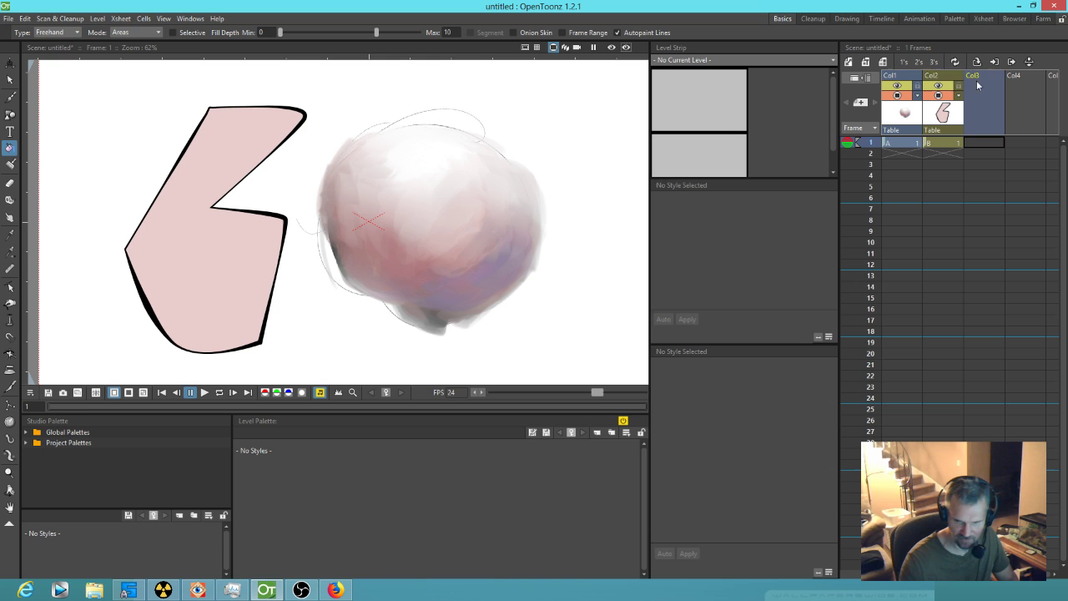
{"action": "left_click", "coordinate": [871, 65]}
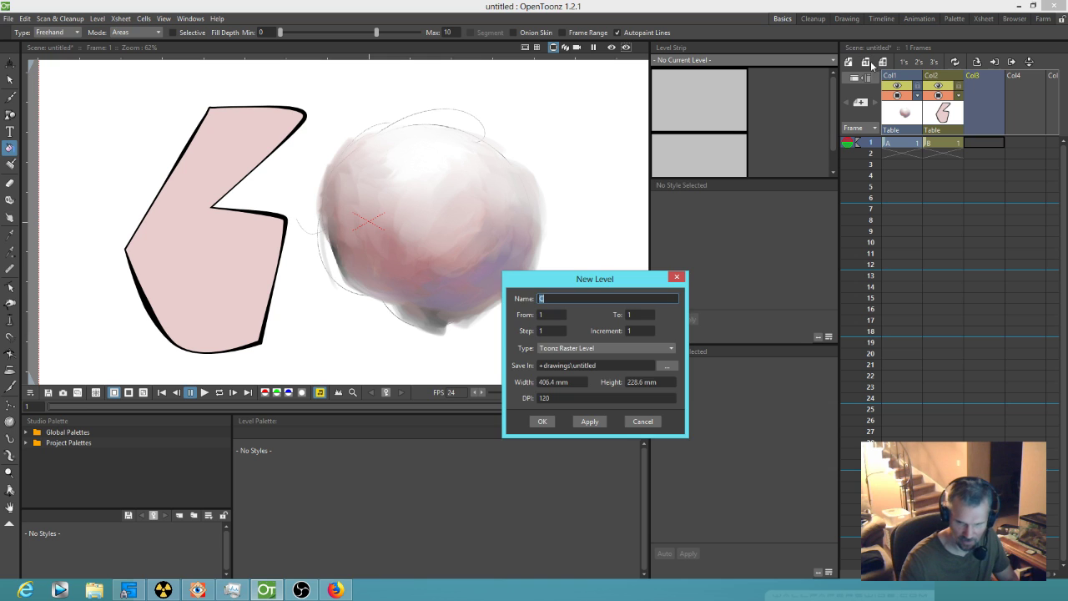
{"action": "left_click", "coordinate": [543, 421]}
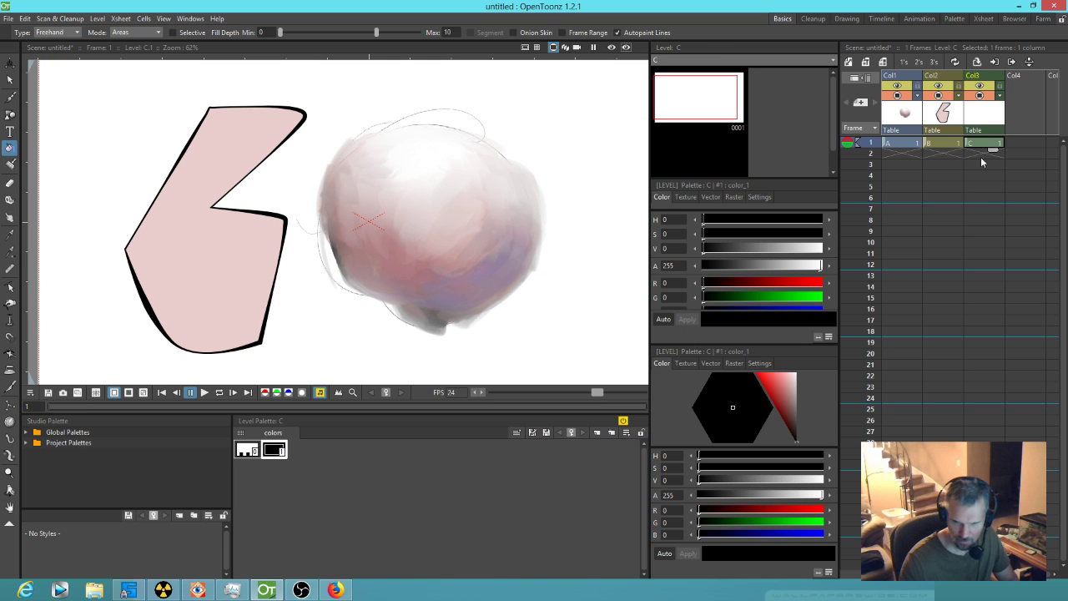
- Set the brush smoothing to 16.17 and draw a closed, bean-like outline to the right of the painted ball on level C
{"action": "left_click_drag", "start_coordinate": [530, 286], "coordinate": [424, 270]}
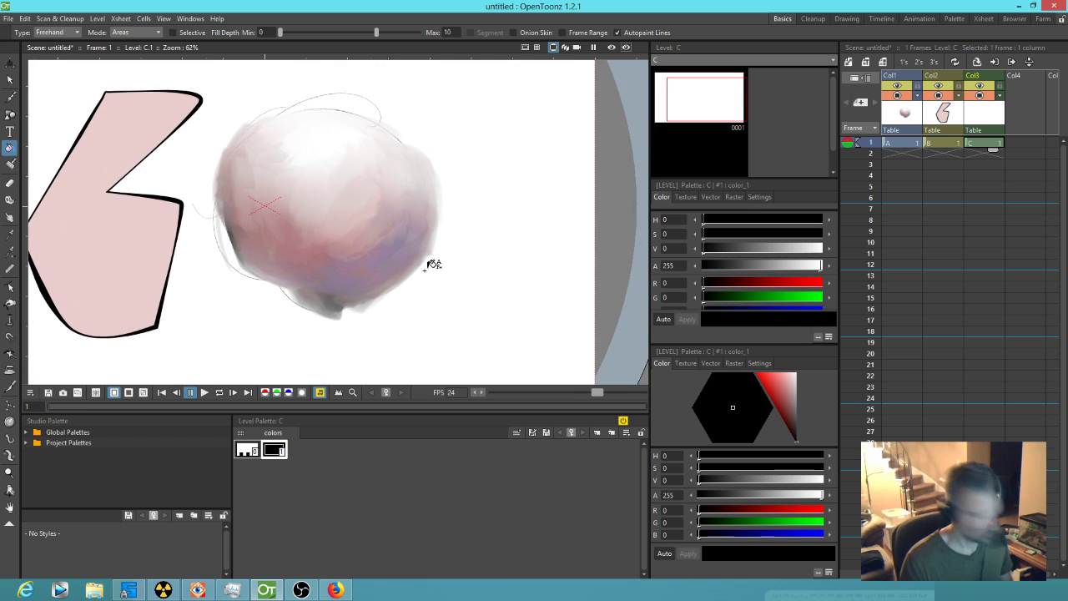
{"action": "key", "text": "b"}
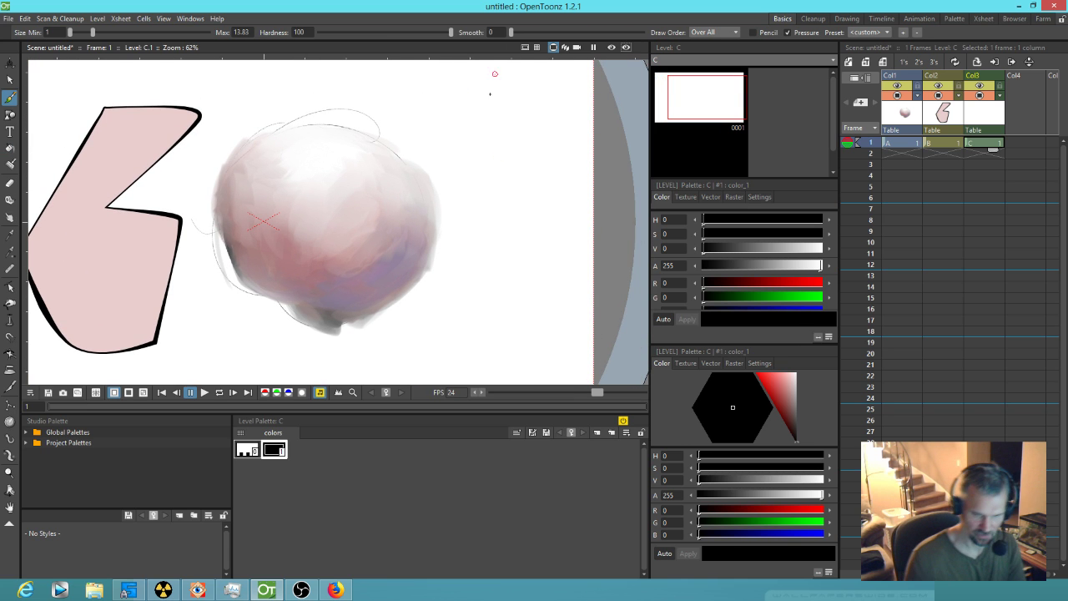
{"action": "left_click_drag", "start_coordinate": [511, 33], "coordinate": [553, 33]}
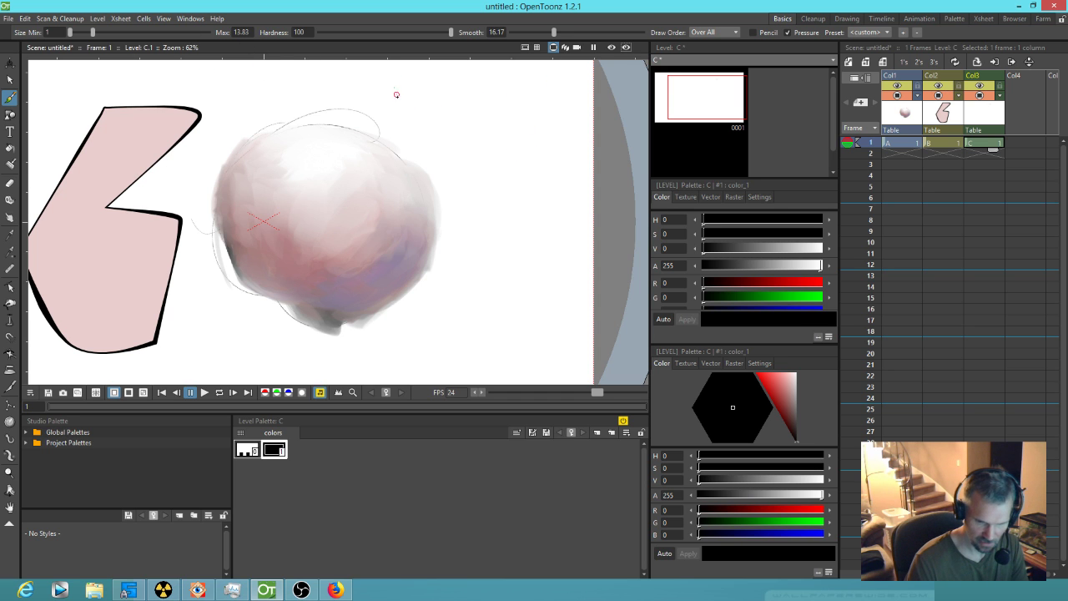
{"action": "mouse_move", "coordinate": [443, 127]}
{"action": "left_mouse_down"}
{"action": "mouse_move", "coordinate": [481, 171]}
{"action": "mouse_move", "coordinate": [449, 288]}
{"action": "mouse_move", "coordinate": [470, 317]}
{"action": "mouse_move", "coordinate": [506, 321]}
{"action": "mouse_move", "coordinate": [551, 264]}
{"action": "mouse_move", "coordinate": [563, 191]}
{"action": "mouse_move", "coordinate": [555, 129]}
{"action": "mouse_move", "coordinate": [515, 86]}
{"action": "mouse_move", "coordinate": [408, 71]}
{"action": "mouse_move", "coordinate": [387, 78]}
{"action": "mouse_move", "coordinate": [407, 109]}
{"action": "left_mouse_up"}
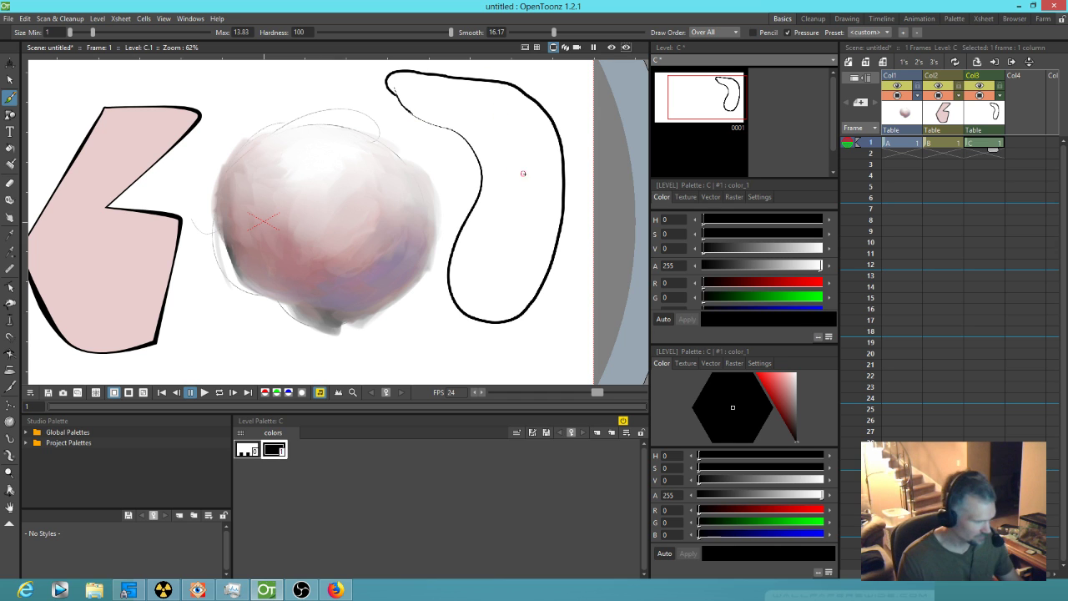
- Add a second black style to level C's palette and fill the bean-like outline with it using the Normal fill type
{"action": "left_click", "coordinate": [274, 450]}
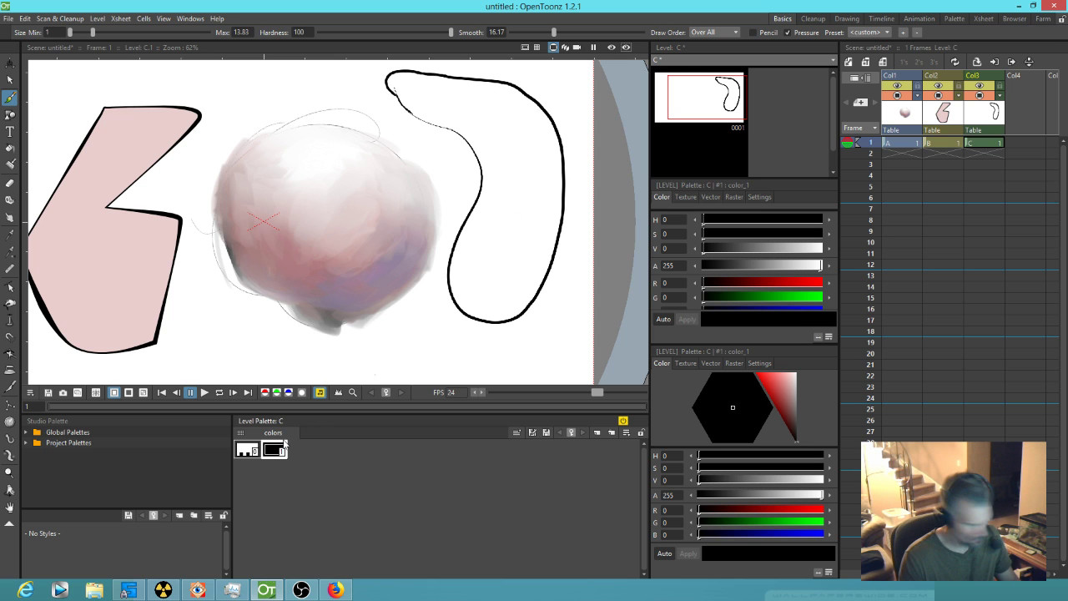
{"action": "left_click", "coordinate": [288, 444]}
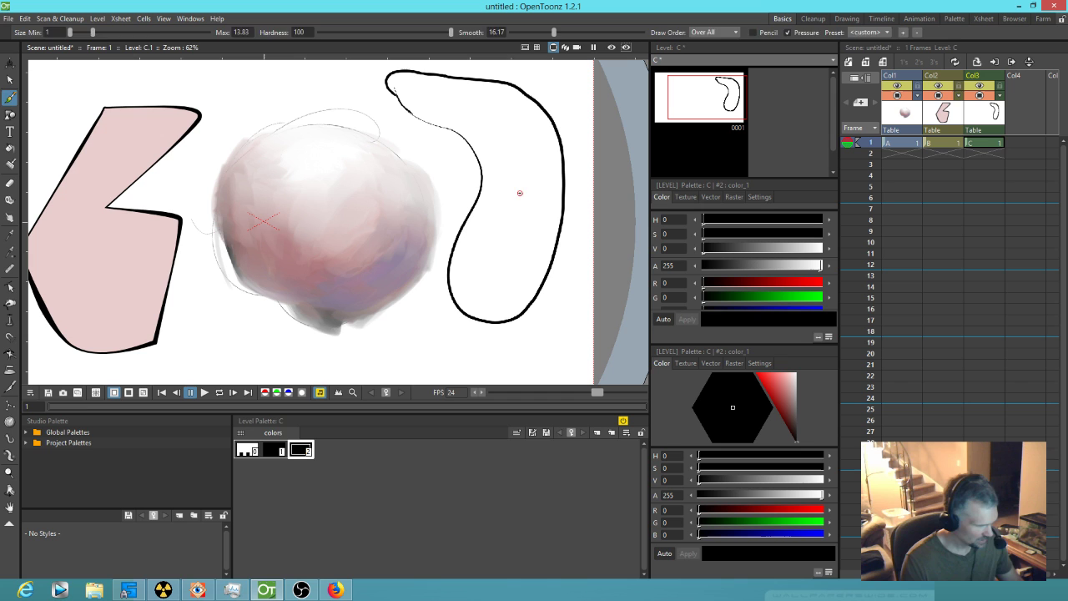
{"action": "key", "text": "f"}
{"action": "left_click", "coordinate": [59, 32]}
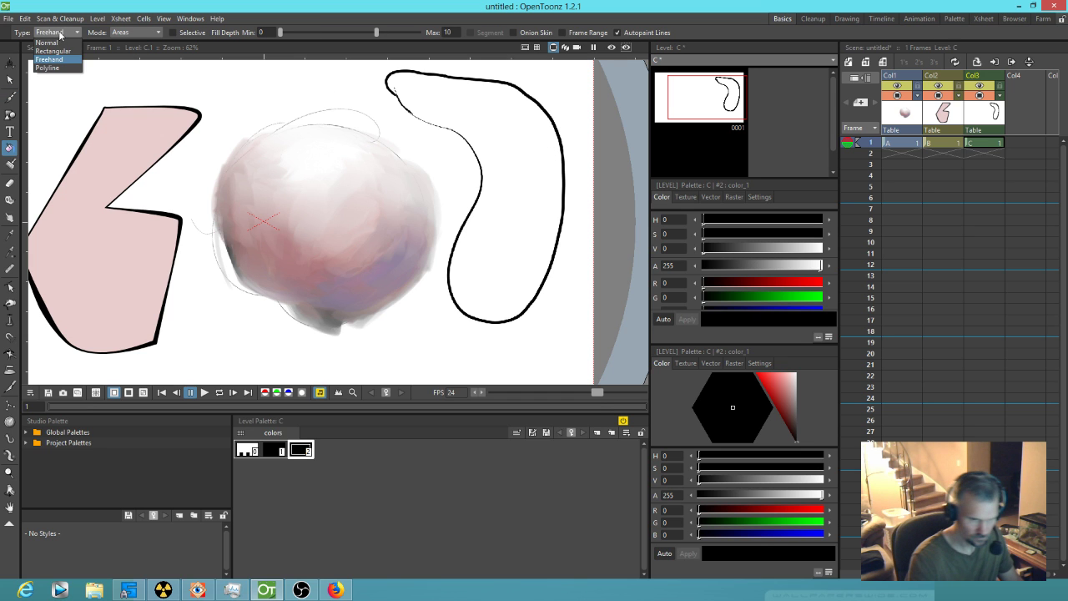
{"action": "left_click", "coordinate": [47, 41]}
{"action": "left_click", "coordinate": [540, 192]}
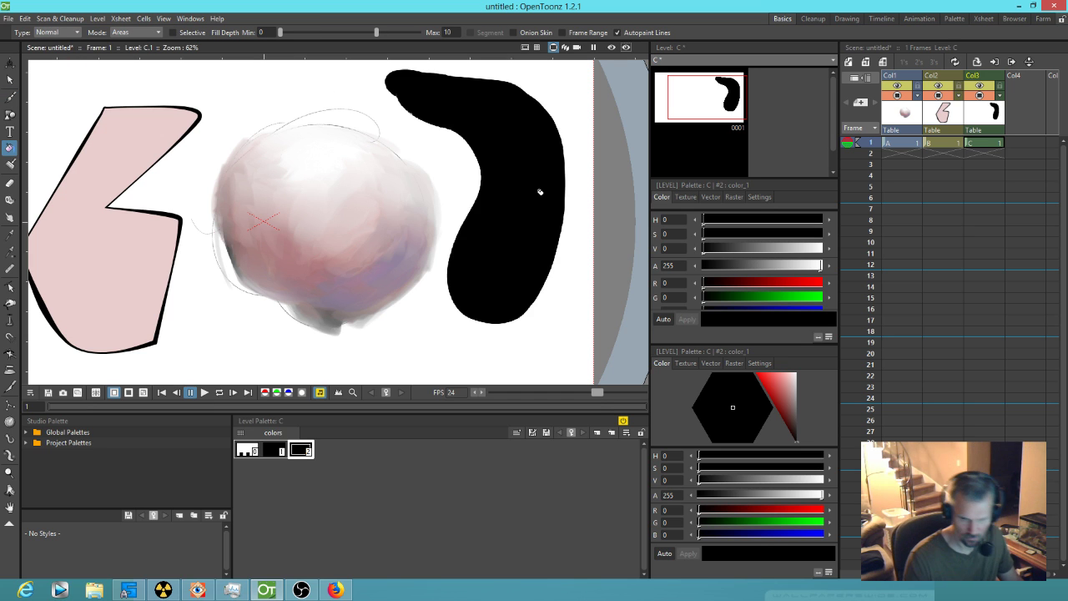
- Recolor level C's fill style pink, RGB 234, 190, 190, and shift it to light green, RGB 207, 234, 160
{"action": "mouse_move", "coordinate": [776, 384]}
{"action": "left_mouse_down"}
{"action": "mouse_move", "coordinate": [791, 378]}
{"action": "mouse_move", "coordinate": [794, 388]}
{"action": "left_mouse_up"}
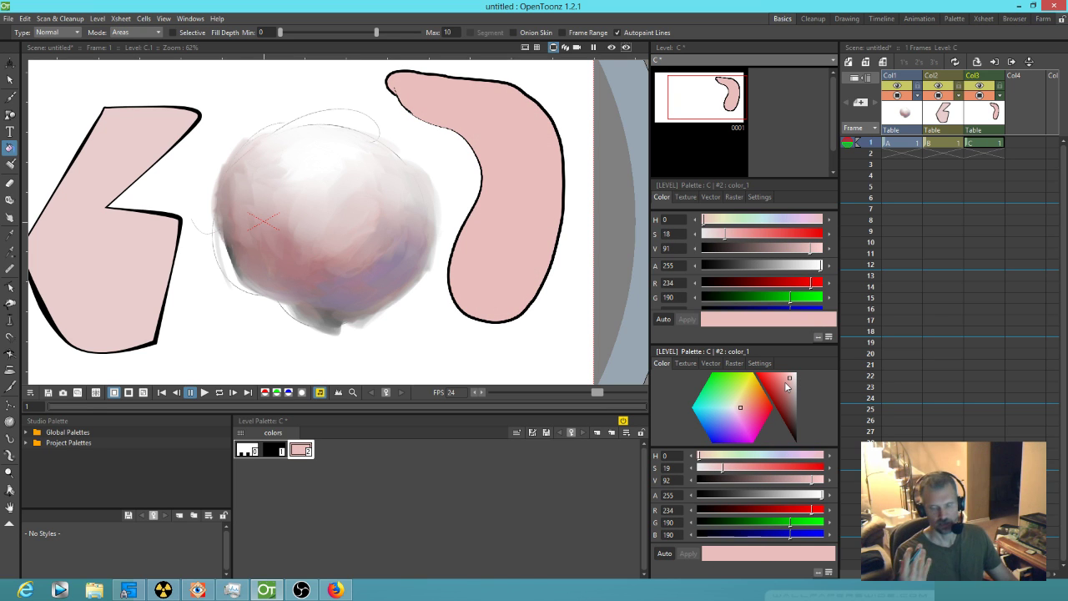
{"action": "left_click_drag", "start_coordinate": [739, 406], "coordinate": [735, 399]}
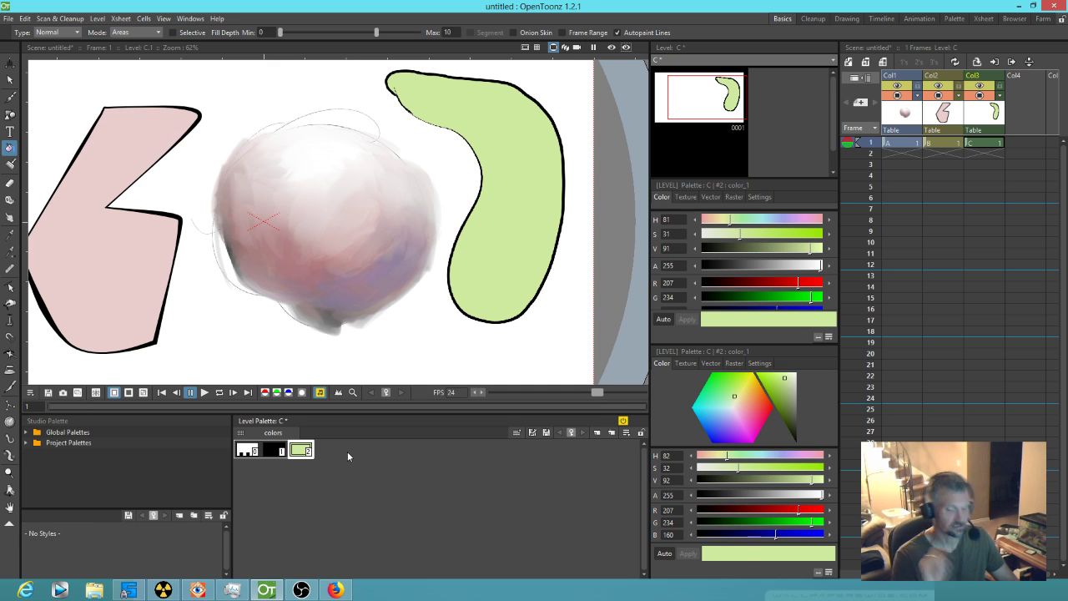
- Set the vector brush's maximum size to 19.03 and draw several wavy black strokes to the left of the pink shape on level B
{"action": "left_click_drag", "start_coordinate": [259, 272], "coordinate": [420, 270]}
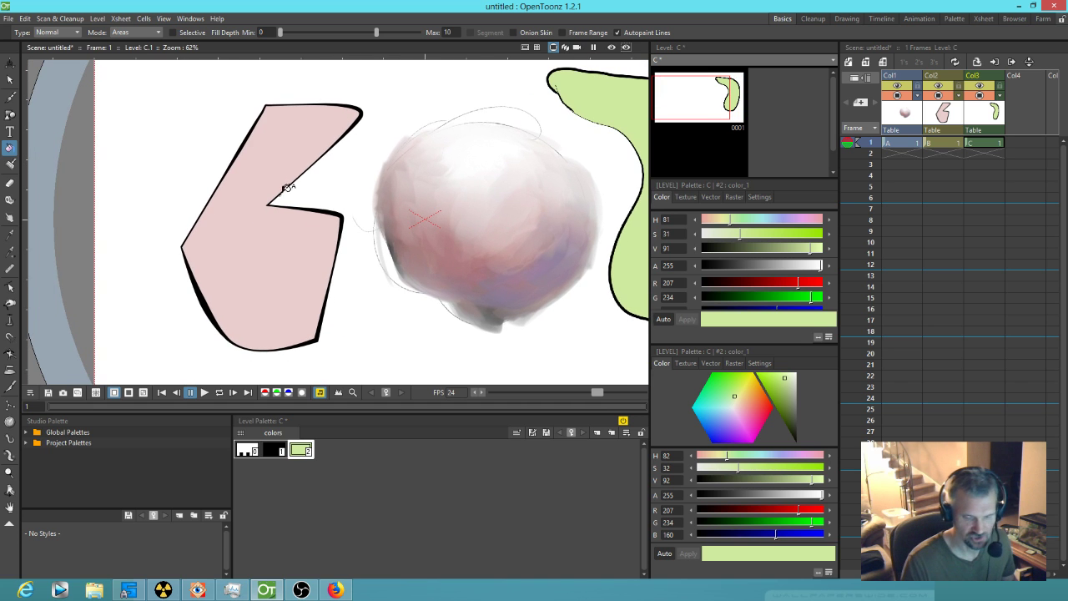
{"action": "left_click", "coordinate": [943, 143]}
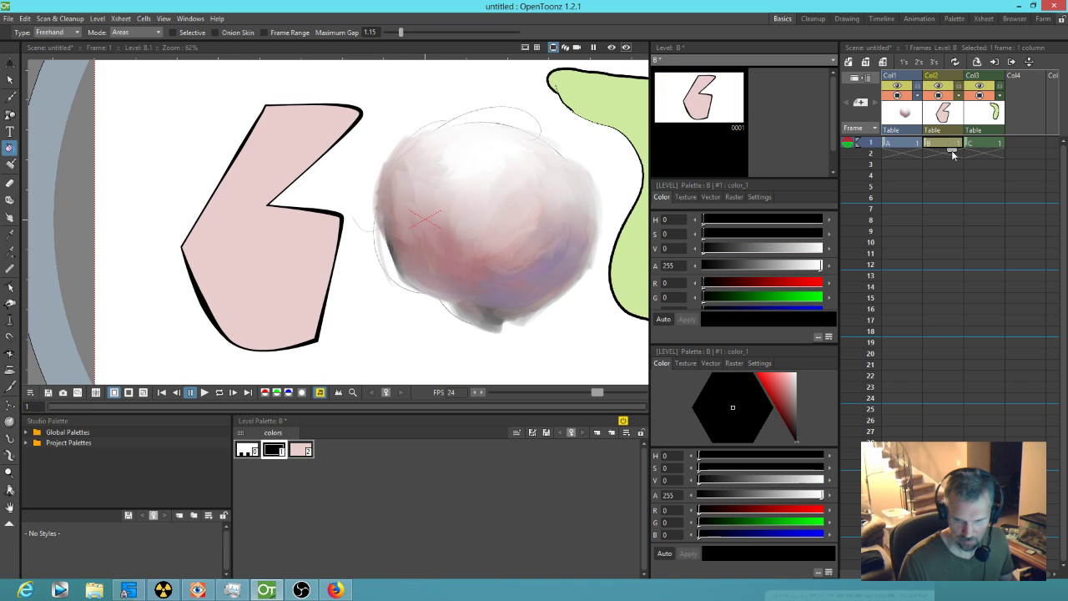
{"action": "key", "text": "b"}
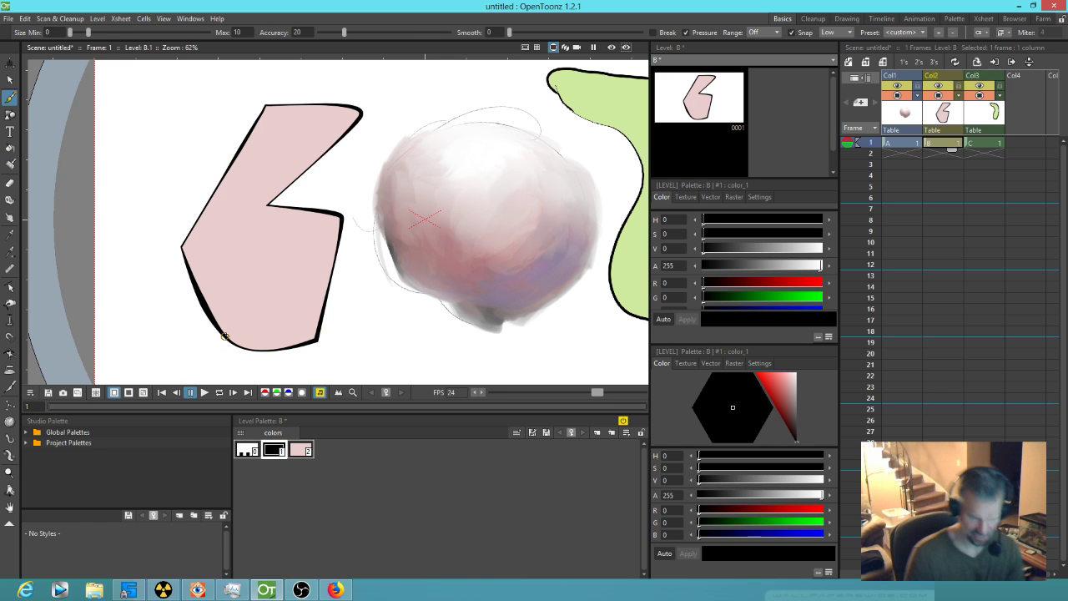
{"action": "left_click_drag", "start_coordinate": [90, 34], "coordinate": [100, 36]}
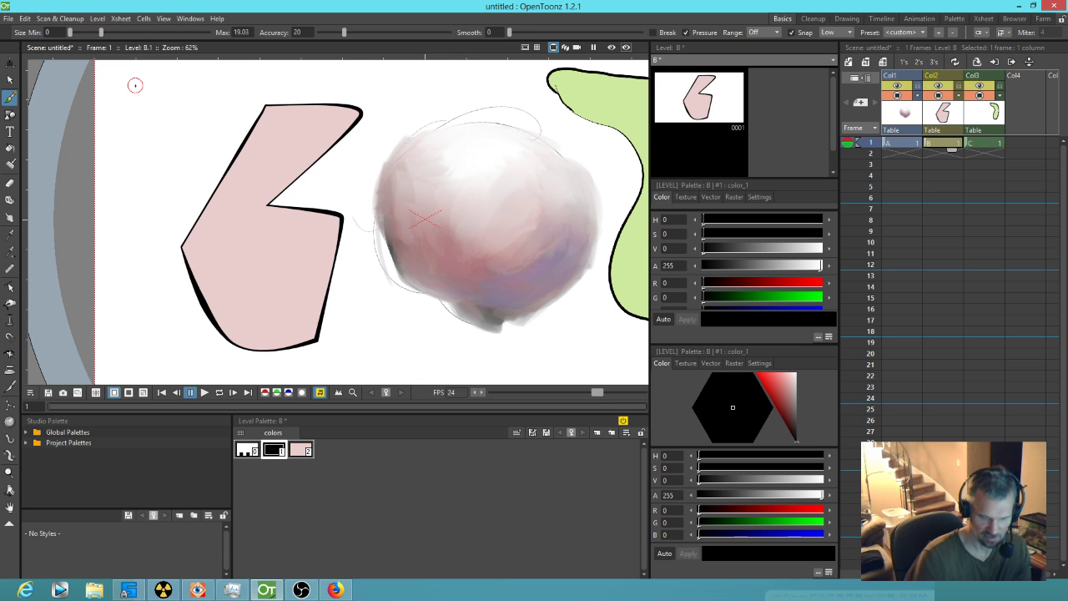
{"action": "left_click", "coordinate": [275, 447]}
{"action": "mouse_move", "coordinate": [130, 84]}
{"action": "left_mouse_down"}
{"action": "mouse_move", "coordinate": [152, 111]}
{"action": "mouse_move", "coordinate": [190, 126]}
{"action": "mouse_move", "coordinate": [198, 167]}
{"action": "mouse_move", "coordinate": [133, 259]}
{"action": "mouse_move", "coordinate": [150, 310]}
{"action": "mouse_move", "coordinate": [223, 377]}
{"action": "mouse_move", "coordinate": [289, 372]}
{"action": "left_mouse_up"}
{"action": "mouse_move", "coordinate": [143, 123]}
{"action": "left_mouse_down"}
{"action": "mouse_move", "coordinate": [155, 161]}
{"action": "mouse_move", "coordinate": [120, 232]}
{"action": "mouse_move", "coordinate": [114, 315]}
{"action": "mouse_move", "coordinate": [167, 340]}
{"action": "left_mouse_up"}
{"action": "mouse_move", "coordinate": [111, 211]}
{"action": "left_mouse_down"}
{"action": "mouse_move", "coordinate": [114, 131]}
{"action": "mouse_move", "coordinate": [154, 72]}
{"action": "mouse_move", "coordinate": [218, 94]}
{"action": "left_mouse_up"}
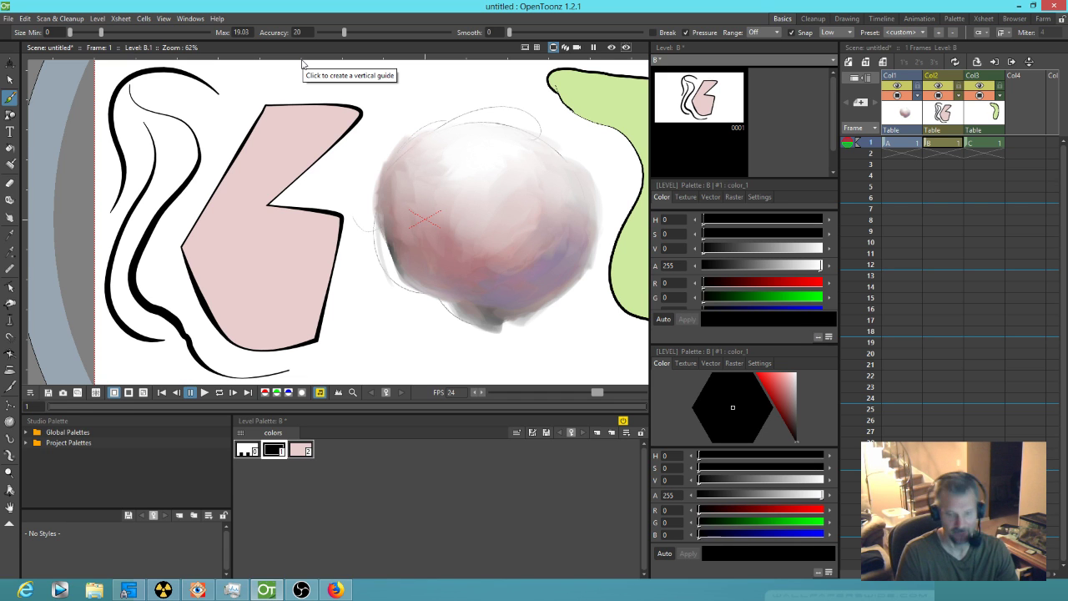
- Brush a black outline around the painted ball and draw a thin stroke with a thick end below the green shape on level B
{"action": "mouse_move", "coordinate": [434, 125]}
{"action": "left_mouse_down"}
{"action": "mouse_move", "coordinate": [388, 159]}
{"action": "mouse_move", "coordinate": [383, 232]}
{"action": "mouse_move", "coordinate": [411, 289]}
{"action": "mouse_move", "coordinate": [481, 333]}
{"action": "mouse_move", "coordinate": [514, 336]}
{"action": "mouse_move", "coordinate": [584, 285]}
{"action": "mouse_move", "coordinate": [598, 239]}
{"action": "mouse_move", "coordinate": [588, 171]}
{"action": "mouse_move", "coordinate": [556, 142]}
{"action": "mouse_move", "coordinate": [506, 125]}
{"action": "mouse_move", "coordinate": [410, 125]}
{"action": "left_mouse_up"}
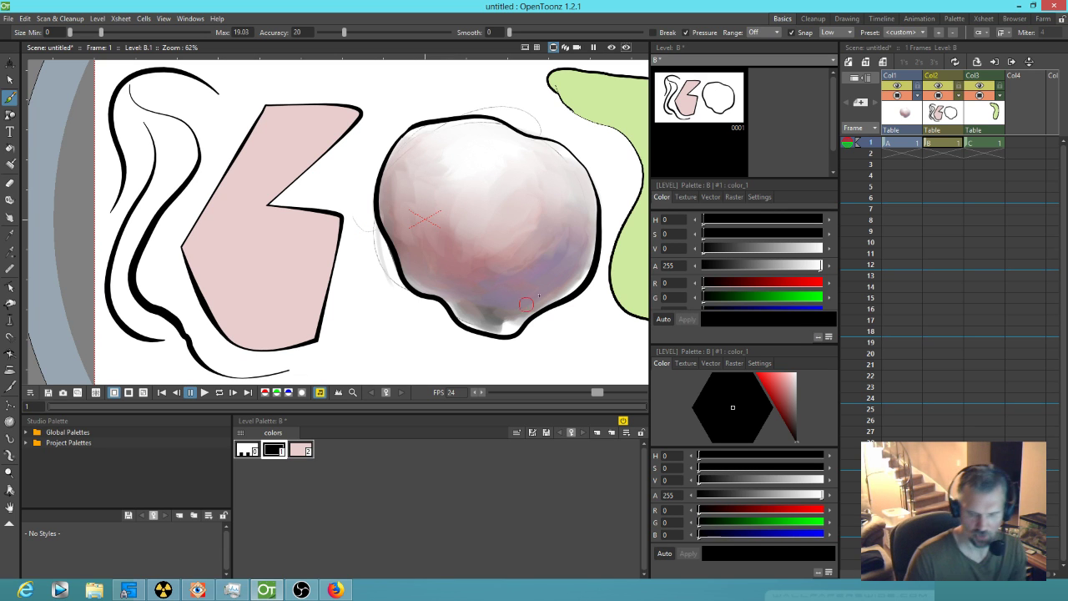
{"action": "left_click_drag", "start_coordinate": [582, 278], "coordinate": [362, 280]}
{"action": "mouse_move", "coordinate": [514, 289]}
{"action": "left_mouse_down"}
{"action": "mouse_move", "coordinate": [478, 342]}
{"action": "mouse_move", "coordinate": [428, 350]}
{"action": "left_mouse_up"}
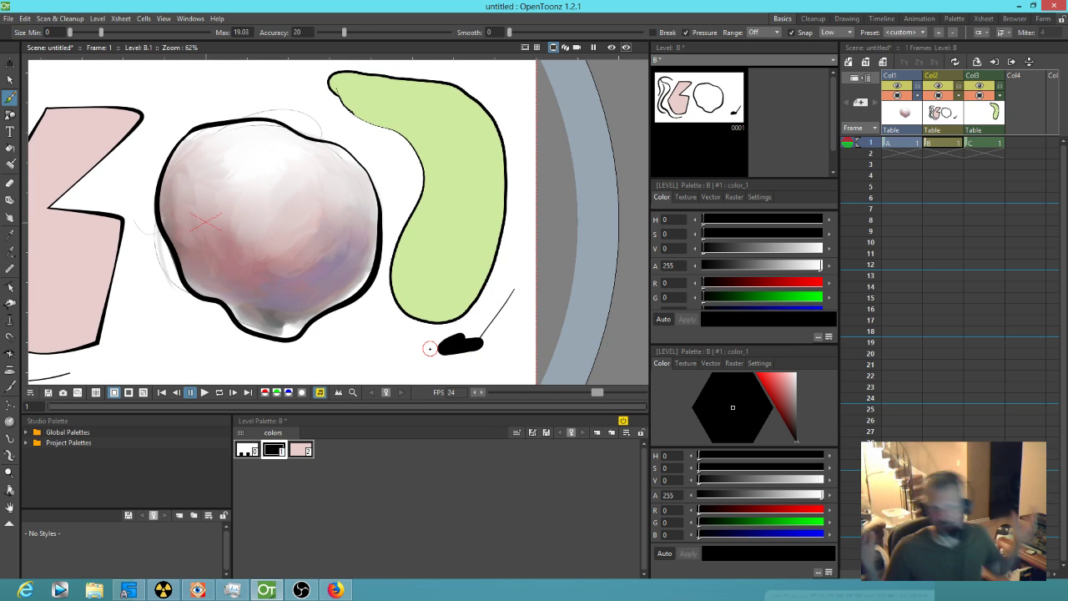
- Brush a looping black stroke on level B that runs from the canvas past the camera frame's edge
{"action": "mouse_move", "coordinate": [420, 261]}
{"action": "left_mouse_down"}
{"action": "mouse_move", "coordinate": [496, 255]}
{"action": "mouse_move", "coordinate": [524, 269]}
{"action": "left_mouse_up"}
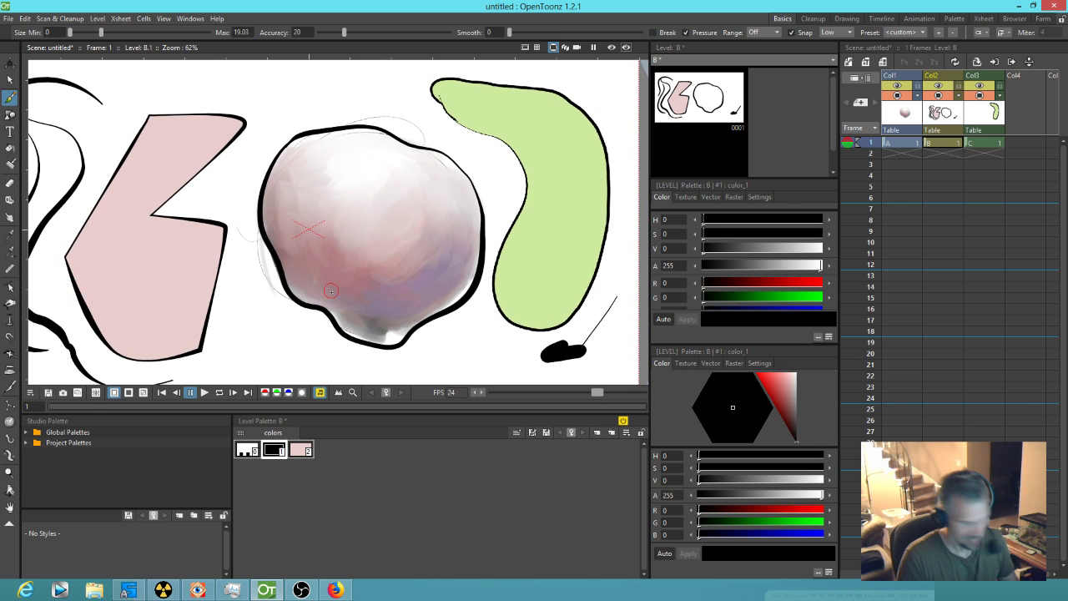
{"action": "scroll", "coordinate": [326, 277], "scroll_direction": "down", "scroll_amount": 2}
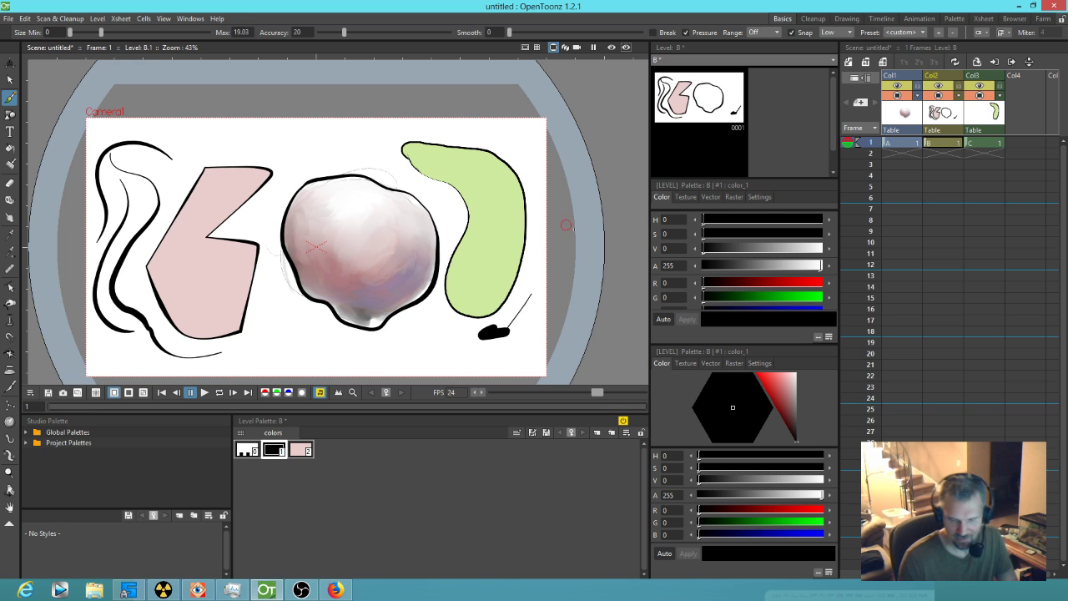
{"action": "mouse_move", "coordinate": [531, 285]}
{"action": "left_mouse_down"}
{"action": "mouse_move", "coordinate": [603, 253]}
{"action": "mouse_move", "coordinate": [608, 280]}
{"action": "left_mouse_up"}
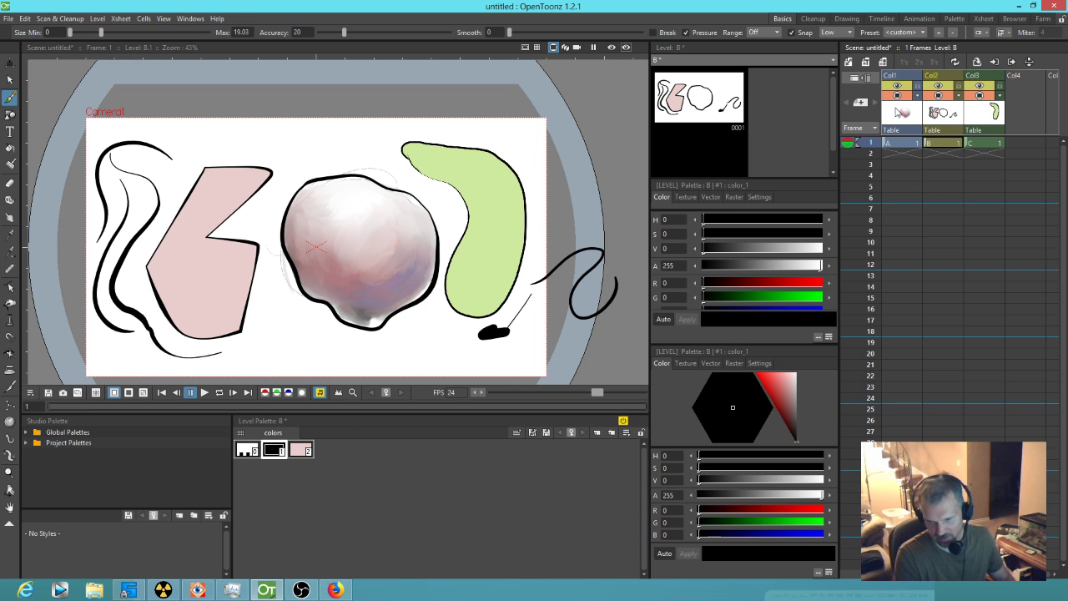
- Switch between levels A, B and C to compare their brush options and palettes
{"action": "left_click", "coordinate": [917, 115]}
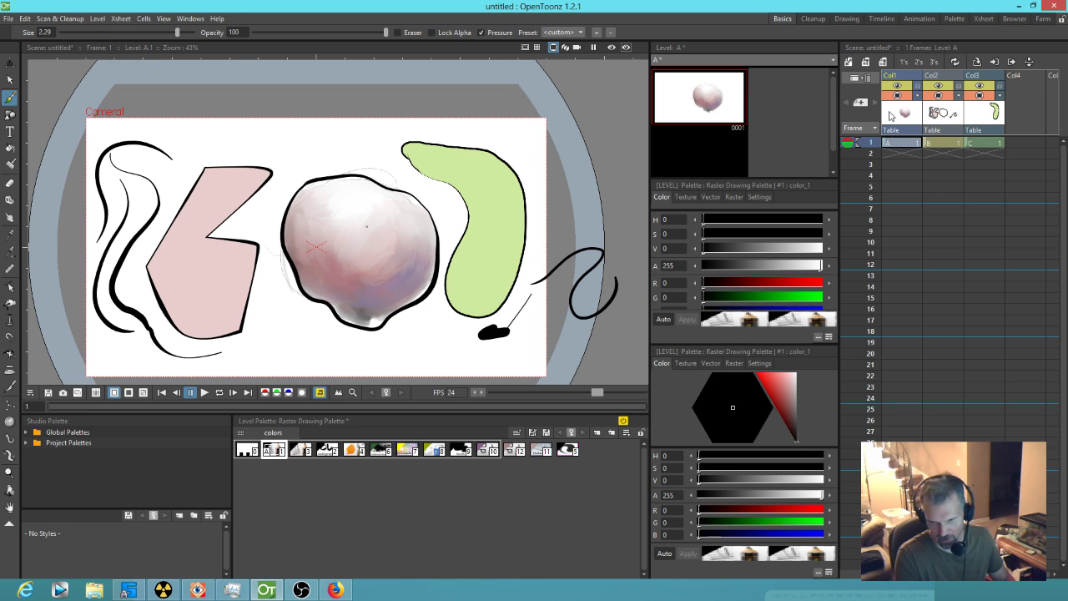
{"action": "left_click", "coordinate": [940, 118]}
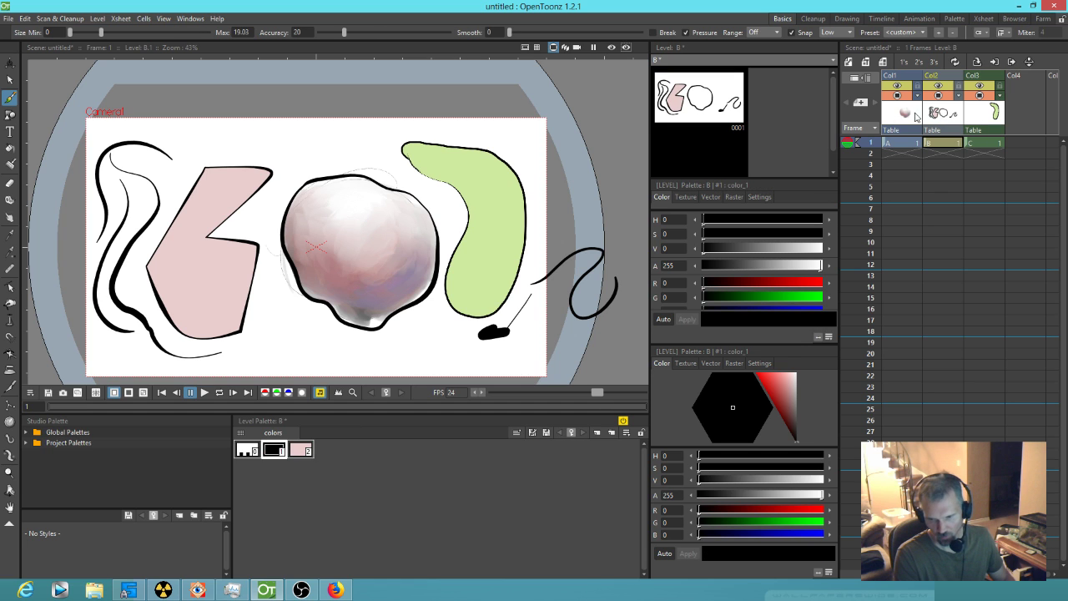
{"action": "left_click", "coordinate": [902, 116]}
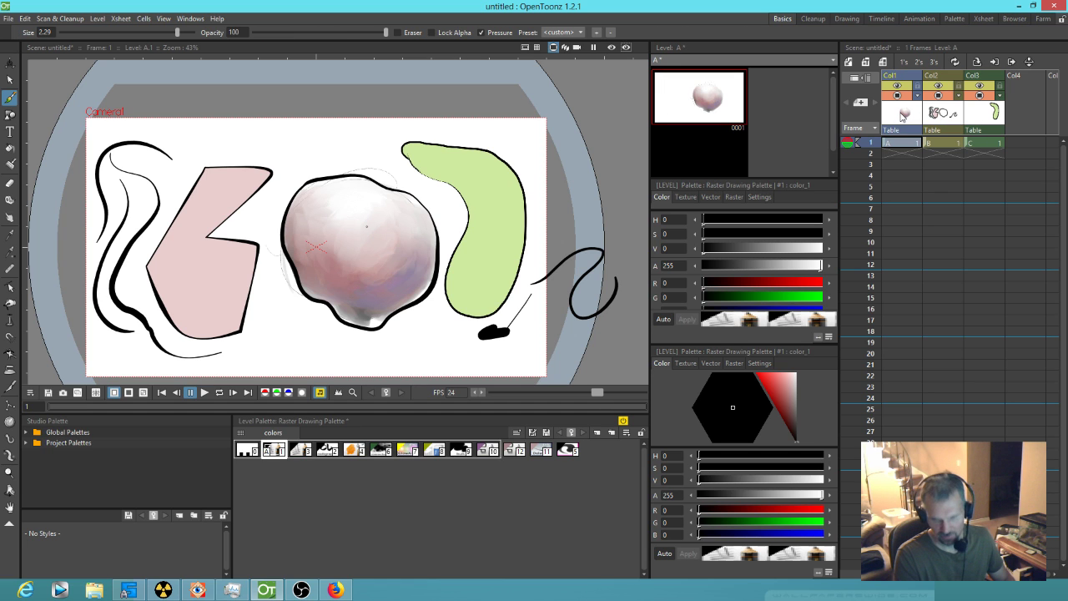
{"action": "left_click", "coordinate": [941, 117]}
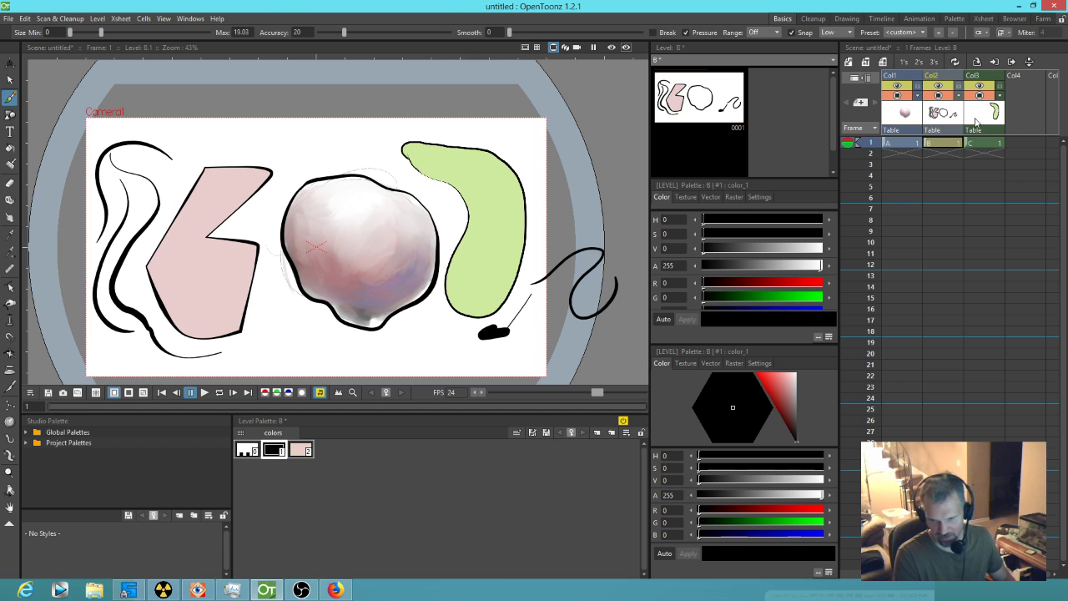
{"action": "left_click", "coordinate": [976, 122]}
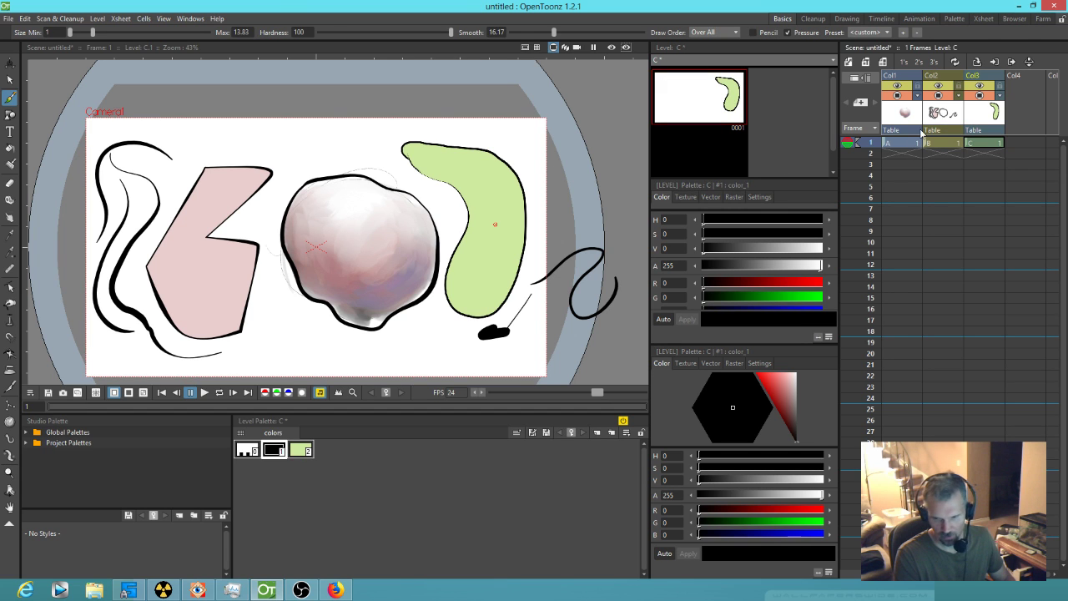
{"action": "left_click", "coordinate": [944, 116]}
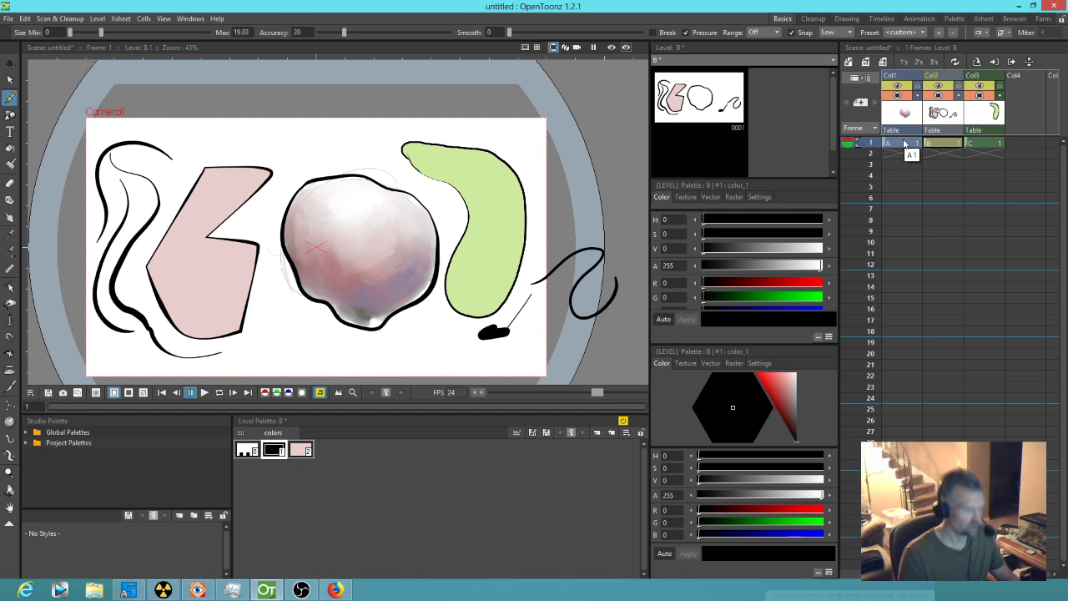
- Select the columns holding levels A, B and C and delete them from the scene
{"action": "left_click", "coordinate": [972, 121]}
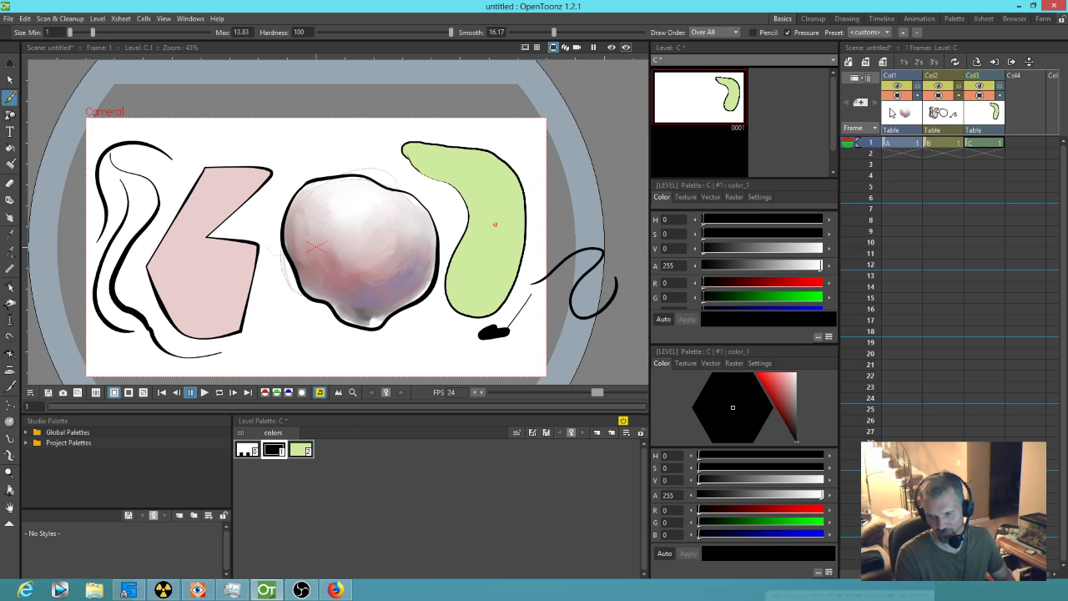
{"action": "left_click", "coordinate": [891, 113]}
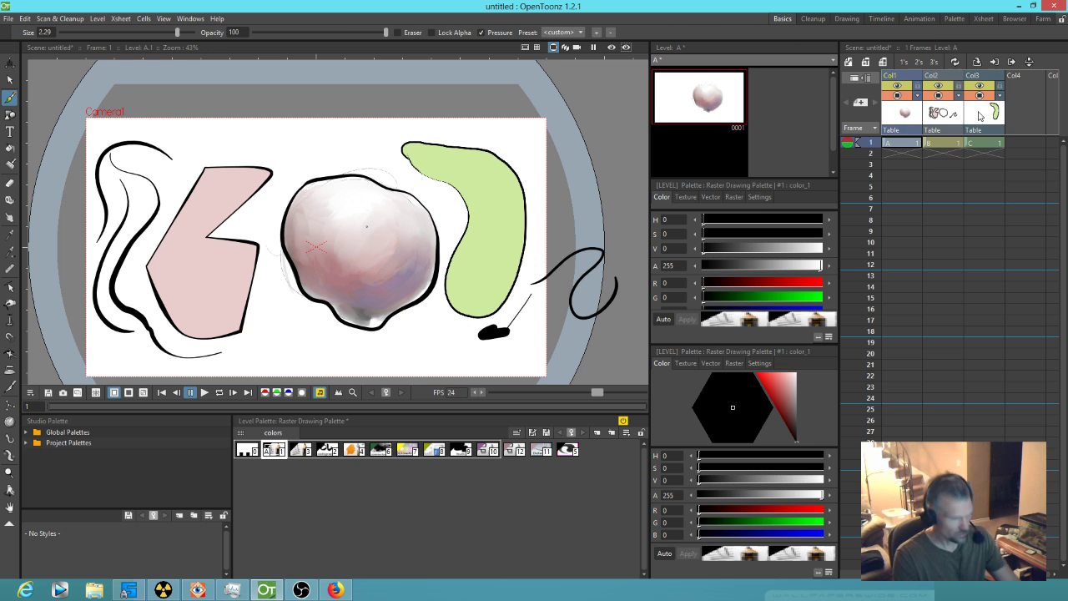
{"action": "key", "text": "Delete"}
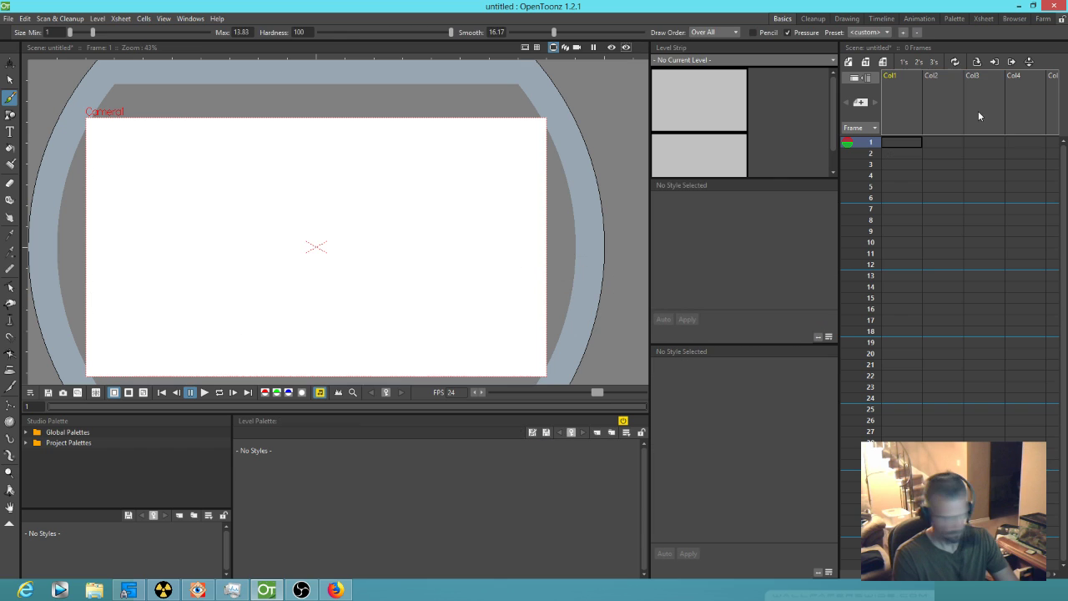
- Create Toonz Raster level D and assign a raster pencil brush to a second color style in its palette
{"action": "left_click", "coordinate": [866, 62]}
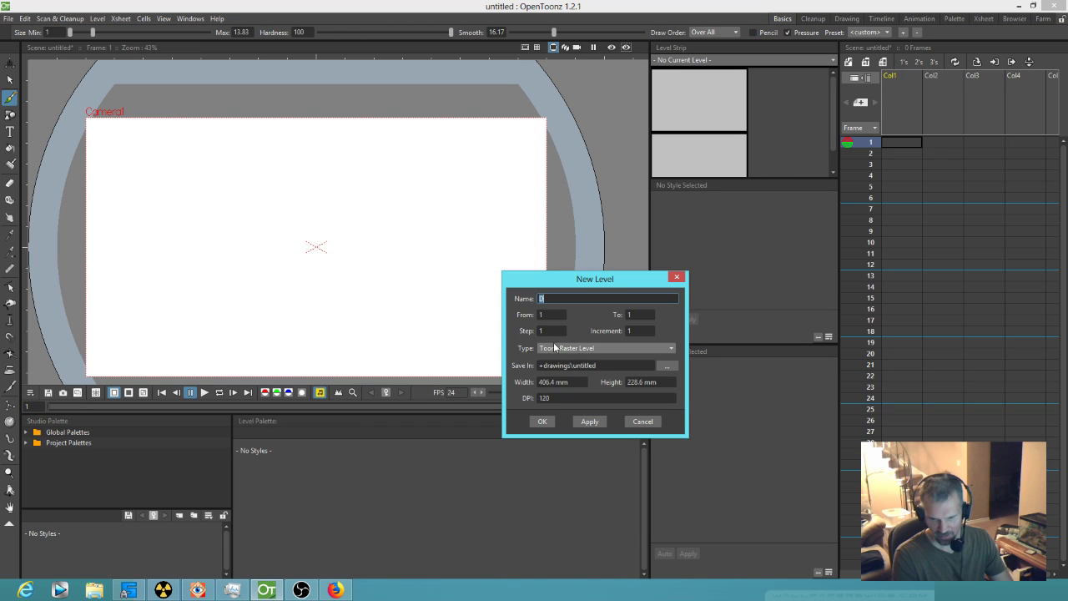
{"action": "left_click", "coordinate": [543, 421]}
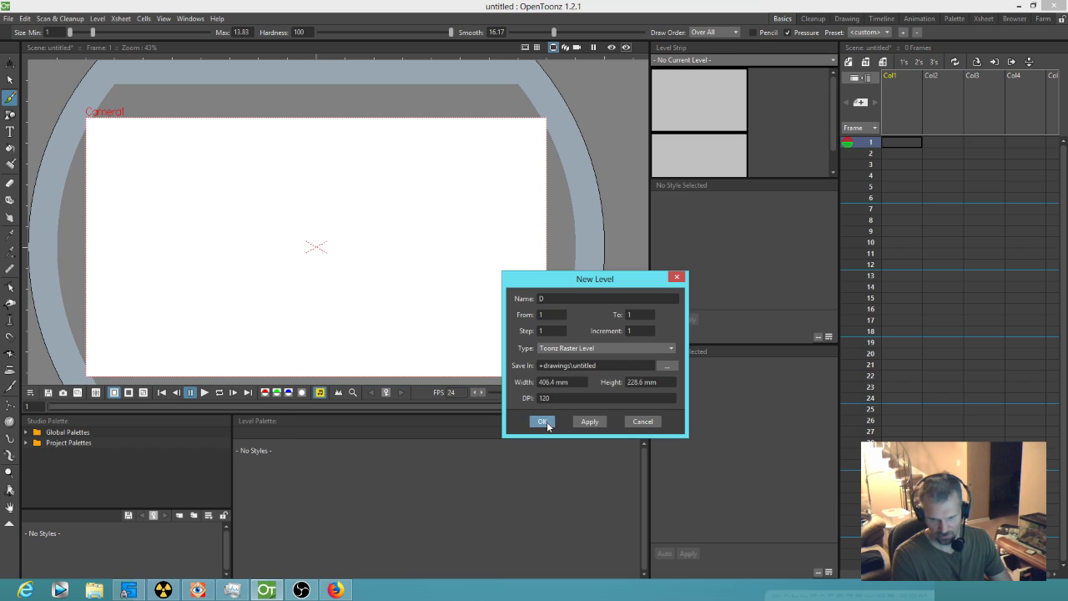
{"action": "left_click", "coordinate": [306, 452]}
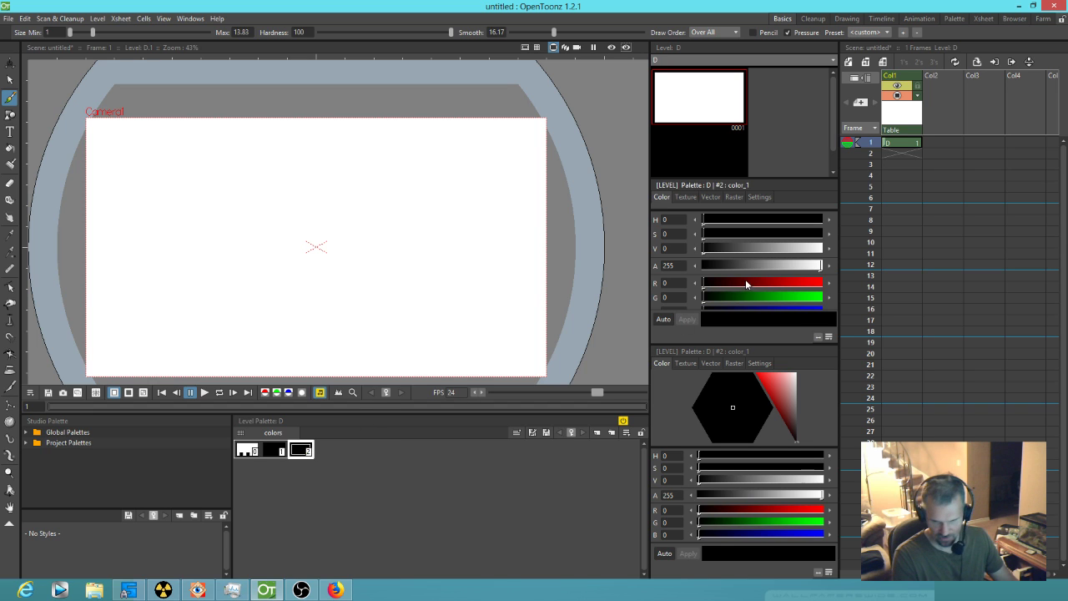
{"action": "left_click", "coordinate": [735, 197]}
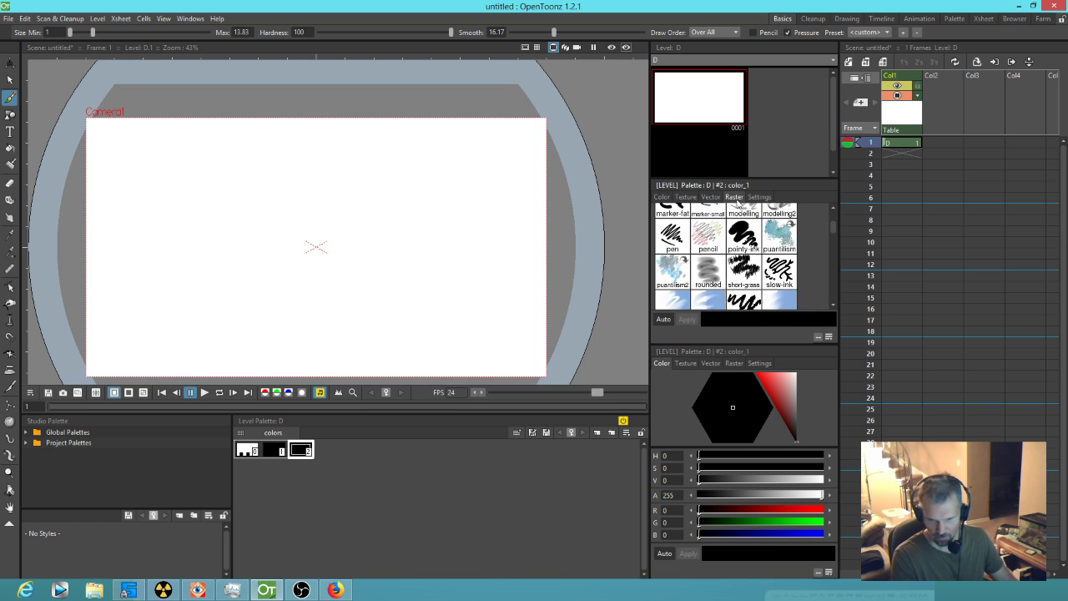
{"action": "left_click_drag", "start_coordinate": [833, 230], "coordinate": [833, 235]}
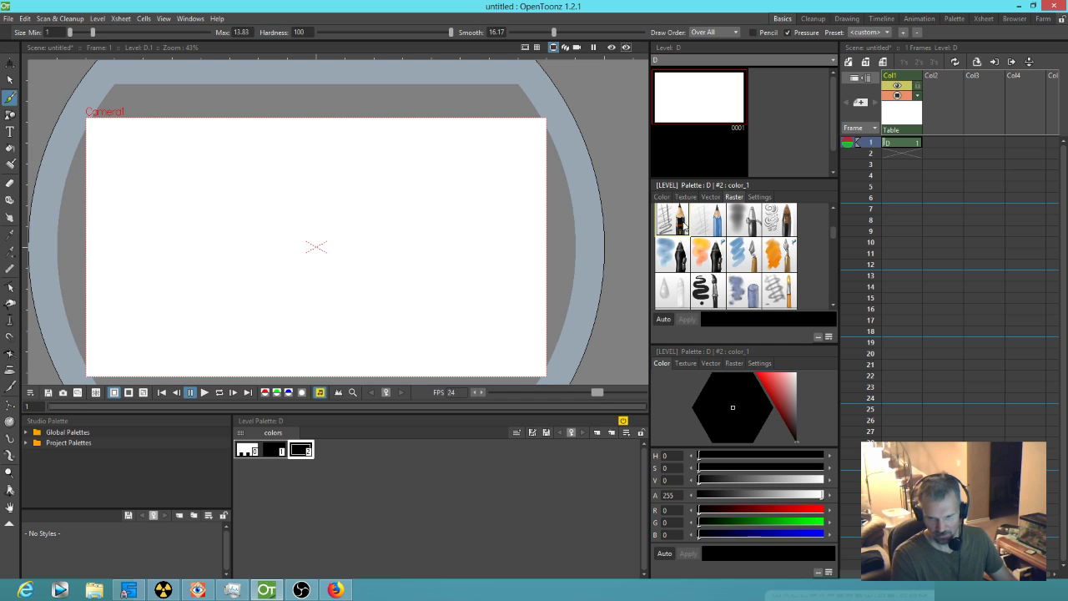
{"action": "left_click", "coordinate": [673, 227]}
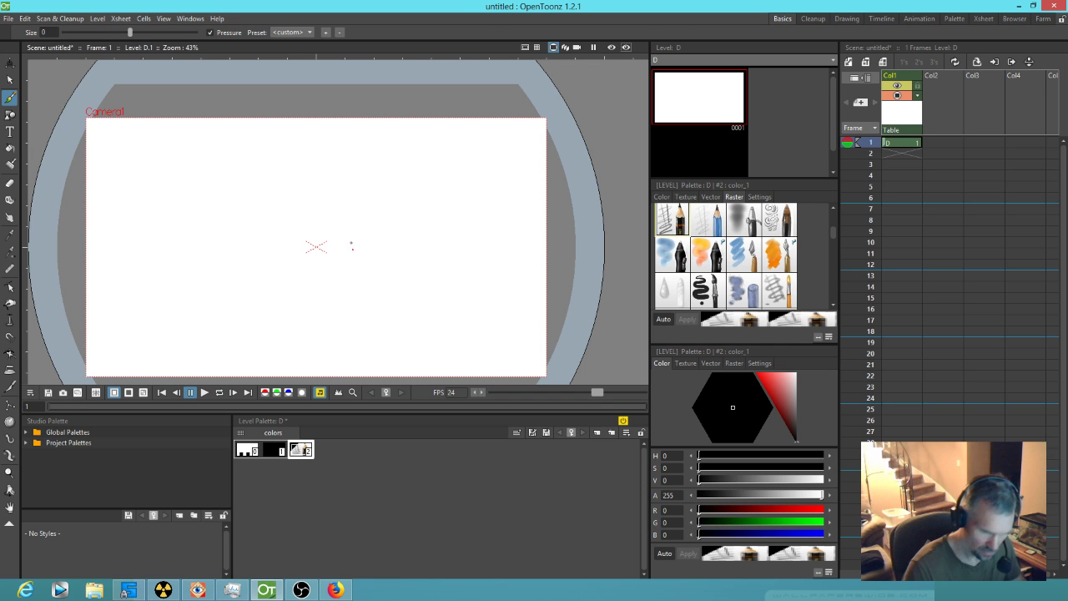
- Sketch a rounded, head-like outline on level D with overlapping pencil strokes beside the canvas centre
{"action": "scroll", "coordinate": [326, 233], "scroll_direction": "up", "scroll_amount": 5}
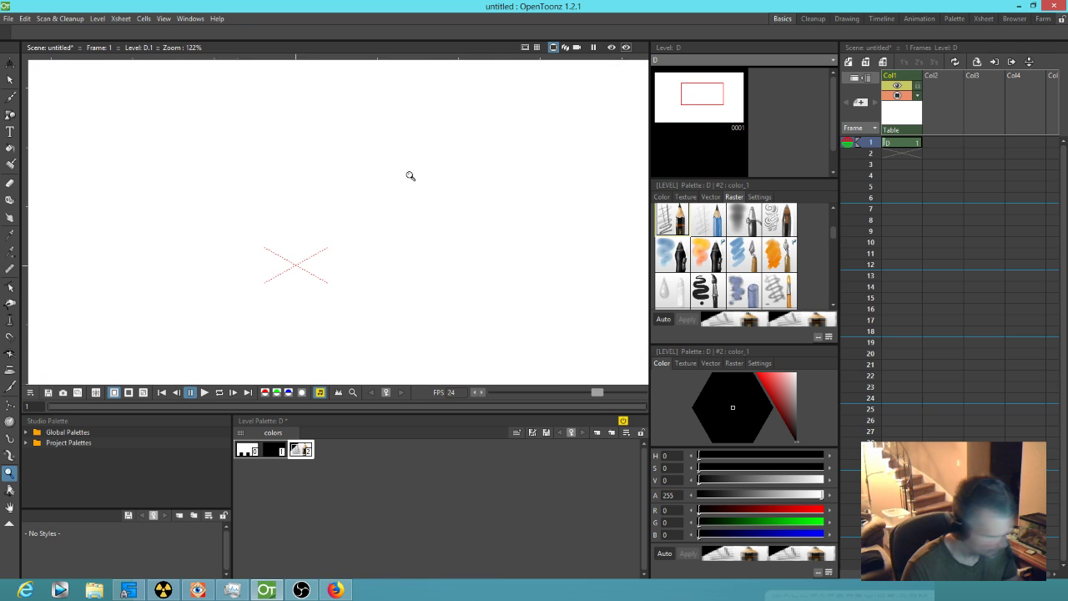
{"action": "mouse_move", "coordinate": [406, 115]}
{"action": "left_mouse_down"}
{"action": "mouse_move", "coordinate": [382, 165]}
{"action": "mouse_move", "coordinate": [382, 256]}
{"action": "left_mouse_up"}
{"action": "left_click_drag", "start_coordinate": [385, 158], "coordinate": [377, 236]}
{"action": "mouse_move", "coordinate": [404, 255]}
{"action": "left_mouse_down"}
{"action": "mouse_move", "coordinate": [386, 272]}
{"action": "mouse_move", "coordinate": [382, 303]}
{"action": "left_mouse_up"}
{"action": "mouse_move", "coordinate": [389, 243]}
{"action": "left_mouse_down"}
{"action": "mouse_move", "coordinate": [375, 306]}
{"action": "mouse_move", "coordinate": [388, 350]}
{"action": "left_mouse_up"}
{"action": "mouse_move", "coordinate": [364, 312]}
{"action": "left_mouse_down"}
{"action": "mouse_move", "coordinate": [408, 364]}
{"action": "mouse_move", "coordinate": [442, 367]}
{"action": "left_mouse_up"}
{"action": "mouse_move", "coordinate": [427, 354]}
{"action": "left_mouse_down"}
{"action": "mouse_move", "coordinate": [496, 343]}
{"action": "mouse_move", "coordinate": [413, 363]}
{"action": "mouse_move", "coordinate": [512, 340]}
{"action": "left_mouse_up"}
{"action": "mouse_move", "coordinate": [413, 363]}
{"action": "left_mouse_down"}
{"action": "mouse_move", "coordinate": [510, 350]}
{"action": "mouse_move", "coordinate": [538, 343]}
{"action": "left_mouse_up"}
{"action": "mouse_move", "coordinate": [508, 359]}
{"action": "left_mouse_down"}
{"action": "mouse_move", "coordinate": [583, 259]}
{"action": "mouse_move", "coordinate": [577, 268]}
{"action": "left_mouse_up"}
{"action": "left_click_drag", "start_coordinate": [547, 321], "coordinate": [603, 181]}
{"action": "left_click_drag", "start_coordinate": [573, 292], "coordinate": [605, 165]}
{"action": "mouse_move", "coordinate": [603, 181]}
{"action": "left_mouse_down"}
{"action": "mouse_move", "coordinate": [584, 115]}
{"action": "mouse_move", "coordinate": [557, 81]}
{"action": "left_mouse_up"}
{"action": "mouse_move", "coordinate": [597, 115]}
{"action": "left_mouse_down"}
{"action": "mouse_move", "coordinate": [561, 84]}
{"action": "mouse_move", "coordinate": [422, 106]}
{"action": "left_mouse_up"}
{"action": "mouse_move", "coordinate": [561, 90]}
{"action": "left_mouse_down"}
{"action": "mouse_move", "coordinate": [494, 69]}
{"action": "mouse_move", "coordinate": [404, 132]}
{"action": "left_mouse_up"}
{"action": "mouse_move", "coordinate": [472, 70]}
{"action": "left_mouse_down"}
{"action": "mouse_move", "coordinate": [377, 170]}
{"action": "mouse_move", "coordinate": [376, 191]}
{"action": "left_mouse_up"}
{"action": "mouse_move", "coordinate": [407, 116]}
{"action": "left_mouse_down"}
{"action": "mouse_move", "coordinate": [373, 226]}
{"action": "mouse_move", "coordinate": [382, 266]}
{"action": "mouse_move", "coordinate": [367, 309]}
{"action": "mouse_move", "coordinate": [412, 364]}
{"action": "mouse_move", "coordinate": [453, 365]}
{"action": "mouse_move", "coordinate": [536, 333]}
{"action": "left_mouse_up"}
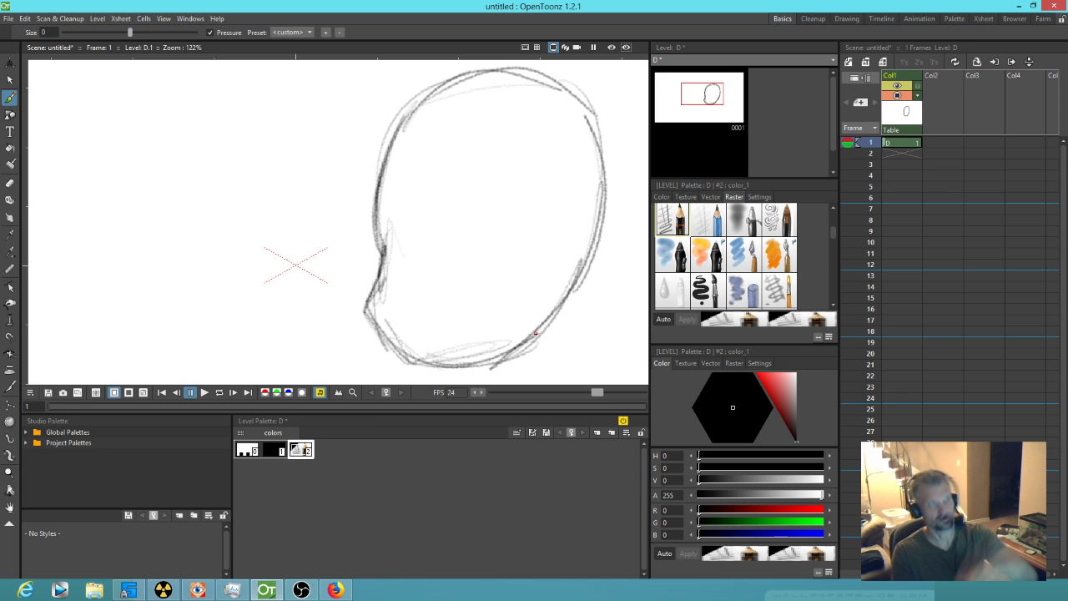
- Create Toonz Vector level E and brush a closed, bent black outline beside the sketch, split by a short line across it
{"action": "left_click", "coordinate": [849, 63]}
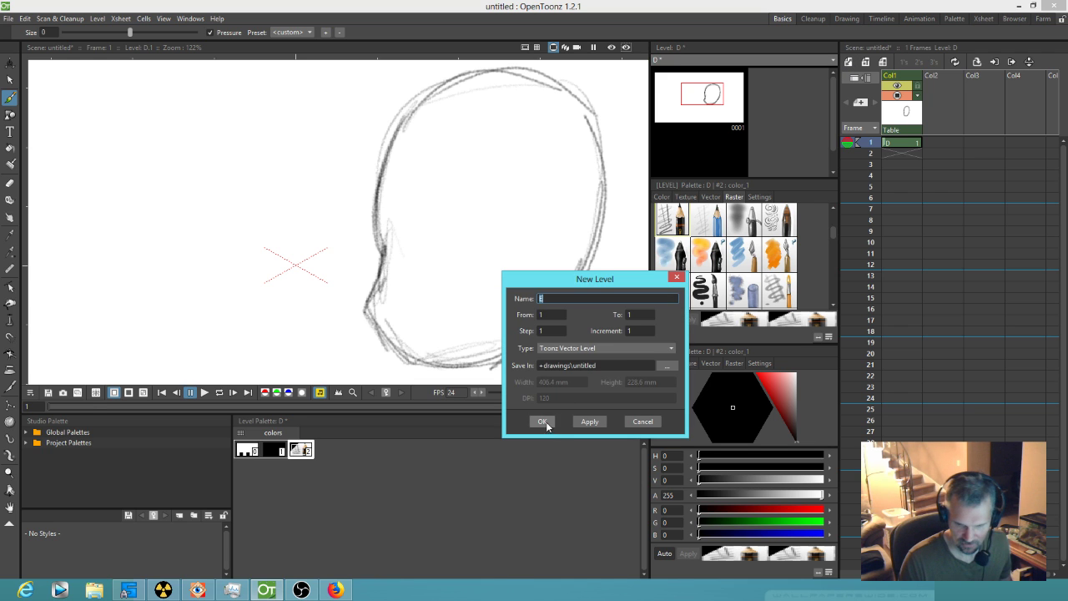
{"action": "left_click", "coordinate": [542, 421]}
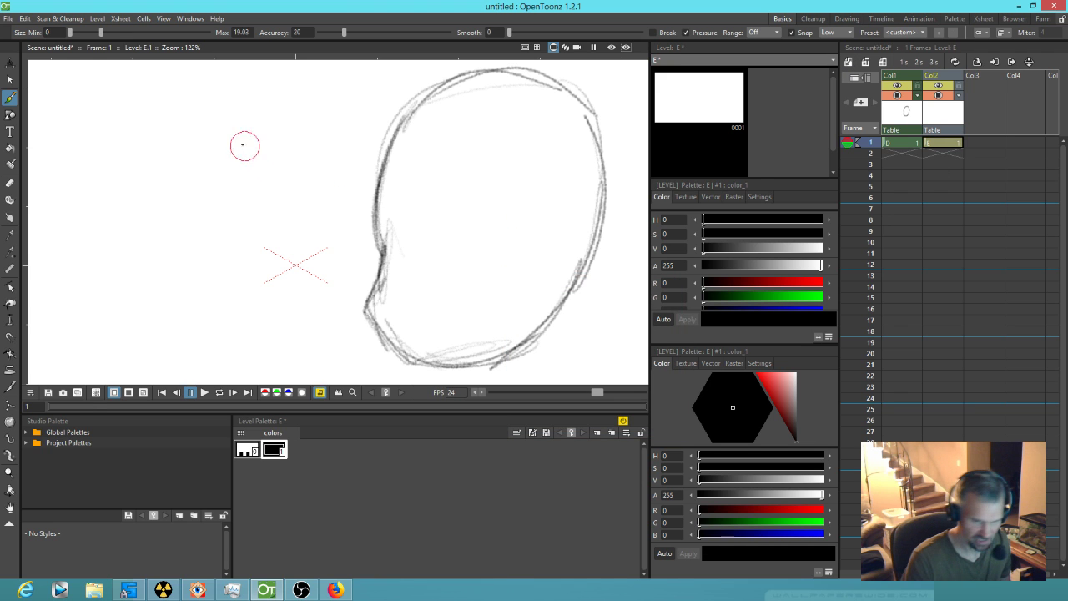
{"action": "mouse_move", "coordinate": [70, 108]}
{"action": "left_mouse_down"}
{"action": "mouse_move", "coordinate": [82, 189]}
{"action": "mouse_move", "coordinate": [119, 194]}
{"action": "mouse_move", "coordinate": [238, 153]}
{"action": "mouse_move", "coordinate": [268, 173]}
{"action": "mouse_move", "coordinate": [279, 221]}
{"action": "mouse_move", "coordinate": [271, 322]}
{"action": "mouse_move", "coordinate": [290, 355]}
{"action": "mouse_move", "coordinate": [324, 361]}
{"action": "mouse_move", "coordinate": [349, 340]}
{"action": "mouse_move", "coordinate": [326, 261]}
{"action": "mouse_move", "coordinate": [323, 214]}
{"action": "mouse_move", "coordinate": [342, 155]}
{"action": "mouse_move", "coordinate": [335, 121]}
{"action": "mouse_move", "coordinate": [301, 101]}
{"action": "mouse_move", "coordinate": [213, 100]}
{"action": "mouse_move", "coordinate": [143, 77]}
{"action": "mouse_move", "coordinate": [114, 79]}
{"action": "mouse_move", "coordinate": [65, 118]}
{"action": "left_mouse_up"}
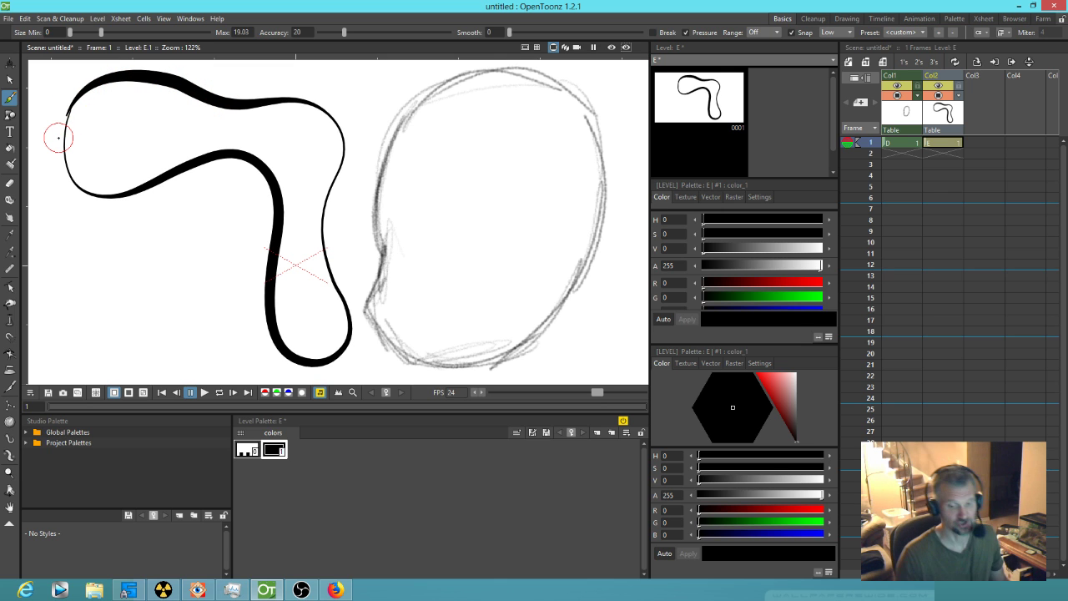
{"action": "left_click_drag", "start_coordinate": [237, 106], "coordinate": [233, 151]}
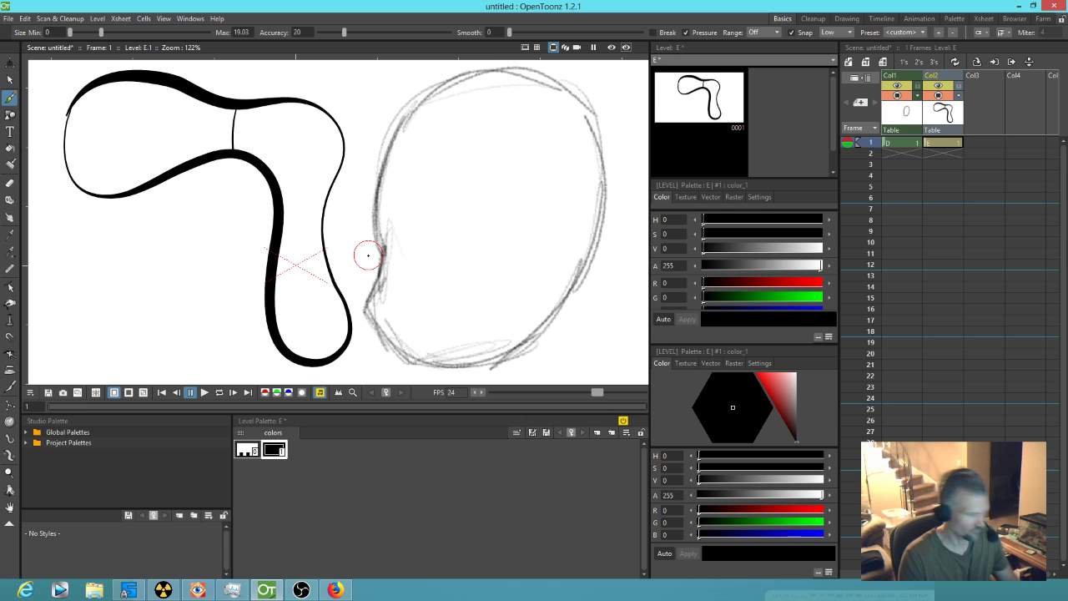
- Set the Fill tool's type to Rectangular with the mode left on Areas
{"action": "key", "text": "f"}
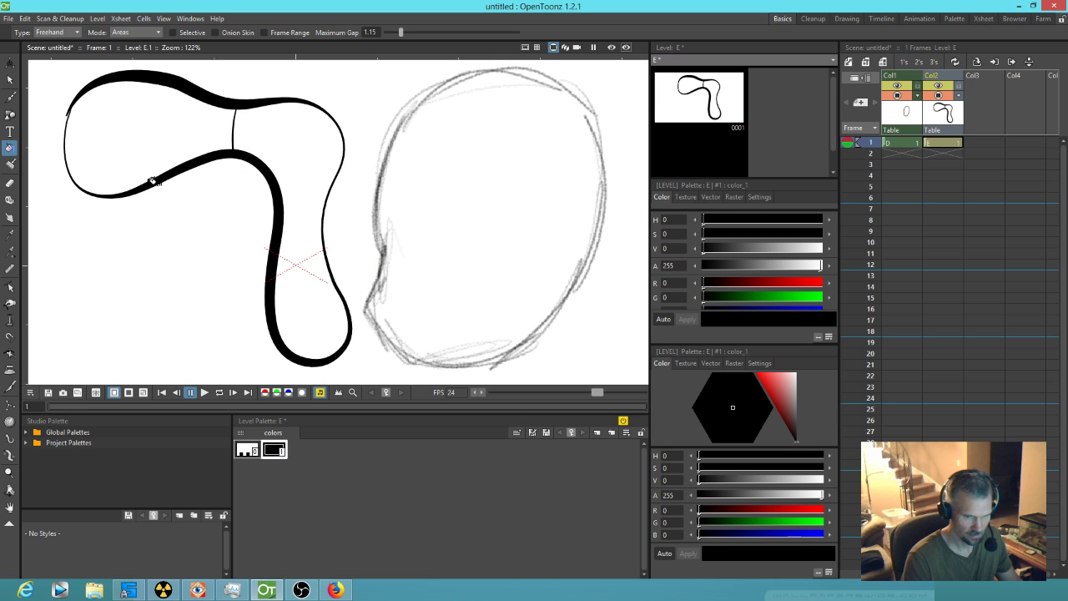
{"action": "left_click", "coordinate": [57, 32]}
{"action": "left_click", "coordinate": [58, 51]}
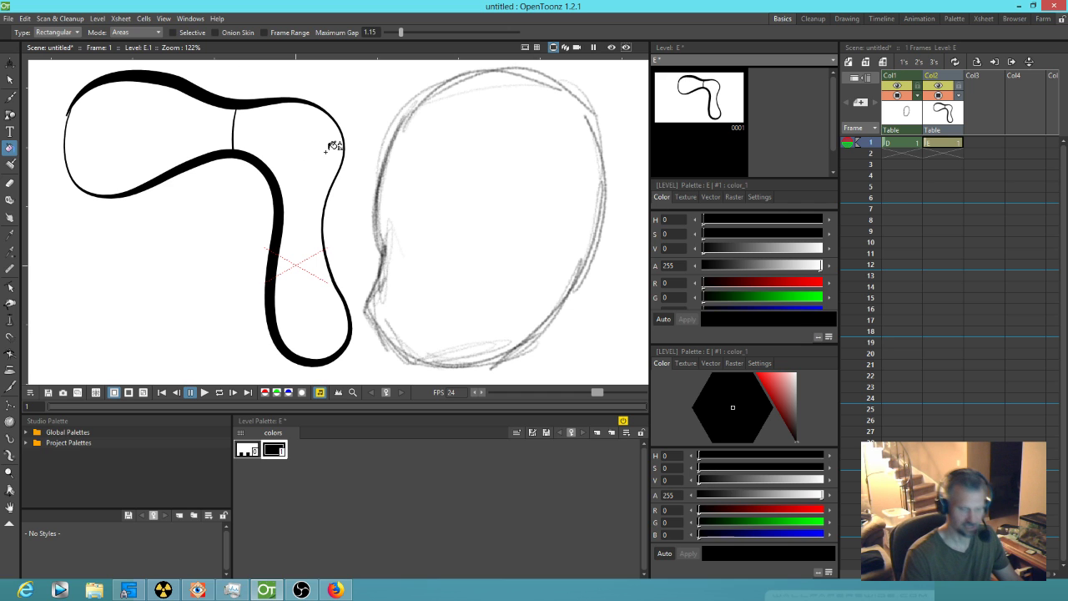
- Examine where the short dividing stroke's control points meet the outline using the Control Point Editor
{"action": "key", "text": "s"}
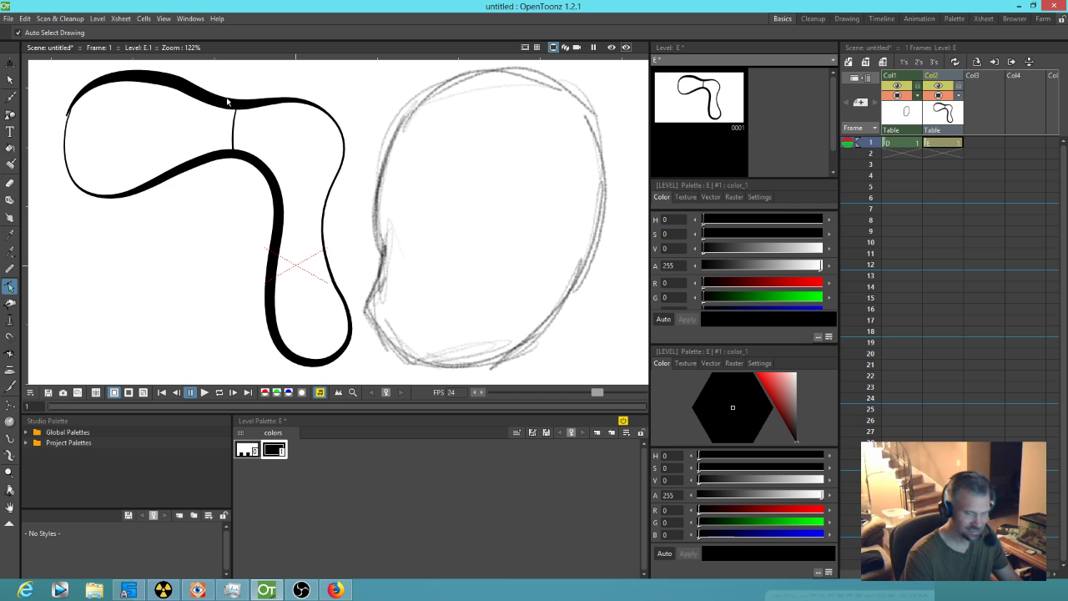
{"action": "left_click", "coordinate": [235, 131]}
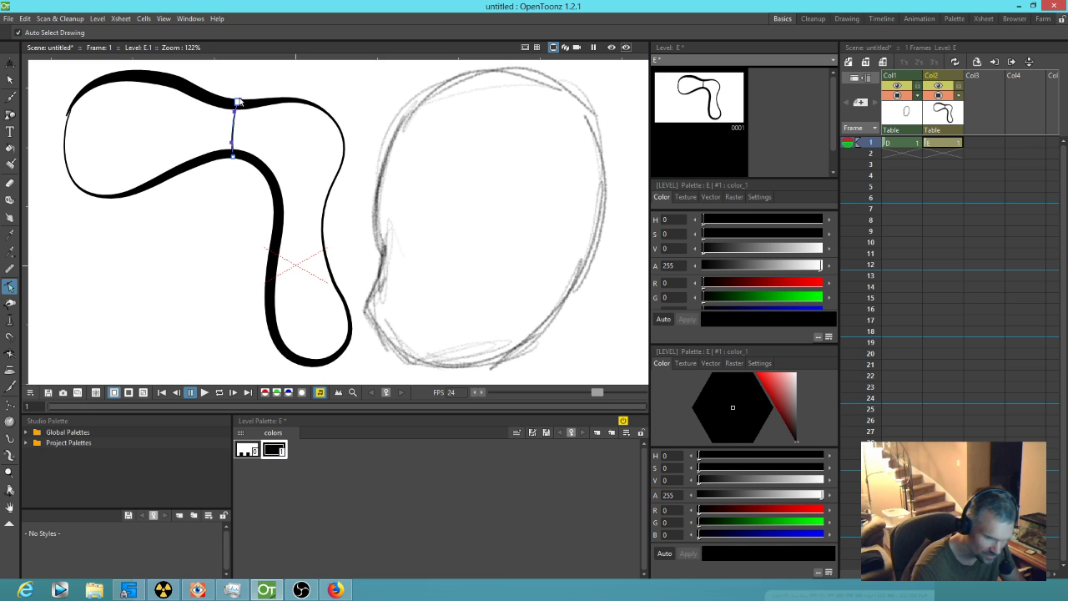
{"action": "key", "text": "f"}
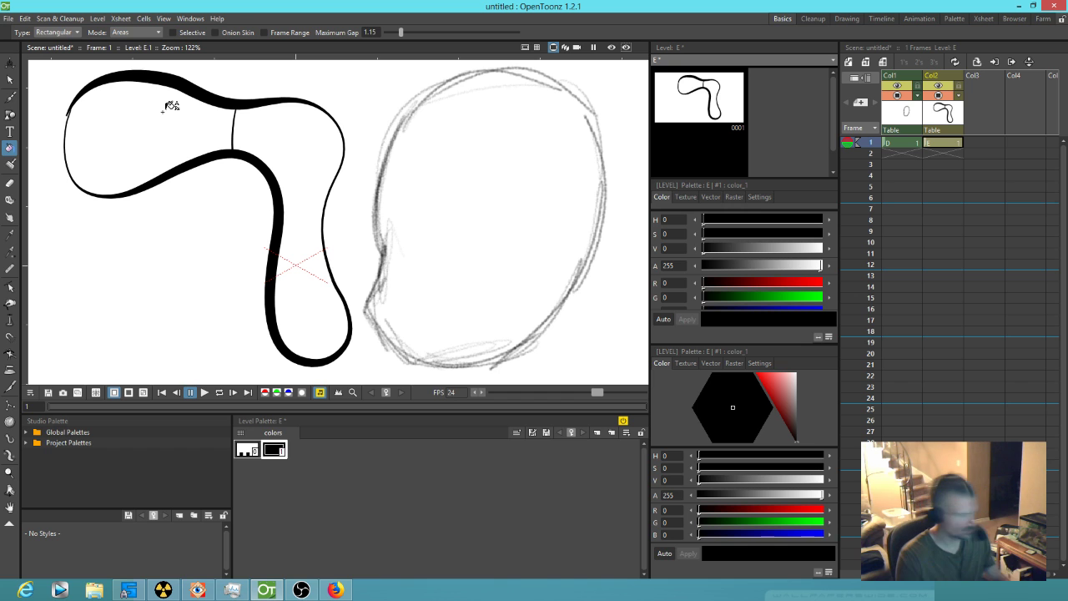
- Hand-letter "NIGHTLY BUILD" in black brush strokes over the head sketch on level E and underline it twice
{"action": "scroll", "coordinate": [517, 158], "scroll_direction": "down", "scroll_amount": 1}
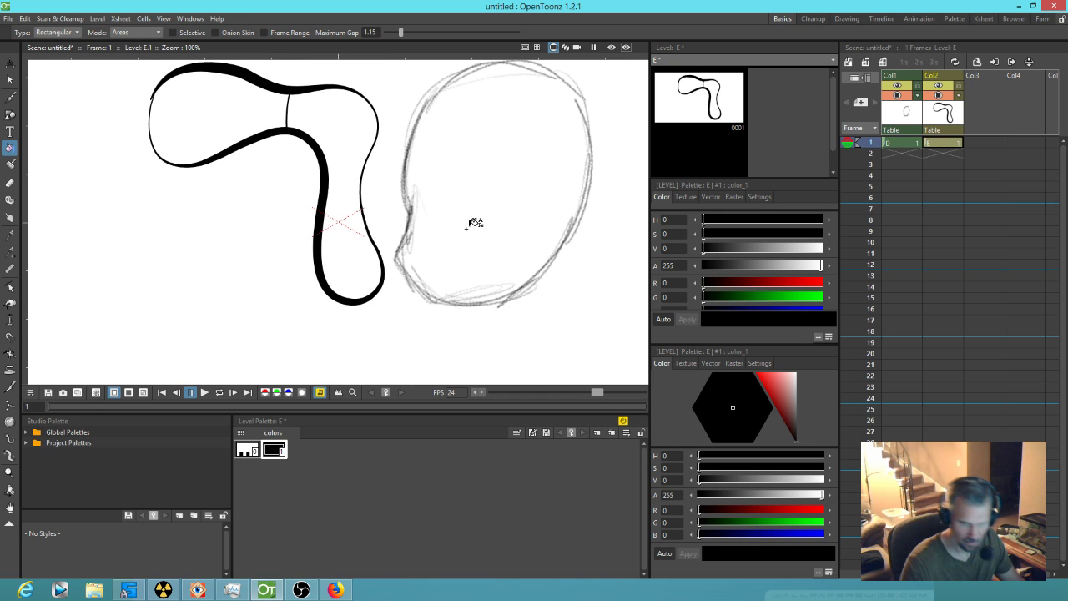
{"action": "mouse_move", "coordinate": [455, 171]}
{"action": "left_mouse_down"}
{"action": "mouse_move", "coordinate": [412, 201]}
{"action": "mouse_move", "coordinate": [407, 277]}
{"action": "left_mouse_up"}
{"action": "key", "text": "b"}
{"action": "mouse_move", "coordinate": [400, 223]}
{"action": "left_mouse_down"}
{"action": "mouse_move", "coordinate": [406, 268]}
{"action": "mouse_move", "coordinate": [410, 204]}
{"action": "mouse_move", "coordinate": [432, 260]}
{"action": "left_mouse_up"}
{"action": "mouse_move", "coordinate": [449, 198]}
{"action": "left_mouse_down"}
{"action": "mouse_move", "coordinate": [443, 241]}
{"action": "mouse_move", "coordinate": [446, 233]}
{"action": "left_mouse_up"}
{"action": "mouse_move", "coordinate": [458, 194]}
{"action": "left_mouse_down"}
{"action": "mouse_move", "coordinate": [465, 238]}
{"action": "mouse_move", "coordinate": [510, 173]}
{"action": "left_mouse_up"}
{"action": "mouse_move", "coordinate": [498, 178]}
{"action": "left_mouse_down"}
{"action": "mouse_move", "coordinate": [534, 153]}
{"action": "mouse_move", "coordinate": [523, 201]}
{"action": "left_mouse_up"}
{"action": "left_click_drag", "start_coordinate": [534, 146], "coordinate": [524, 214]}
{"action": "mouse_move", "coordinate": [457, 265]}
{"action": "left_mouse_down"}
{"action": "mouse_move", "coordinate": [463, 312]}
{"action": "mouse_move", "coordinate": [503, 302]}
{"action": "left_mouse_up"}
{"action": "left_click", "coordinate": [527, 246]}
{"action": "mouse_move", "coordinate": [518, 257]}
{"action": "left_mouse_down"}
{"action": "mouse_move", "coordinate": [523, 290]}
{"action": "mouse_move", "coordinate": [540, 271]}
{"action": "left_mouse_up"}
{"action": "left_click_drag", "start_coordinate": [544, 237], "coordinate": [551, 269]}
{"action": "left_click_drag", "start_coordinate": [538, 225], "coordinate": [555, 272]}
{"action": "left_click_drag", "start_coordinate": [481, 350], "coordinate": [598, 275]}
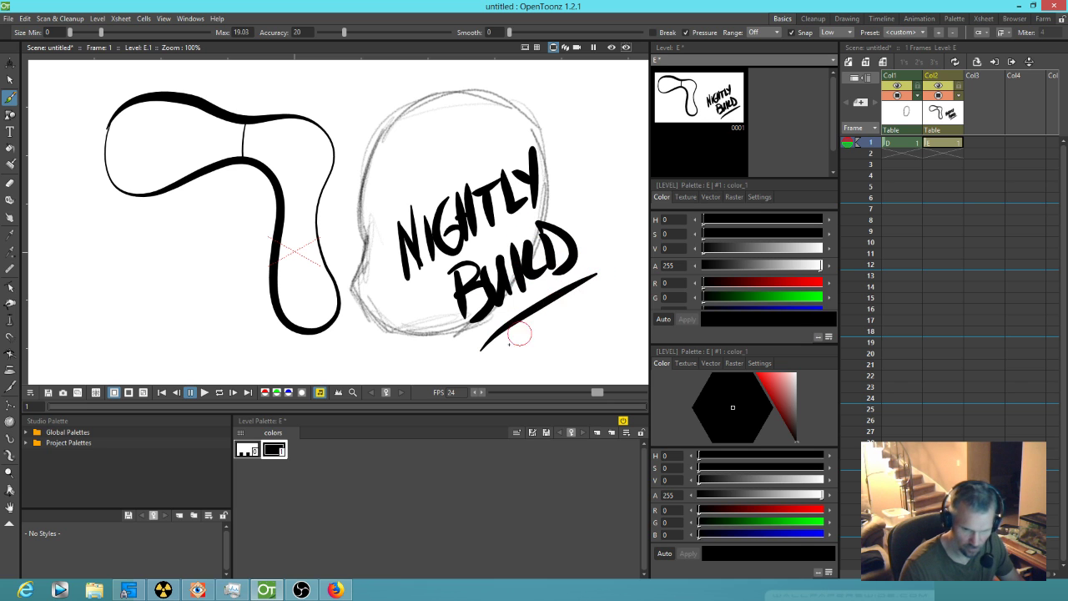
{"action": "left_click_drag", "start_coordinate": [511, 343], "coordinate": [606, 278]}
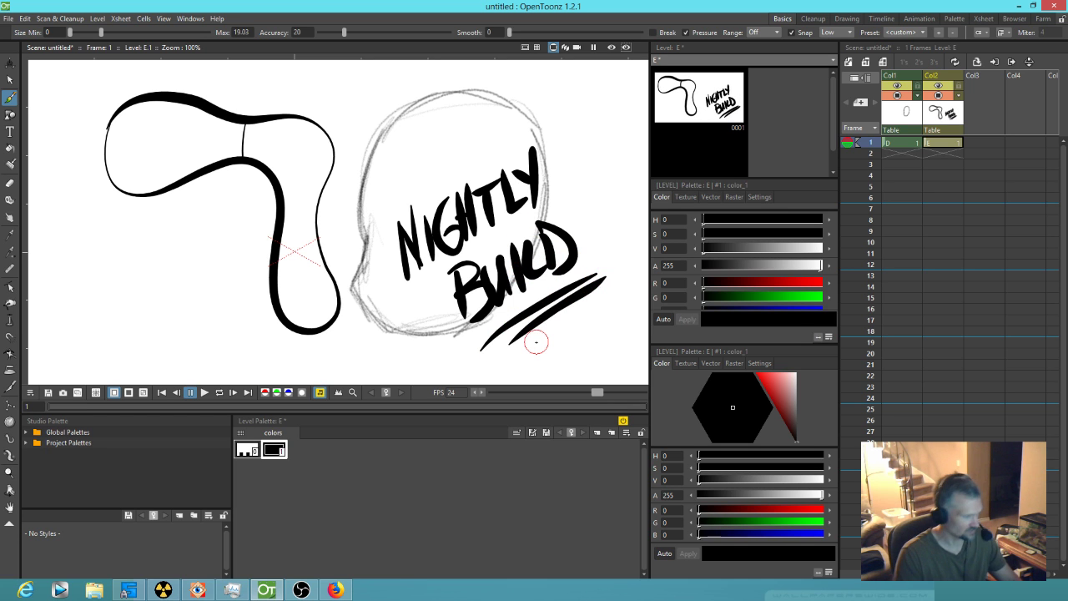
- Undo the NIGHTLY BUILD lettering, the divided black outline and the creation of level E
{"action": "key", "text": "ctrl+z"}
{"action": "key", "text": "ctrl+z"}
{"action": "key", "text": "ctrl+z"}
{"action": "key", "text": "ctrl+z"}
{"action": "key", "text": "ctrl+z"}
{"action": "key", "text": "ctrl+z"}
{"action": "key", "text": "ctrl+z"}
{"action": "key", "text": "ctrl+z"}
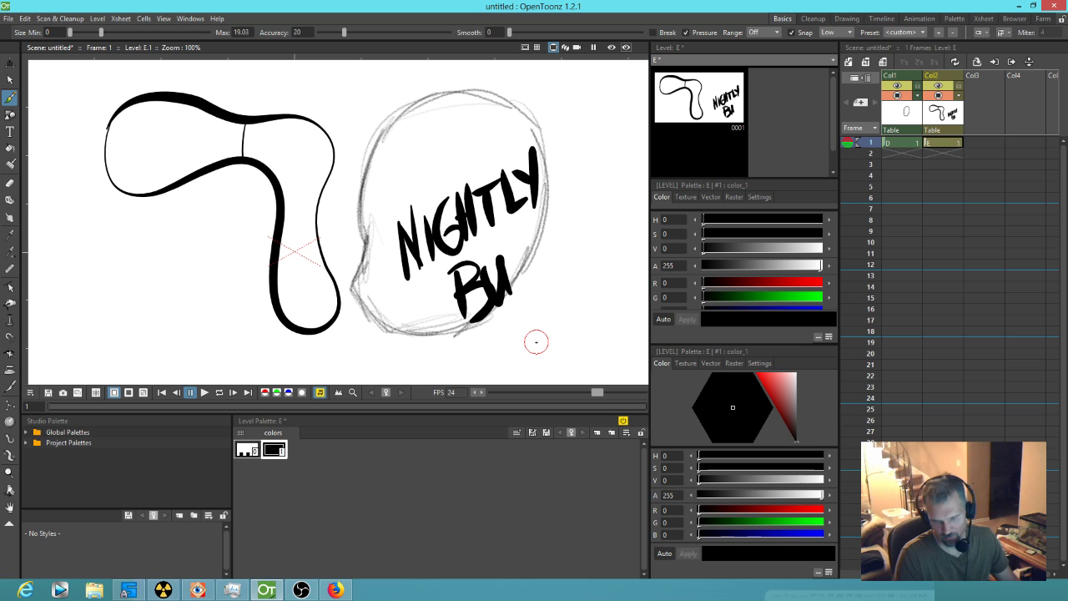
{"action": "key", "text": "ctrl+z"}
{"action": "key", "text": "ctrl+z"}
{"action": "key", "text": "ctrl+z"}
{"action": "key", "text": "ctrl+z"}
{"action": "key", "text": "ctrl+z"}
{"action": "key", "text": "ctrl+z"}
{"action": "key", "text": "ctrl+z"}
{"action": "key", "text": "ctrl+z"}
{"action": "key", "text": "ctrl+z"}
{"action": "key", "text": "ctrl+z"}
{"action": "key", "text": "ctrl+z"}
{"action": "key", "text": "ctrl+z"}
{"action": "key", "text": "ctrl+z"}
{"action": "key", "text": "ctrl+z"}
{"action": "key", "text": "ctrl+z"}
{"action": "key", "text": "ctrl+z"}
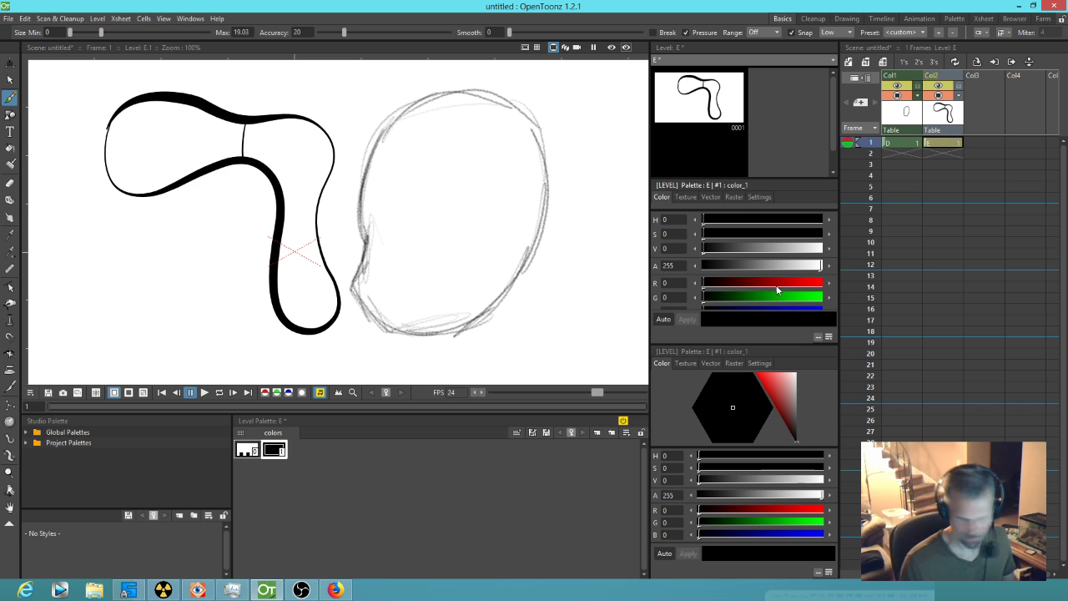
{"action": "key", "text": "ctrl+z"}
{"action": "key", "text": "ctrl+z"}
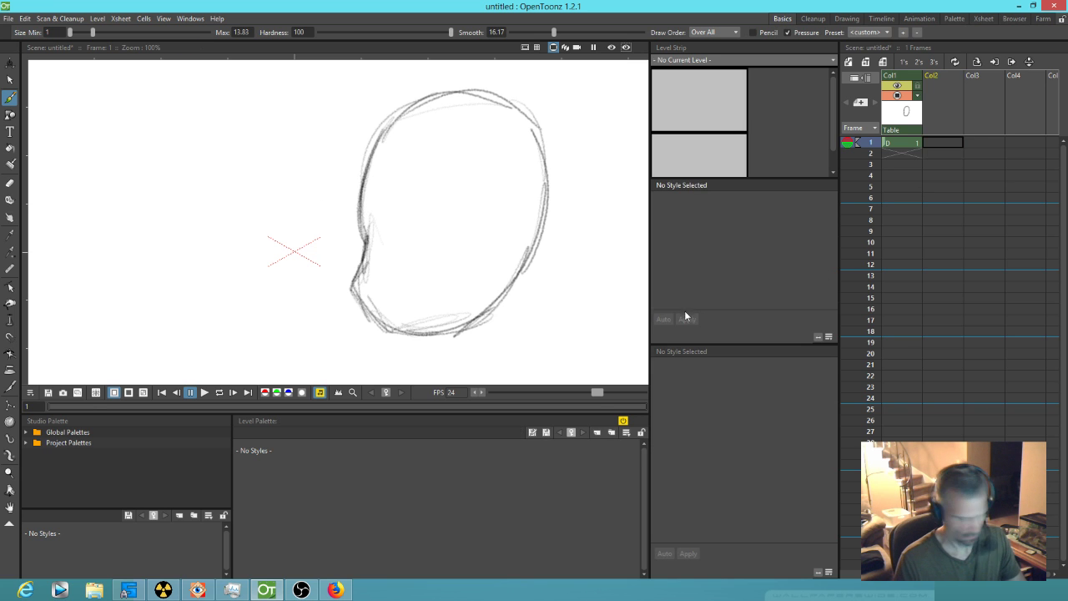
- Paint a smooth black S-shaped brush stroke beside the head sketch on level D
{"action": "left_click", "coordinate": [886, 143]}
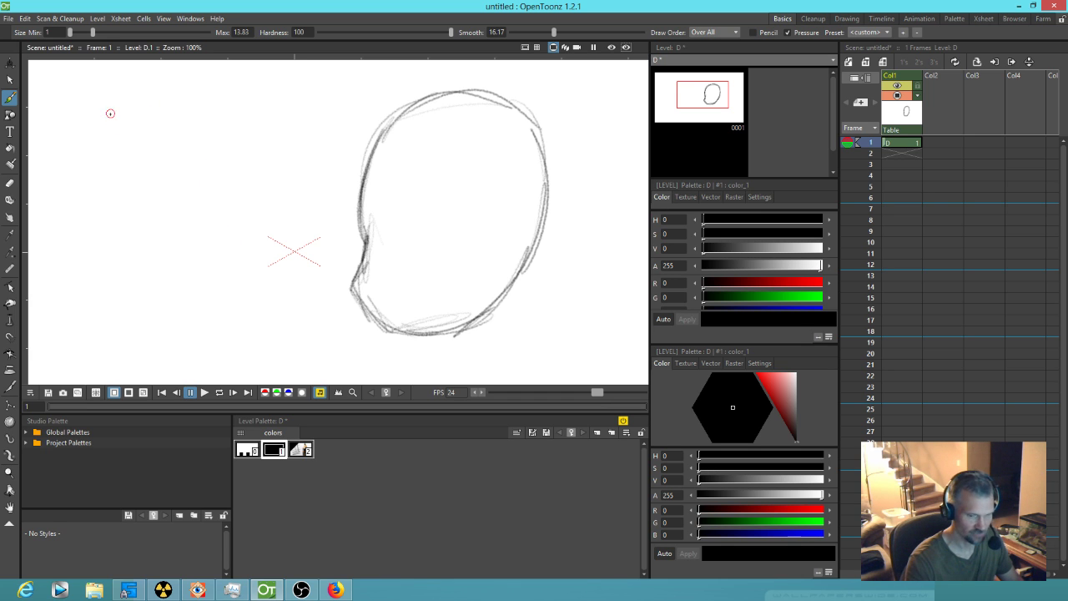
{"action": "mouse_move", "coordinate": [110, 109]}
{"action": "left_mouse_down"}
{"action": "mouse_move", "coordinate": [133, 131]}
{"action": "mouse_move", "coordinate": [134, 166]}
{"action": "mouse_move", "coordinate": [119, 253]}
{"action": "mouse_move", "coordinate": [148, 296]}
{"action": "mouse_move", "coordinate": [191, 287]}
{"action": "mouse_move", "coordinate": [232, 210]}
{"action": "mouse_move", "coordinate": [274, 205]}
{"action": "left_mouse_up"}
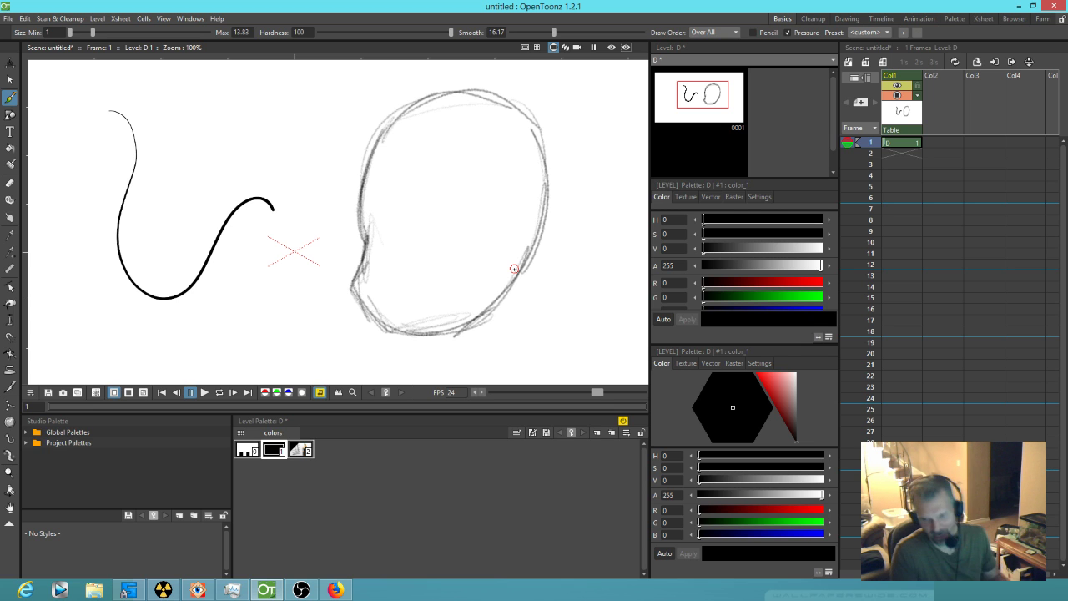
{"action": "mouse_move", "coordinate": [516, 274]}
{"action": "left_mouse_down"}
{"action": "mouse_move", "coordinate": [462, 261]}
{"action": "mouse_move", "coordinate": [459, 275]}
{"action": "left_mouse_up"}
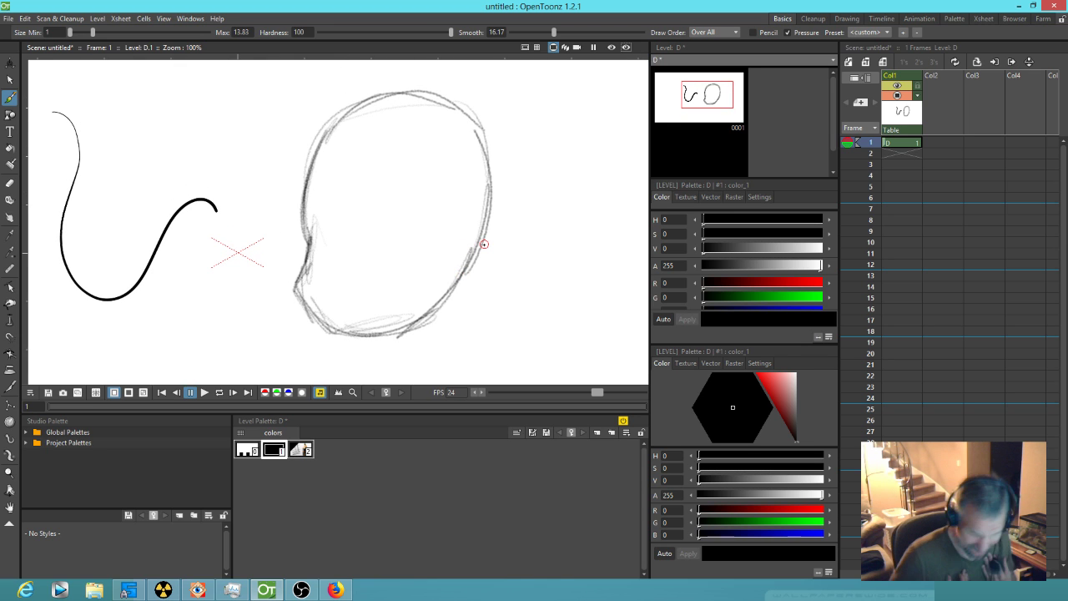
- Sketch light curved guide lines across the head on level D with the pencil style #2
{"action": "left_click", "coordinate": [300, 451]}
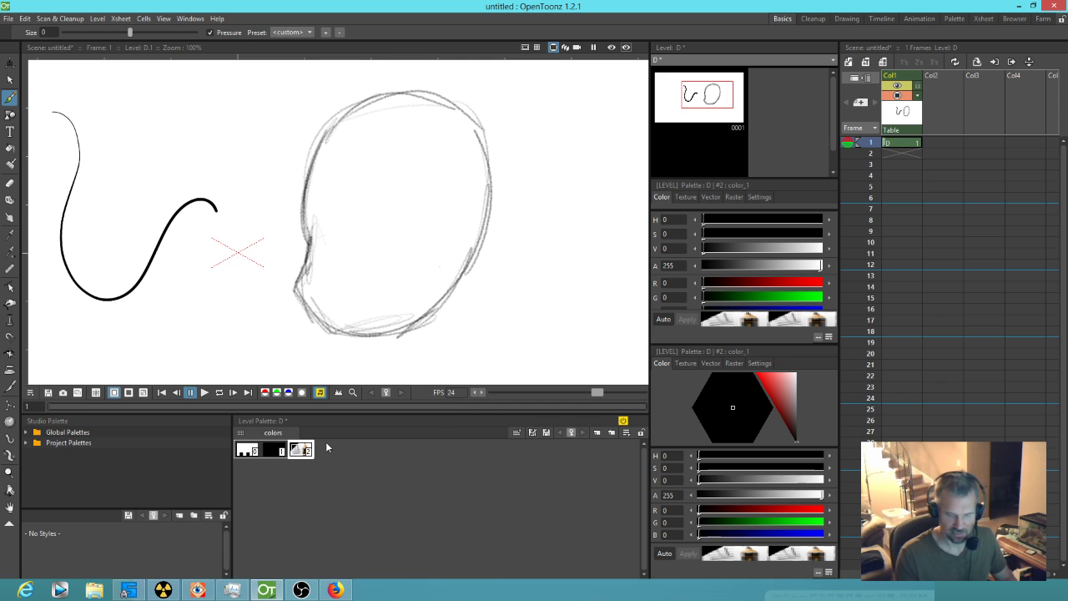
{"action": "mouse_move", "coordinate": [310, 283]}
{"action": "left_mouse_down"}
{"action": "mouse_move", "coordinate": [417, 248]}
{"action": "mouse_move", "coordinate": [342, 274]}
{"action": "left_mouse_up"}
{"action": "mouse_move", "coordinate": [311, 286]}
{"action": "left_mouse_down"}
{"action": "mouse_move", "coordinate": [448, 265]}
{"action": "mouse_move", "coordinate": [424, 237]}
{"action": "mouse_move", "coordinate": [307, 288]}
{"action": "mouse_move", "coordinate": [461, 264]}
{"action": "left_mouse_up"}
{"action": "left_click_drag", "start_coordinate": [319, 242], "coordinate": [449, 173]}
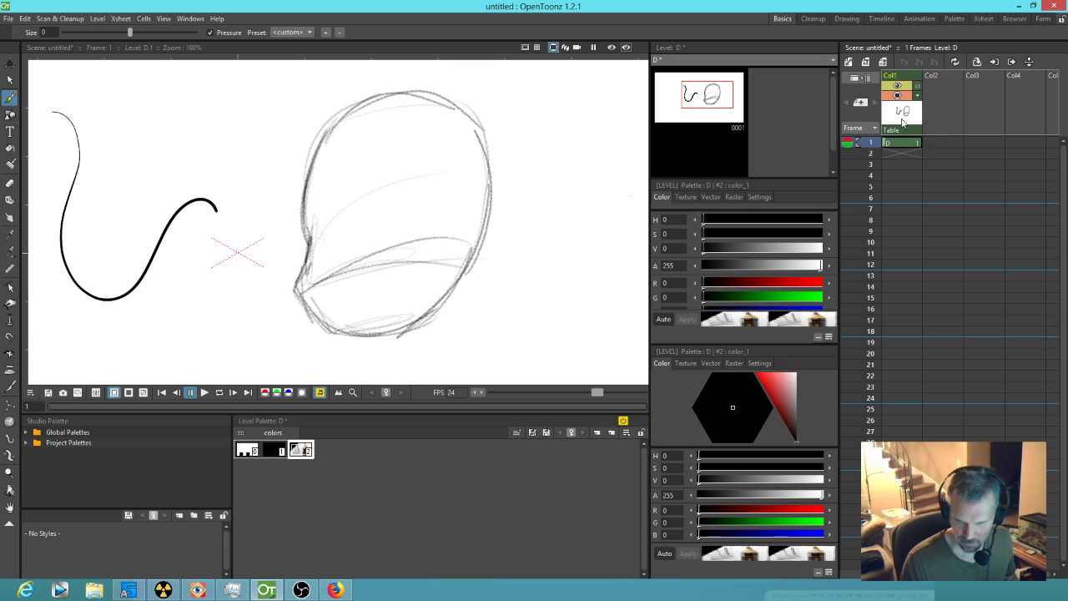
- Erase the black S-shaped stroke beside the head with the Eraser at size 48
{"action": "key", "text": "a"}
{"action": "mouse_move", "coordinate": [223, 191]}
{"action": "left_mouse_down"}
{"action": "mouse_move", "coordinate": [209, 191]}
{"action": "mouse_move", "coordinate": [215, 207]}
{"action": "left_mouse_up"}
{"action": "left_click_drag", "start_coordinate": [71, 34], "coordinate": [124, 37]}
{"action": "mouse_move", "coordinate": [61, 111]}
{"action": "left_mouse_down"}
{"action": "mouse_move", "coordinate": [68, 265]}
{"action": "mouse_move", "coordinate": [194, 205]}
{"action": "mouse_move", "coordinate": [195, 217]}
{"action": "left_mouse_up"}
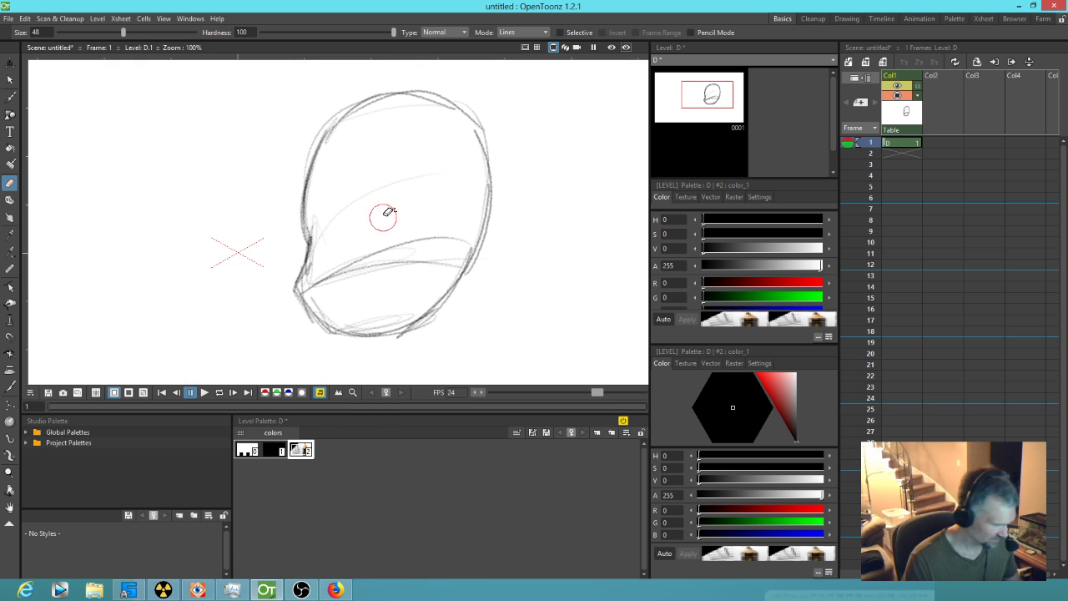
- Sketch the face's centre line, nose, chin guides and scowling mouth in pencil on level D
{"action": "key", "text": "b"}
{"action": "mouse_move", "coordinate": [309, 237]}
{"action": "left_mouse_down"}
{"action": "mouse_move", "coordinate": [373, 201]}
{"action": "mouse_move", "coordinate": [333, 226]}
{"action": "mouse_move", "coordinate": [490, 194]}
{"action": "mouse_move", "coordinate": [292, 263]}
{"action": "left_mouse_up"}
{"action": "left_click_drag", "start_coordinate": [365, 87], "coordinate": [342, 211]}
{"action": "left_click_drag", "start_coordinate": [351, 127], "coordinate": [332, 267]}
{"action": "mouse_move", "coordinate": [346, 207]}
{"action": "left_mouse_down"}
{"action": "mouse_move", "coordinate": [333, 274]}
{"action": "mouse_move", "coordinate": [386, 346]}
{"action": "mouse_move", "coordinate": [409, 350]}
{"action": "left_mouse_up"}
{"action": "mouse_move", "coordinate": [328, 298]}
{"action": "left_mouse_down"}
{"action": "mouse_move", "coordinate": [451, 306]}
{"action": "mouse_move", "coordinate": [410, 244]}
{"action": "mouse_move", "coordinate": [462, 244]}
{"action": "left_mouse_up"}
{"action": "mouse_move", "coordinate": [462, 243]}
{"action": "left_mouse_down"}
{"action": "mouse_move", "coordinate": [310, 290]}
{"action": "mouse_move", "coordinate": [388, 261]}
{"action": "mouse_move", "coordinate": [391, 274]}
{"action": "left_mouse_up"}
{"action": "left_click_drag", "start_coordinate": [312, 288], "coordinate": [398, 271]}
- Sketch the eyes with pupils, the slanted eyebrows and the nostril in pencil
{"action": "mouse_move", "coordinate": [335, 232]}
{"action": "left_mouse_down"}
{"action": "mouse_move", "coordinate": [342, 251]}
{"action": "mouse_move", "coordinate": [304, 206]}
{"action": "mouse_move", "coordinate": [312, 242]}
{"action": "mouse_move", "coordinate": [385, 169]}
{"action": "mouse_move", "coordinate": [409, 205]}
{"action": "mouse_move", "coordinate": [370, 207]}
{"action": "mouse_move", "coordinate": [391, 220]}
{"action": "mouse_move", "coordinate": [352, 209]}
{"action": "mouse_move", "coordinate": [422, 176]}
{"action": "left_mouse_up"}
{"action": "mouse_move", "coordinate": [362, 206]}
{"action": "left_mouse_down"}
{"action": "mouse_move", "coordinate": [416, 165]}
{"action": "mouse_move", "coordinate": [390, 198]}
{"action": "mouse_move", "coordinate": [398, 193]}
{"action": "mouse_move", "coordinate": [369, 197]}
{"action": "mouse_move", "coordinate": [392, 150]}
{"action": "mouse_move", "coordinate": [361, 206]}
{"action": "left_mouse_up"}
{"action": "left_click_drag", "start_coordinate": [331, 213], "coordinate": [282, 183]}
{"action": "mouse_move", "coordinate": [299, 189]}
{"action": "left_mouse_down"}
{"action": "mouse_move", "coordinate": [317, 218]}
{"action": "mouse_move", "coordinate": [301, 210]}
{"action": "mouse_move", "coordinate": [314, 237]}
{"action": "mouse_move", "coordinate": [340, 218]}
{"action": "mouse_move", "coordinate": [375, 221]}
{"action": "mouse_move", "coordinate": [401, 201]}
{"action": "mouse_move", "coordinate": [373, 206]}
{"action": "mouse_move", "coordinate": [446, 199]}
{"action": "left_mouse_up"}
{"action": "mouse_move", "coordinate": [333, 230]}
{"action": "left_mouse_down"}
{"action": "mouse_move", "coordinate": [327, 244]}
{"action": "mouse_move", "coordinate": [347, 255]}
{"action": "mouse_move", "coordinate": [361, 239]}
{"action": "left_mouse_up"}
- Sketch the sideburn, ear and swept-up hair with a front quiff in pencil
{"action": "mouse_move", "coordinate": [481, 204]}
{"action": "left_mouse_down"}
{"action": "mouse_move", "coordinate": [533, 202]}
{"action": "mouse_move", "coordinate": [464, 246]}
{"action": "left_mouse_up"}
{"action": "mouse_move", "coordinate": [468, 185]}
{"action": "left_mouse_down"}
{"action": "mouse_move", "coordinate": [521, 183]}
{"action": "mouse_move", "coordinate": [503, 246]}
{"action": "left_mouse_up"}
{"action": "left_click_drag", "start_coordinate": [481, 99], "coordinate": [312, 102]}
{"action": "mouse_move", "coordinate": [398, 74]}
{"action": "left_mouse_down"}
{"action": "mouse_move", "coordinate": [237, 134]}
{"action": "mouse_move", "coordinate": [288, 163]}
{"action": "mouse_move", "coordinate": [316, 164]}
{"action": "mouse_move", "coordinate": [365, 109]}
{"action": "left_mouse_up"}
{"action": "left_click_drag", "start_coordinate": [366, 109], "coordinate": [318, 165]}
{"action": "mouse_move", "coordinate": [356, 133]}
{"action": "left_mouse_down"}
{"action": "mouse_move", "coordinate": [430, 106]}
{"action": "mouse_move", "coordinate": [470, 138]}
{"action": "mouse_move", "coordinate": [489, 178]}
{"action": "left_mouse_up"}
{"action": "left_click_drag", "start_coordinate": [458, 119], "coordinate": [493, 174]}
{"action": "mouse_move", "coordinate": [481, 106]}
{"action": "left_mouse_down"}
{"action": "mouse_move", "coordinate": [499, 151]}
{"action": "mouse_move", "coordinate": [510, 135]}
{"action": "mouse_move", "coordinate": [498, 168]}
{"action": "left_mouse_up"}
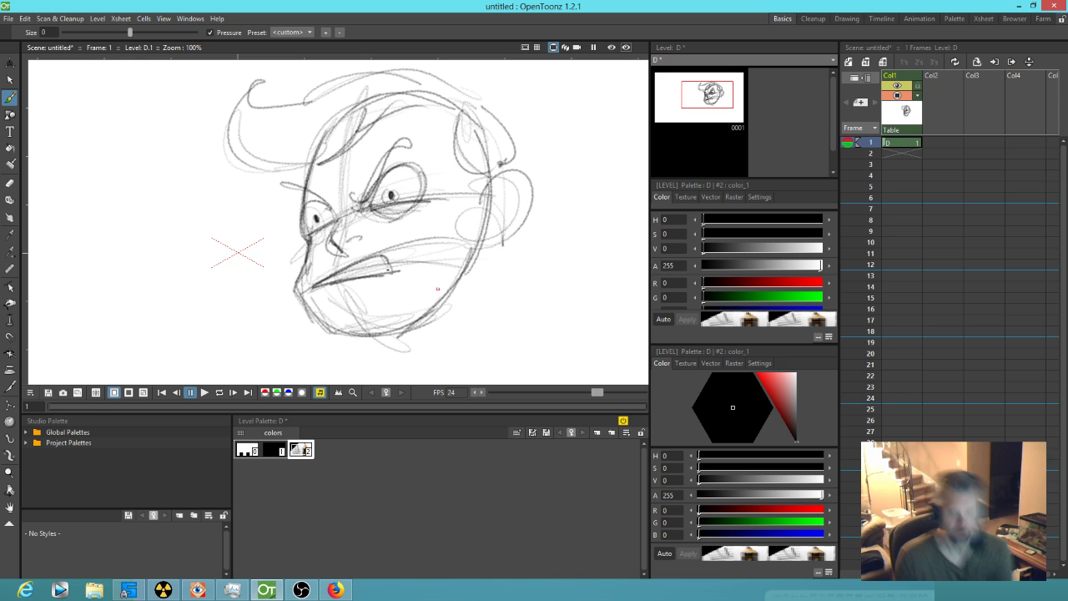
- Darken both eyebrows of the sketched face with extra pencil strokes
{"action": "mouse_move", "coordinate": [287, 170]}
{"action": "left_mouse_down"}
{"action": "mouse_move", "coordinate": [296, 213]}
{"action": "mouse_move", "coordinate": [336, 216]}
{"action": "left_mouse_up"}
{"action": "mouse_move", "coordinate": [312, 203]}
{"action": "left_mouse_down"}
{"action": "mouse_move", "coordinate": [315, 236]}
{"action": "mouse_move", "coordinate": [332, 210]}
{"action": "mouse_move", "coordinate": [370, 206]}
{"action": "mouse_move", "coordinate": [354, 197]}
{"action": "mouse_move", "coordinate": [414, 150]}
{"action": "left_mouse_up"}
{"action": "mouse_move", "coordinate": [374, 187]}
{"action": "left_mouse_down"}
{"action": "mouse_move", "coordinate": [409, 138]}
{"action": "mouse_move", "coordinate": [415, 155]}
{"action": "left_mouse_up"}
{"action": "mouse_move", "coordinate": [331, 205]}
{"action": "left_mouse_down"}
{"action": "mouse_move", "coordinate": [290, 197]}
{"action": "mouse_move", "coordinate": [336, 214]}
{"action": "left_mouse_up"}
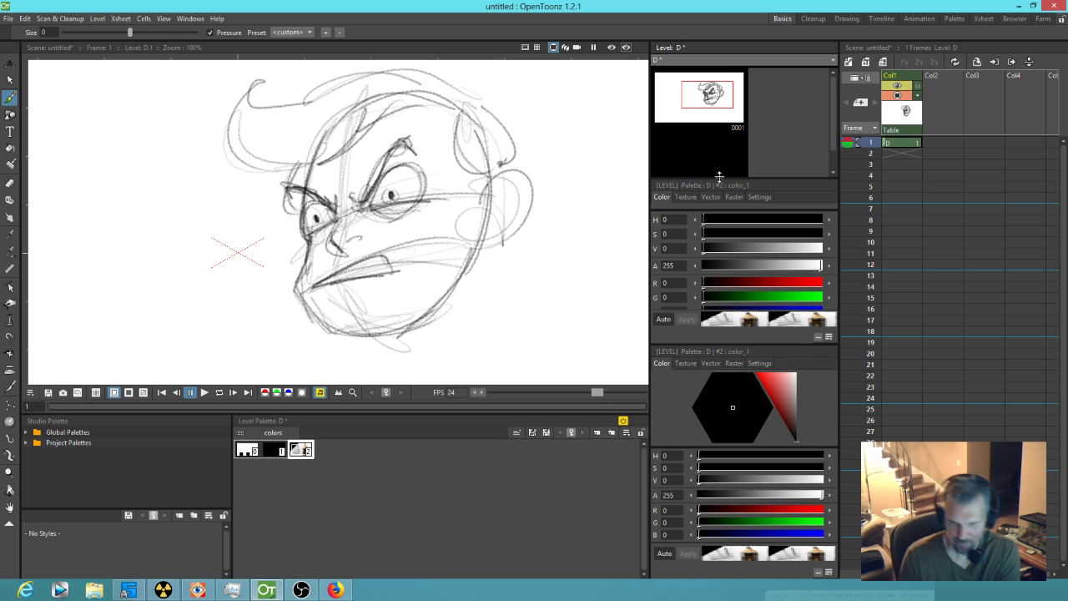
- Strengthen the pencil outline of the mouth side, chin, jaw and ear
{"action": "mouse_move", "coordinate": [307, 260]}
{"action": "left_mouse_down"}
{"action": "mouse_move", "coordinate": [341, 333]}
{"action": "mouse_move", "coordinate": [368, 336]}
{"action": "mouse_move", "coordinate": [428, 318]}
{"action": "mouse_move", "coordinate": [473, 252]}
{"action": "left_mouse_up"}
{"action": "mouse_move", "coordinate": [435, 308]}
{"action": "left_mouse_down"}
{"action": "mouse_move", "coordinate": [481, 233]}
{"action": "mouse_move", "coordinate": [494, 178]}
{"action": "left_mouse_up"}
{"action": "mouse_move", "coordinate": [495, 187]}
{"action": "left_mouse_down"}
{"action": "mouse_move", "coordinate": [492, 230]}
{"action": "mouse_move", "coordinate": [489, 191]}
{"action": "mouse_move", "coordinate": [501, 175]}
{"action": "mouse_move", "coordinate": [473, 247]}
{"action": "left_mouse_up"}
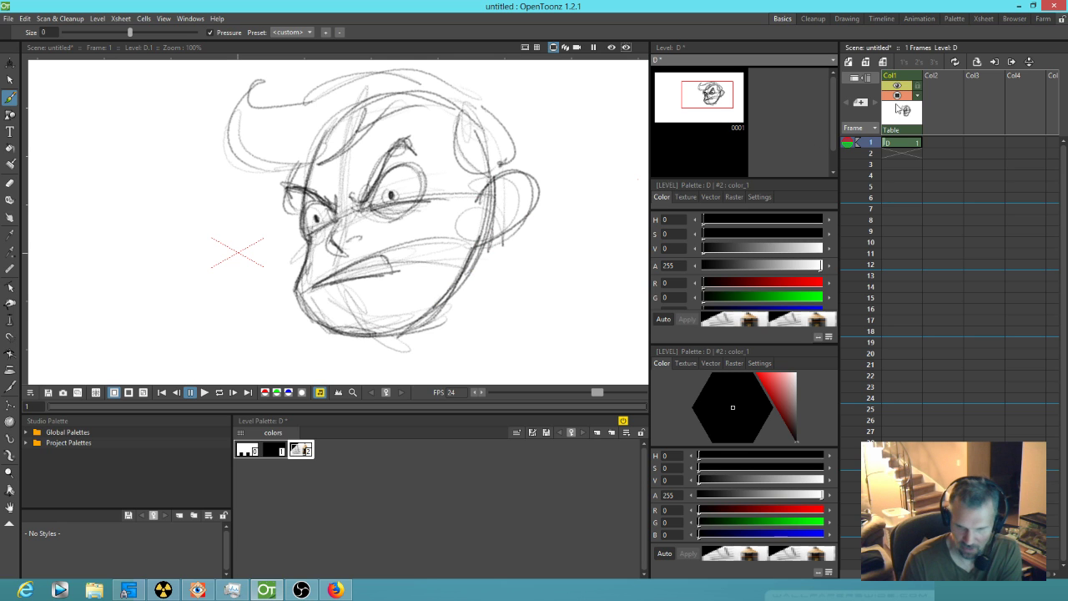
{"action": "left_click", "coordinate": [918, 97]}
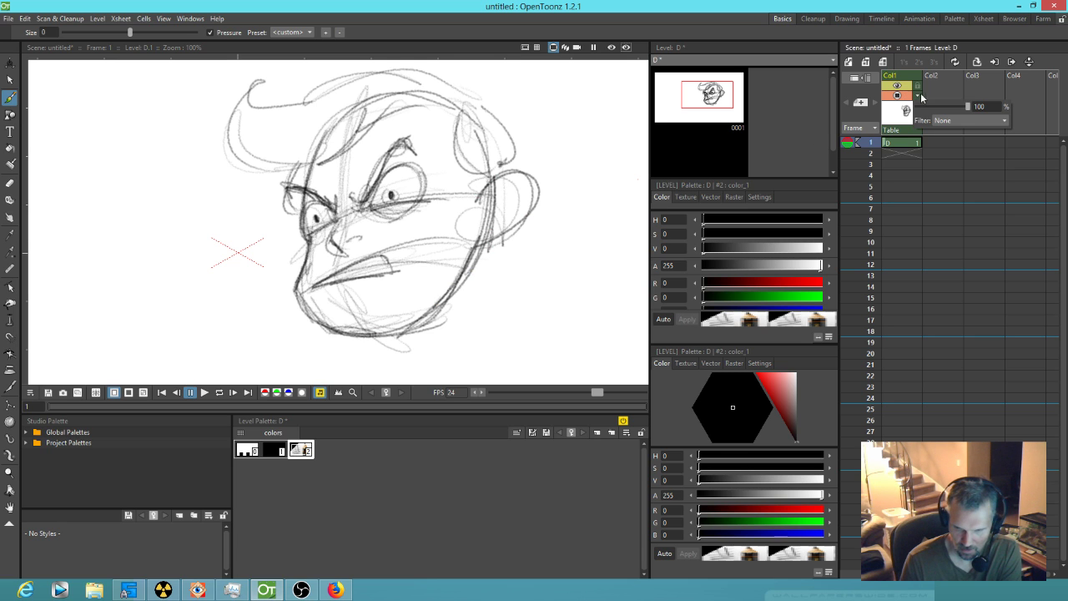
{"action": "left_click_drag", "start_coordinate": [932, 112], "coordinate": [986, 108]}
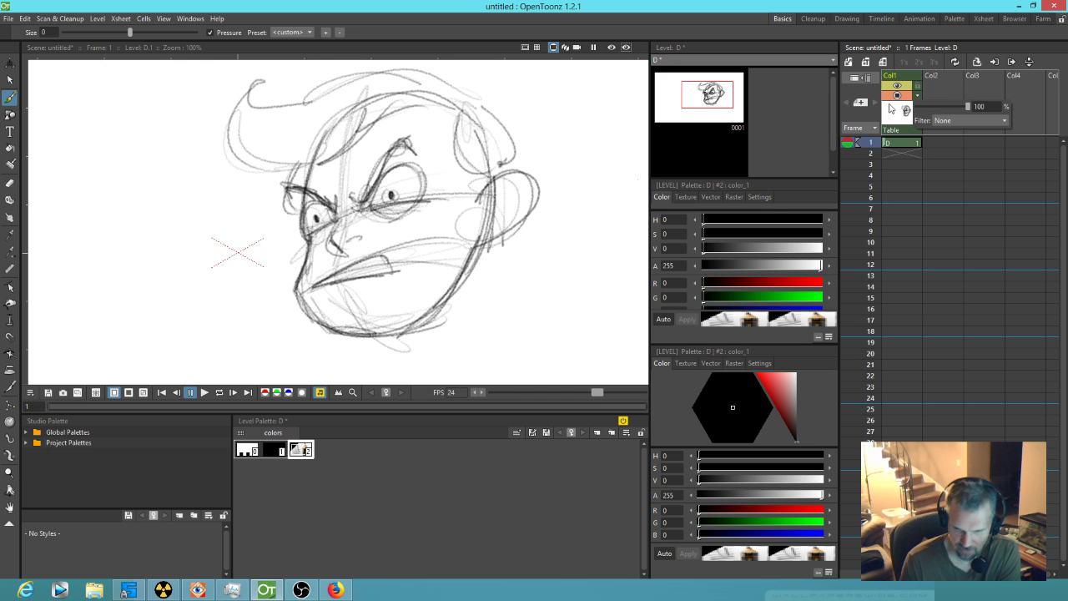
{"action": "left_click", "coordinate": [892, 114]}
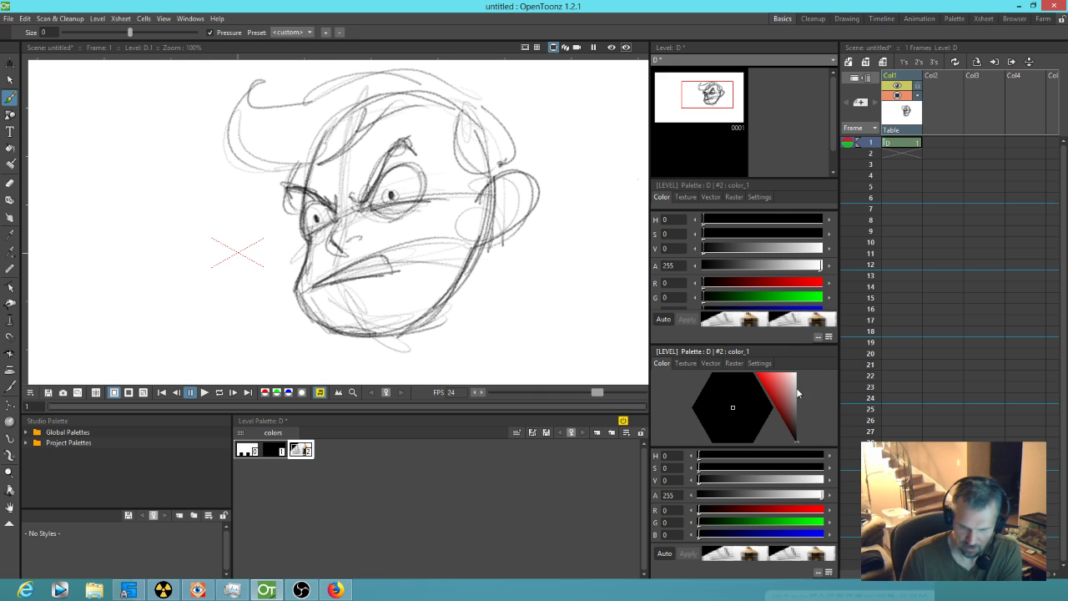
- Recolour level D's pencil style #2 to a pale blue so the sketch serves as an underdrawing
{"action": "left_click_drag", "start_coordinate": [787, 396], "coordinate": [753, 375]}
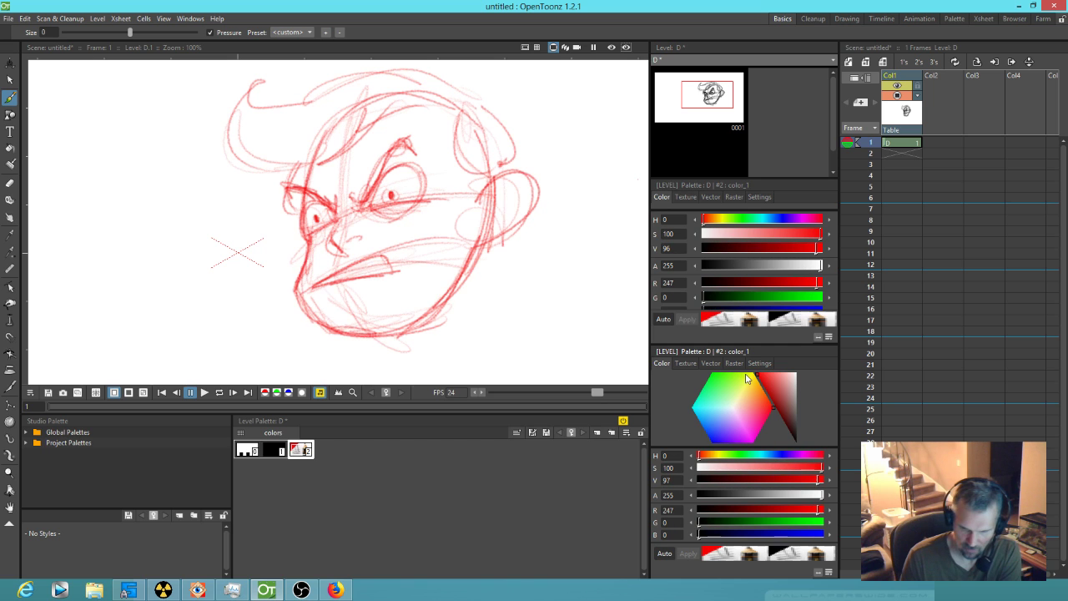
{"action": "mouse_move", "coordinate": [722, 220]}
{"action": "left_mouse_down"}
{"action": "mouse_move", "coordinate": [713, 220]}
{"action": "mouse_move", "coordinate": [788, 219]}
{"action": "mouse_move", "coordinate": [777, 218]}
{"action": "left_mouse_up"}
{"action": "left_click_drag", "start_coordinate": [788, 403], "coordinate": [789, 379]}
- Start a new level in Col2 at frame 1 with a small black dab and add style #2 to its palette
{"action": "left_click", "coordinate": [942, 143]}
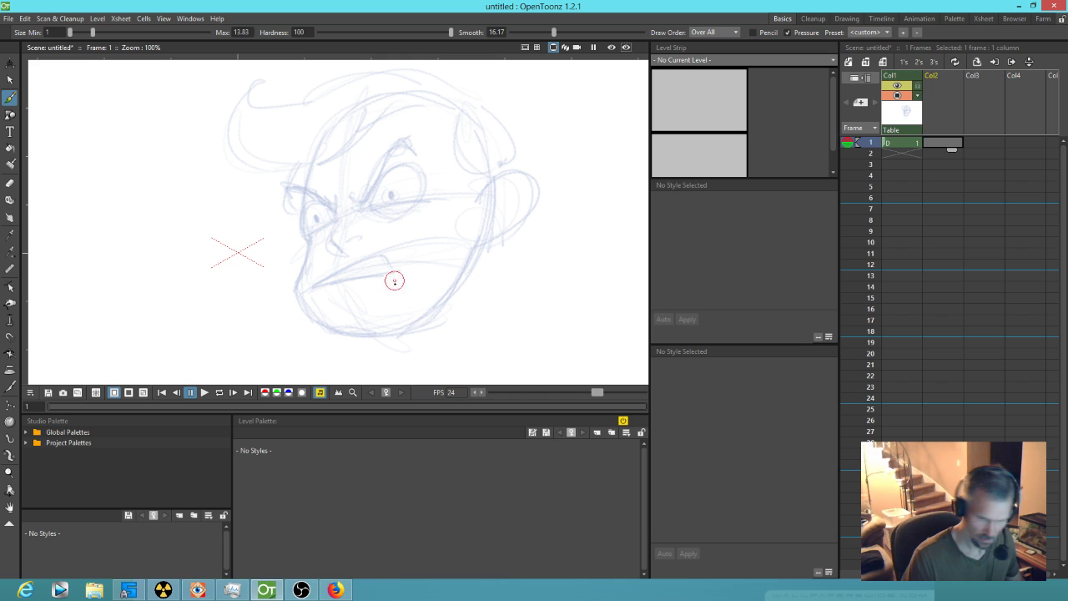
{"action": "left_click", "coordinate": [442, 301]}
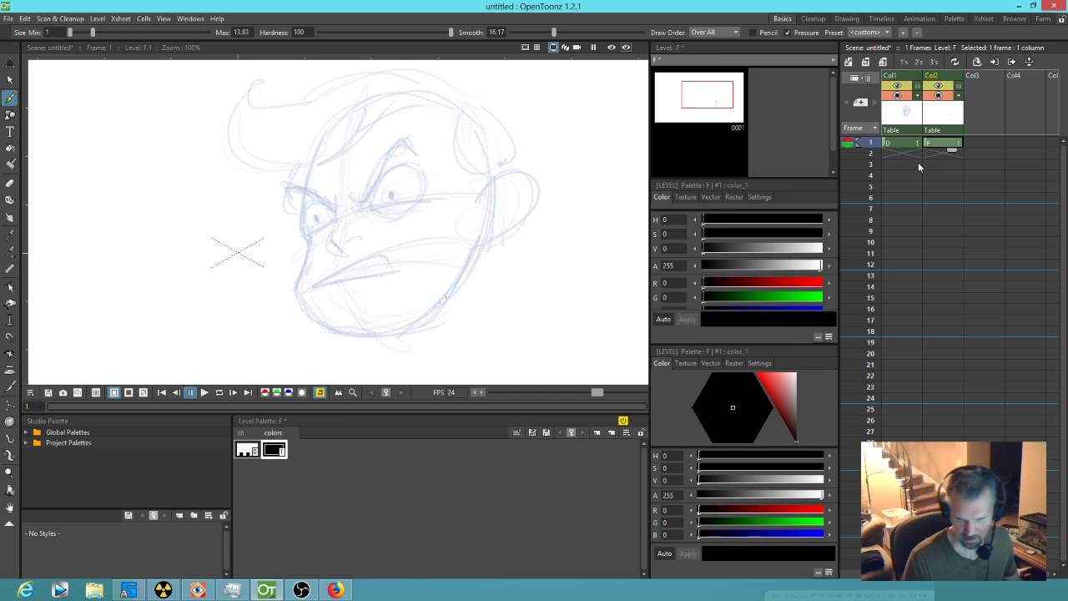
{"action": "left_click", "coordinate": [277, 450]}
{"action": "left_click", "coordinate": [304, 455]}
{"action": "key", "text": "a"}
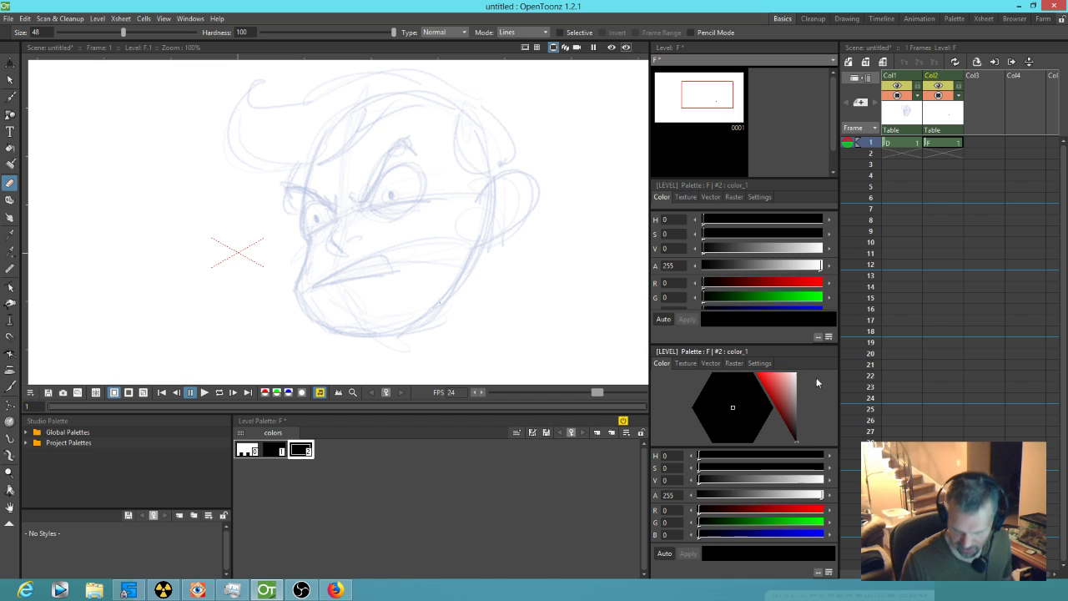
- Assign the black pencil raster brush to style #2 of level F
{"action": "left_click", "coordinate": [733, 363]}
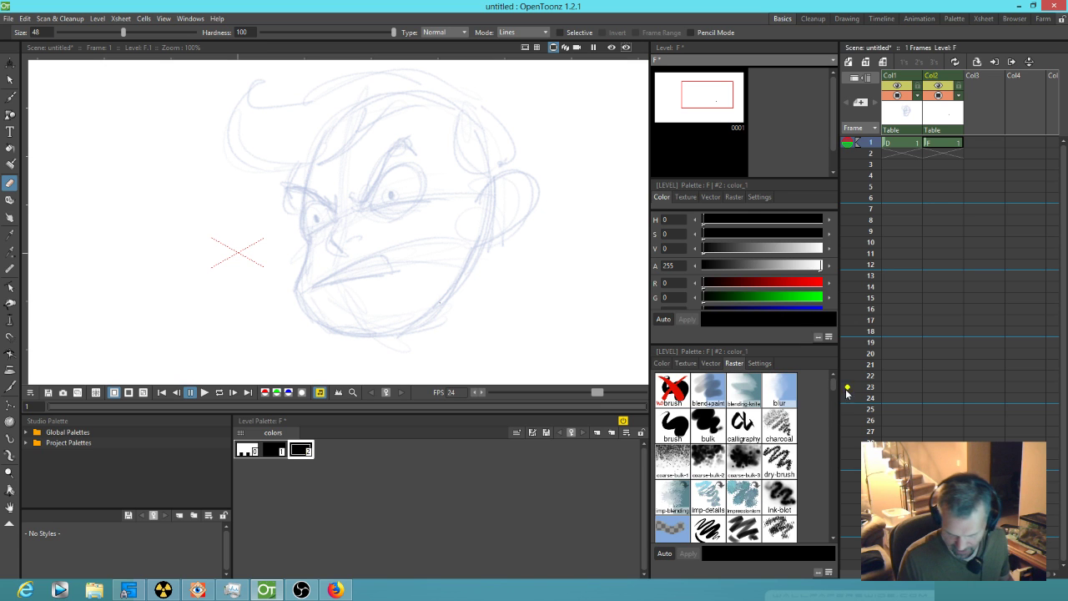
{"action": "left_click_drag", "start_coordinate": [832, 385], "coordinate": [830, 408]}
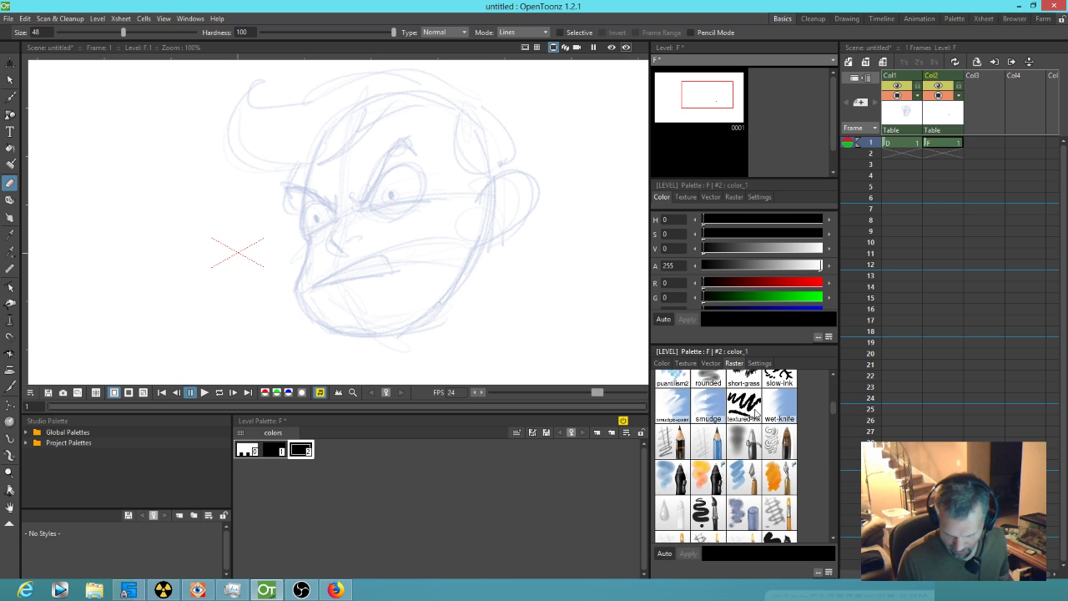
{"action": "left_click", "coordinate": [676, 441]}
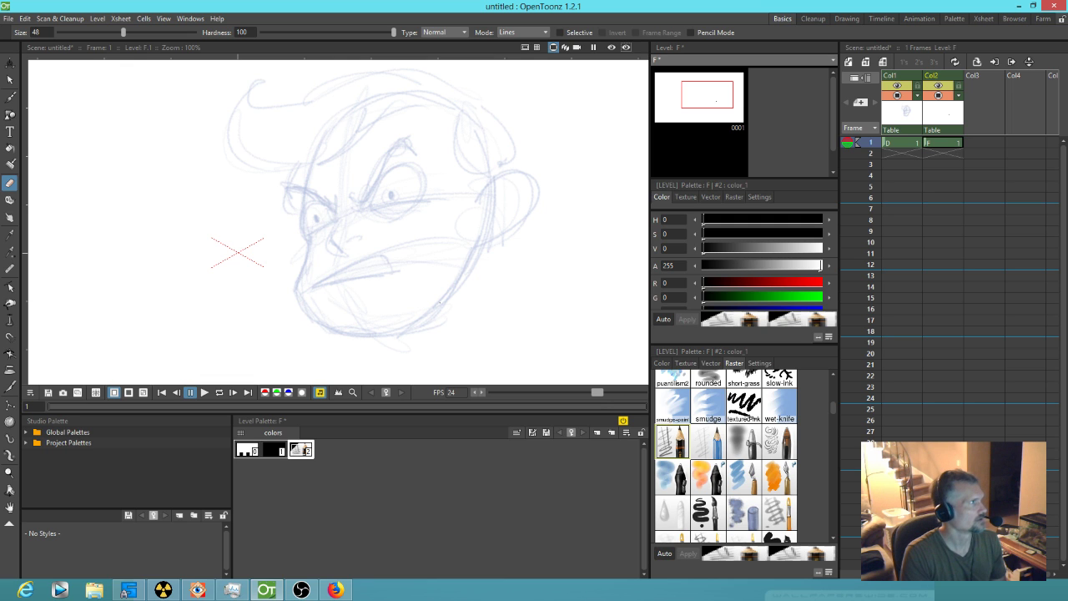
{"action": "key", "text": "alt+Tab"}
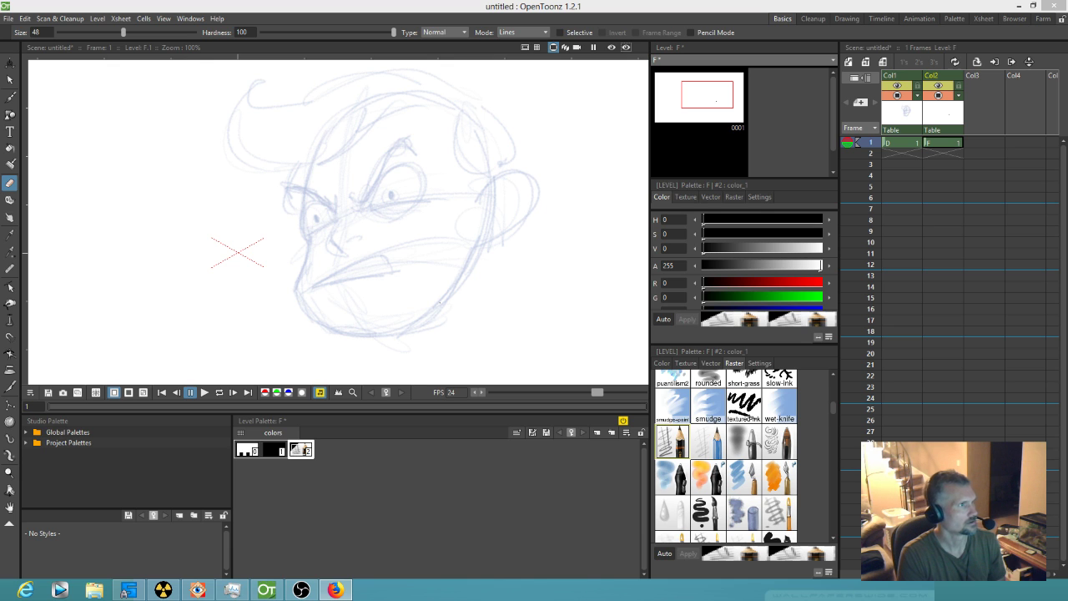
{"action": "left_click", "coordinate": [957, 142]}
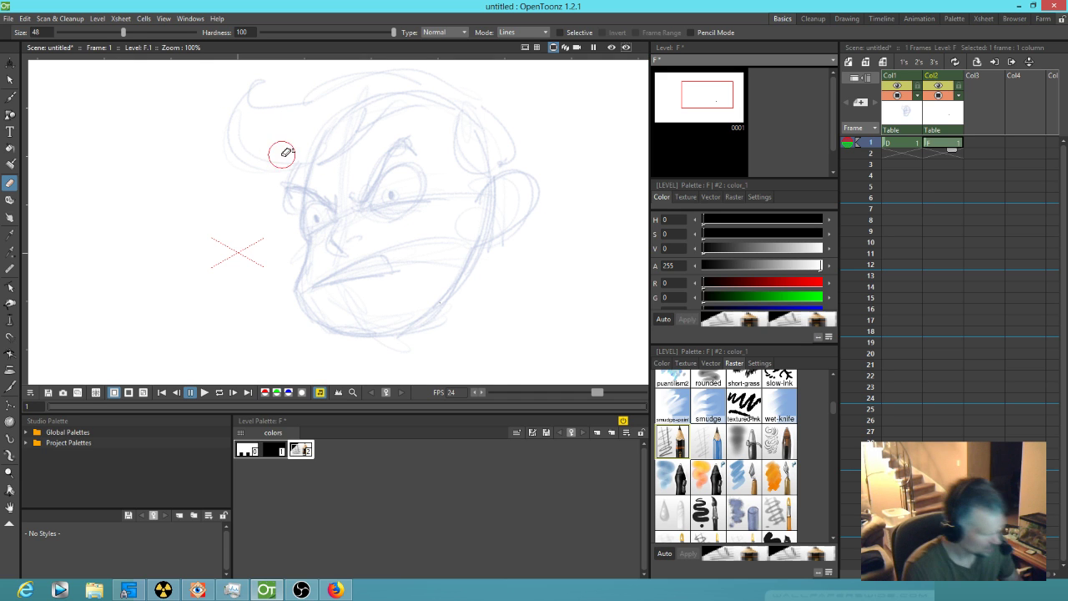
- Trace the face profile on level F in black pencil from the forehead past the lips and around the jaw
{"action": "key", "text": "b"}
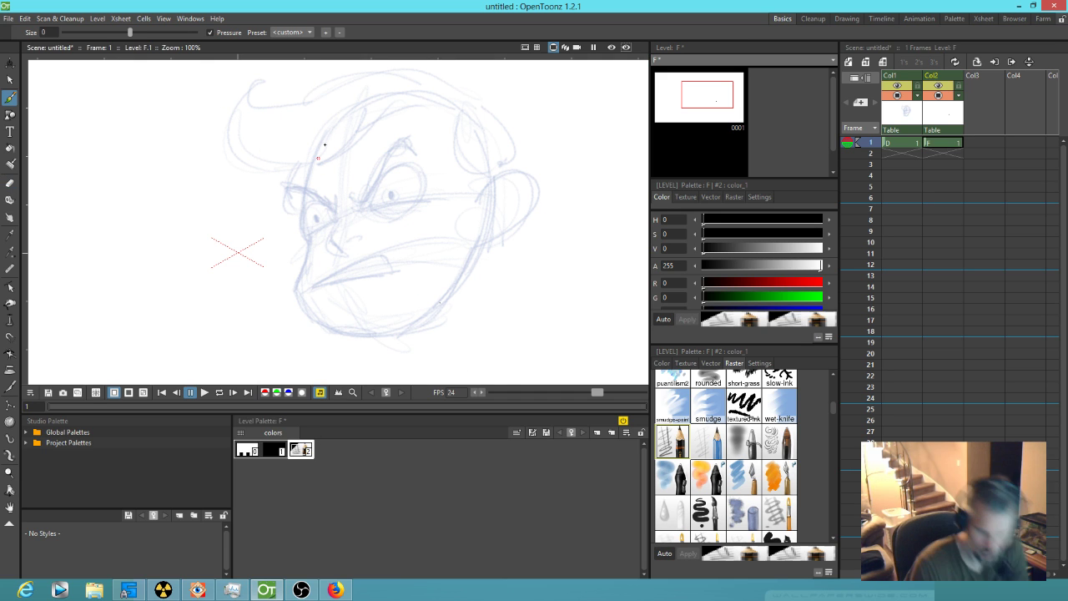
{"action": "left_click_drag", "start_coordinate": [388, 248], "coordinate": [332, 262]}
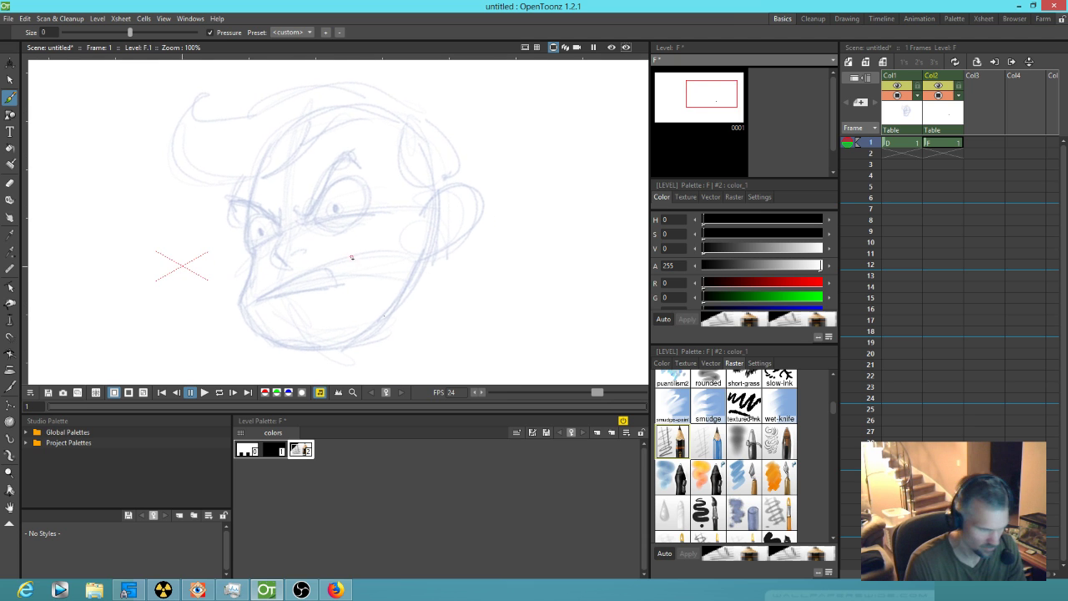
{"action": "scroll", "coordinate": [360, 255], "scroll_direction": "up", "scroll_amount": 1}
{"action": "left_click_drag", "start_coordinate": [234, 174], "coordinate": [349, 205]}
{"action": "mouse_move", "coordinate": [264, 126]}
{"action": "left_mouse_down"}
{"action": "mouse_move", "coordinate": [243, 208]}
{"action": "mouse_move", "coordinate": [249, 172]}
{"action": "mouse_move", "coordinate": [240, 255]}
{"action": "mouse_move", "coordinate": [240, 241]}
{"action": "mouse_move", "coordinate": [250, 288]}
{"action": "left_mouse_up"}
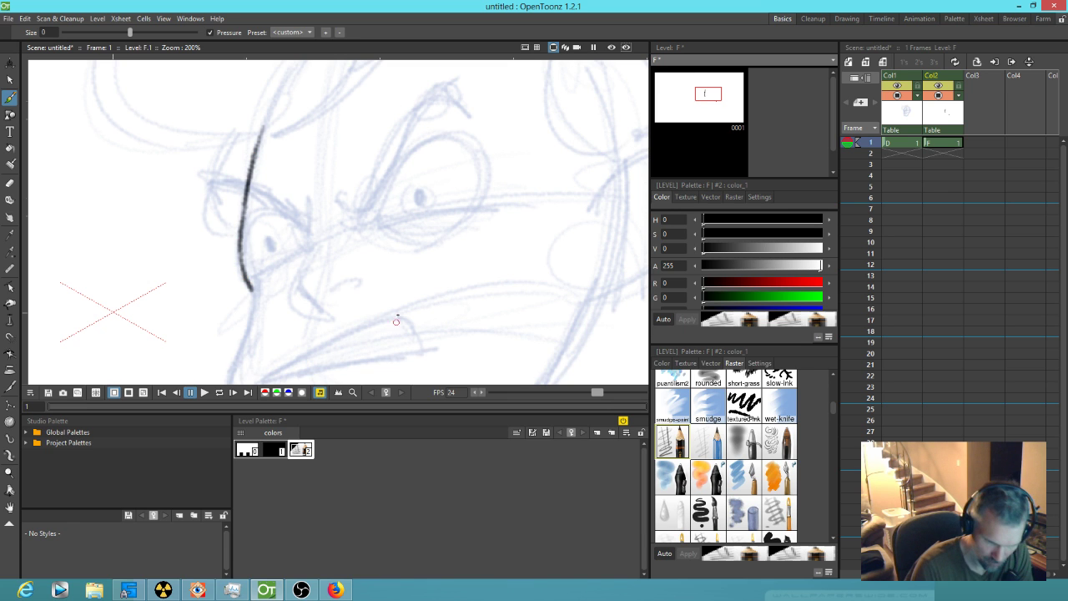
{"action": "left_click_drag", "start_coordinate": [392, 318], "coordinate": [413, 171]}
{"action": "mouse_move", "coordinate": [271, 153]}
{"action": "left_mouse_down"}
{"action": "mouse_move", "coordinate": [245, 245]}
{"action": "mouse_move", "coordinate": [271, 141]}
{"action": "left_mouse_up"}
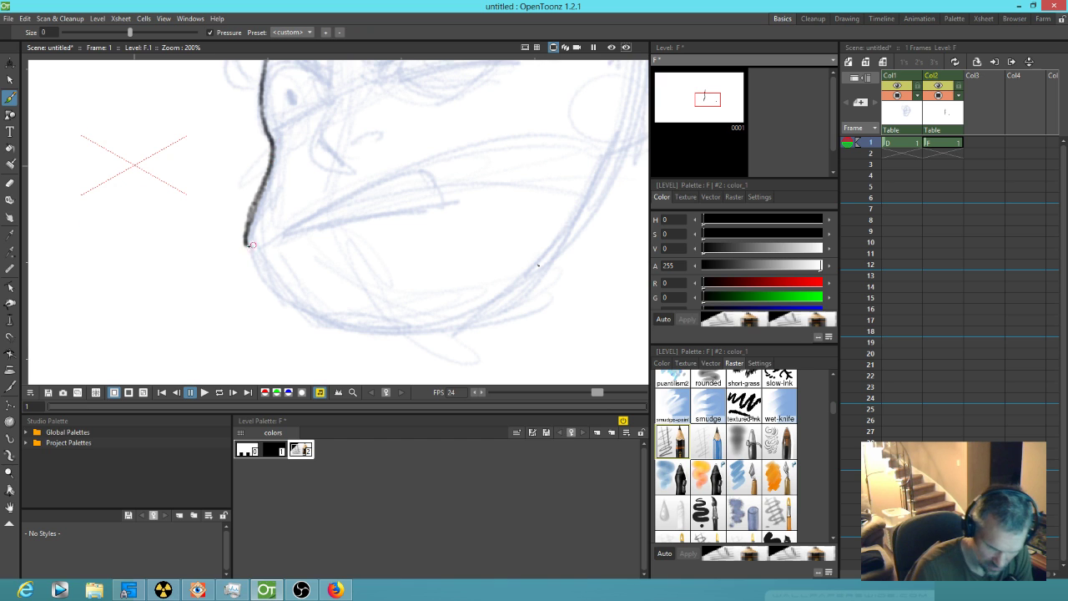
{"action": "mouse_move", "coordinate": [246, 239]}
{"action": "left_mouse_down"}
{"action": "mouse_move", "coordinate": [283, 301]}
{"action": "mouse_move", "coordinate": [257, 267]}
{"action": "mouse_move", "coordinate": [307, 316]}
{"action": "mouse_move", "coordinate": [439, 332]}
{"action": "mouse_move", "coordinate": [494, 304]}
{"action": "mouse_move", "coordinate": [613, 159]}
{"action": "left_mouse_up"}
- Trace the ear's outline and its inner fold lines in black pencil on level F
{"action": "left_click_drag", "start_coordinate": [584, 264], "coordinate": [310, 372]}
{"action": "mouse_move", "coordinate": [362, 139]}
{"action": "left_mouse_down"}
{"action": "mouse_move", "coordinate": [437, 105]}
{"action": "mouse_move", "coordinate": [465, 154]}
{"action": "mouse_move", "coordinate": [397, 238]}
{"action": "mouse_move", "coordinate": [338, 258]}
{"action": "left_mouse_up"}
{"action": "left_click_drag", "start_coordinate": [347, 193], "coordinate": [419, 147]}
{"action": "left_click_drag", "start_coordinate": [379, 162], "coordinate": [386, 201]}
{"action": "left_click_drag", "start_coordinate": [412, 272], "coordinate": [531, 361]}
- Trace the jagged sideburn and the hairline across the forehead on level F
{"action": "mouse_move", "coordinate": [422, 92]}
{"action": "left_mouse_down"}
{"action": "mouse_move", "coordinate": [403, 179]}
{"action": "mouse_move", "coordinate": [416, 215]}
{"action": "mouse_move", "coordinate": [420, 192]}
{"action": "mouse_move", "coordinate": [440, 225]}
{"action": "mouse_move", "coordinate": [480, 226]}
{"action": "left_mouse_up"}
{"action": "left_click_drag", "start_coordinate": [525, 174], "coordinate": [523, 266]}
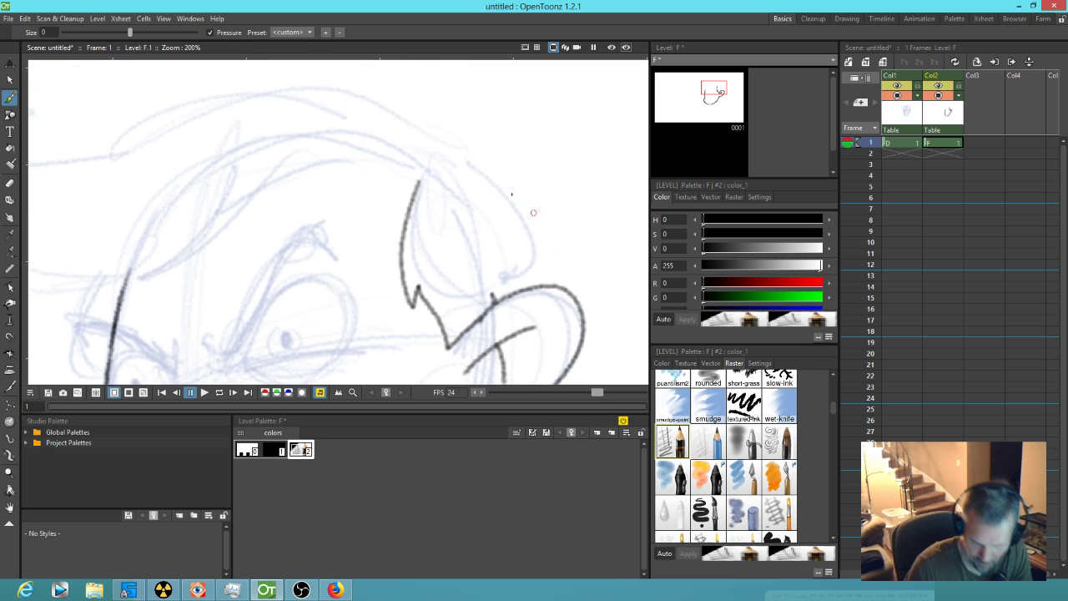
{"action": "mouse_move", "coordinate": [411, 180]}
{"action": "left_mouse_down"}
{"action": "mouse_move", "coordinate": [188, 238]}
{"action": "mouse_move", "coordinate": [117, 273]}
{"action": "left_mouse_up"}
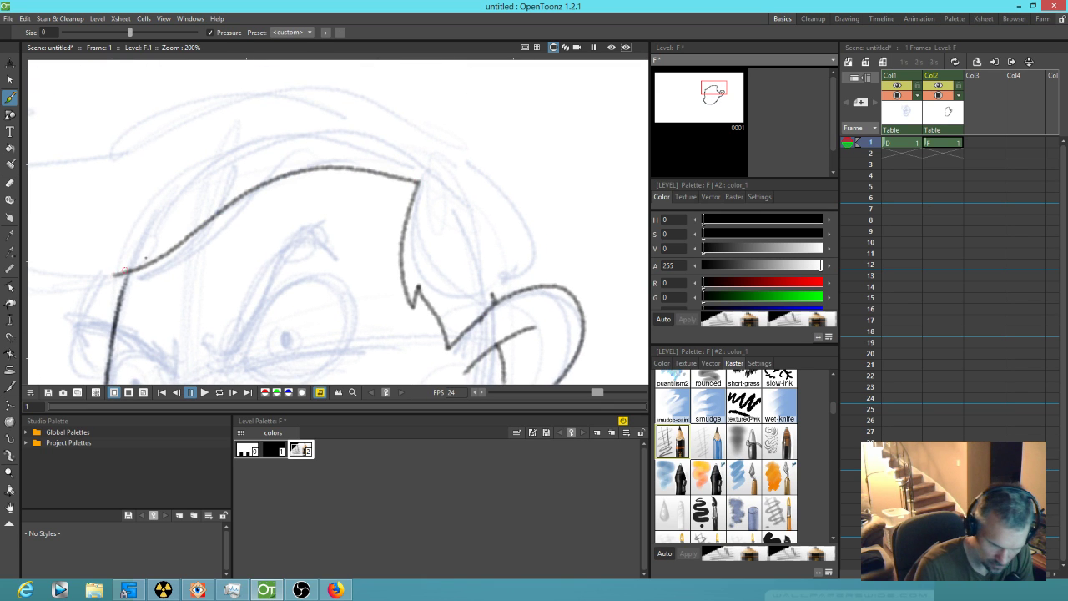
- Trace the outer hair contour on level F from behind the ear over the head to the front quiff
{"action": "mouse_move", "coordinate": [455, 146]}
{"action": "left_mouse_down"}
{"action": "mouse_move", "coordinate": [503, 144]}
{"action": "mouse_move", "coordinate": [470, 160]}
{"action": "mouse_move", "coordinate": [554, 283]}
{"action": "left_mouse_up"}
{"action": "mouse_move", "coordinate": [470, 281]}
{"action": "left_mouse_down"}
{"action": "mouse_move", "coordinate": [561, 309]}
{"action": "mouse_move", "coordinate": [605, 347]}
{"action": "left_mouse_up"}
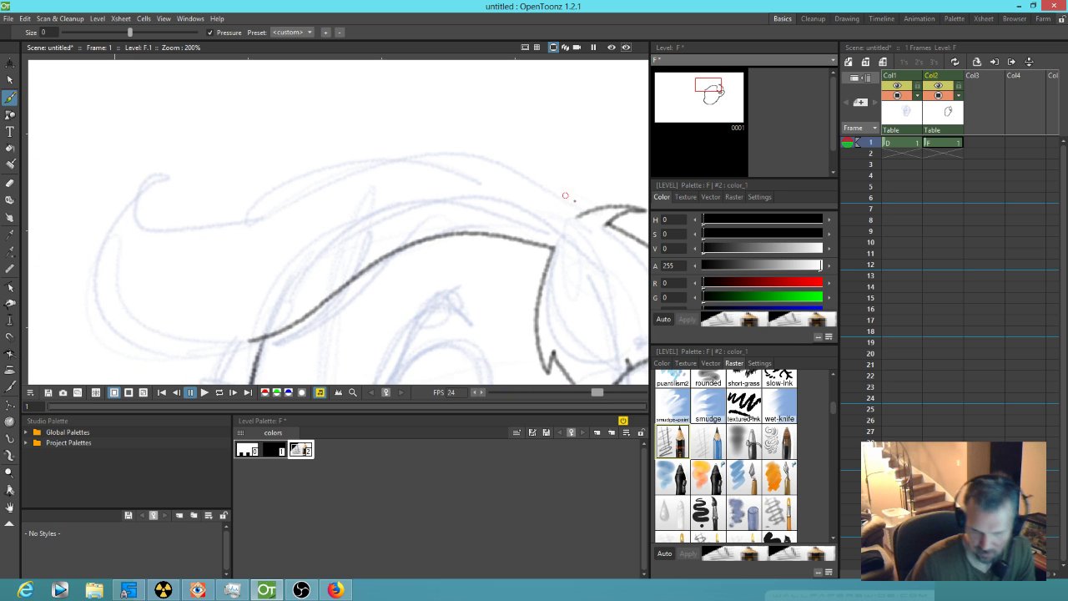
{"action": "mouse_move", "coordinate": [582, 214]}
{"action": "left_mouse_down"}
{"action": "mouse_move", "coordinate": [440, 150]}
{"action": "mouse_move", "coordinate": [191, 237]}
{"action": "mouse_move", "coordinate": [129, 207]}
{"action": "mouse_move", "coordinate": [137, 334]}
{"action": "left_mouse_up"}
{"action": "left_click_drag", "start_coordinate": [385, 281], "coordinate": [425, 170]}
{"action": "mouse_move", "coordinate": [170, 219]}
{"action": "left_mouse_down"}
{"action": "mouse_move", "coordinate": [190, 241]}
{"action": "mouse_move", "coordinate": [275, 246]}
{"action": "mouse_move", "coordinate": [298, 236]}
{"action": "left_mouse_up"}
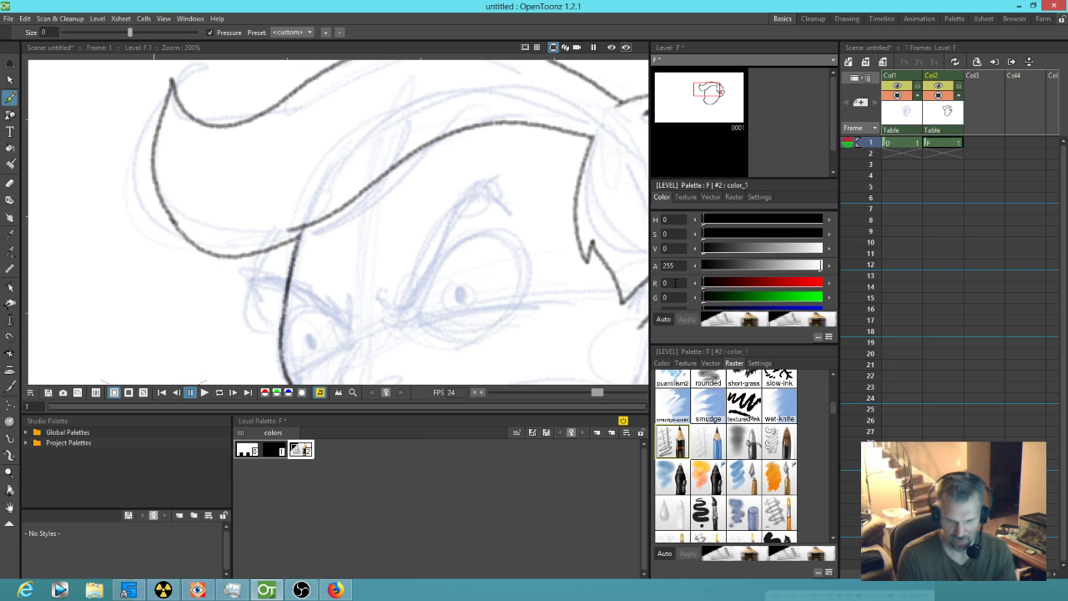
- Change level F's pencil style to red and darken it to near-black with saturation 100 and value 8
{"action": "left_click_drag", "start_coordinate": [509, 291], "coordinate": [398, 163]}
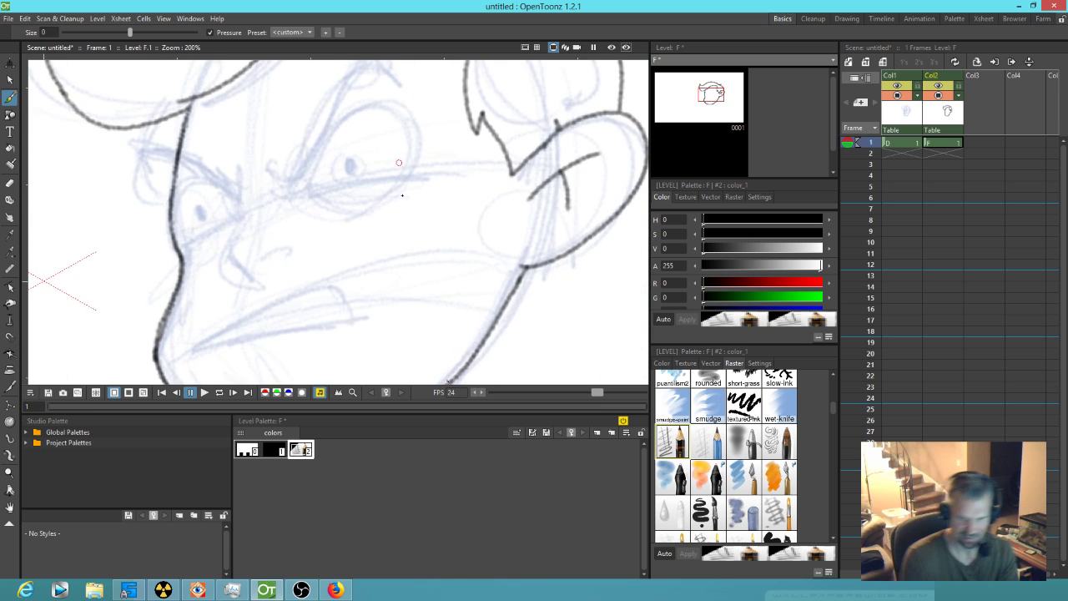
{"action": "left_click_drag", "start_coordinate": [710, 286], "coordinate": [843, 278]}
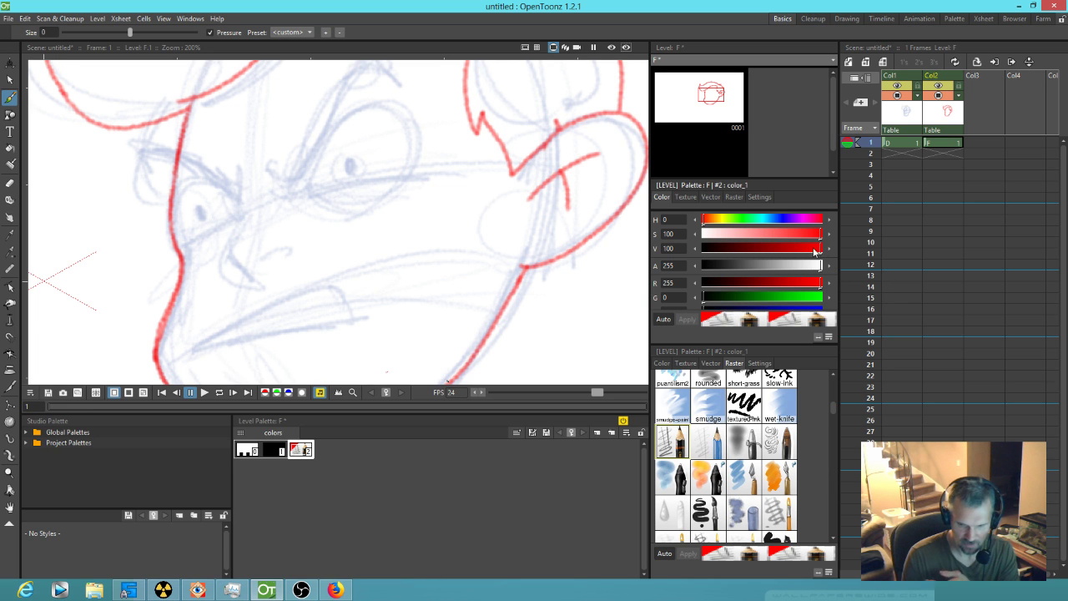
{"action": "left_click_drag", "start_coordinate": [819, 249], "coordinate": [712, 264]}
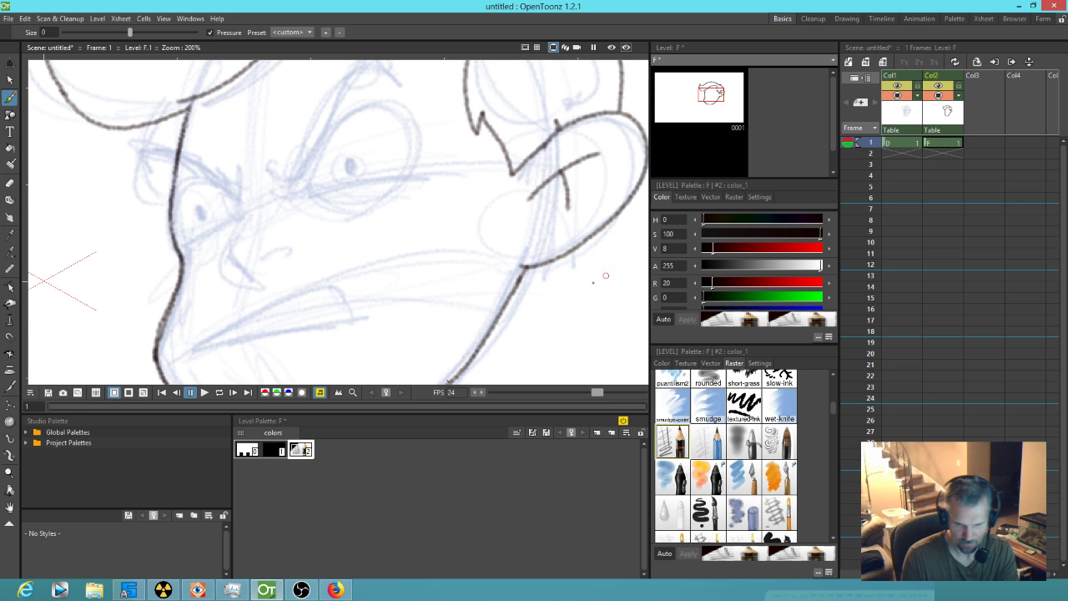
- Ink both thick eyebrows plus the larger eye's upper lid and filled pupil on level F
{"action": "left_click", "coordinate": [940, 146]}
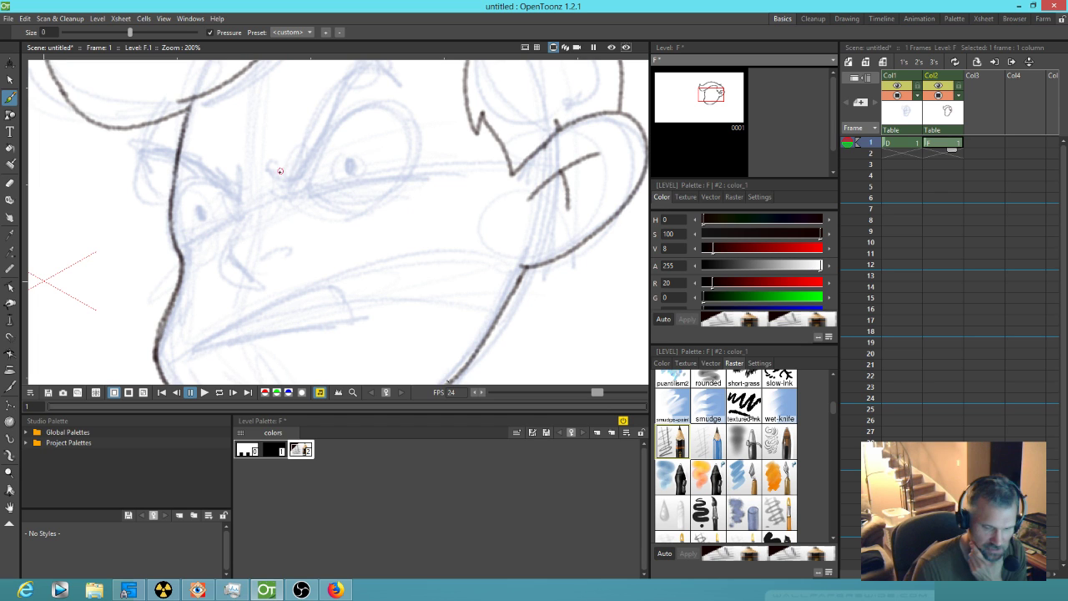
{"action": "left_click_drag", "start_coordinate": [278, 171], "coordinate": [301, 171]}
{"action": "left_click_drag", "start_coordinate": [349, 204], "coordinate": [328, 275]}
{"action": "mouse_move", "coordinate": [280, 239]}
{"action": "left_mouse_down"}
{"action": "mouse_move", "coordinate": [354, 135]}
{"action": "mouse_move", "coordinate": [380, 140]}
{"action": "mouse_move", "coordinate": [384, 151]}
{"action": "mouse_move", "coordinate": [360, 132]}
{"action": "mouse_move", "coordinate": [261, 242]}
{"action": "mouse_move", "coordinate": [282, 236]}
{"action": "mouse_move", "coordinate": [357, 147]}
{"action": "mouse_move", "coordinate": [382, 150]}
{"action": "mouse_move", "coordinate": [326, 172]}
{"action": "left_mouse_up"}
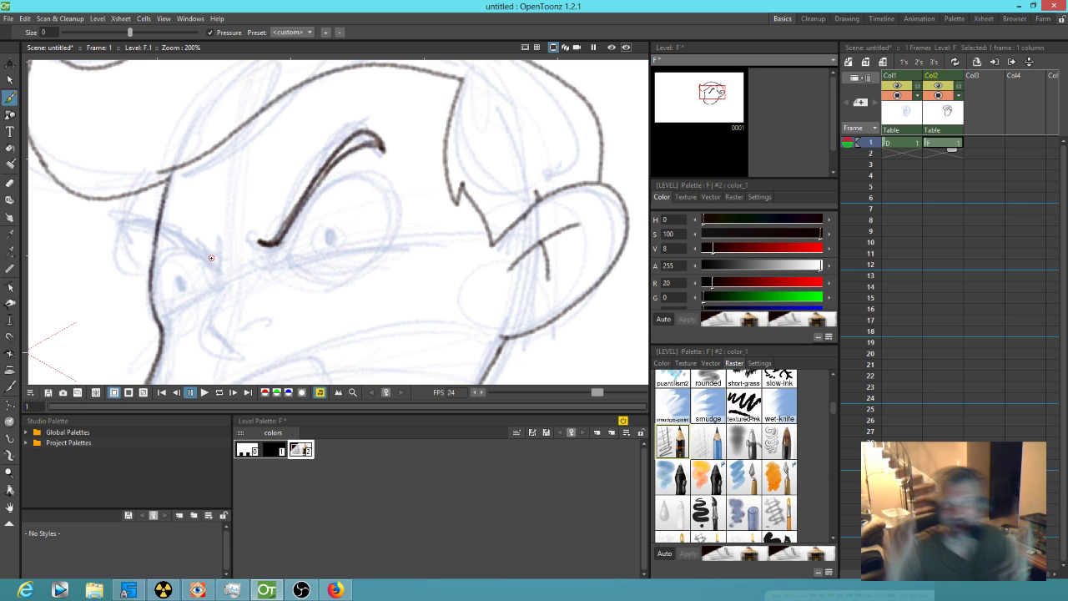
{"action": "mouse_move", "coordinate": [219, 242]}
{"action": "left_mouse_down"}
{"action": "mouse_move", "coordinate": [204, 252]}
{"action": "mouse_move", "coordinate": [150, 229]}
{"action": "mouse_move", "coordinate": [148, 252]}
{"action": "mouse_move", "coordinate": [171, 234]}
{"action": "mouse_move", "coordinate": [211, 254]}
{"action": "mouse_move", "coordinate": [221, 244]}
{"action": "left_mouse_up"}
{"action": "mouse_move", "coordinate": [283, 263]}
{"action": "left_mouse_down"}
{"action": "mouse_move", "coordinate": [386, 191]}
{"action": "mouse_move", "coordinate": [395, 240]}
{"action": "mouse_move", "coordinate": [376, 184]}
{"action": "mouse_move", "coordinate": [313, 207]}
{"action": "mouse_move", "coordinate": [284, 259]}
{"action": "mouse_move", "coordinate": [339, 252]}
{"action": "mouse_move", "coordinate": [324, 226]}
{"action": "mouse_move", "coordinate": [326, 248]}
{"action": "mouse_move", "coordinate": [339, 231]}
{"action": "mouse_move", "coordinate": [338, 247]}
{"action": "left_mouse_up"}
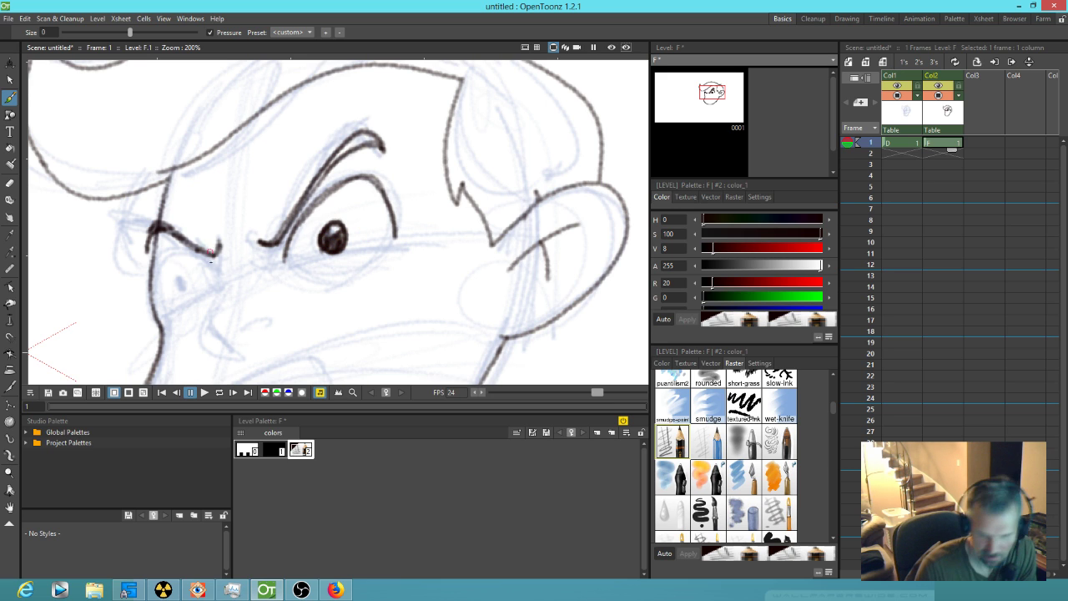
- Ink the smaller eye with its pupil, the nose line beside it and the nostril on level F
{"action": "mouse_move", "coordinate": [218, 273]}
{"action": "left_mouse_down"}
{"action": "mouse_move", "coordinate": [166, 257]}
{"action": "mouse_move", "coordinate": [153, 298]}
{"action": "mouse_move", "coordinate": [169, 257]}
{"action": "mouse_move", "coordinate": [205, 258]}
{"action": "mouse_move", "coordinate": [219, 285]}
{"action": "left_mouse_up"}
{"action": "mouse_move", "coordinate": [157, 312]}
{"action": "left_mouse_down"}
{"action": "mouse_move", "coordinate": [218, 282]}
{"action": "mouse_move", "coordinate": [171, 295]}
{"action": "left_mouse_up"}
{"action": "mouse_move", "coordinate": [229, 276]}
{"action": "left_mouse_down"}
{"action": "mouse_move", "coordinate": [213, 330]}
{"action": "mouse_move", "coordinate": [224, 348]}
{"action": "mouse_move", "coordinate": [247, 352]}
{"action": "mouse_move", "coordinate": [295, 315]}
{"action": "left_mouse_up"}
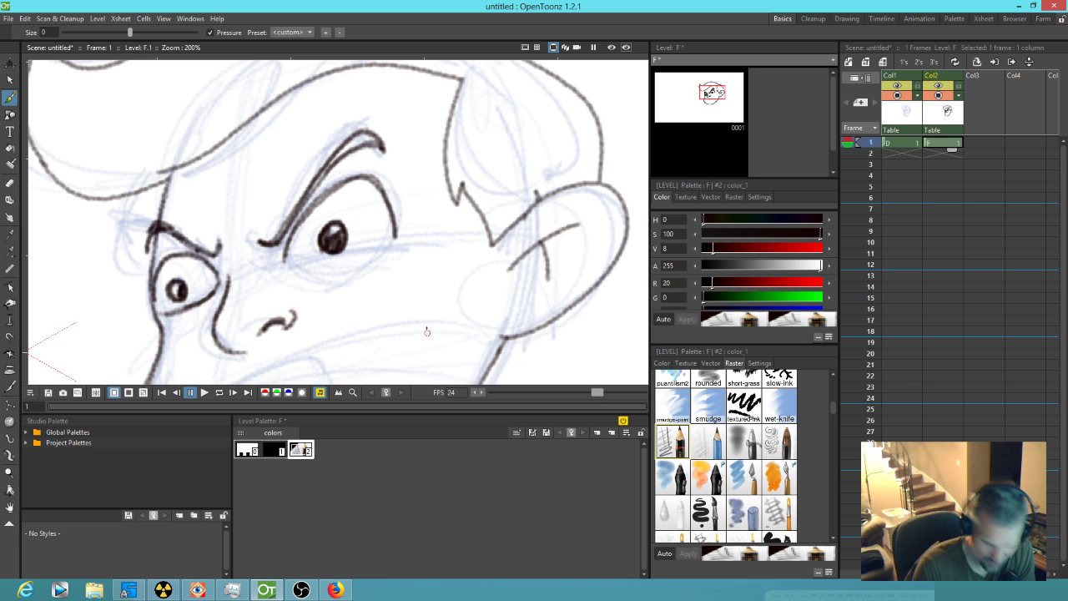
- Trace the slanted open mouth outline and the curved line inside it on level F
{"action": "left_click_drag", "start_coordinate": [415, 319], "coordinate": [473, 184]}
{"action": "mouse_move", "coordinate": [250, 283]}
{"action": "left_mouse_down"}
{"action": "mouse_move", "coordinate": [305, 255]}
{"action": "mouse_move", "coordinate": [427, 239]}
{"action": "left_mouse_up"}
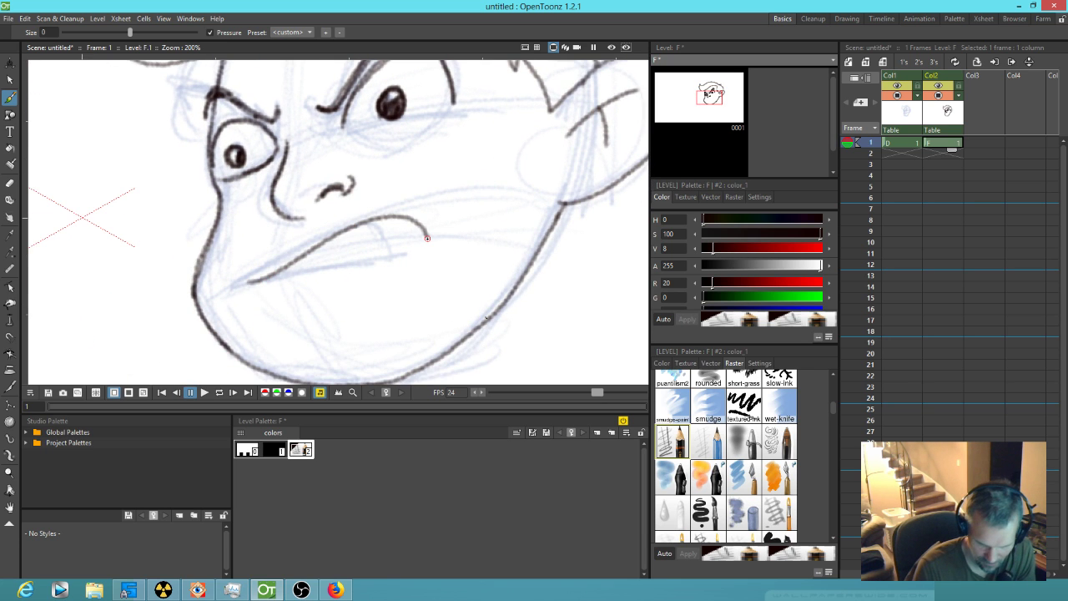
{"action": "left_click_drag", "start_coordinate": [260, 279], "coordinate": [423, 250]}
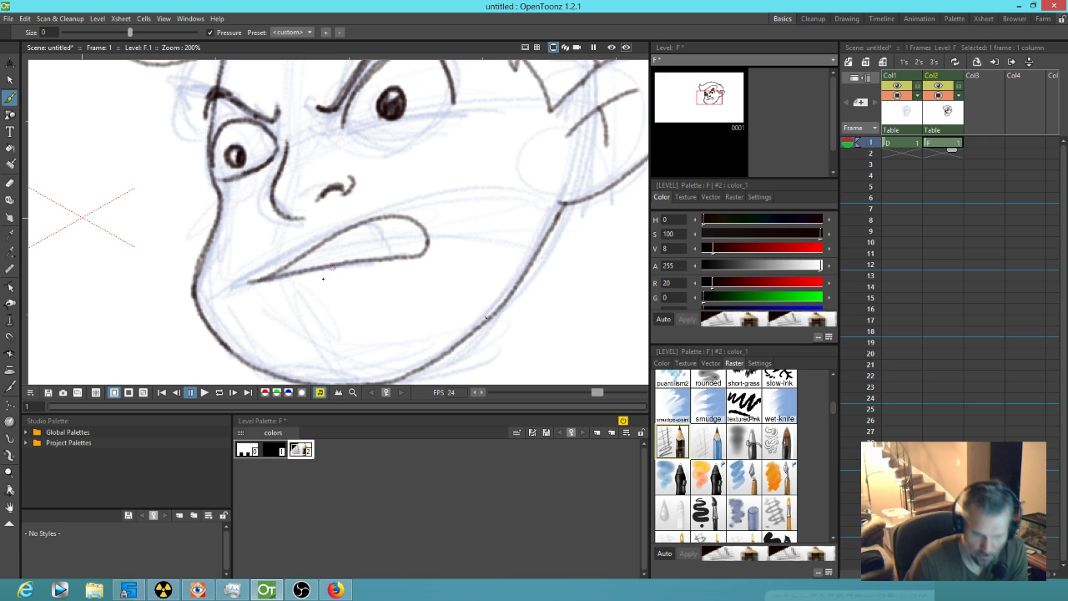
{"action": "left_click_drag", "start_coordinate": [408, 219], "coordinate": [352, 252]}
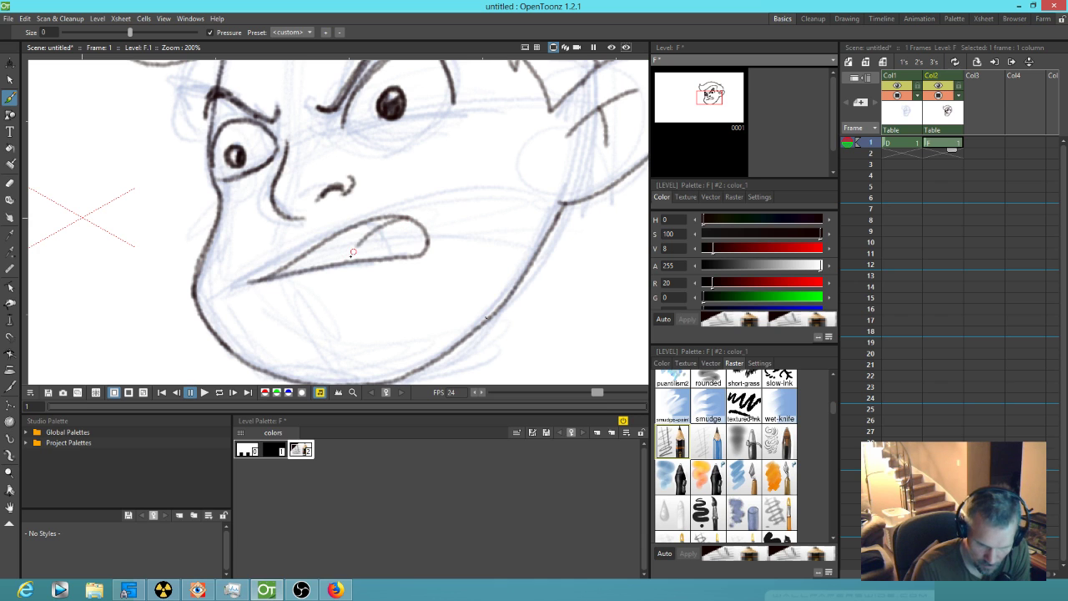
- Close the larger eye with a lower lid line and touch up the smaller eye's lower lid
{"action": "mouse_move", "coordinate": [454, 223]}
{"action": "left_mouse_down"}
{"action": "mouse_move", "coordinate": [472, 226]}
{"action": "mouse_move", "coordinate": [428, 271]}
{"action": "left_mouse_up"}
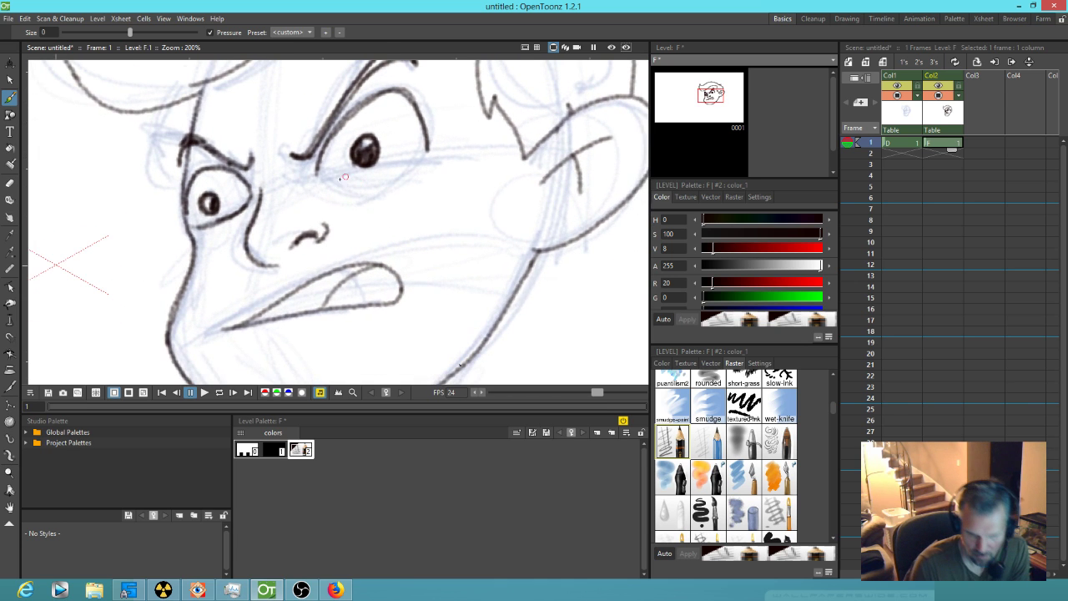
{"action": "left_click_drag", "start_coordinate": [320, 175], "coordinate": [418, 155]}
{"action": "left_click_drag", "start_coordinate": [192, 227], "coordinate": [252, 199]}
{"action": "left_click_drag", "start_coordinate": [320, 173], "coordinate": [367, 167]}
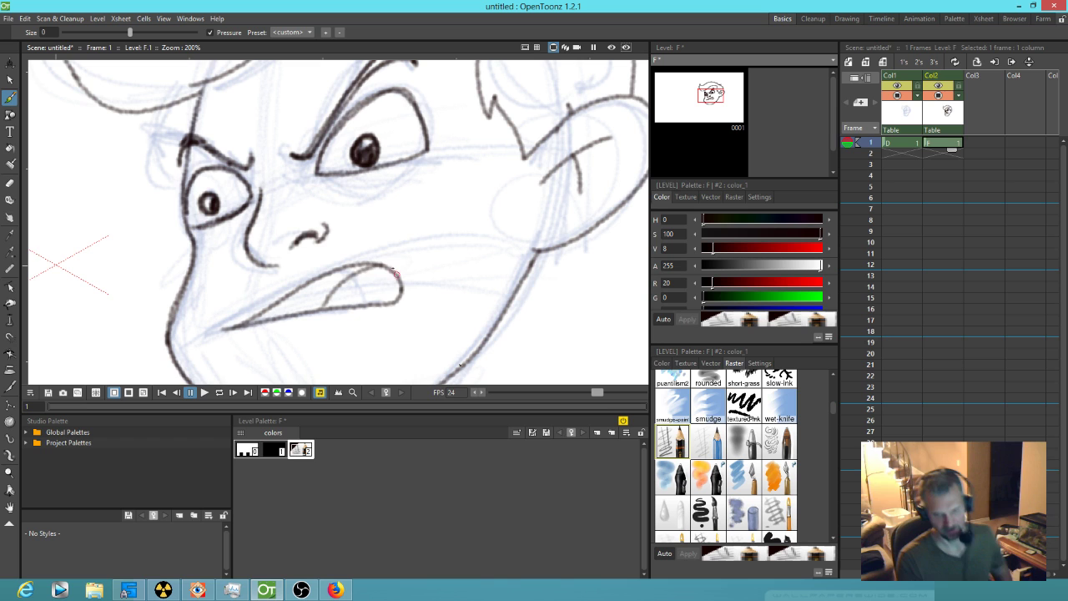
- Erase the inked mouth from level F
{"action": "key", "text": "a"}
{"action": "mouse_move", "coordinate": [403, 285]}
{"action": "left_mouse_down"}
{"action": "mouse_move", "coordinate": [381, 298]}
{"action": "mouse_move", "coordinate": [345, 288]}
{"action": "mouse_move", "coordinate": [284, 303]}
{"action": "left_mouse_up"}
{"action": "left_click_drag", "start_coordinate": [448, 261], "coordinate": [414, 319]}
{"action": "scroll", "coordinate": [409, 306], "scroll_direction": "down", "scroll_amount": 4}
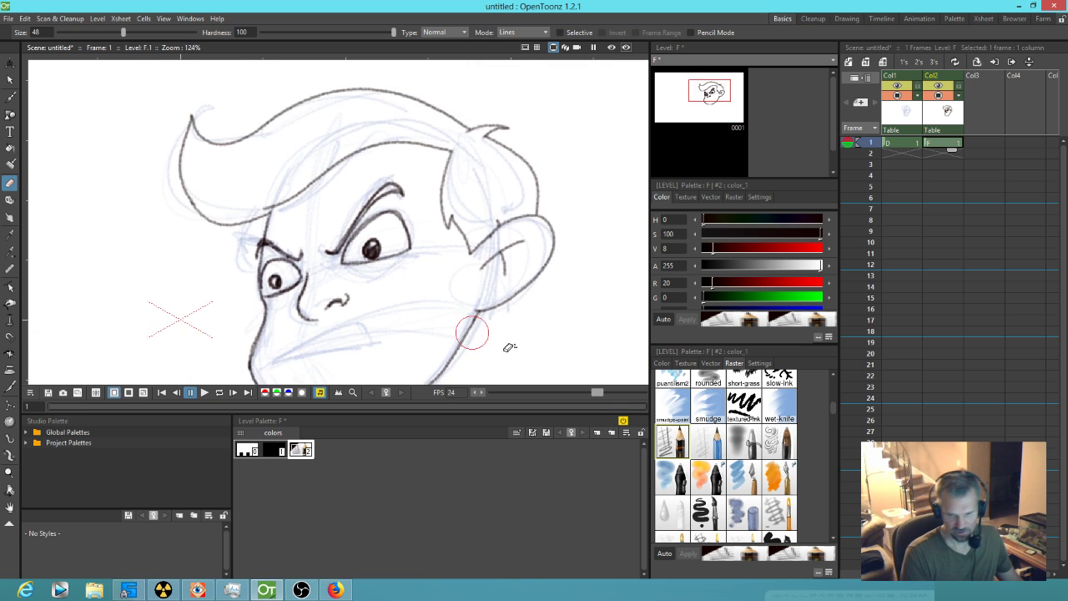
{"action": "left_click_drag", "start_coordinate": [519, 330], "coordinate": [503, 263]}
{"action": "scroll", "coordinate": [503, 262], "scroll_direction": "down", "scroll_amount": 1}
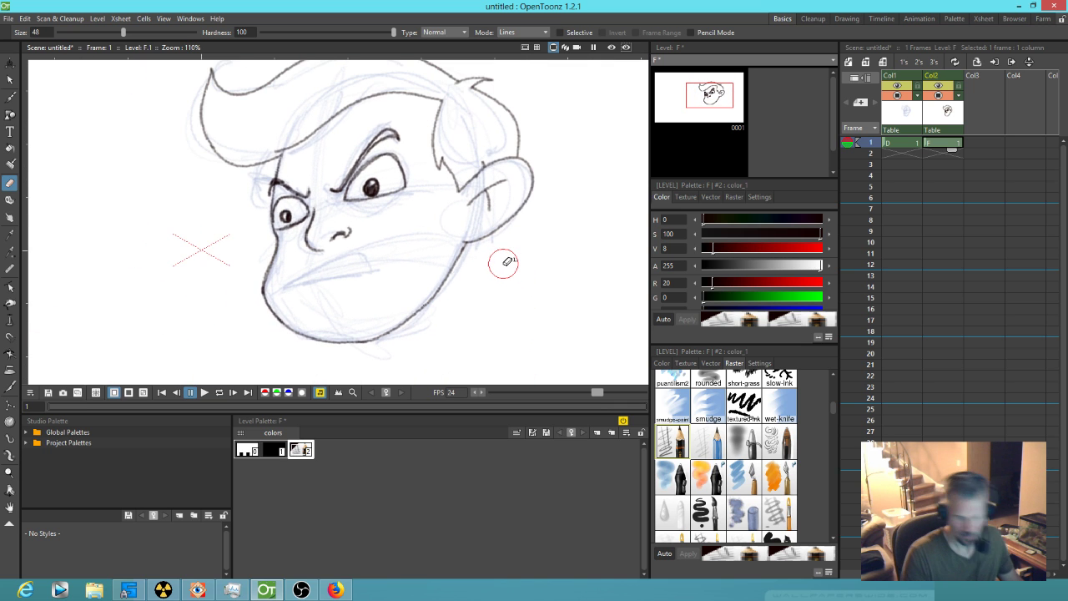
- Darken the smaller eye's pupil and thicken the lower lids of both eyes with the brush
{"action": "key", "text": "b"}
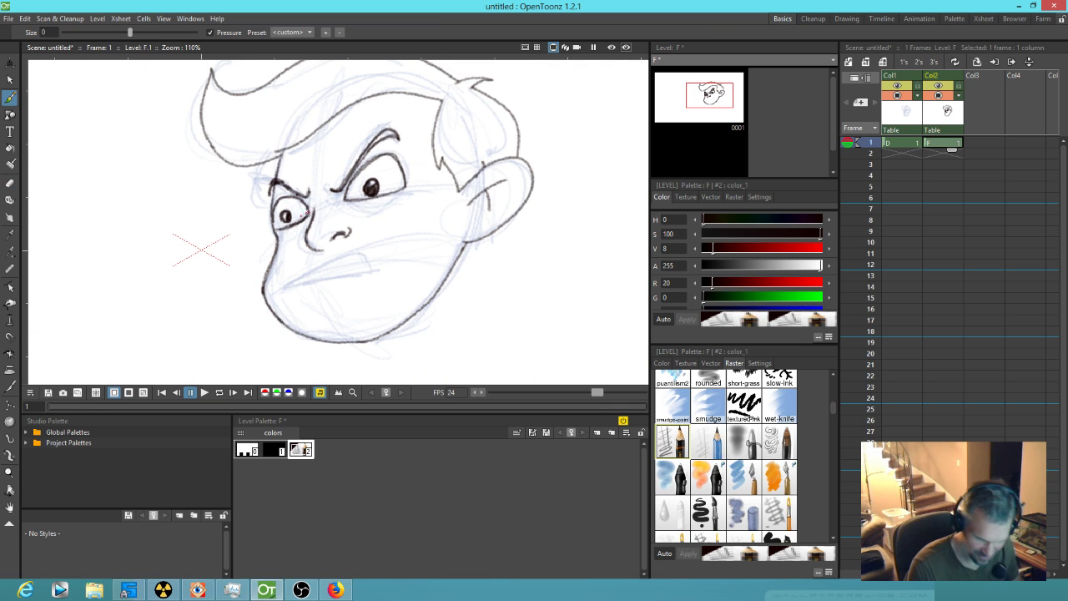
{"action": "left_click_drag", "start_coordinate": [289, 216], "coordinate": [292, 218]}
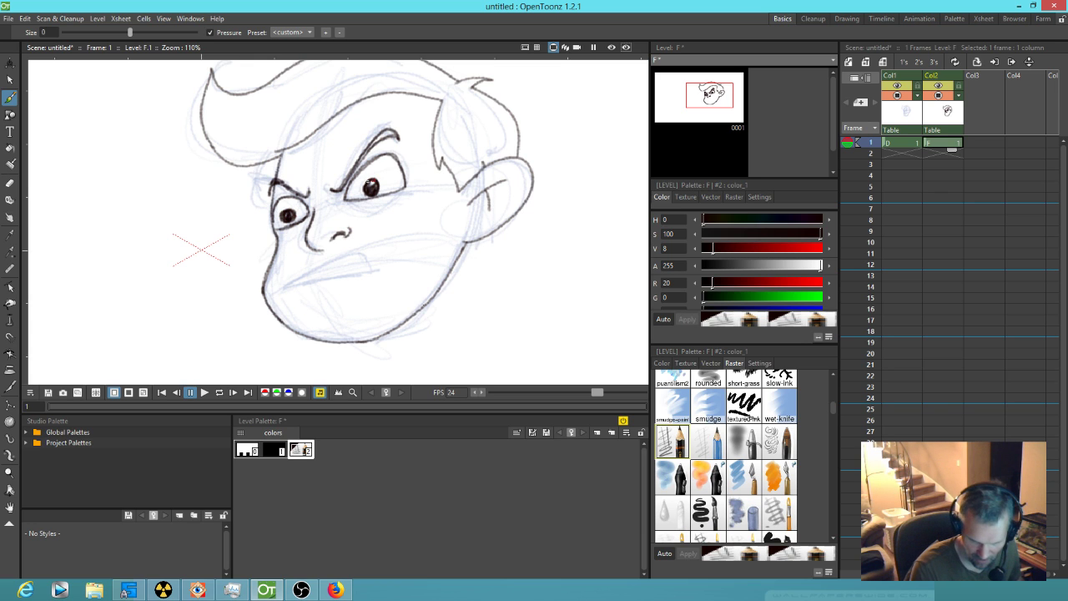
{"action": "mouse_move", "coordinate": [275, 228]}
{"action": "left_mouse_down"}
{"action": "mouse_move", "coordinate": [307, 215]}
{"action": "mouse_move", "coordinate": [292, 223]}
{"action": "left_mouse_up"}
{"action": "left_click_drag", "start_coordinate": [360, 200], "coordinate": [400, 186]}
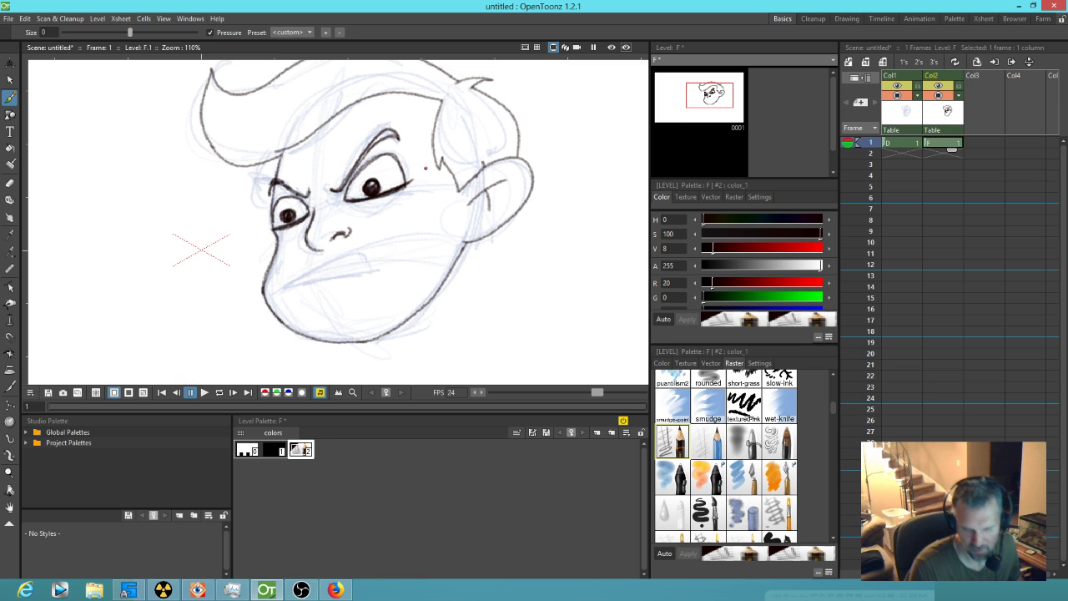
- Fill the face and ear with a duplicate of the dark pencil style recoloured to pale pink, saturation 13 and value 93
{"action": "left_click", "coordinate": [301, 453]}
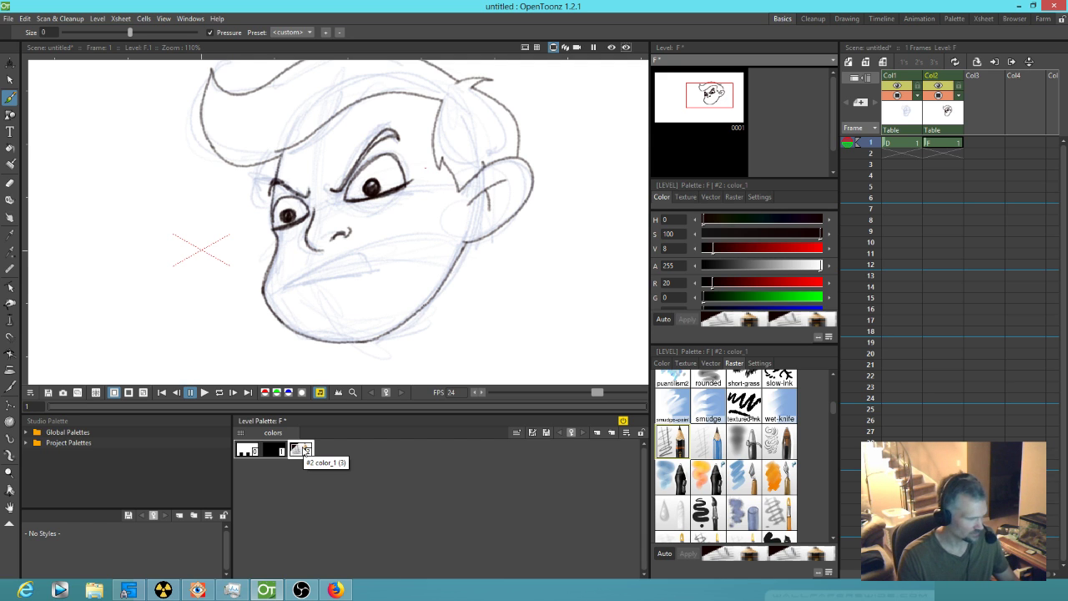
{"action": "left_click", "coordinate": [327, 450]}
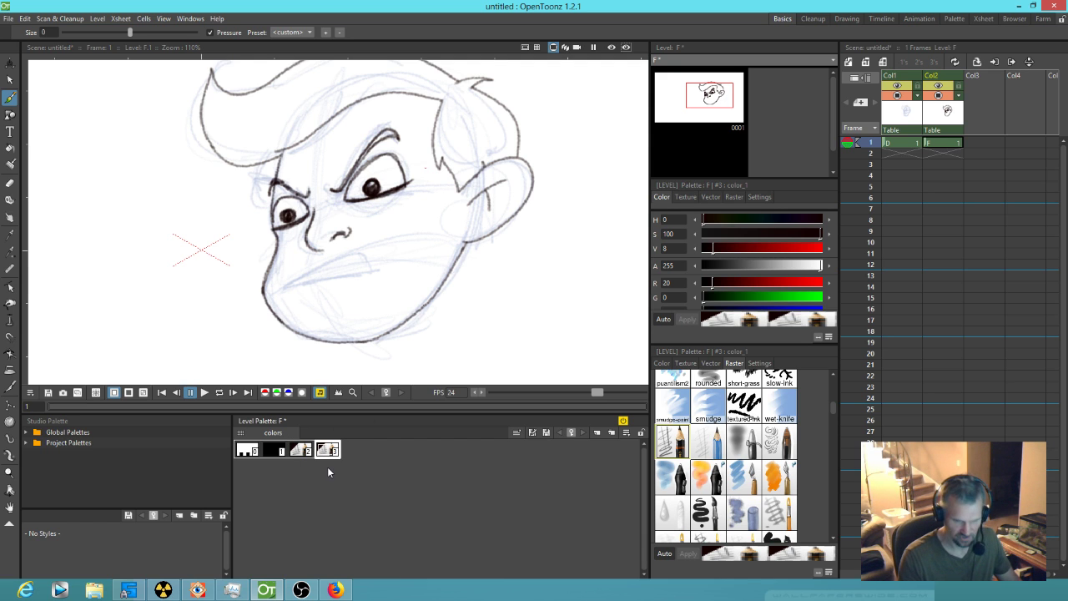
{"action": "key", "text": "f"}
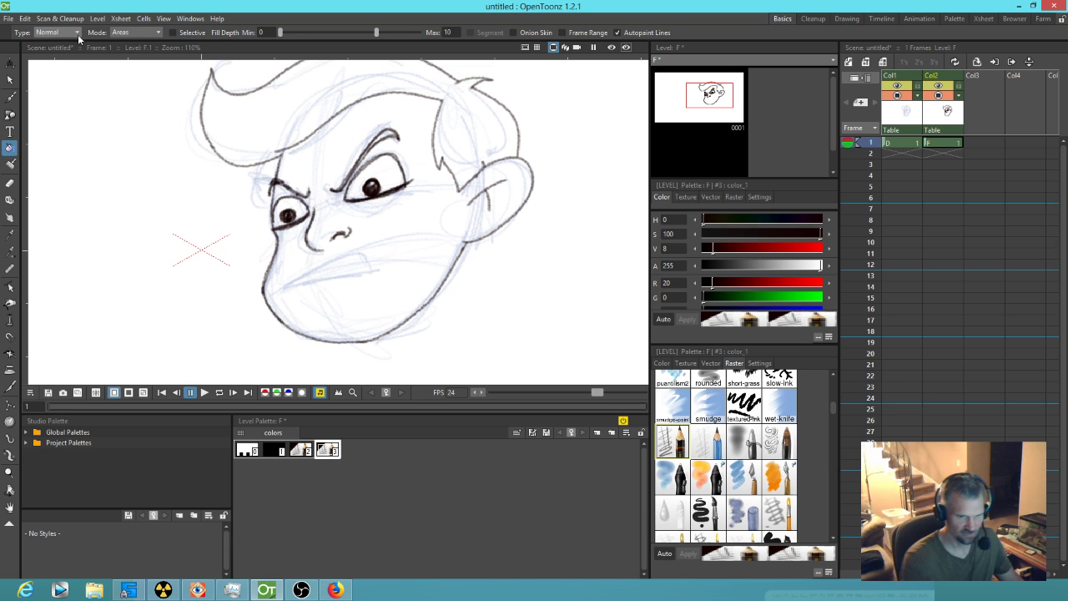
{"action": "left_click", "coordinate": [431, 225]}
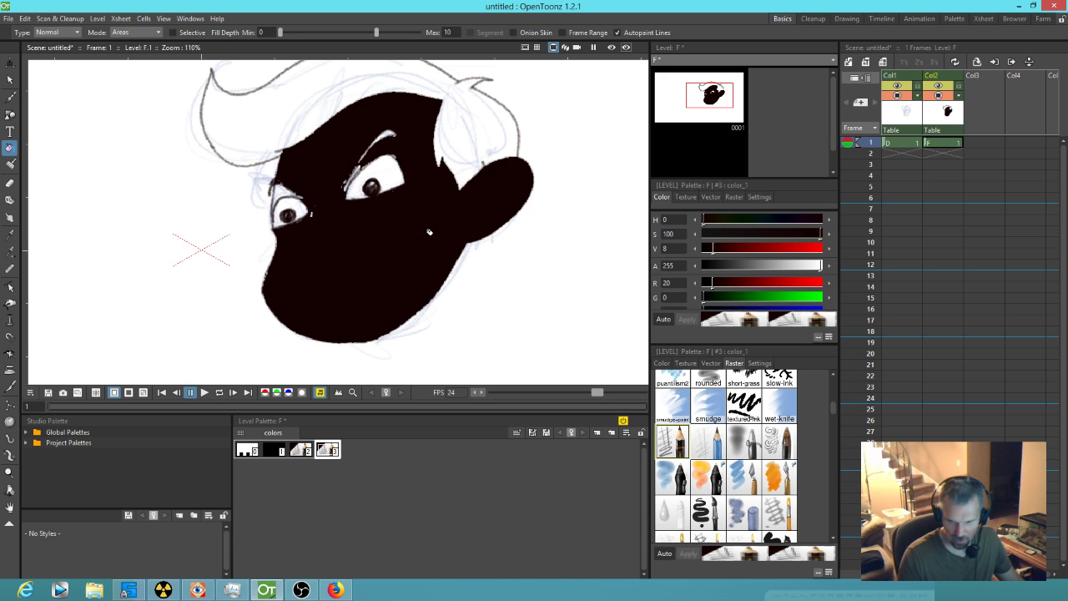
{"action": "left_click_drag", "start_coordinate": [719, 249], "coordinate": [793, 248]}
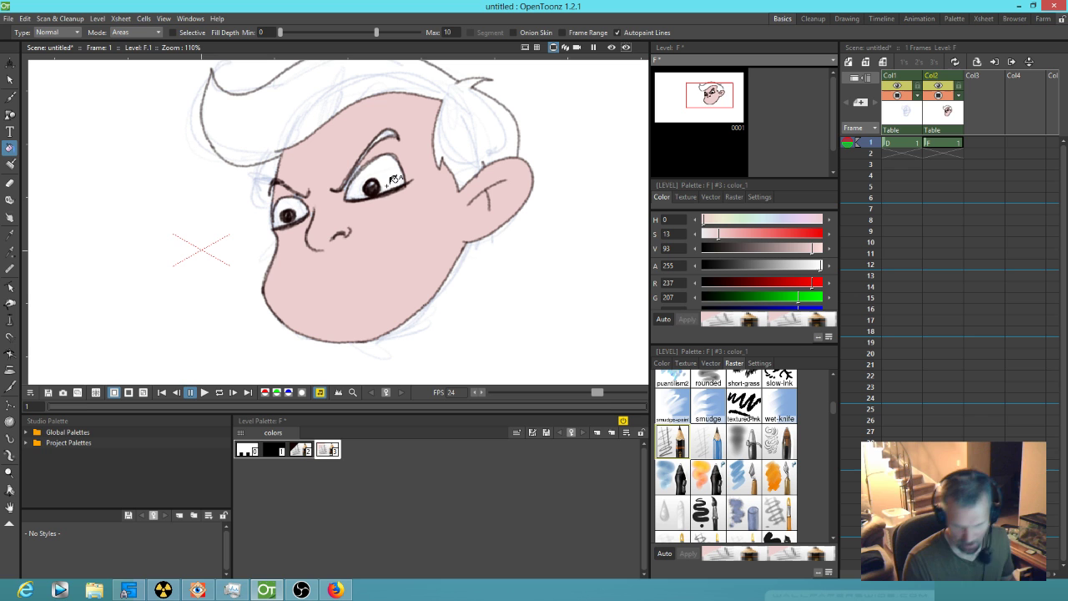
- Set the Fill tool to Freehand type and fill the small unpainted gaps between the smaller eye and the nose line
{"action": "scroll", "coordinate": [398, 186], "scroll_direction": "up", "scroll_amount": 4}
{"action": "scroll", "coordinate": [399, 188], "scroll_direction": "up", "scroll_amount": 4}
{"action": "left_click_drag", "start_coordinate": [376, 156], "coordinate": [599, 220]}
{"action": "left_click_drag", "start_coordinate": [377, 315], "coordinate": [433, 217]}
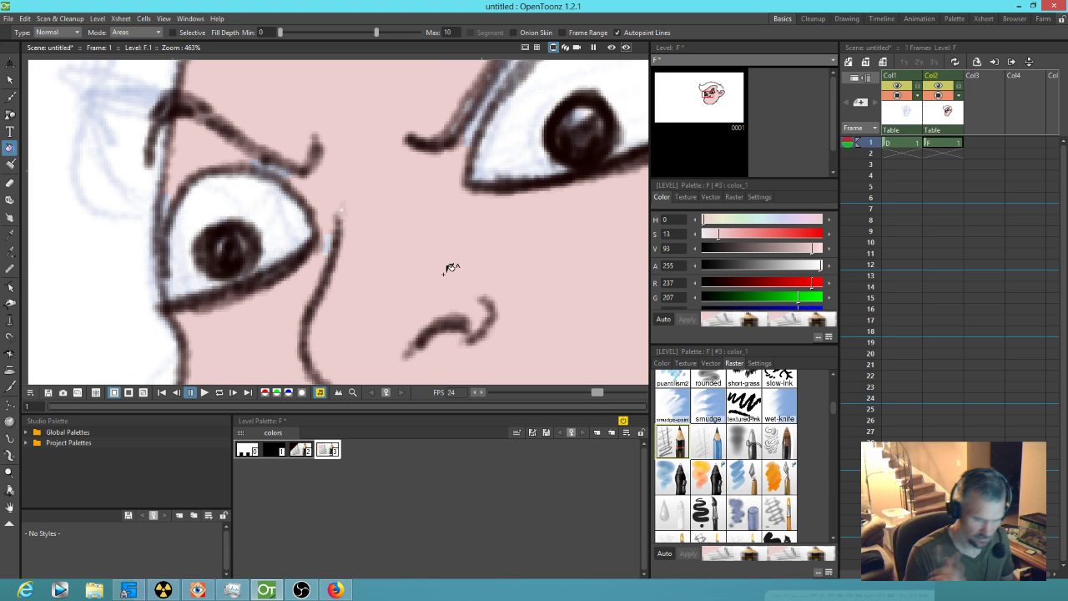
{"action": "left_click", "coordinate": [65, 32]}
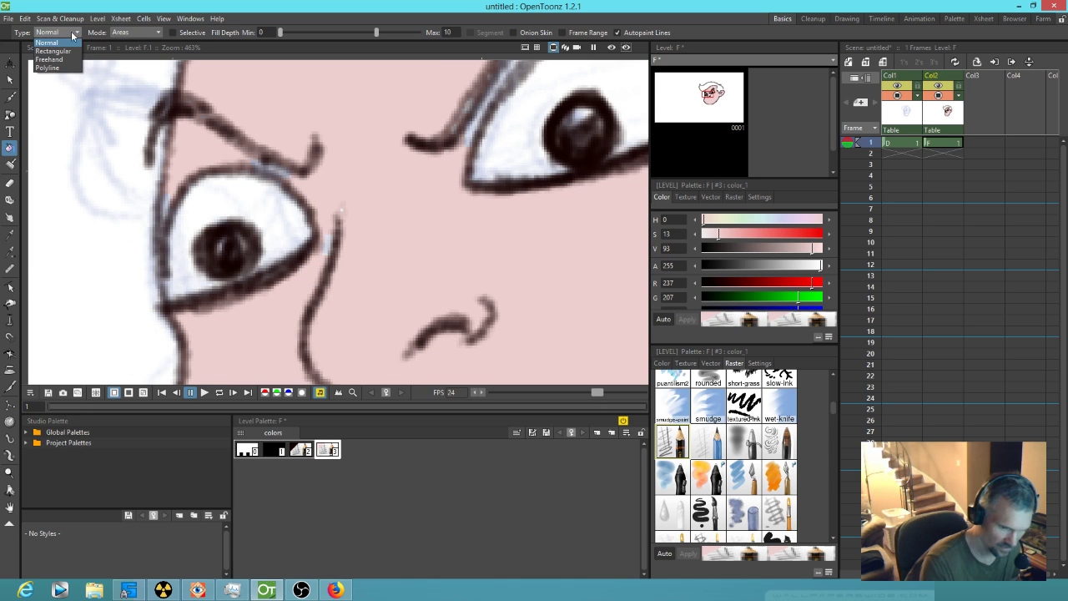
{"action": "left_click", "coordinate": [68, 60]}
{"action": "mouse_move", "coordinate": [333, 182]}
{"action": "left_mouse_down"}
{"action": "mouse_move", "coordinate": [282, 124]}
{"action": "mouse_move", "coordinate": [287, 206]}
{"action": "mouse_move", "coordinate": [312, 162]}
{"action": "left_mouse_up"}
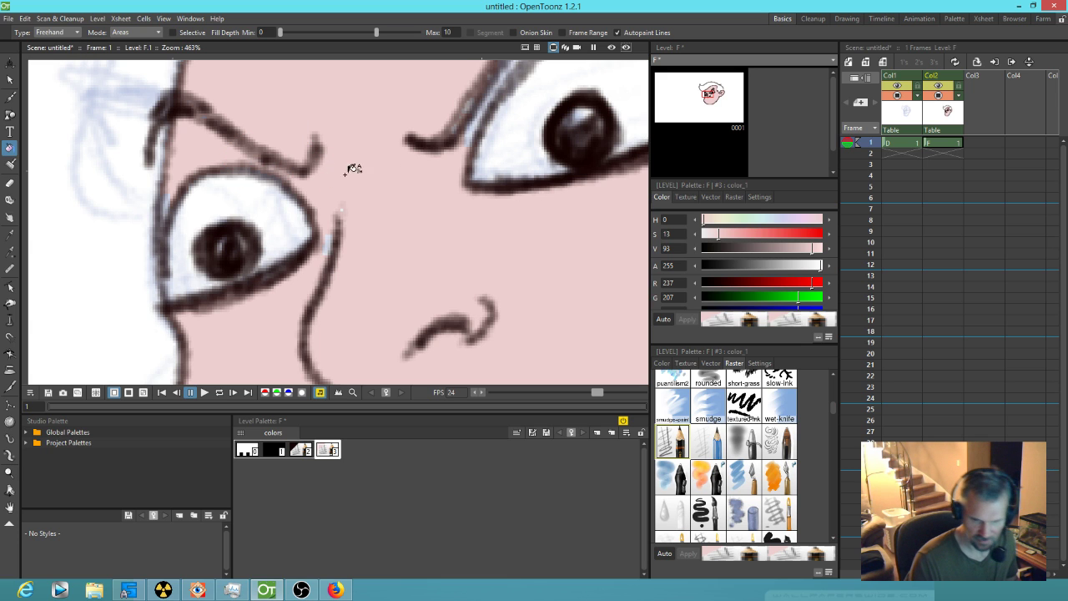
{"action": "left_click_drag", "start_coordinate": [169, 182], "coordinate": [186, 183]}
{"action": "mouse_move", "coordinate": [315, 239]}
{"action": "left_mouse_down"}
{"action": "mouse_move", "coordinate": [339, 206]}
{"action": "mouse_move", "coordinate": [322, 217]}
{"action": "left_mouse_up"}
{"action": "mouse_move", "coordinate": [460, 209]}
{"action": "left_mouse_down"}
{"action": "mouse_move", "coordinate": [326, 319]}
{"action": "mouse_move", "coordinate": [389, 243]}
{"action": "mouse_move", "coordinate": [315, 315]}
{"action": "left_mouse_up"}
{"action": "left_click_drag", "start_coordinate": [551, 348], "coordinate": [571, 125]}
{"action": "left_click_drag", "start_coordinate": [503, 307], "coordinate": [454, 226]}
{"action": "left_click_drag", "start_coordinate": [465, 277], "coordinate": [541, 329]}
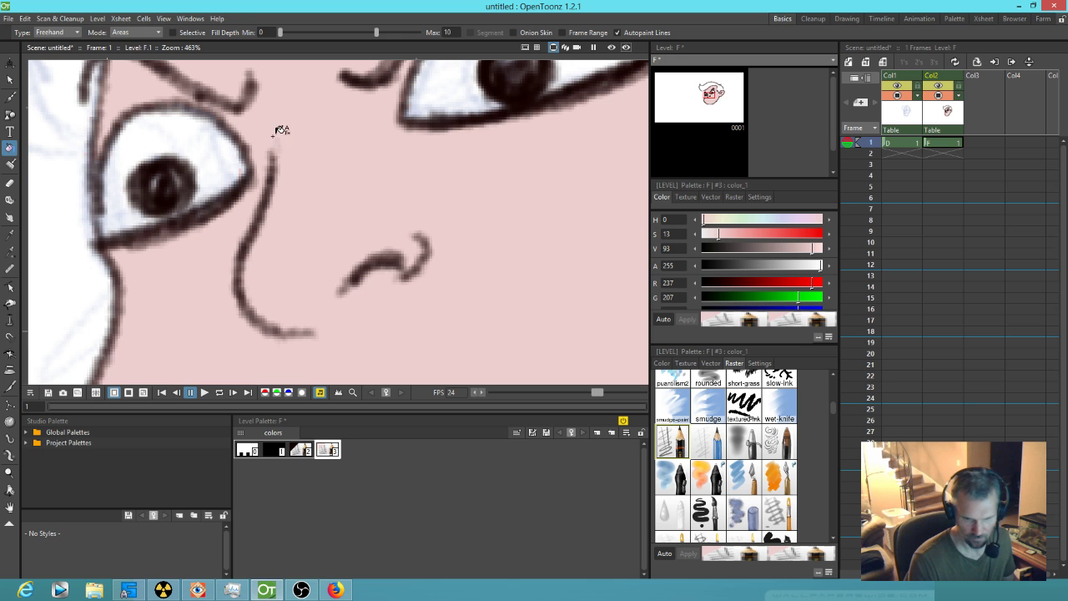
- Duplicate the pink skin style and fill the interiors of both eyebrows with the copy using freehand areas
{"action": "scroll", "coordinate": [295, 185], "scroll_direction": "down", "scroll_amount": 7}
{"action": "scroll", "coordinate": [400, 247], "scroll_direction": "down", "scroll_amount": 1}
{"action": "left_click_drag", "start_coordinate": [400, 246], "coordinate": [327, 315]}
{"action": "left_click_drag", "start_coordinate": [334, 292], "coordinate": [394, 261]}
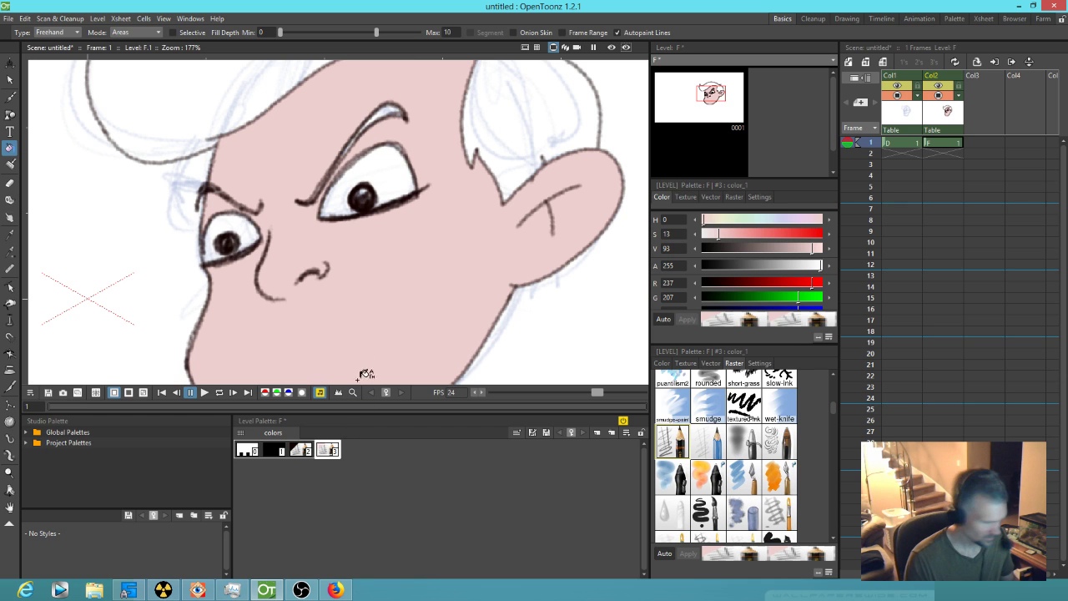
{"action": "key", "text": "ctrl+v"}
{"action": "mouse_move", "coordinate": [420, 98]}
{"action": "left_mouse_down"}
{"action": "mouse_move", "coordinate": [373, 86]}
{"action": "mouse_move", "coordinate": [305, 148]}
{"action": "mouse_move", "coordinate": [279, 223]}
{"action": "mouse_move", "coordinate": [400, 138]}
{"action": "mouse_move", "coordinate": [416, 86]}
{"action": "left_mouse_up"}
{"action": "mouse_move", "coordinate": [253, 180]}
{"action": "left_mouse_down"}
{"action": "mouse_move", "coordinate": [169, 206]}
{"action": "mouse_move", "coordinate": [277, 192]}
{"action": "mouse_move", "coordinate": [259, 177]}
{"action": "left_mouse_up"}
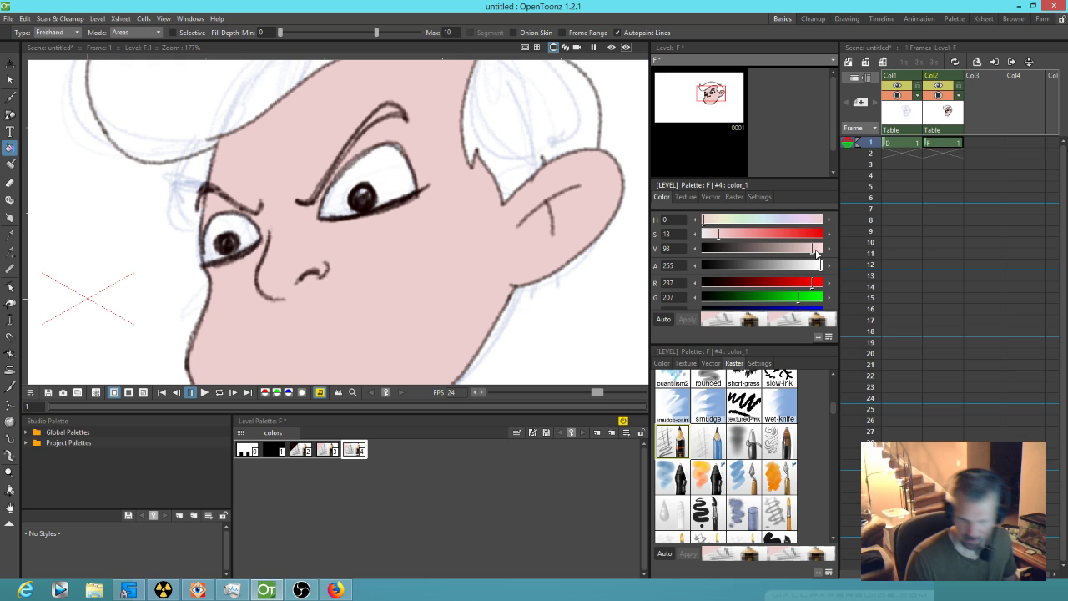
- Darken the eyebrow style to reddish brown with saturation 51 and value 40
{"action": "left_click_drag", "start_coordinate": [815, 248], "coordinate": [772, 236]}
{"action": "left_click_drag", "start_coordinate": [493, 205], "coordinate": [456, 331]}
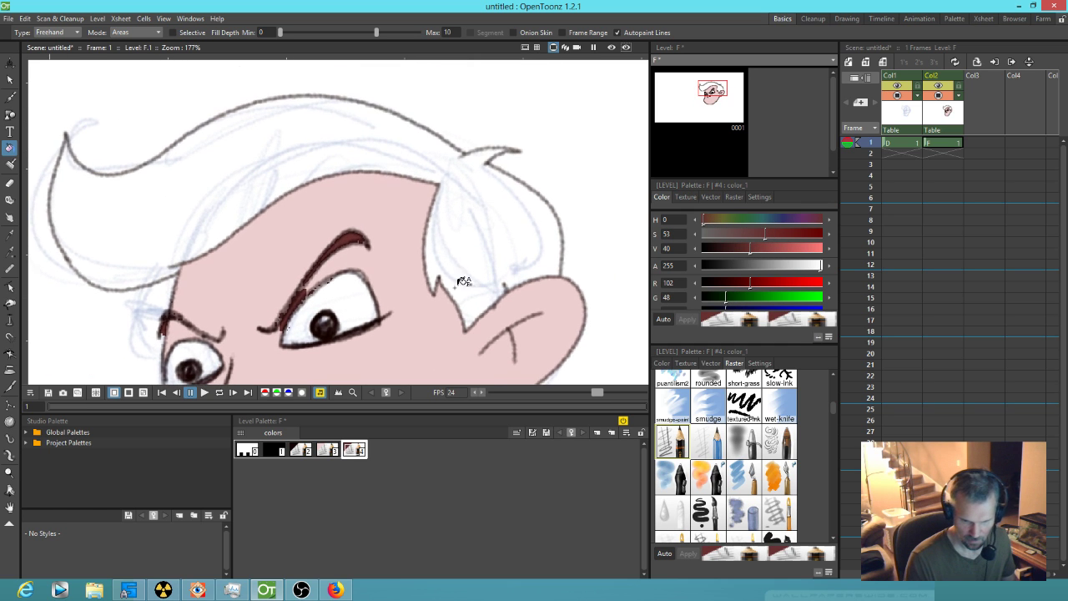
{"action": "mouse_move", "coordinate": [769, 236]}
{"action": "left_mouse_down"}
{"action": "mouse_move", "coordinate": [742, 234]}
{"action": "mouse_move", "coordinate": [764, 233]}
{"action": "left_mouse_up"}
- Refill the brown gap between the larger eye's upper lid and its eyebrow with pink skin style #3, using a freehand area
{"action": "left_click_drag", "start_coordinate": [351, 312], "coordinate": [428, 192]}
{"action": "key", "text": "shift+space"}
{"action": "left_click_drag", "start_coordinate": [415, 233], "coordinate": [470, 310]}
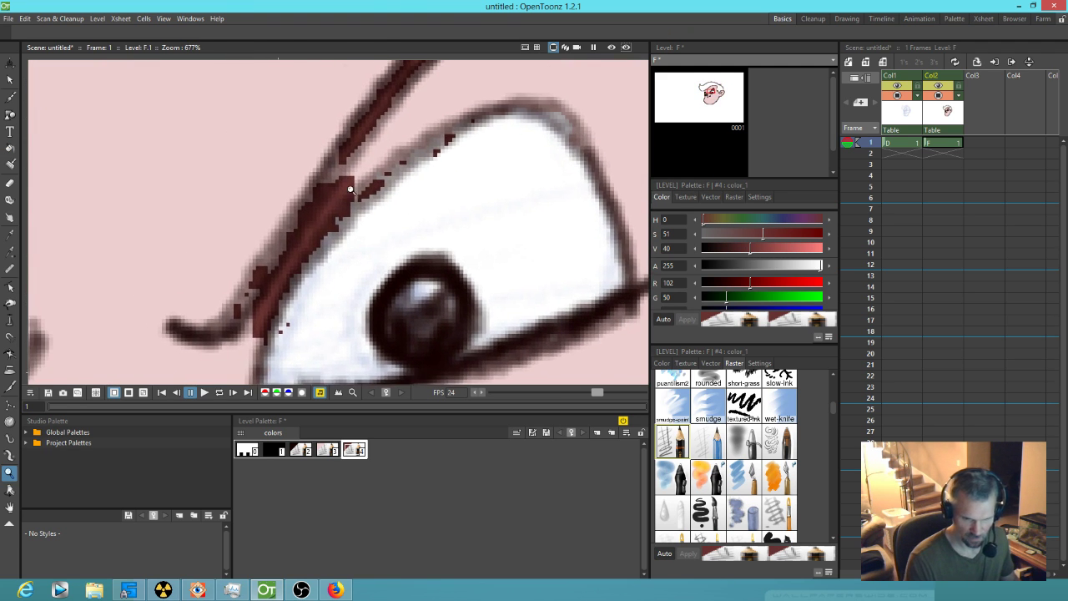
{"action": "left_click_drag", "start_coordinate": [418, 238], "coordinate": [385, 295]}
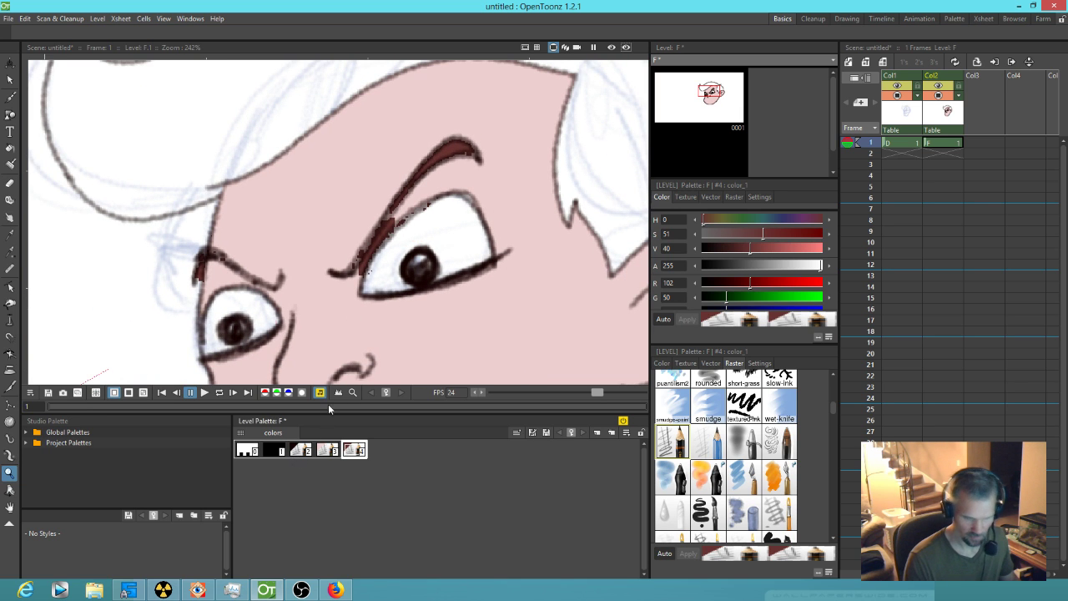
{"action": "left_click", "coordinate": [327, 450]}
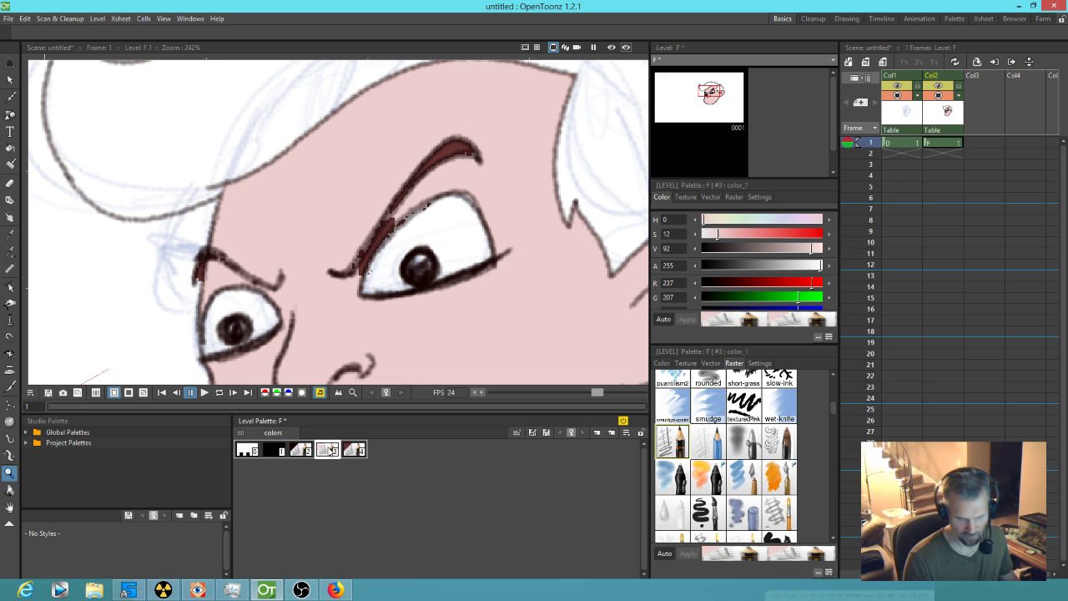
{"action": "key", "text": "f"}
{"action": "mouse_move", "coordinate": [409, 214]}
{"action": "left_mouse_down"}
{"action": "mouse_move", "coordinate": [359, 254]}
{"action": "mouse_move", "coordinate": [406, 223]}
{"action": "left_mouse_up"}
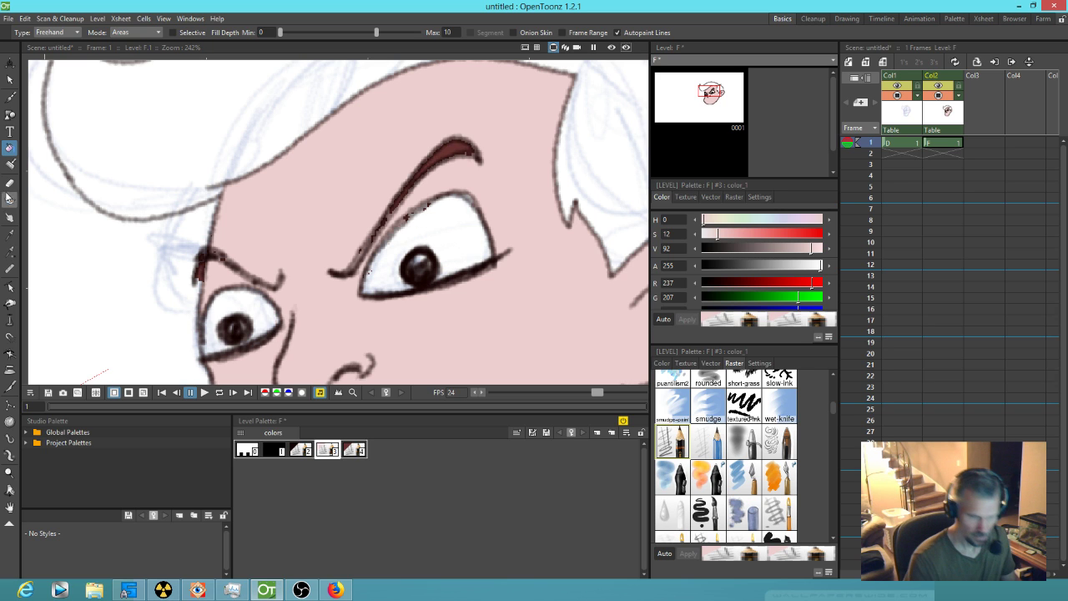
- Switch to the Paint Brush tool, try its Lines mode and set the mode back to Areas
{"action": "left_click", "coordinate": [10, 165]}
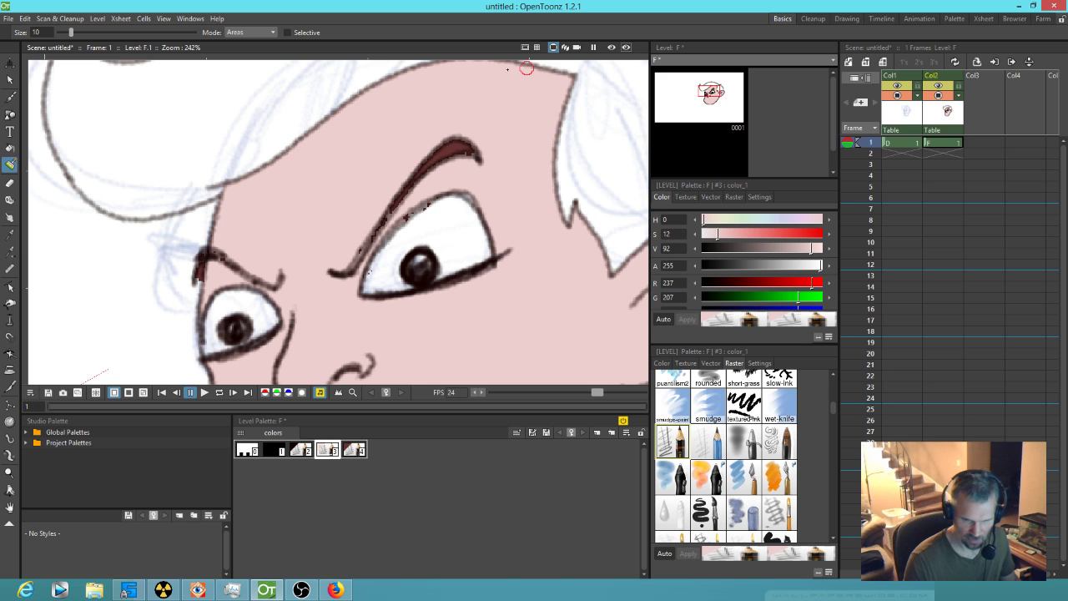
{"action": "left_click", "coordinate": [245, 35]}
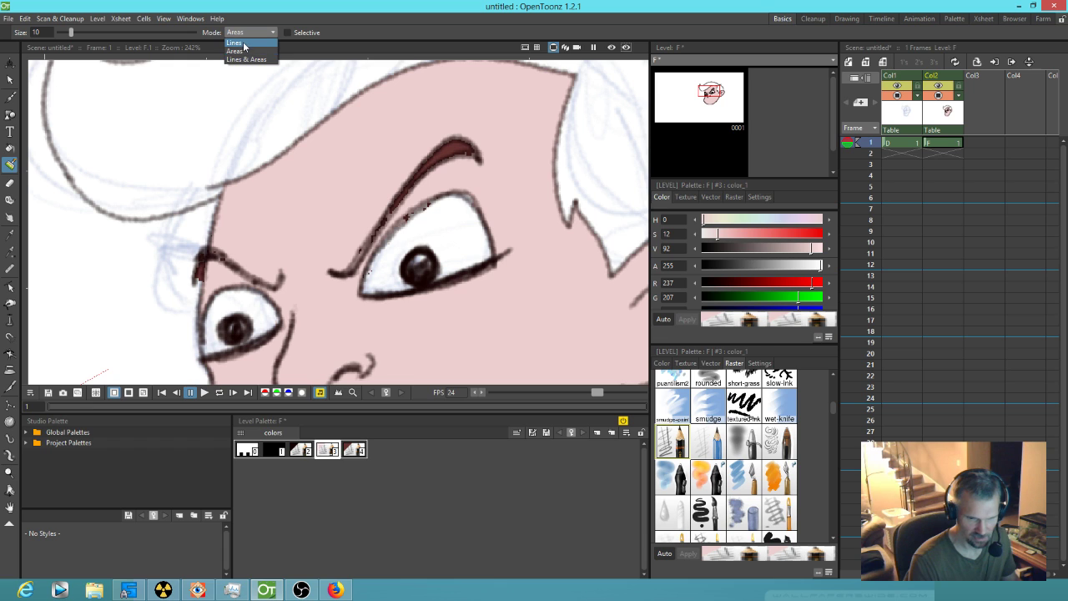
{"action": "left_click", "coordinate": [239, 43]}
{"action": "left_click", "coordinate": [250, 31]}
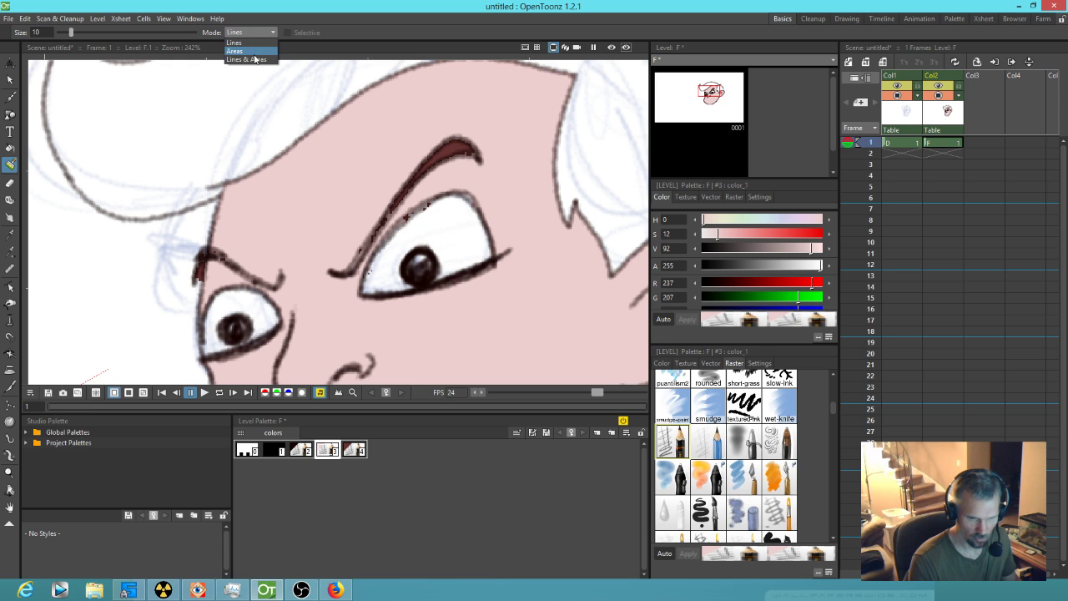
{"action": "left_click", "coordinate": [255, 51]}
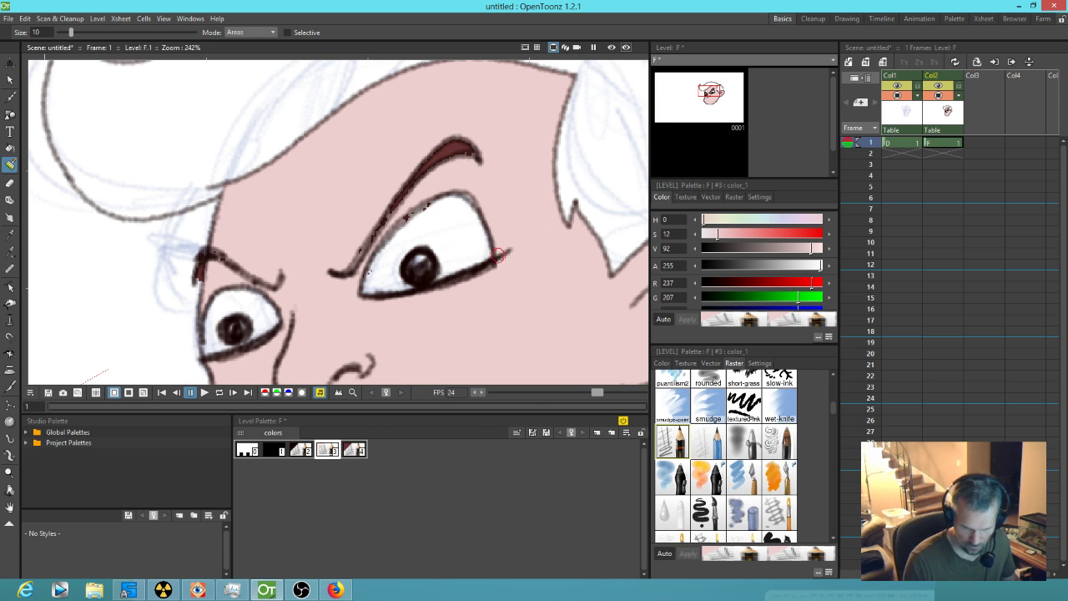
- Duplicate pink skin style #3 and darken the copy to value 81 as a shadow tone
{"action": "left_click", "coordinate": [357, 451]}
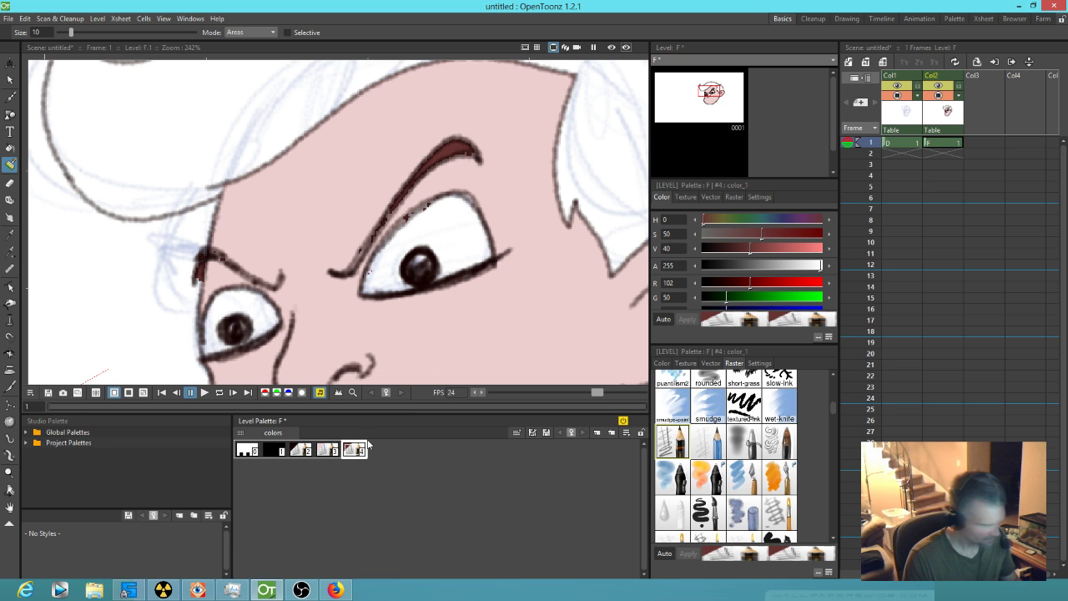
{"action": "left_click", "coordinate": [329, 450]}
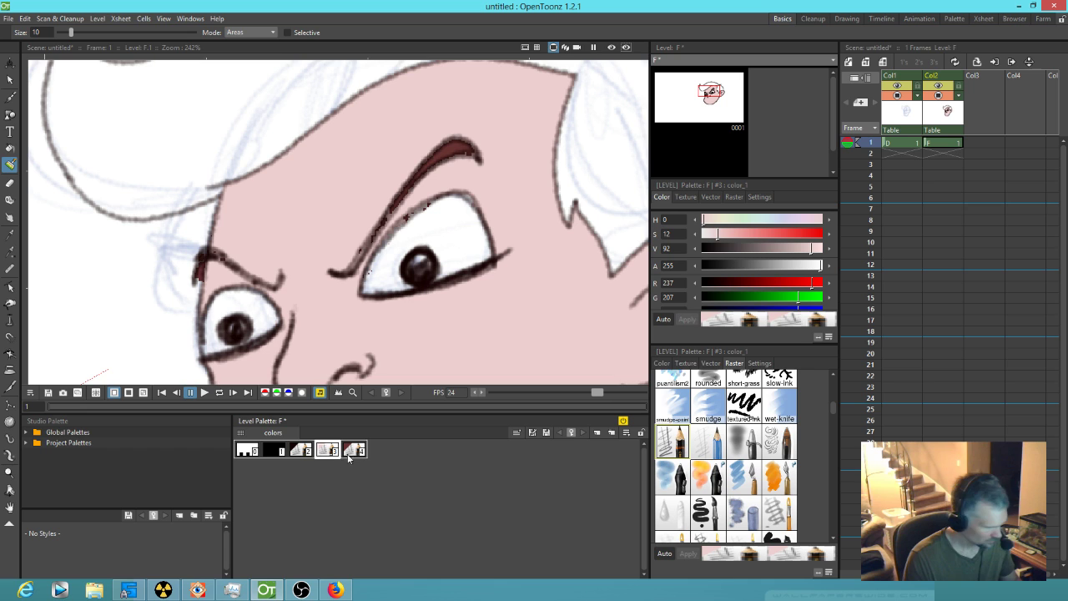
{"action": "key", "text": "ctrl+v"}
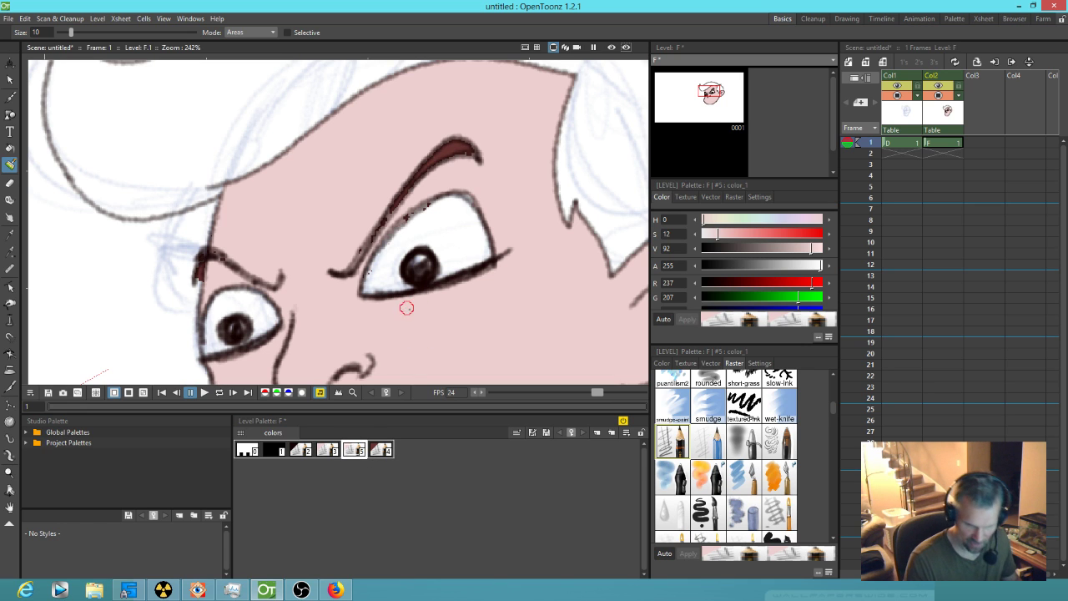
{"action": "left_click_drag", "start_coordinate": [813, 250], "coordinate": [799, 251]}
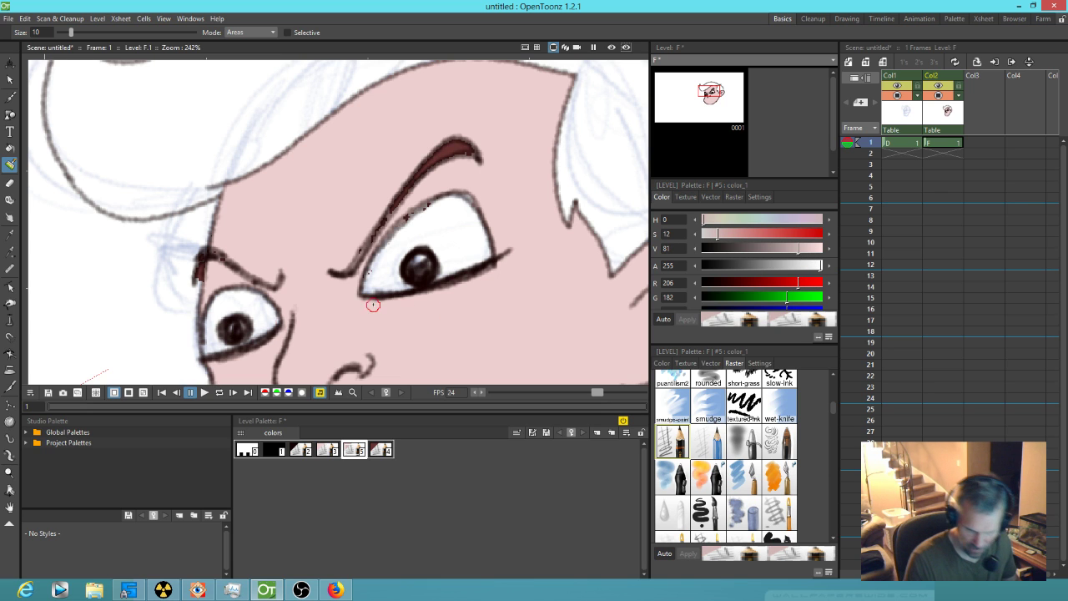
- Paint shadow patches in the darker pink style #5 beneath the larger and the smaller eye
{"action": "mouse_move", "coordinate": [364, 303]}
{"action": "left_mouse_down"}
{"action": "mouse_move", "coordinate": [442, 295]}
{"action": "mouse_move", "coordinate": [492, 268]}
{"action": "mouse_move", "coordinate": [436, 300]}
{"action": "mouse_move", "coordinate": [381, 306]}
{"action": "left_mouse_up"}
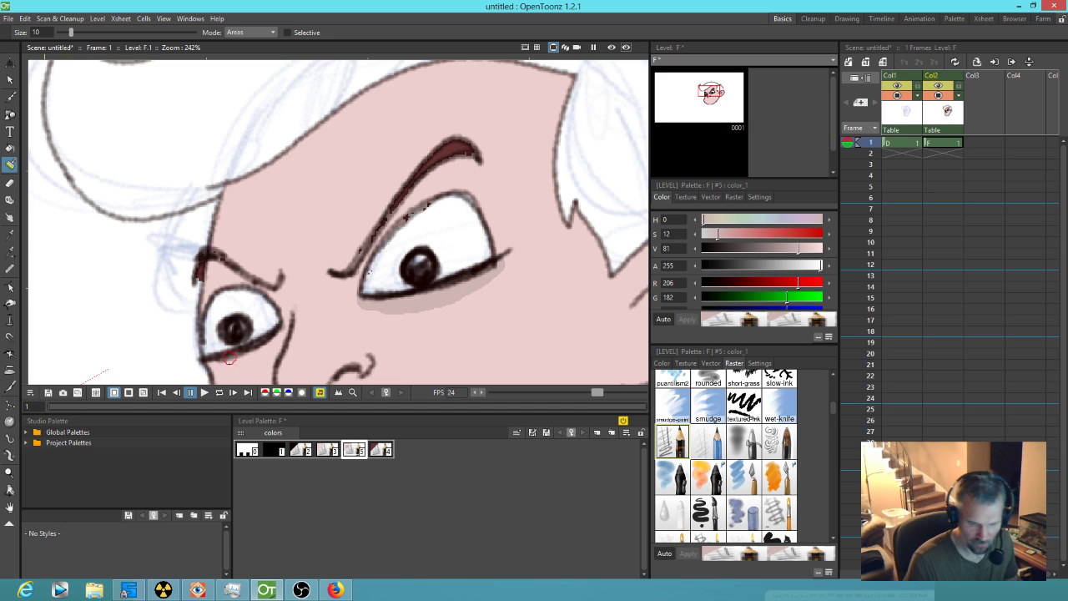
{"action": "mouse_move", "coordinate": [209, 365]}
{"action": "left_mouse_down"}
{"action": "mouse_move", "coordinate": [285, 332]}
{"action": "mouse_move", "coordinate": [227, 368]}
{"action": "left_mouse_up"}
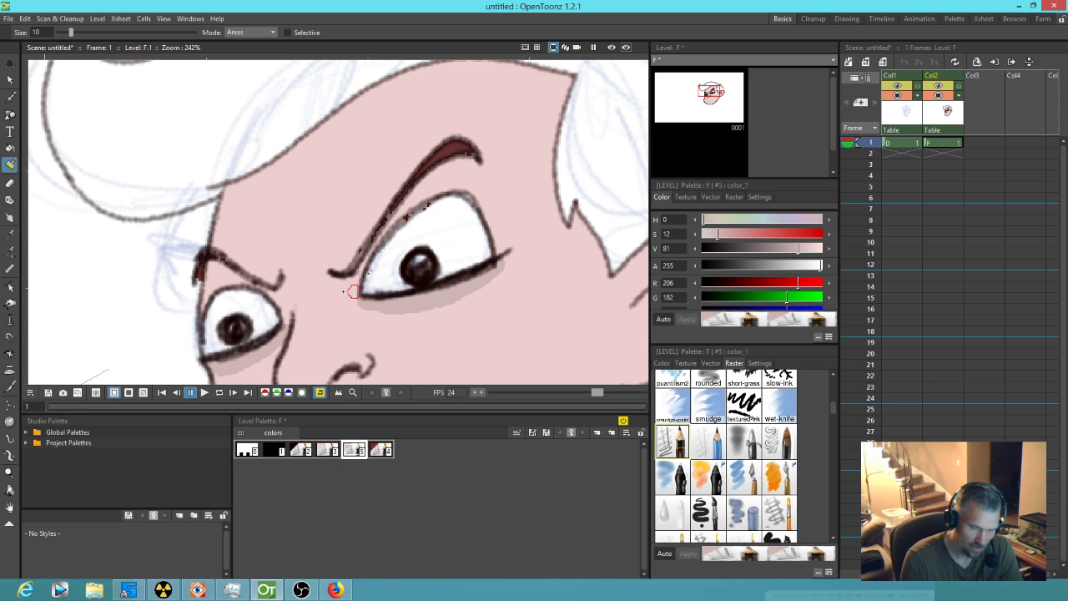
- Duplicate the dark outline style #2, set the Paint Brush mode to Lines and brighten the copied style to value 23
{"action": "left_click", "coordinate": [301, 450]}
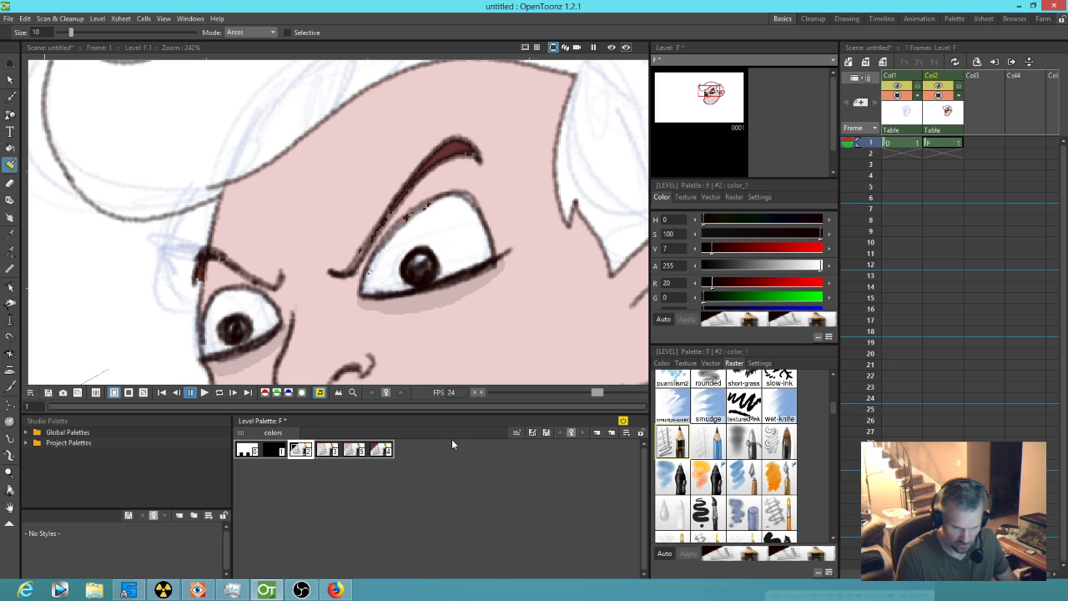
{"action": "key", "text": "ctrl+v"}
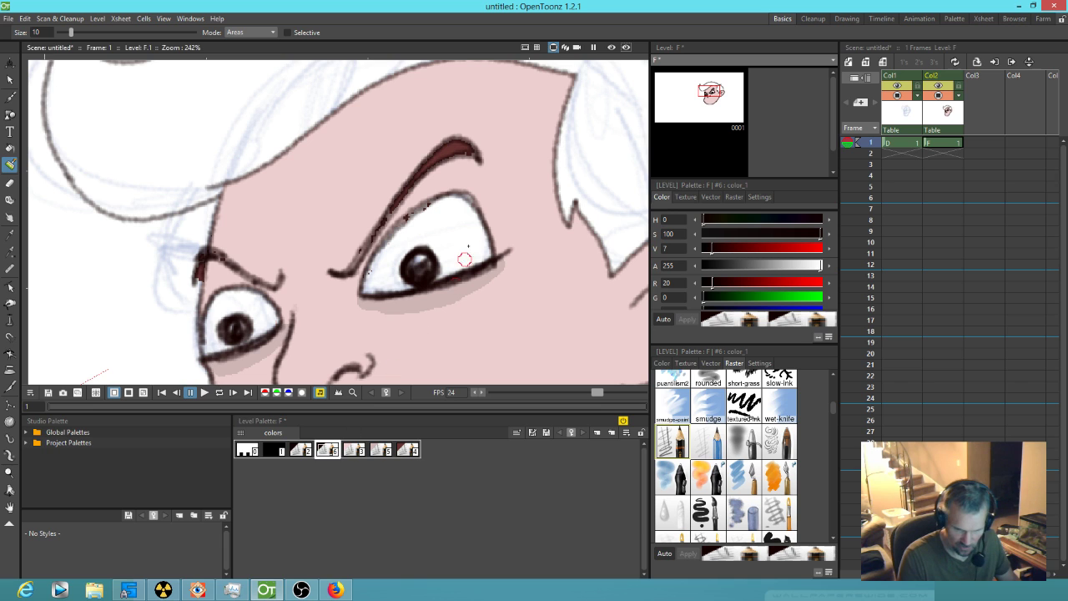
{"action": "left_click", "coordinate": [262, 33]}
{"action": "left_click", "coordinate": [260, 43]}
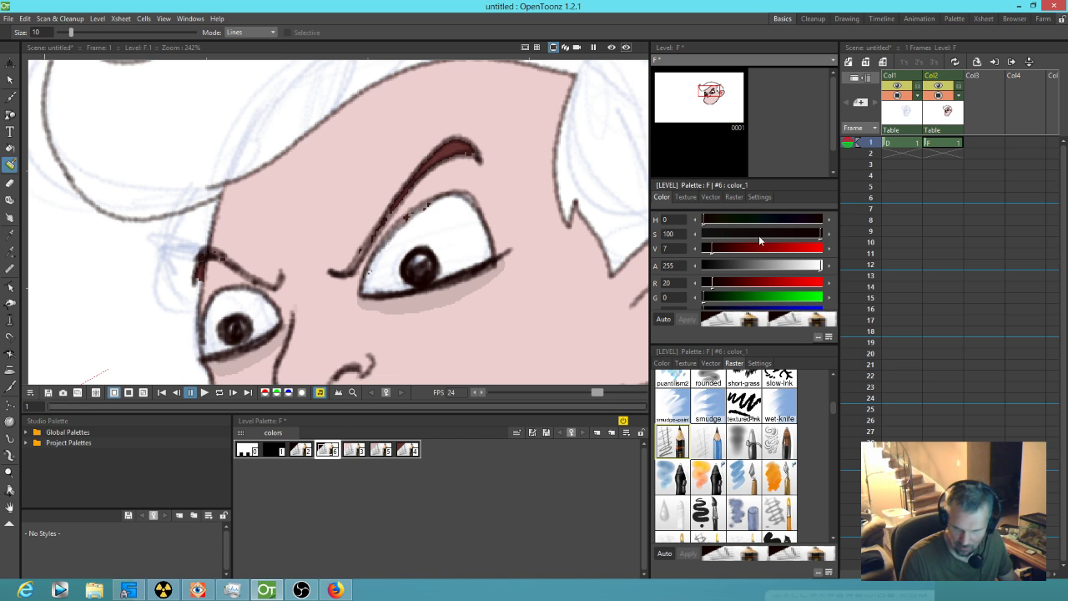
{"action": "left_click_drag", "start_coordinate": [713, 250], "coordinate": [730, 249]}
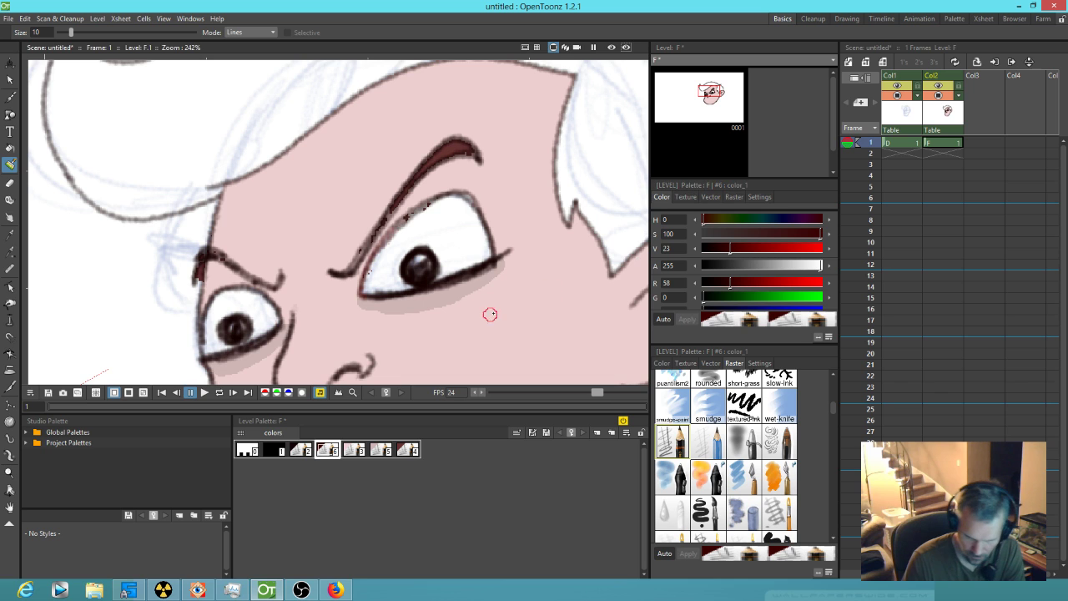
- Recolour the upper outlines of both eyes with the copied style and adjust it to a dark red with value 44
{"action": "mouse_move", "coordinate": [362, 281]}
{"action": "left_mouse_down"}
{"action": "mouse_move", "coordinate": [394, 229]}
{"action": "mouse_move", "coordinate": [452, 194]}
{"action": "mouse_move", "coordinate": [476, 205]}
{"action": "mouse_move", "coordinate": [488, 237]}
{"action": "left_mouse_up"}
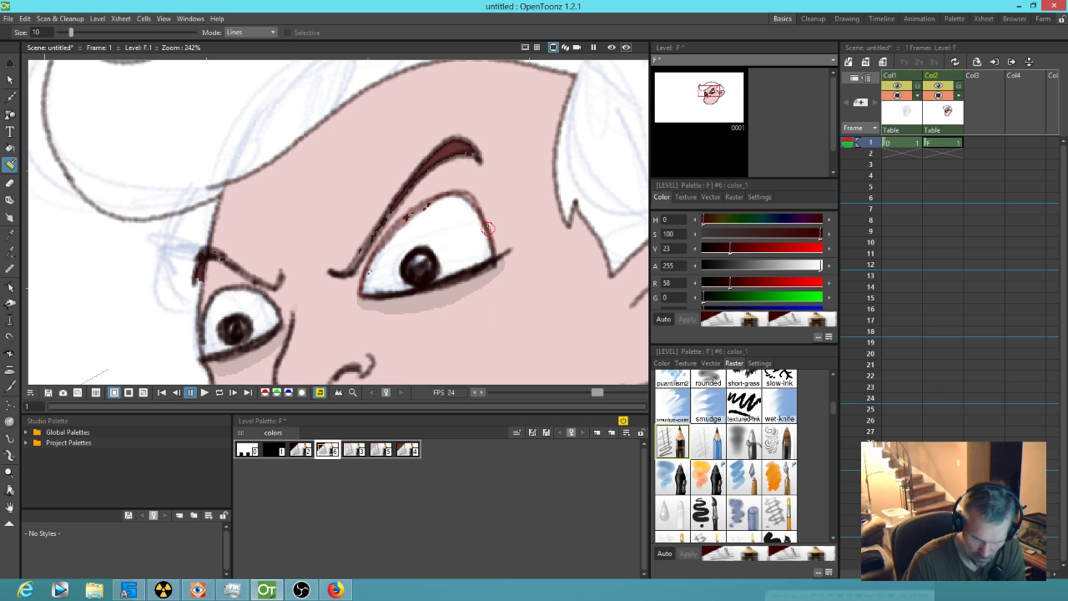
{"action": "left_click_drag", "start_coordinate": [732, 286], "coordinate": [792, 285]}
{"action": "mouse_move", "coordinate": [282, 320]}
{"action": "left_mouse_down"}
{"action": "mouse_move", "coordinate": [265, 297]}
{"action": "mouse_move", "coordinate": [232, 287]}
{"action": "mouse_move", "coordinate": [212, 294]}
{"action": "mouse_move", "coordinate": [209, 338]}
{"action": "left_mouse_up"}
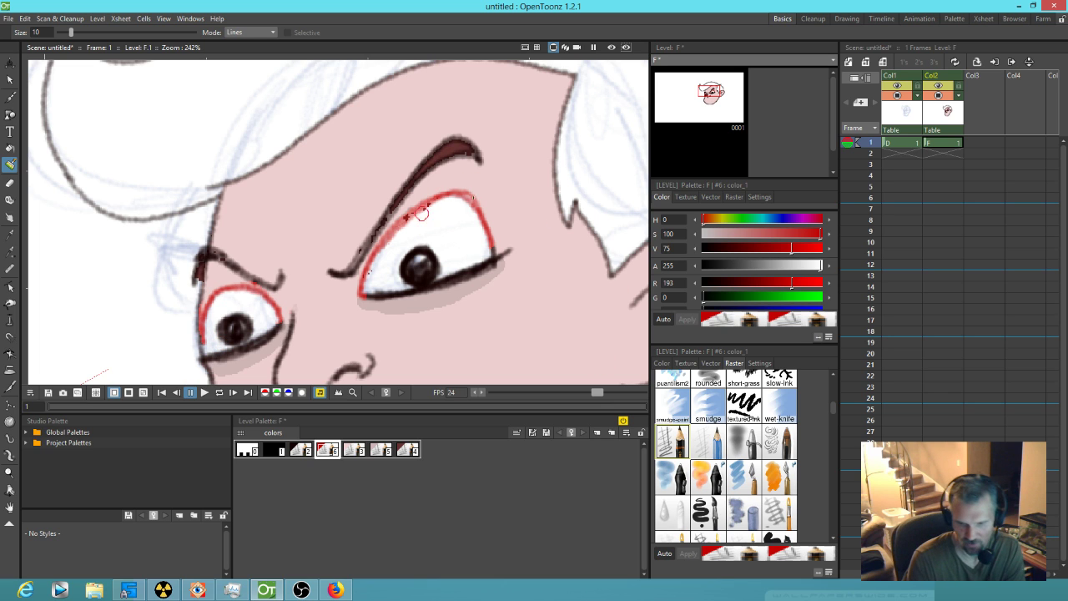
{"action": "mouse_move", "coordinate": [793, 250]}
{"action": "left_mouse_down"}
{"action": "mouse_move", "coordinate": [723, 256]}
{"action": "mouse_move", "coordinate": [755, 252]}
{"action": "left_mouse_up"}
- Paint a shadow under the nose with the darker pink style #5, using the Paint Brush in Areas mode
{"action": "mouse_move", "coordinate": [512, 327]}
{"action": "left_mouse_down"}
{"action": "mouse_move", "coordinate": [522, 295]}
{"action": "mouse_move", "coordinate": [462, 175]}
{"action": "mouse_move", "coordinate": [463, 131]}
{"action": "left_mouse_up"}
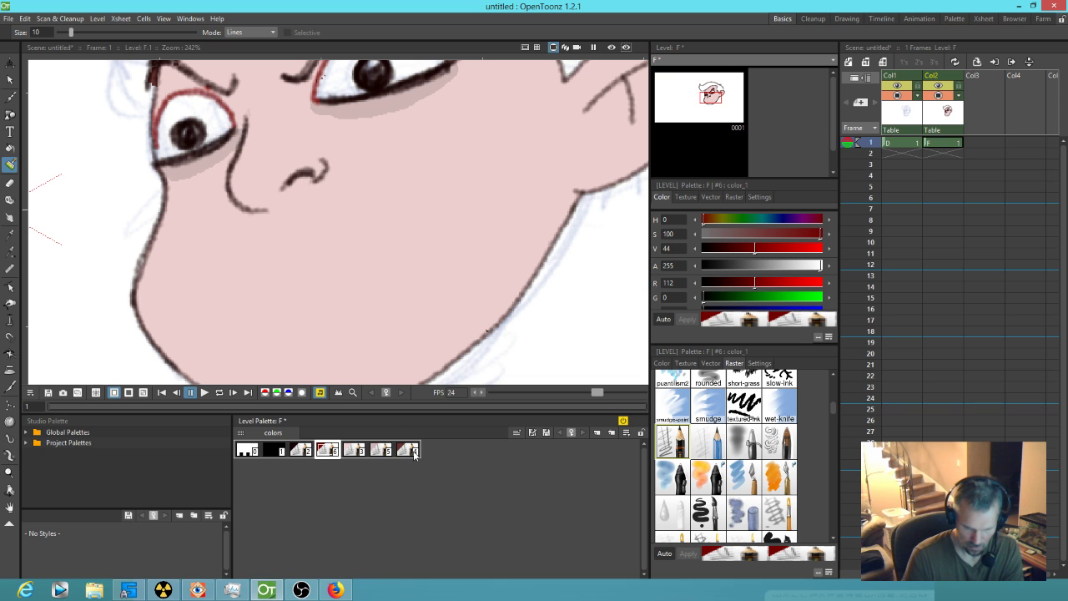
{"action": "left_click", "coordinate": [379, 451]}
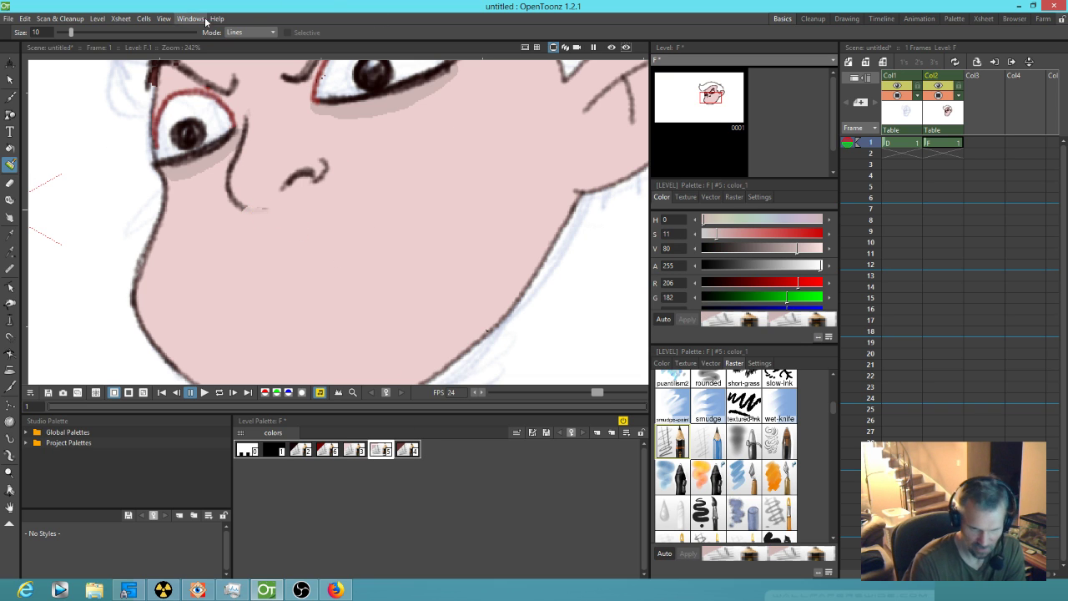
{"action": "left_click", "coordinate": [250, 33]}
{"action": "left_click", "coordinate": [252, 51]}
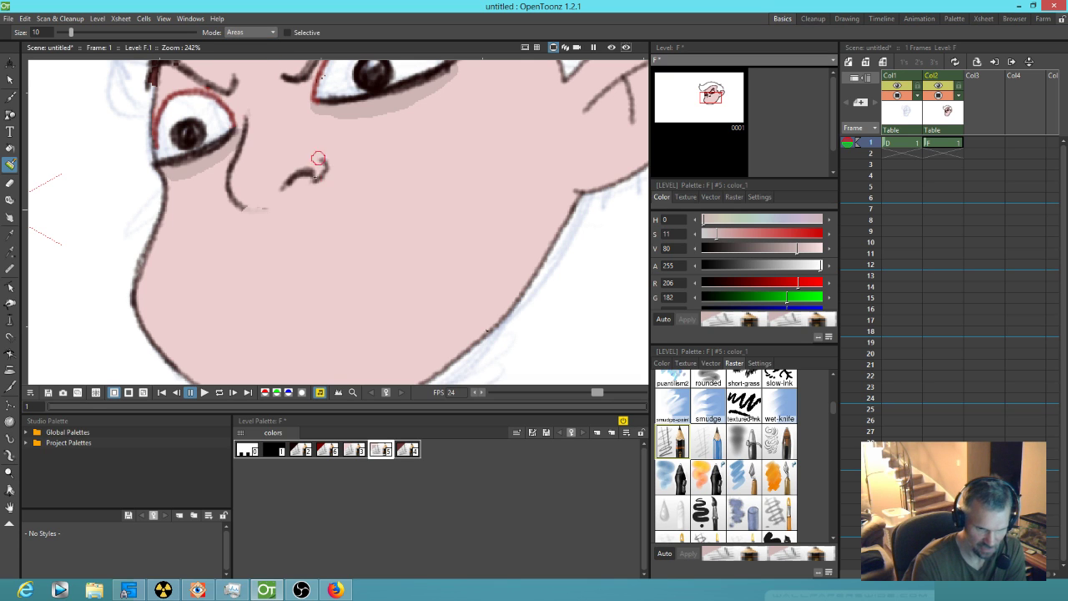
{"action": "mouse_move", "coordinate": [247, 207]}
{"action": "left_mouse_down"}
{"action": "mouse_move", "coordinate": [270, 209]}
{"action": "mouse_move", "coordinate": [320, 177]}
{"action": "mouse_move", "coordinate": [272, 222]}
{"action": "mouse_move", "coordinate": [308, 186]}
{"action": "mouse_move", "coordinate": [253, 215]}
{"action": "mouse_move", "coordinate": [319, 187]}
{"action": "mouse_move", "coordinate": [324, 165]}
{"action": "mouse_move", "coordinate": [246, 203]}
{"action": "mouse_move", "coordinate": [232, 194]}
{"action": "left_mouse_up"}
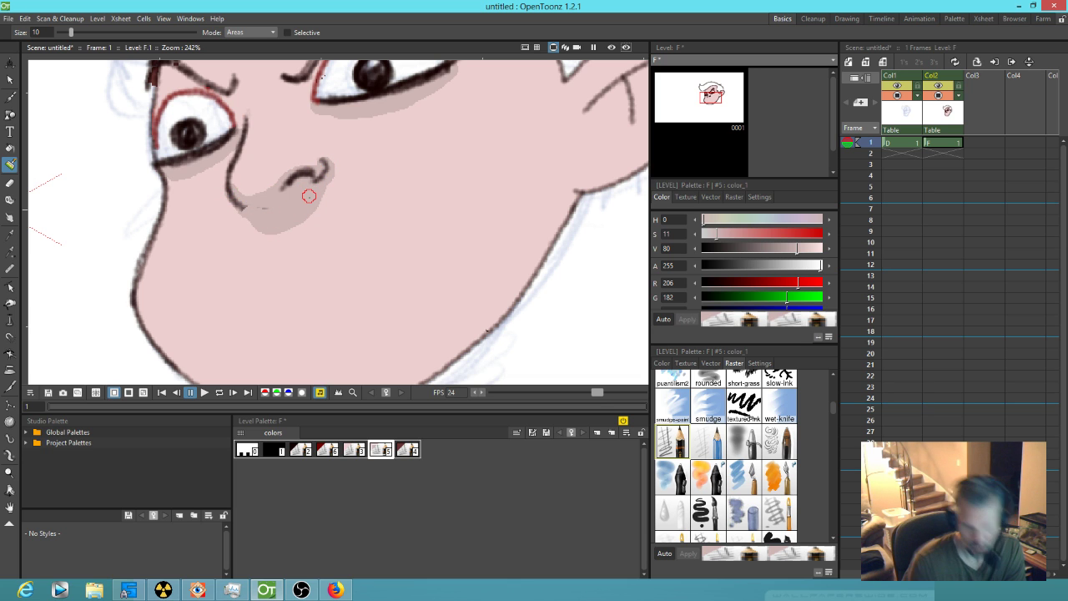
- Paint style #5 shadows inside the ear, along the chin and jaw, and on the forehead beneath the hairline
{"action": "scroll", "coordinate": [291, 228], "scroll_direction": "down", "scroll_amount": 4}
{"action": "left_click_drag", "start_coordinate": [407, 217], "coordinate": [370, 267]}
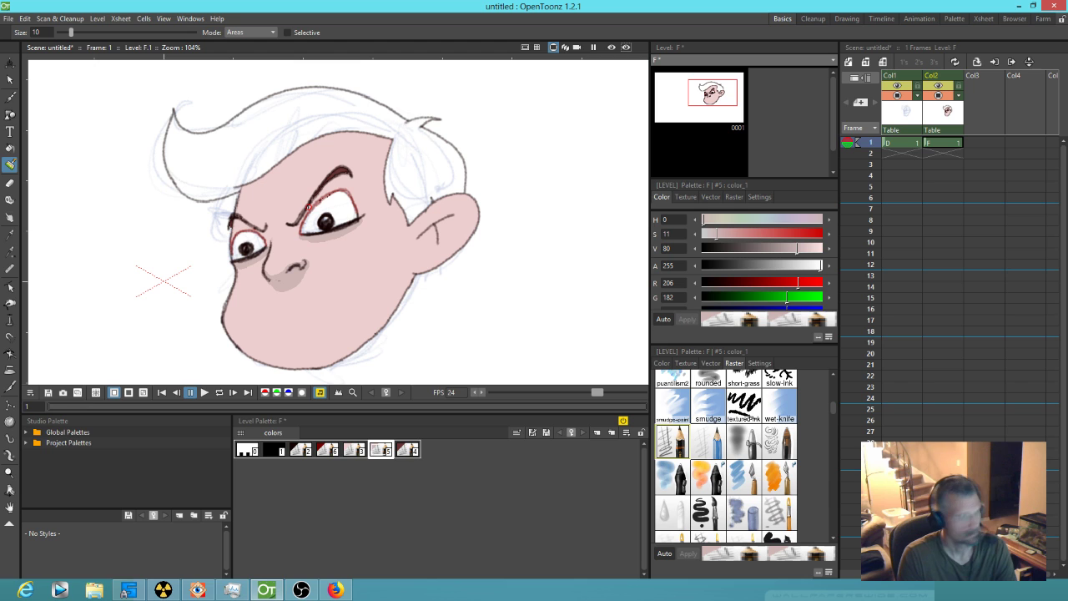
{"action": "mouse_move", "coordinate": [420, 238]}
{"action": "left_mouse_down"}
{"action": "mouse_move", "coordinate": [455, 217]}
{"action": "mouse_move", "coordinate": [439, 241]}
{"action": "left_mouse_up"}
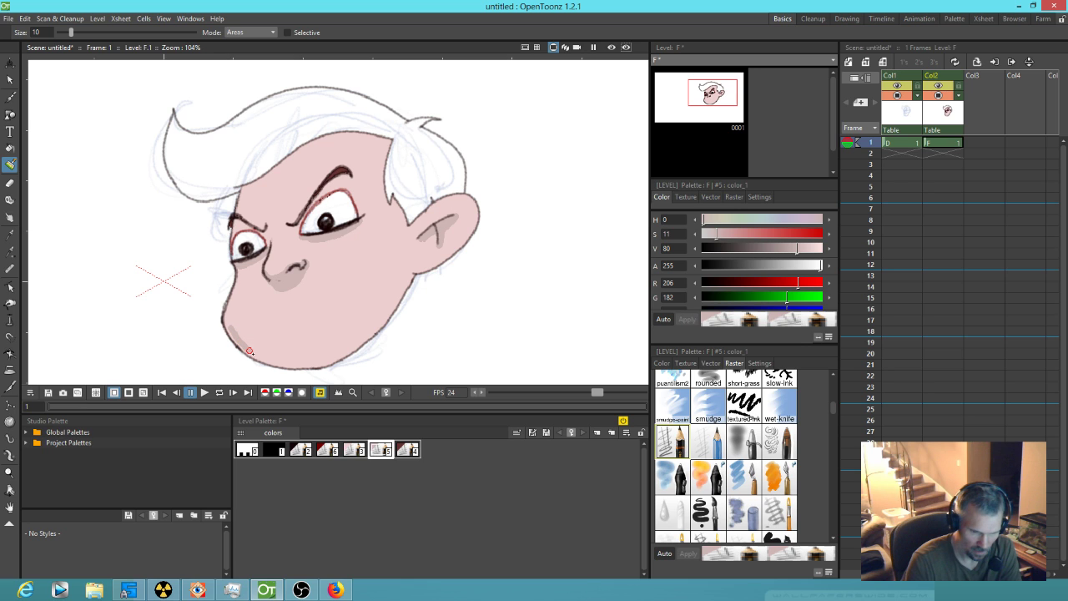
{"action": "mouse_move", "coordinate": [269, 361]}
{"action": "left_mouse_down"}
{"action": "mouse_move", "coordinate": [304, 365]}
{"action": "mouse_move", "coordinate": [353, 347]}
{"action": "mouse_move", "coordinate": [411, 278]}
{"action": "left_mouse_up"}
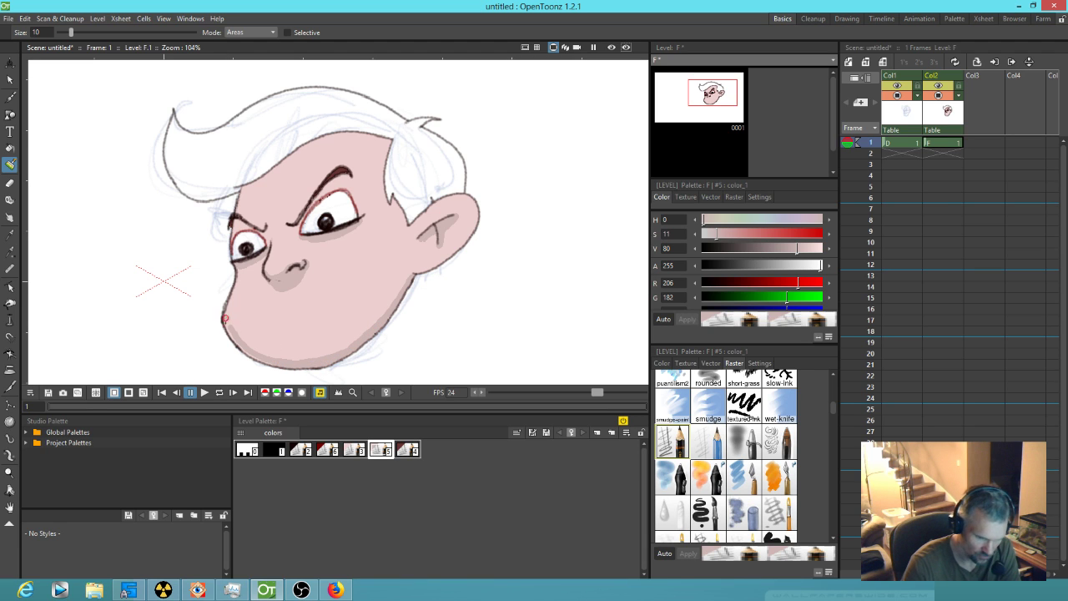
{"action": "mouse_move", "coordinate": [227, 314]}
{"action": "left_mouse_down"}
{"action": "mouse_move", "coordinate": [242, 340]}
{"action": "mouse_move", "coordinate": [277, 359]}
{"action": "mouse_move", "coordinate": [335, 356]}
{"action": "left_mouse_up"}
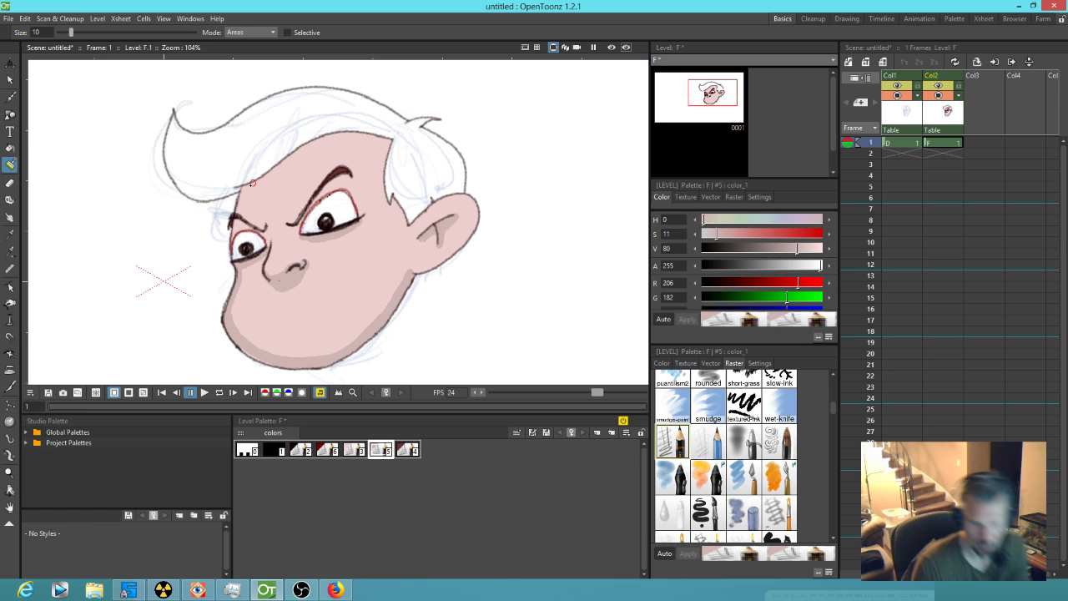
{"action": "mouse_move", "coordinate": [241, 190]}
{"action": "left_mouse_down"}
{"action": "mouse_move", "coordinate": [340, 135]}
{"action": "mouse_move", "coordinate": [389, 142]}
{"action": "mouse_move", "coordinate": [311, 150]}
{"action": "mouse_move", "coordinate": [244, 191]}
{"action": "mouse_move", "coordinate": [332, 146]}
{"action": "mouse_move", "coordinate": [380, 139]}
{"action": "mouse_move", "coordinate": [389, 144]}
{"action": "mouse_move", "coordinate": [380, 186]}
{"action": "left_mouse_up"}
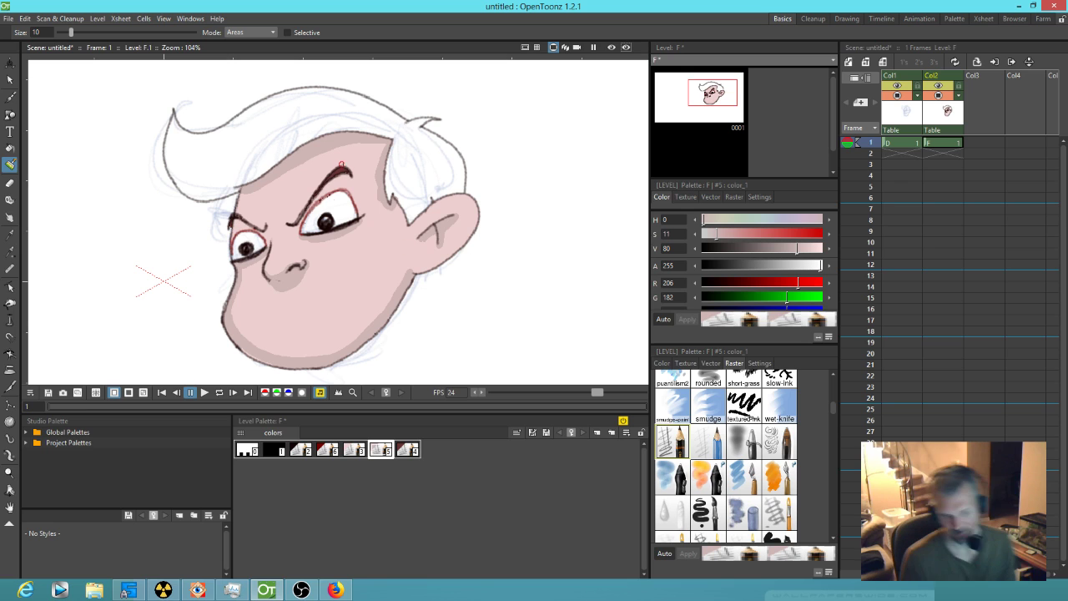
- Pick the eyebrow's brown style #4 from the drawing with the Style Picker
{"action": "left_click", "coordinate": [330, 451]}
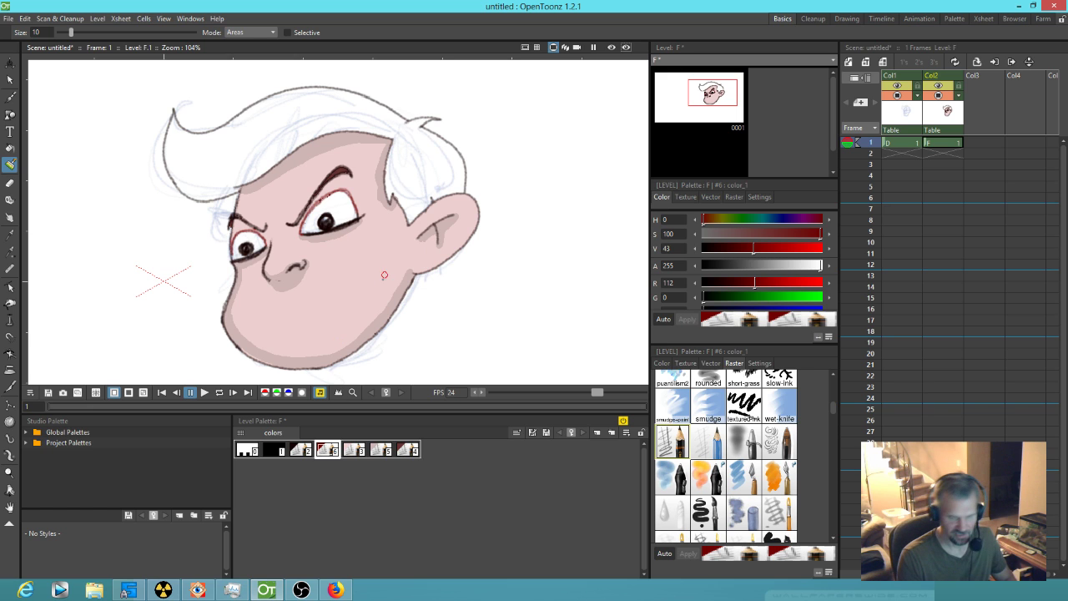
{"action": "left_click", "coordinate": [405, 451]}
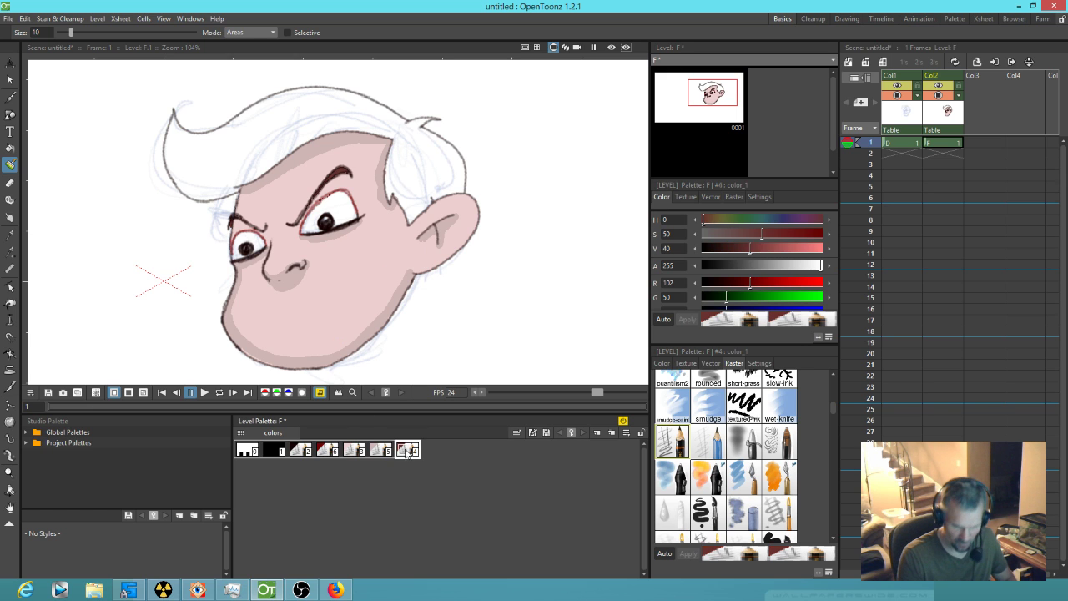
{"action": "left_click", "coordinate": [334, 444]}
{"action": "left_click", "coordinate": [406, 451]}
{"action": "left_click", "coordinate": [335, 448]}
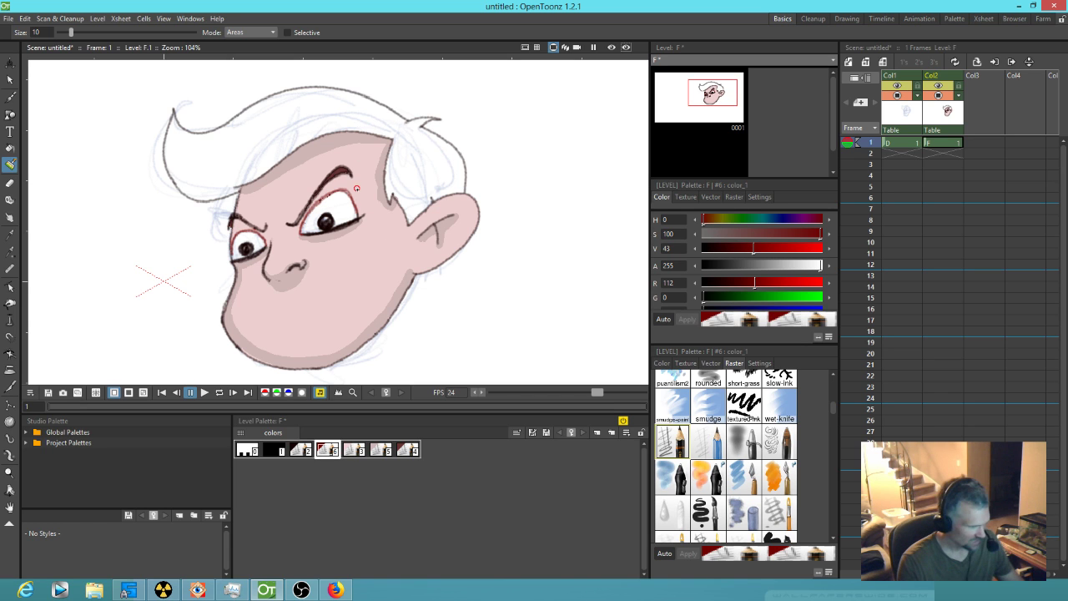
{"action": "key", "text": "k"}
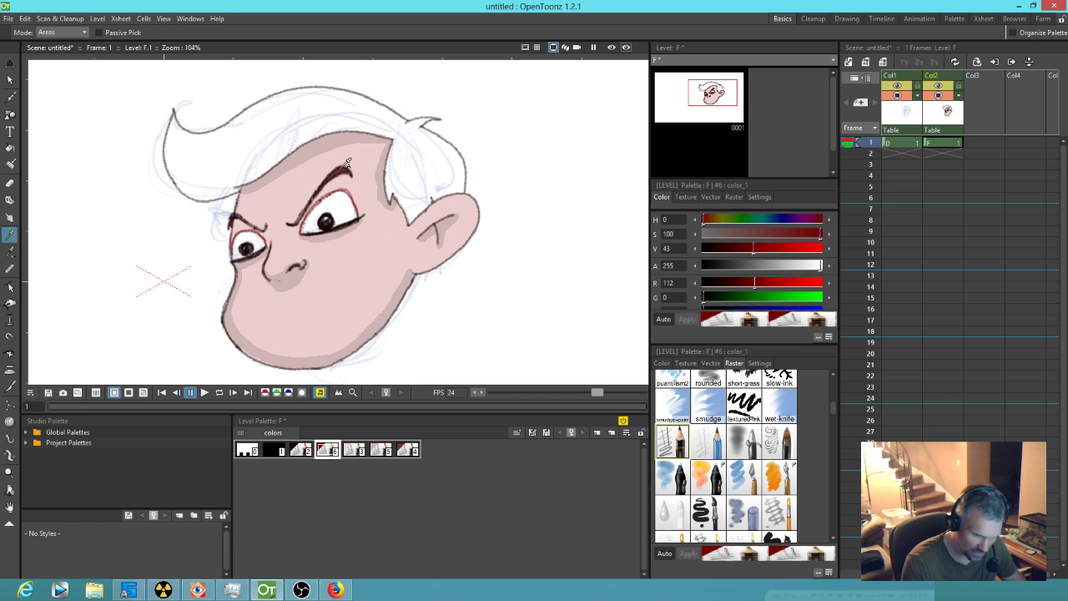
{"action": "left_click", "coordinate": [346, 162]}
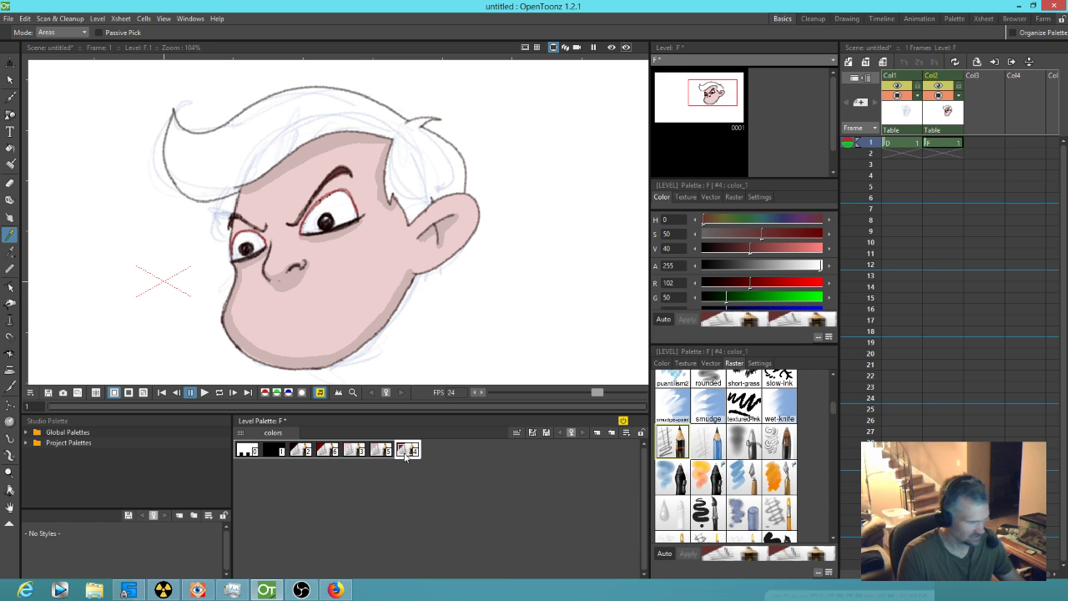
- Fill the hair with style #4 using a freehand area, and adjust the style to saturation 25 and value 57
{"action": "key", "text": "f"}
{"action": "mouse_move", "coordinate": [506, 175]}
{"action": "left_mouse_down"}
{"action": "mouse_move", "coordinate": [457, 94]}
{"action": "mouse_move", "coordinate": [302, 73]}
{"action": "mouse_move", "coordinate": [116, 173]}
{"action": "mouse_move", "coordinate": [185, 202]}
{"action": "mouse_move", "coordinate": [355, 138]}
{"action": "mouse_move", "coordinate": [413, 229]}
{"action": "mouse_move", "coordinate": [476, 202]}
{"action": "mouse_move", "coordinate": [507, 135]}
{"action": "left_mouse_up"}
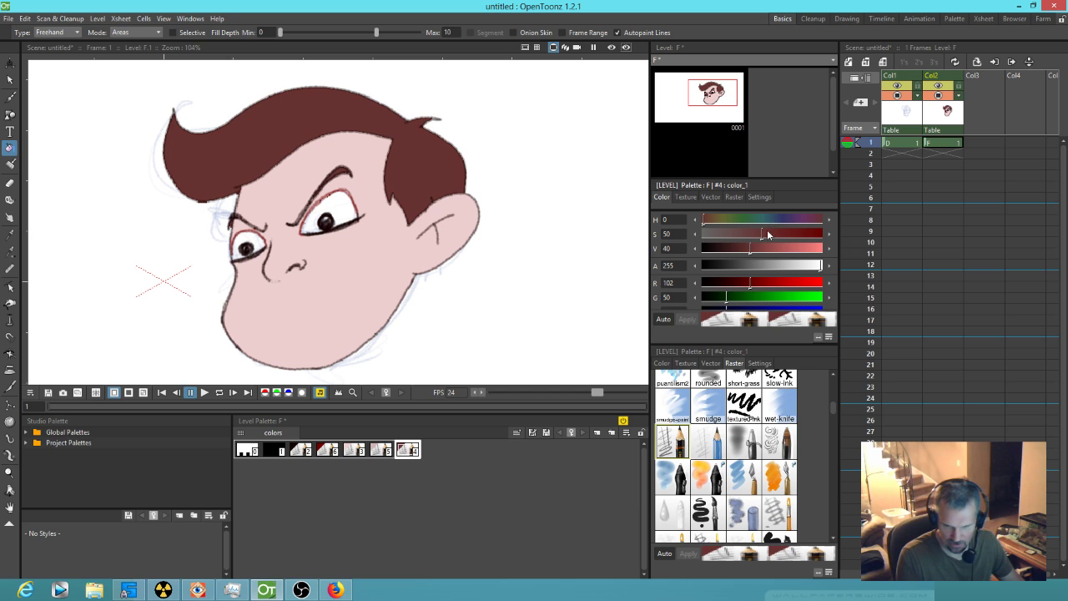
{"action": "left_click_drag", "start_coordinate": [762, 236], "coordinate": [751, 237]}
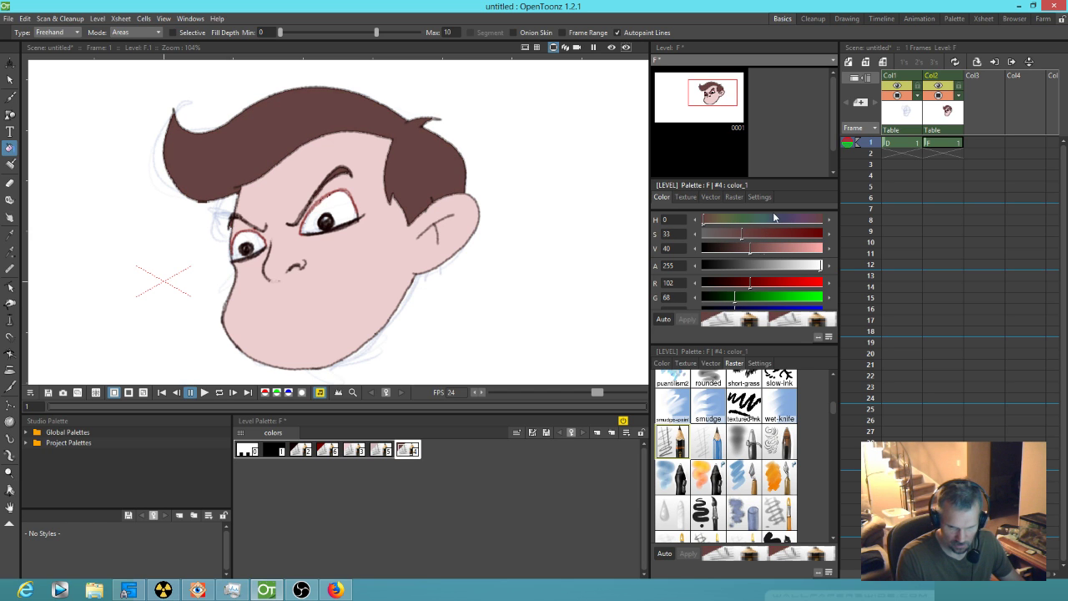
{"action": "mouse_move", "coordinate": [750, 252]}
{"action": "left_mouse_down"}
{"action": "mouse_move", "coordinate": [776, 249]}
{"action": "mouse_move", "coordinate": [732, 232]}
{"action": "mouse_move", "coordinate": [771, 255]}
{"action": "left_mouse_up"}
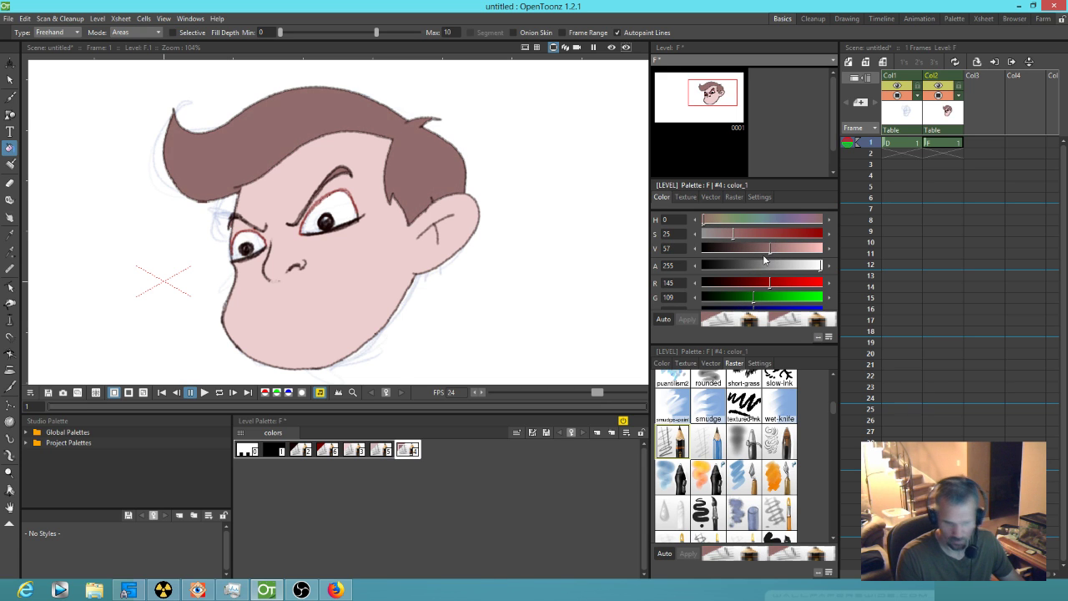
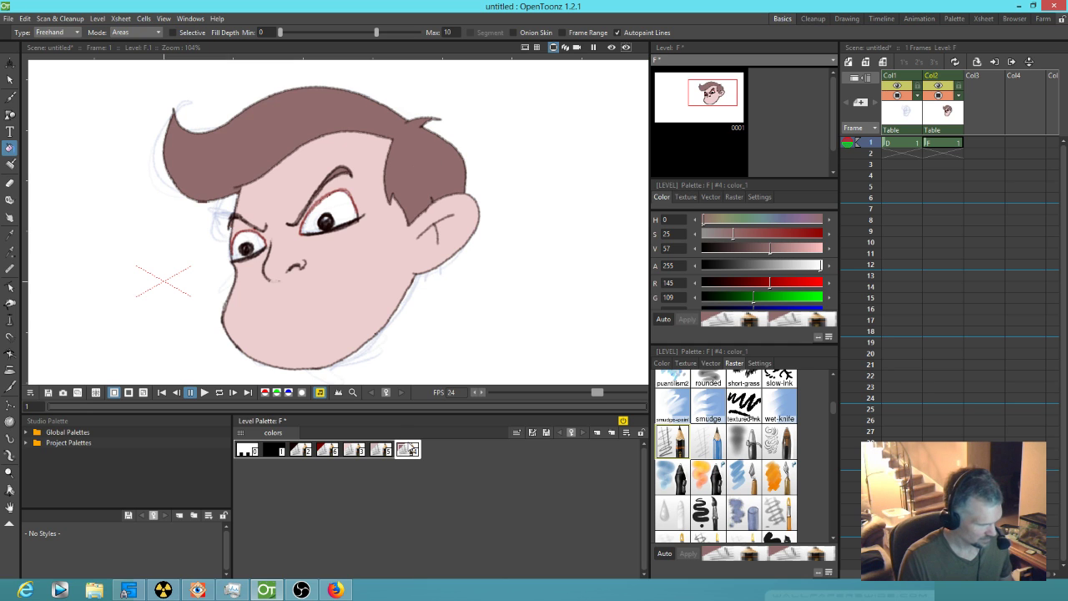
- Duplicate the hair style, darken the copy to value 45 as a shadow tone and switch to the Paint Brush
{"action": "key", "text": "ctrl+v"}
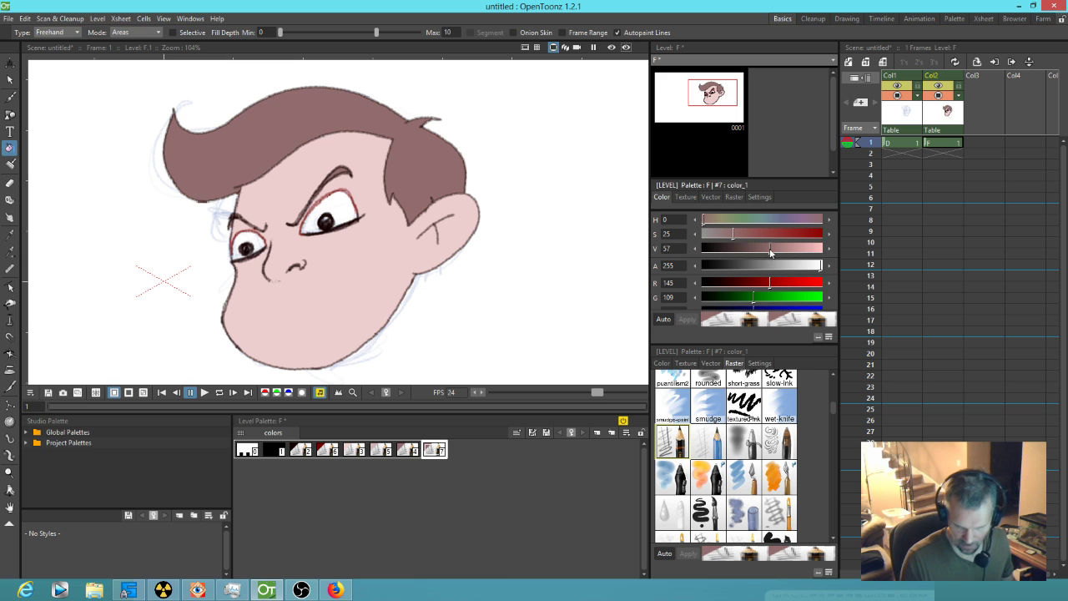
{"action": "left_click_drag", "start_coordinate": [769, 249], "coordinate": [755, 249]}
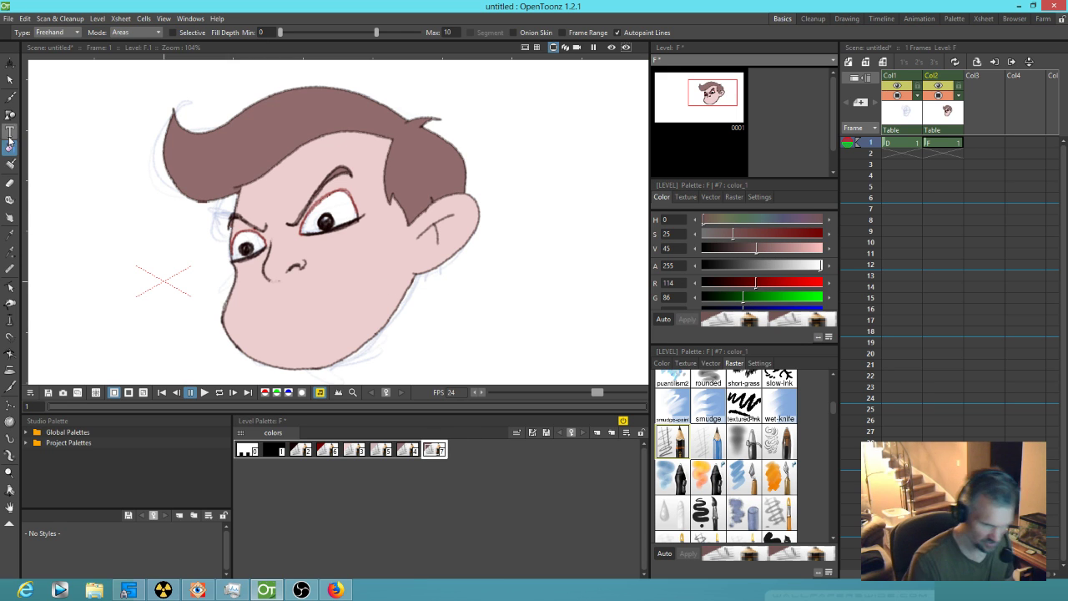
{"action": "left_click", "coordinate": [10, 165]}
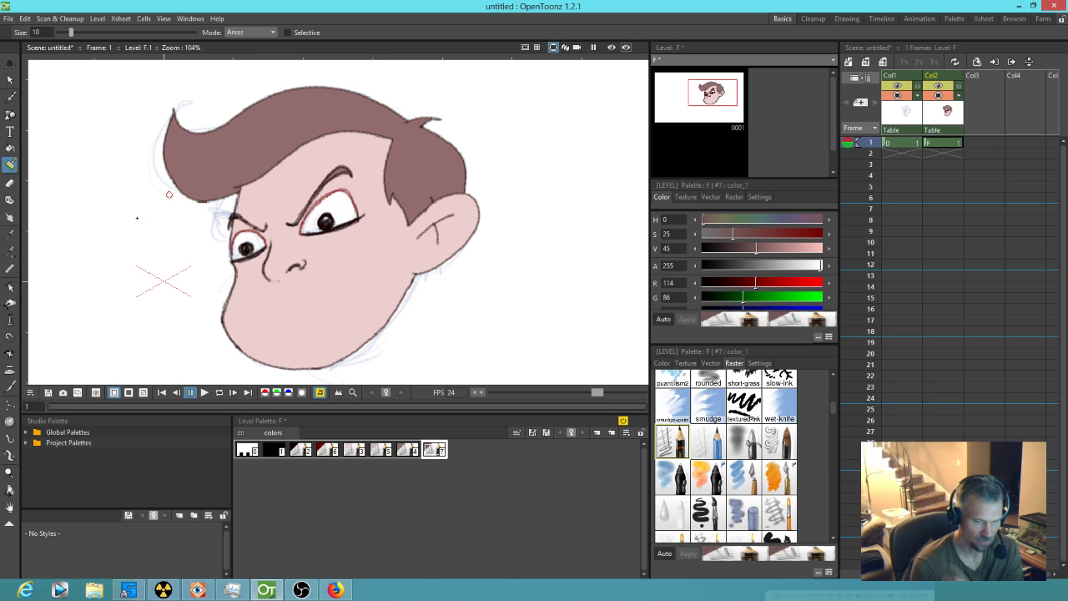
- Enlarge the Paint Brush to size 24, try shading the lower edge of the hair and undo the strokes
{"action": "mouse_move", "coordinate": [171, 167]}
{"action": "left_mouse_down"}
{"action": "mouse_move", "coordinate": [192, 191]}
{"action": "mouse_move", "coordinate": [215, 195]}
{"action": "left_mouse_up"}
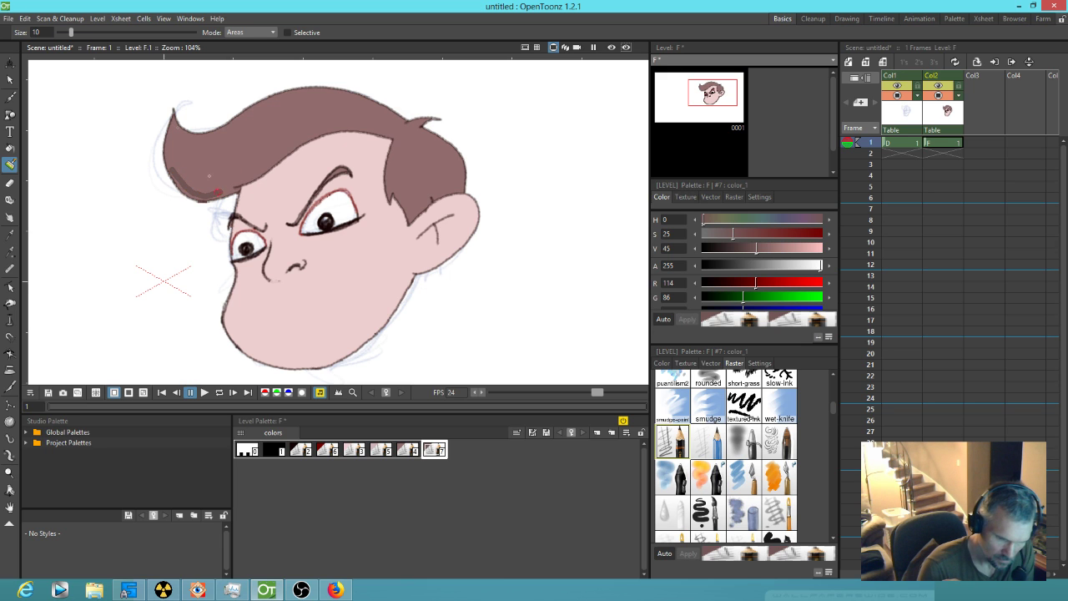
{"action": "left_click_drag", "start_coordinate": [71, 31], "coordinate": [90, 31]}
{"action": "mouse_move", "coordinate": [172, 158]}
{"action": "left_mouse_down"}
{"action": "mouse_move", "coordinate": [200, 187]}
{"action": "mouse_move", "coordinate": [232, 187]}
{"action": "mouse_move", "coordinate": [338, 130]}
{"action": "mouse_move", "coordinate": [395, 137]}
{"action": "left_mouse_up"}
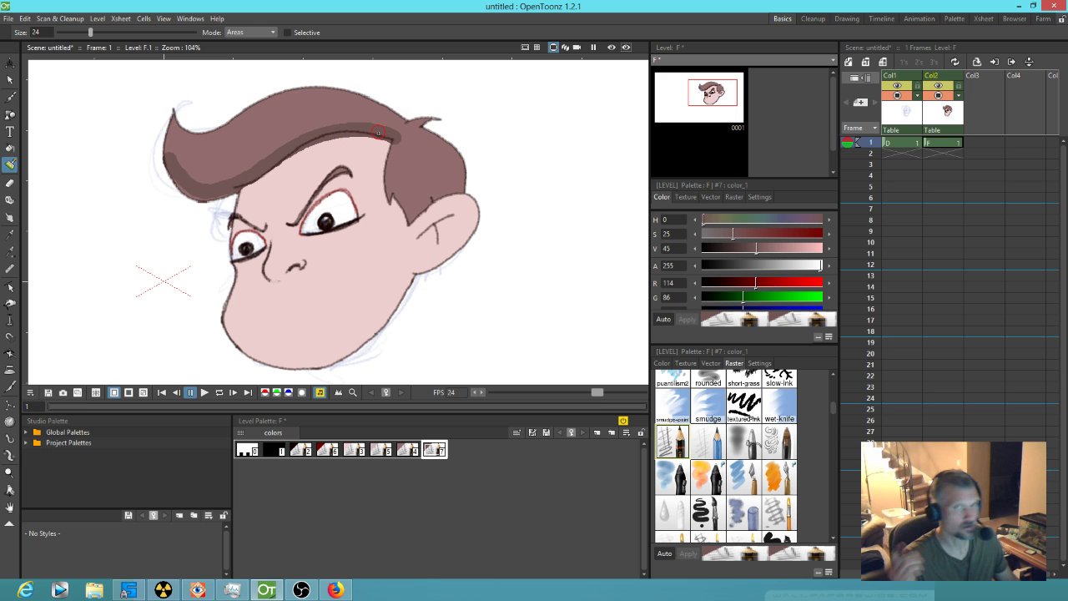
{"action": "key", "text": "ctrl+z"}
{"action": "key", "text": "ctrl+z"}
{"action": "key", "text": "ctrl+z"}
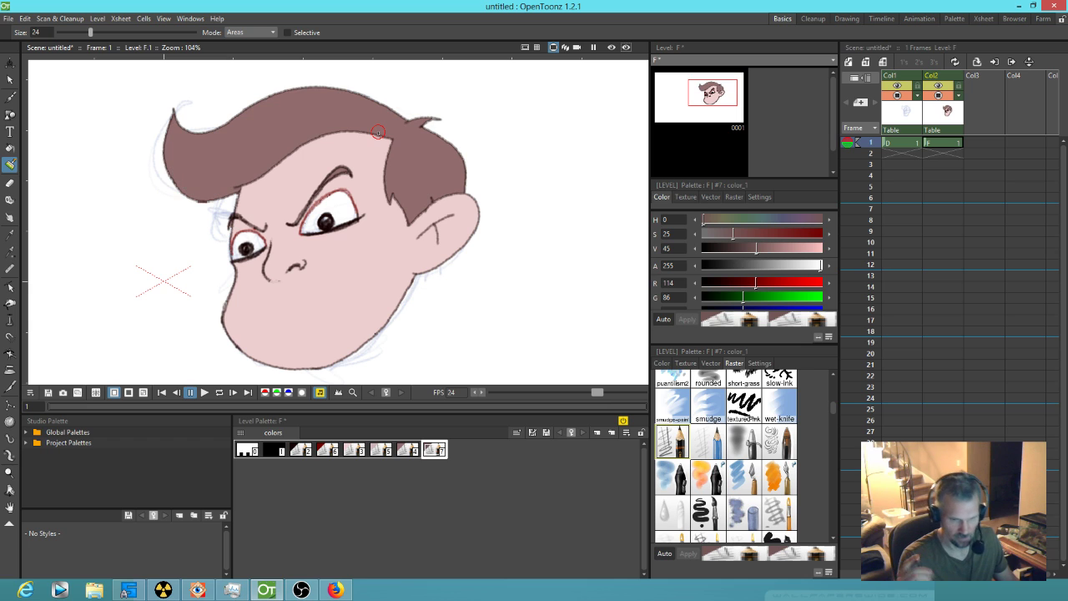
- Brush a shadow boundary through the hair and fill below it with style #7, and shade the skin along the hairline with style #5
{"action": "left_click", "coordinate": [11, 98]}
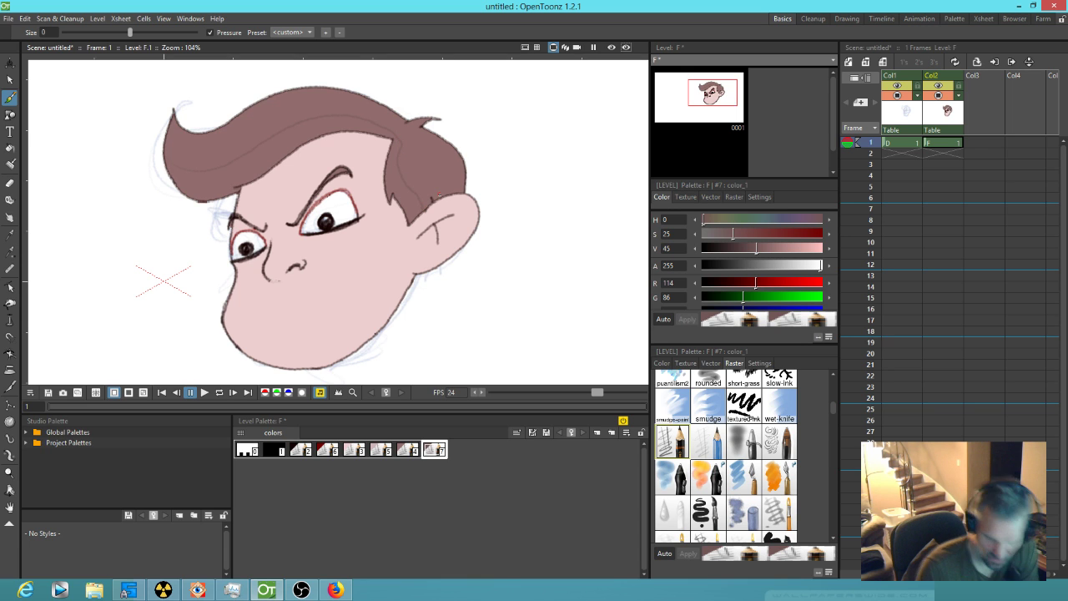
{"action": "key", "text": "f"}
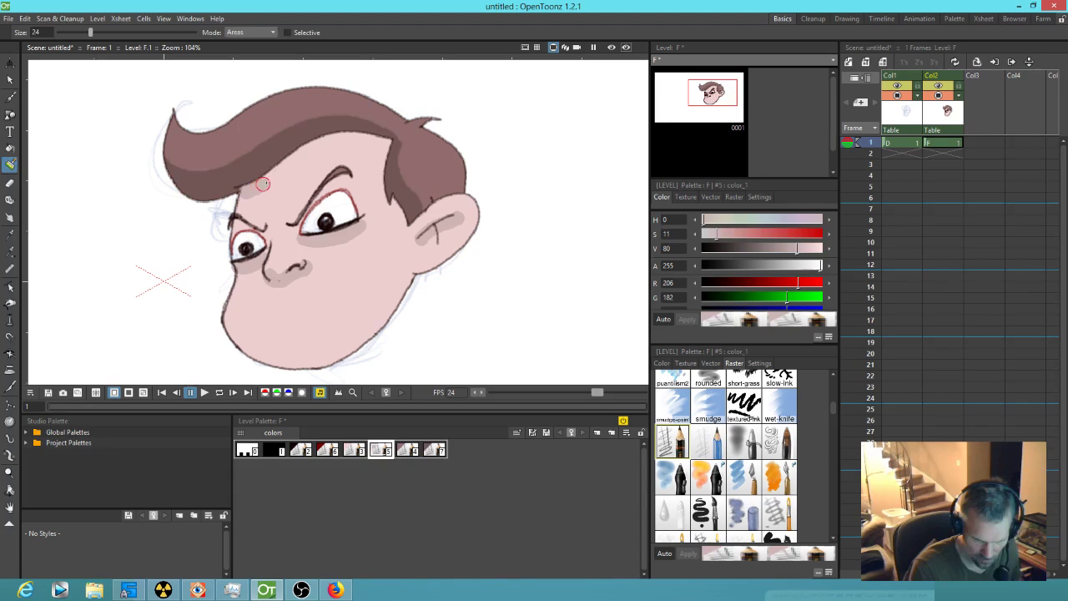
{"action": "mouse_move", "coordinate": [262, 184]}
{"action": "left_mouse_down"}
{"action": "mouse_move", "coordinate": [329, 141]}
{"action": "mouse_move", "coordinate": [394, 137]}
{"action": "mouse_move", "coordinate": [377, 170]}
{"action": "mouse_move", "coordinate": [405, 228]}
{"action": "left_mouse_up"}
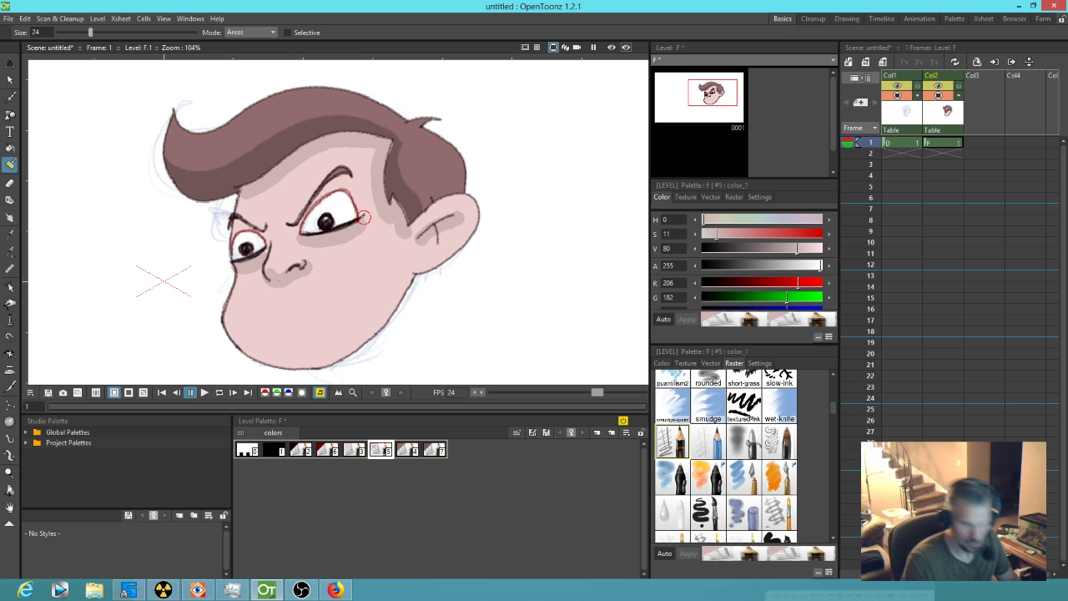
- Shade the skin between the eyebrows and the eyes with style #5, closing the shadow edge with the brush and filling it in Areas mode
{"action": "mouse_move", "coordinate": [354, 196]}
{"action": "left_mouse_down"}
{"action": "mouse_move", "coordinate": [363, 216]}
{"action": "mouse_move", "coordinate": [353, 185]}
{"action": "left_mouse_up"}
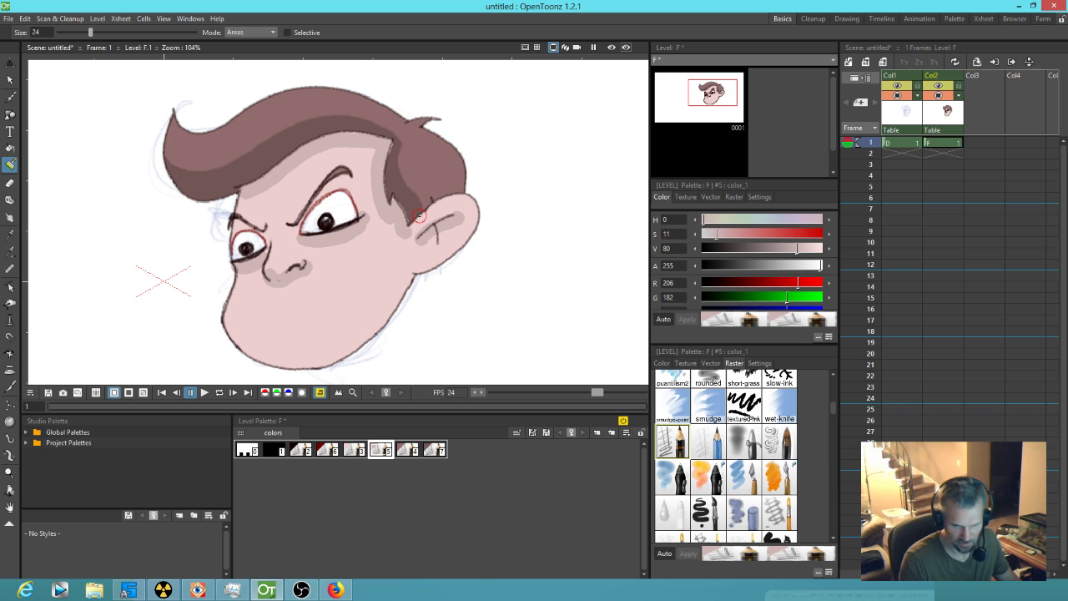
{"action": "key", "text": "b"}
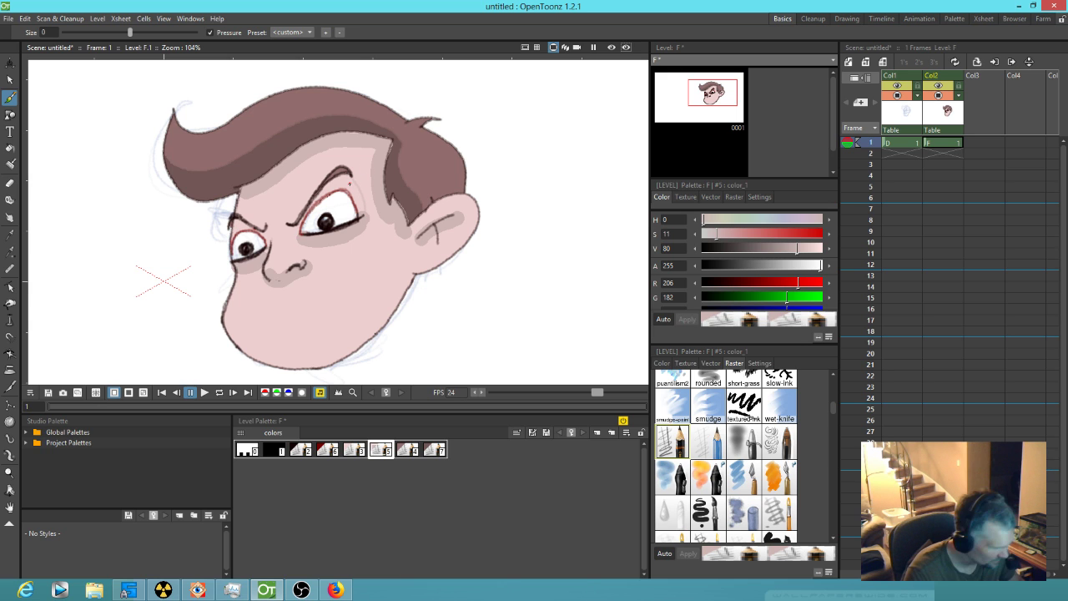
{"action": "key", "text": "f"}
{"action": "left_click", "coordinate": [72, 32]}
{"action": "left_click", "coordinate": [50, 41]}
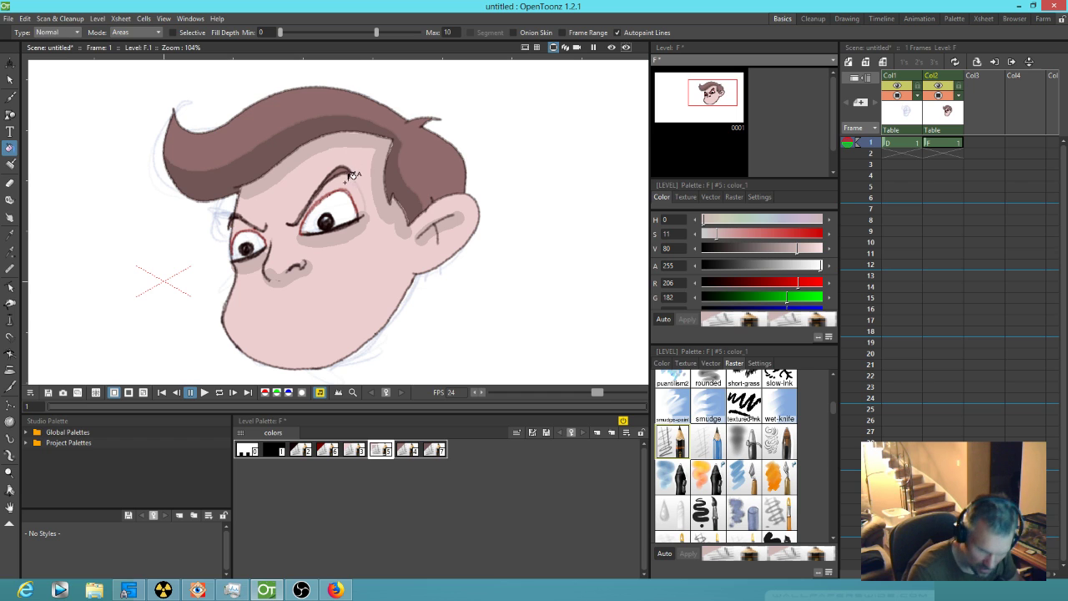
{"action": "left_click", "coordinate": [239, 228]}
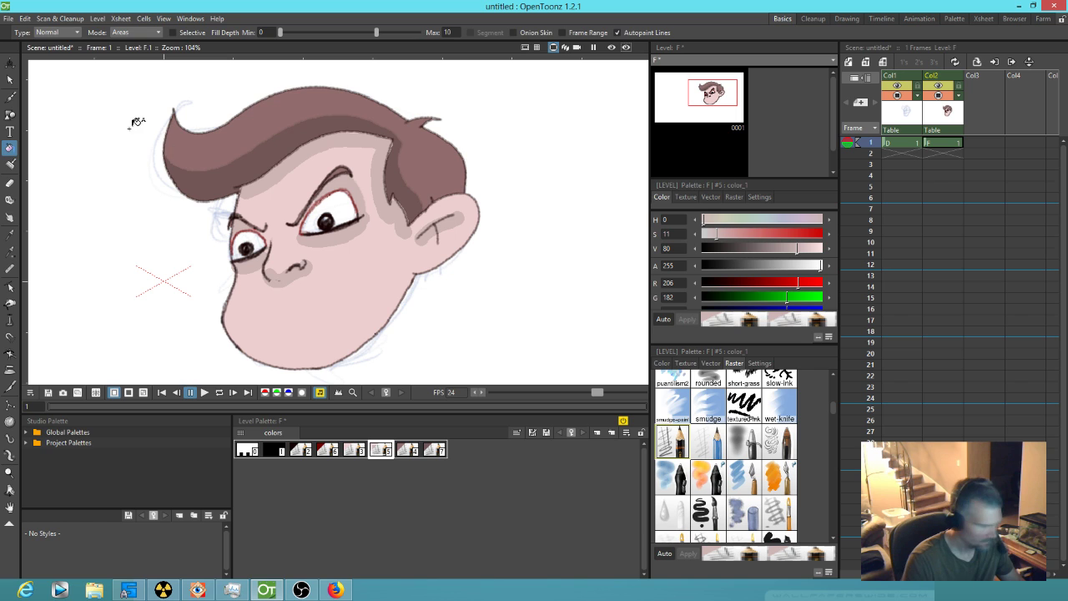
- Brush a shadow boundary across the lower jaw and fill the area beneath it with style #5
{"action": "left_click", "coordinate": [11, 98]}
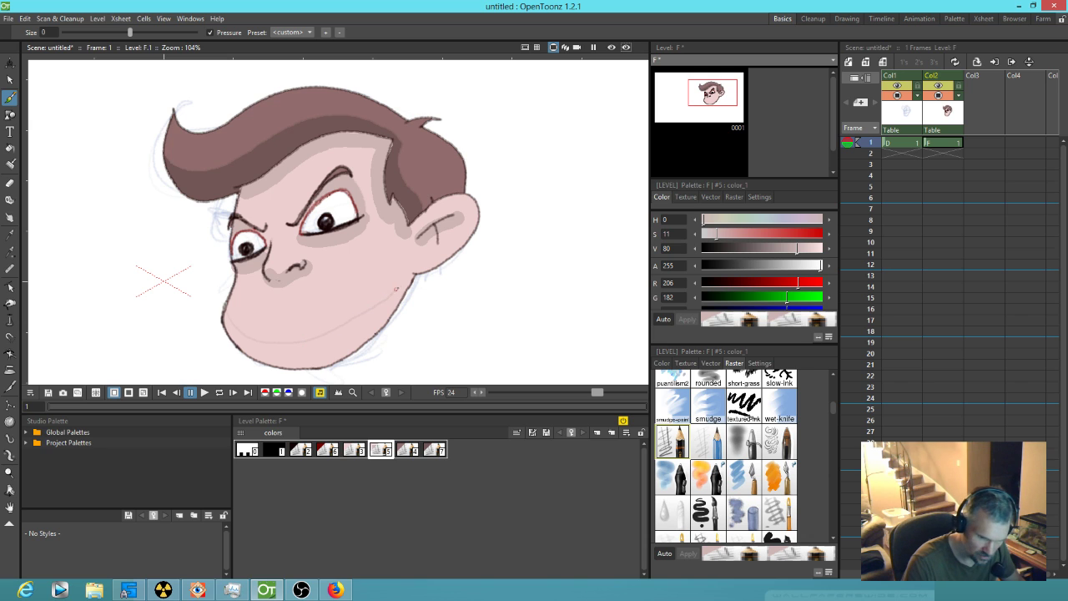
{"action": "key", "text": "f"}
{"action": "left_click", "coordinate": [365, 325]}
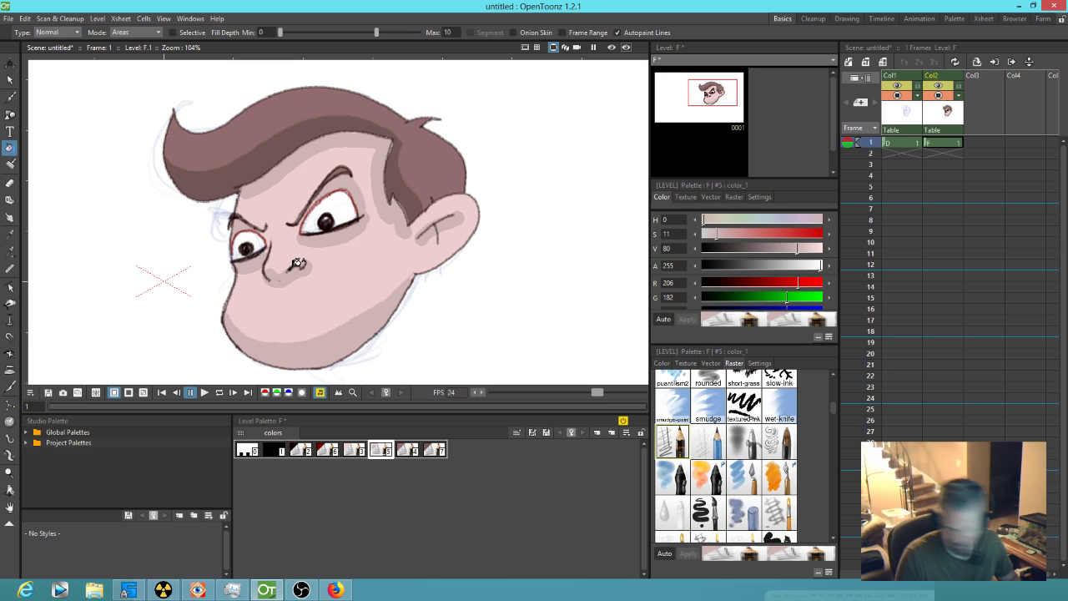
- Erase the red outlines, lower lids and pupils of both eyes with the Eraser in Lines mode
{"action": "key", "text": "a"}
{"action": "left_click_drag", "start_coordinate": [351, 219], "coordinate": [315, 229]}
{"action": "left_click_drag", "start_coordinate": [254, 252], "coordinate": [244, 242]}
{"action": "mouse_move", "coordinate": [341, 214]}
{"action": "left_mouse_down"}
{"action": "mouse_move", "coordinate": [336, 202]}
{"action": "mouse_move", "coordinate": [313, 226]}
{"action": "left_mouse_up"}
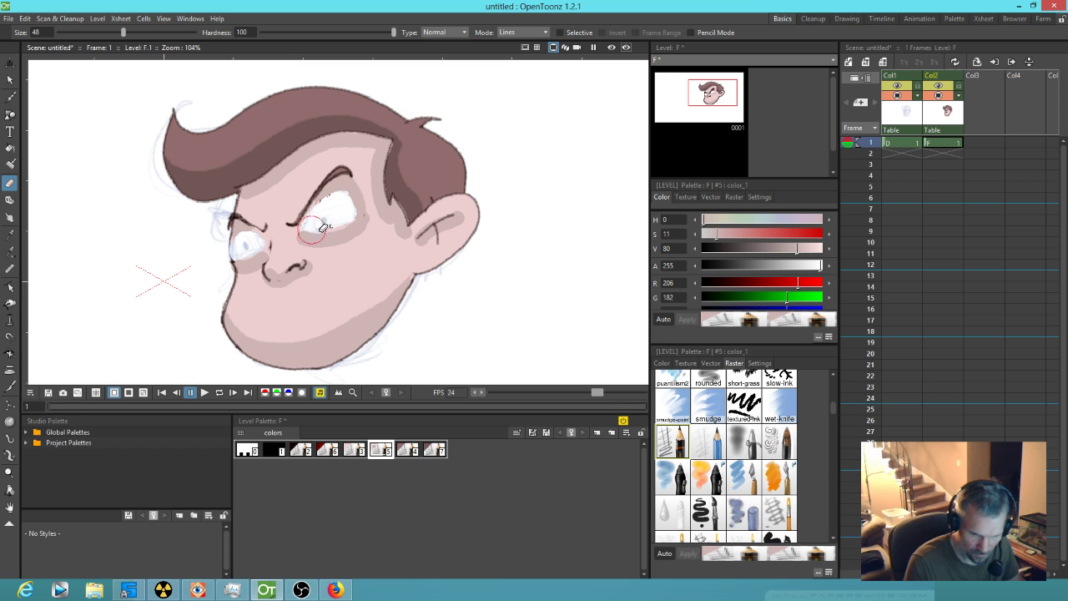
- Redraw the outlines of both eyes over the sketch with the brush in style #2
{"action": "left_click", "coordinate": [306, 450]}
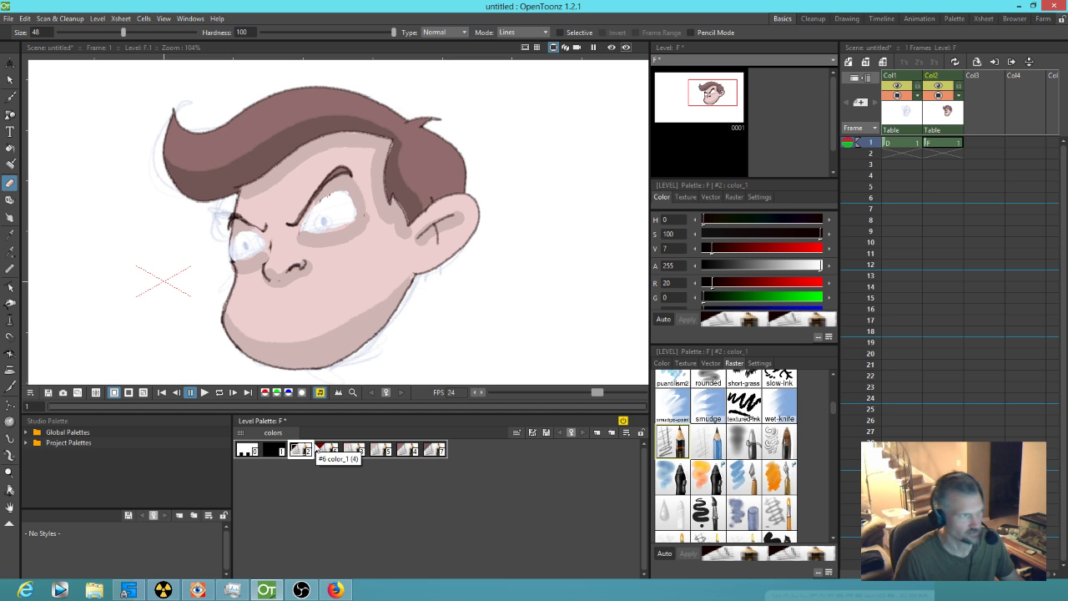
{"action": "key", "text": "b"}
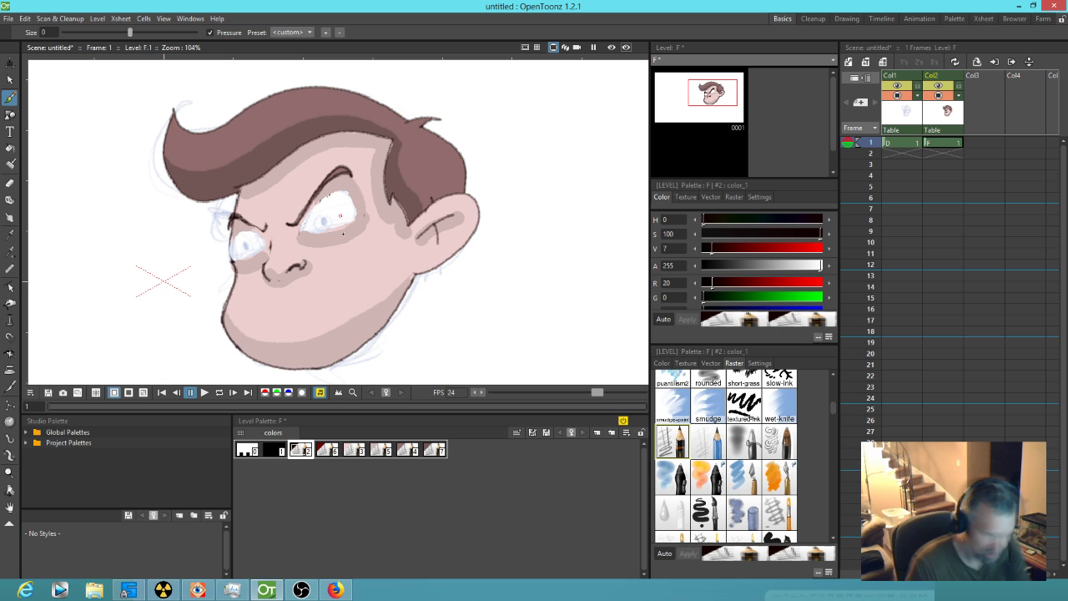
{"action": "key", "text": "shift+space"}
{"action": "left_click_drag", "start_coordinate": [319, 239], "coordinate": [374, 200]}
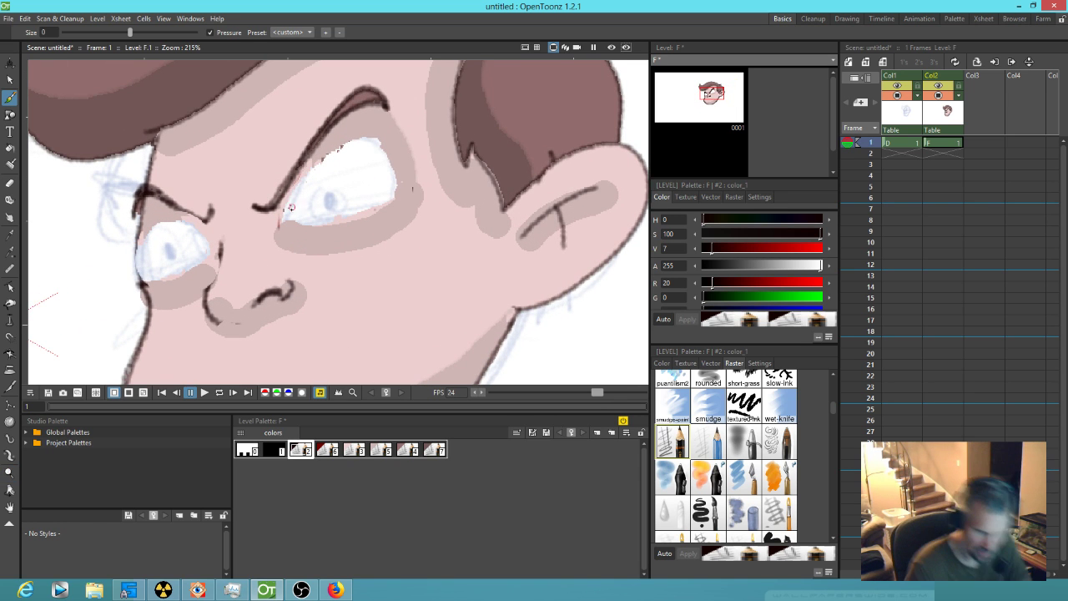
{"action": "mouse_move", "coordinate": [283, 215]}
{"action": "left_mouse_down"}
{"action": "mouse_move", "coordinate": [299, 181]}
{"action": "mouse_move", "coordinate": [287, 198]}
{"action": "mouse_move", "coordinate": [354, 141]}
{"action": "mouse_move", "coordinate": [392, 136]}
{"action": "mouse_move", "coordinate": [363, 144]}
{"action": "mouse_move", "coordinate": [394, 177]}
{"action": "mouse_move", "coordinate": [386, 154]}
{"action": "mouse_move", "coordinate": [395, 193]}
{"action": "left_mouse_up"}
{"action": "mouse_move", "coordinate": [139, 277]}
{"action": "left_mouse_down"}
{"action": "mouse_move", "coordinate": [149, 234]}
{"action": "mouse_move", "coordinate": [165, 224]}
{"action": "mouse_move", "coordinate": [197, 225]}
{"action": "mouse_move", "coordinate": [213, 252]}
{"action": "left_mouse_up"}
{"action": "mouse_move", "coordinate": [287, 195]}
{"action": "left_mouse_down"}
{"action": "mouse_move", "coordinate": [287, 221]}
{"action": "mouse_move", "coordinate": [288, 211]}
{"action": "mouse_move", "coordinate": [329, 227]}
{"action": "mouse_move", "coordinate": [297, 221]}
{"action": "mouse_move", "coordinate": [355, 219]}
{"action": "mouse_move", "coordinate": [315, 225]}
{"action": "mouse_move", "coordinate": [381, 204]}
{"action": "left_mouse_up"}
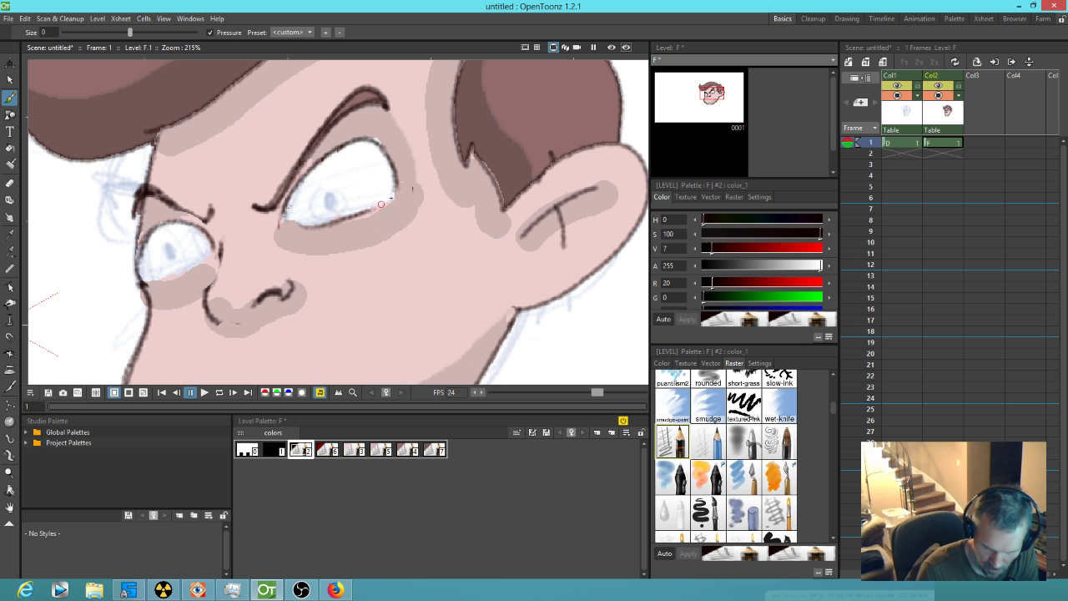
{"action": "left_click_drag", "start_coordinate": [143, 282], "coordinate": [214, 257]}
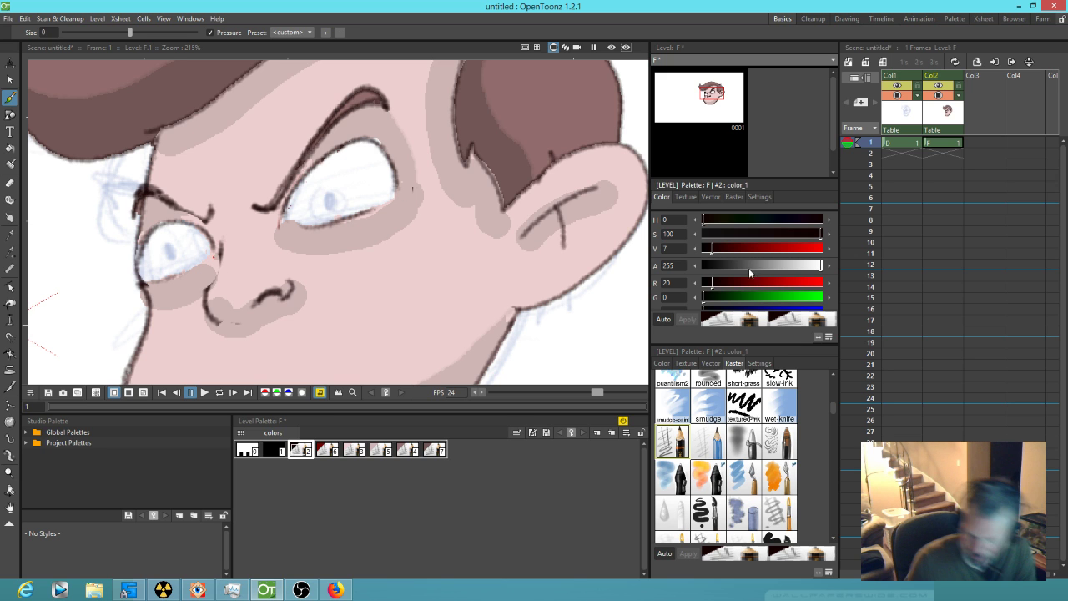
- Set the red value of style #2 to 57 and draw a small pupil in each eye
{"action": "mouse_move", "coordinate": [716, 285]}
{"action": "left_mouse_down"}
{"action": "mouse_move", "coordinate": [807, 285]}
{"action": "mouse_move", "coordinate": [718, 285]}
{"action": "mouse_move", "coordinate": [731, 283]}
{"action": "left_mouse_up"}
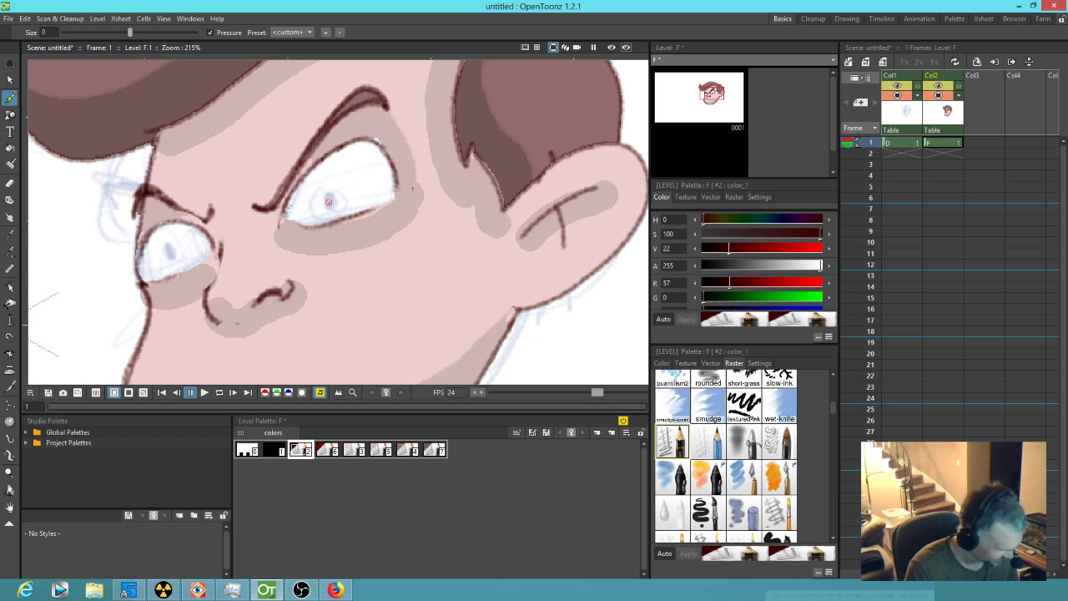
{"action": "left_click_drag", "start_coordinate": [329, 199], "coordinate": [333, 203]}
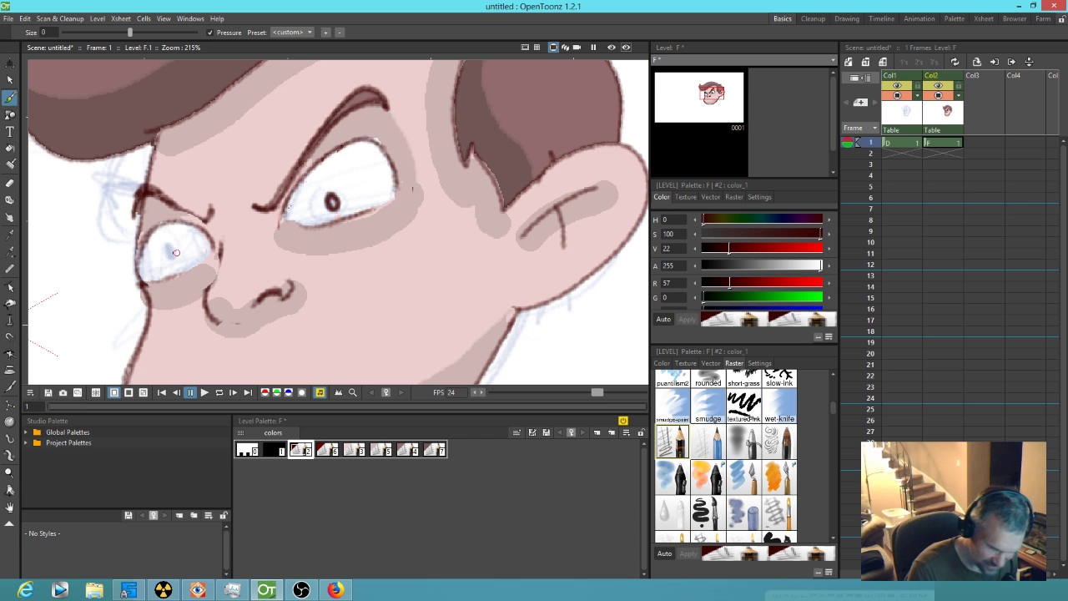
{"action": "left_click_drag", "start_coordinate": [166, 256], "coordinate": [169, 259]}
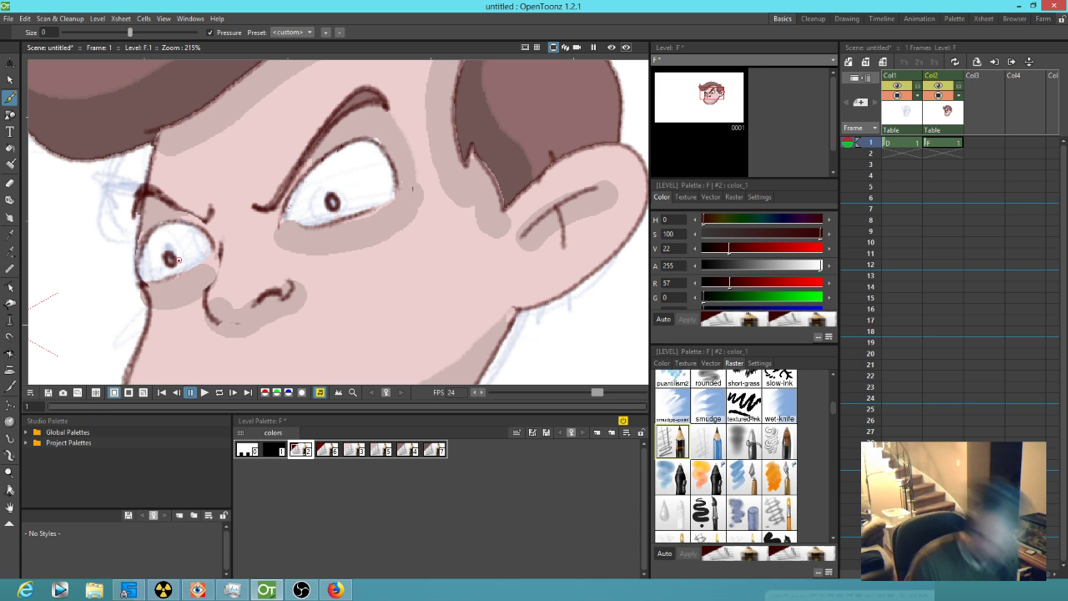
- Delete the rough sketch column from the xsheet and extend the coloured head drawing to frame 24
{"action": "scroll", "coordinate": [314, 278], "scroll_direction": "down", "scroll_amount": 3}
{"action": "mouse_move", "coordinate": [393, 295]}
{"action": "left_mouse_down"}
{"action": "mouse_move", "coordinate": [392, 239]}
{"action": "mouse_move", "coordinate": [333, 270]}
{"action": "left_mouse_up"}
{"action": "scroll", "coordinate": [398, 249], "scroll_direction": "down", "scroll_amount": 1}
{"action": "scroll", "coordinate": [399, 249], "scroll_direction": "down", "scroll_amount": 1}
{"action": "scroll", "coordinate": [365, 252], "scroll_direction": "down", "scroll_amount": 2}
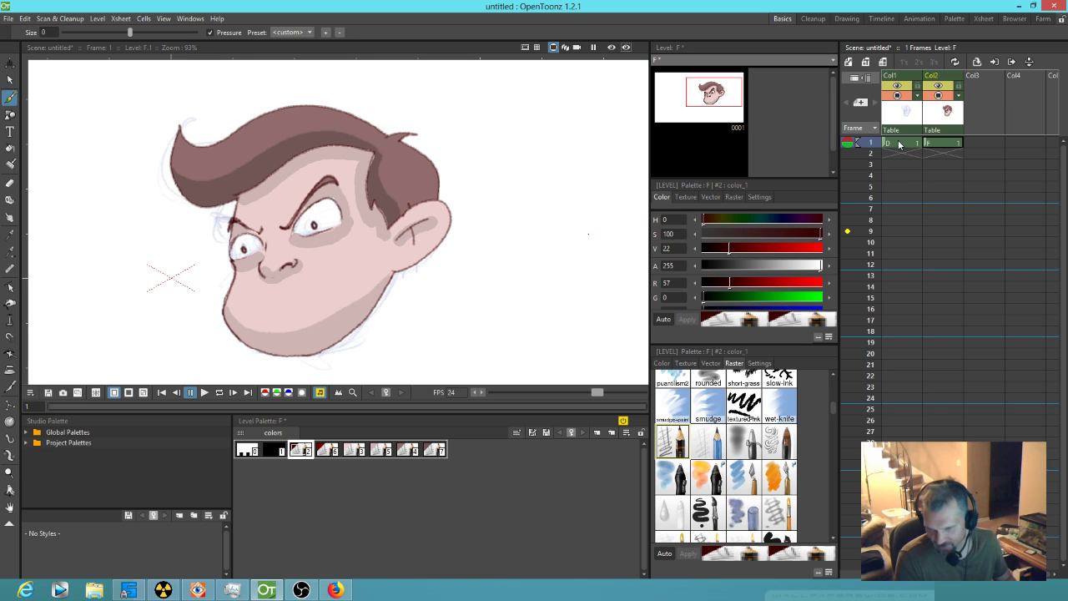
{"action": "left_click", "coordinate": [904, 122]}
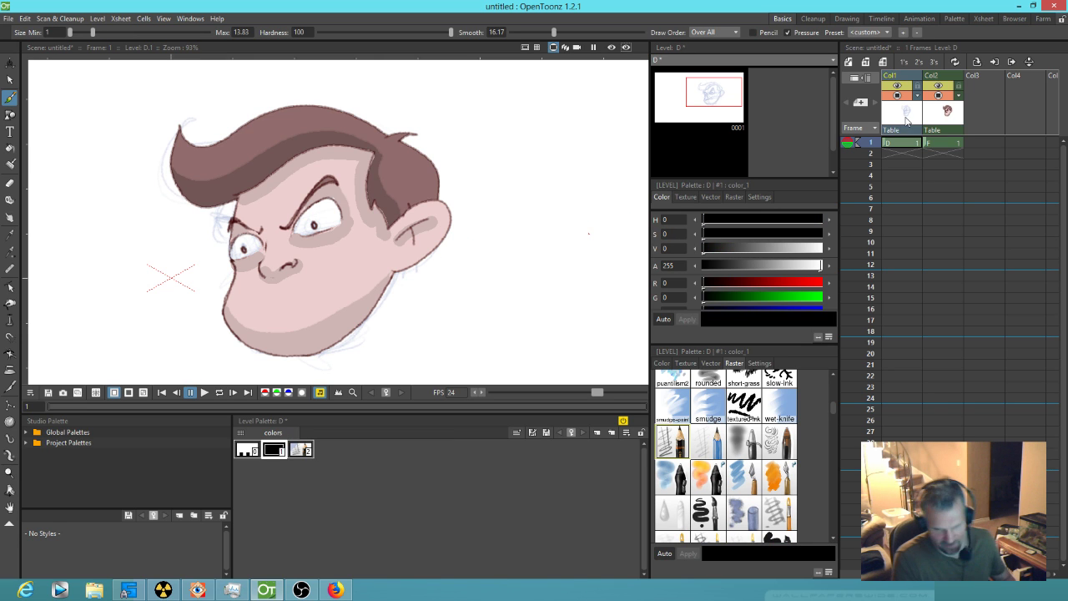
{"action": "key", "text": "Delete"}
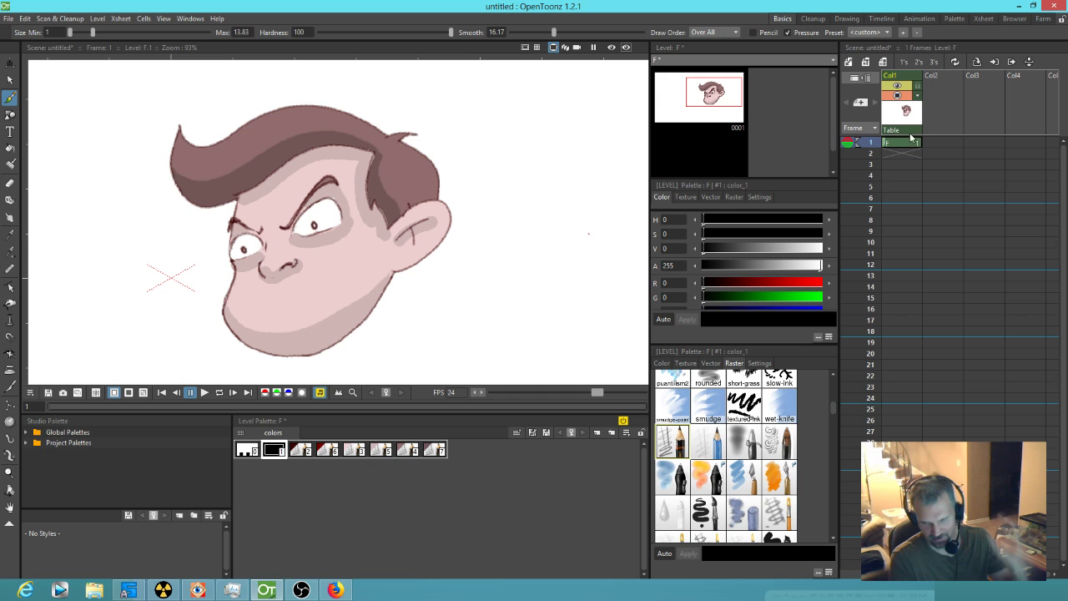
{"action": "left_click", "coordinate": [914, 143]}
{"action": "left_click_drag", "start_coordinate": [913, 151], "coordinate": [901, 407]}
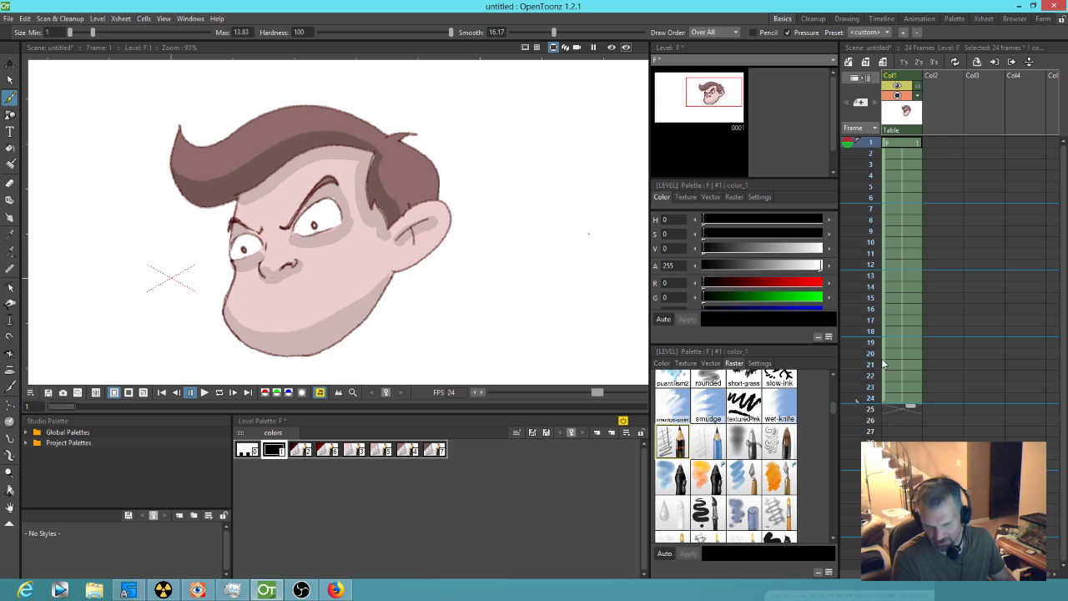
- Draw a mouth line with the raster pencil brush on a new level in column 2 and extend it to frame 24
{"action": "left_click", "coordinate": [930, 142]}
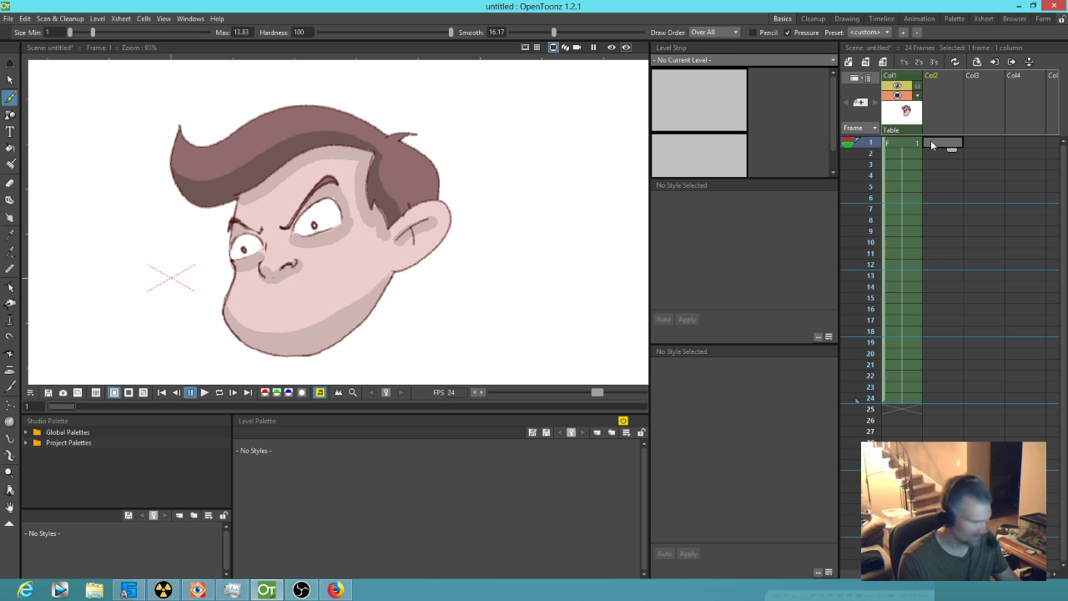
{"action": "left_click", "coordinate": [260, 311]}
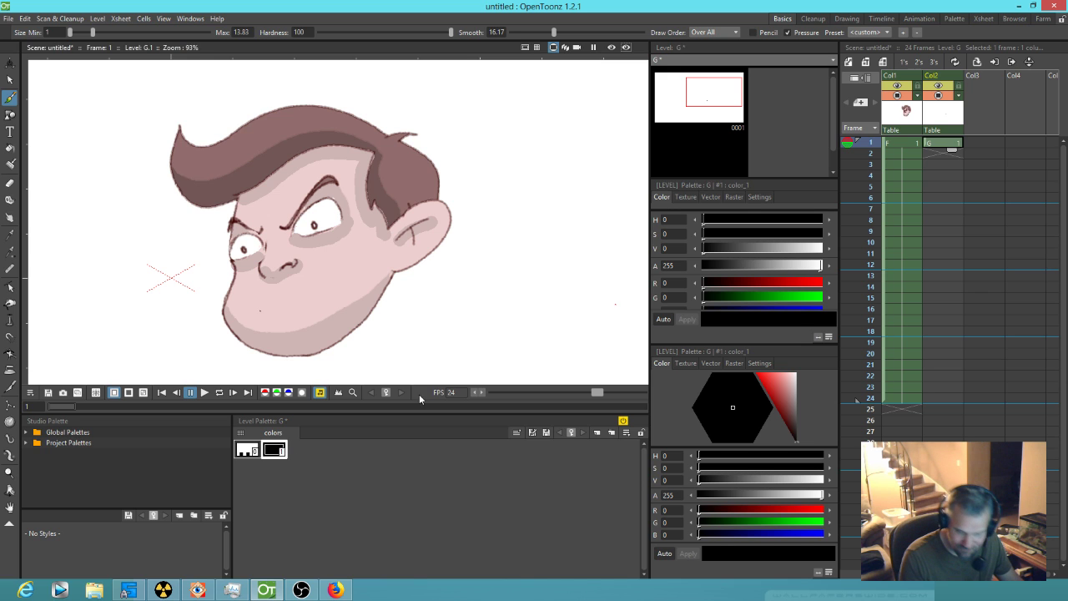
{"action": "left_click", "coordinate": [734, 197]}
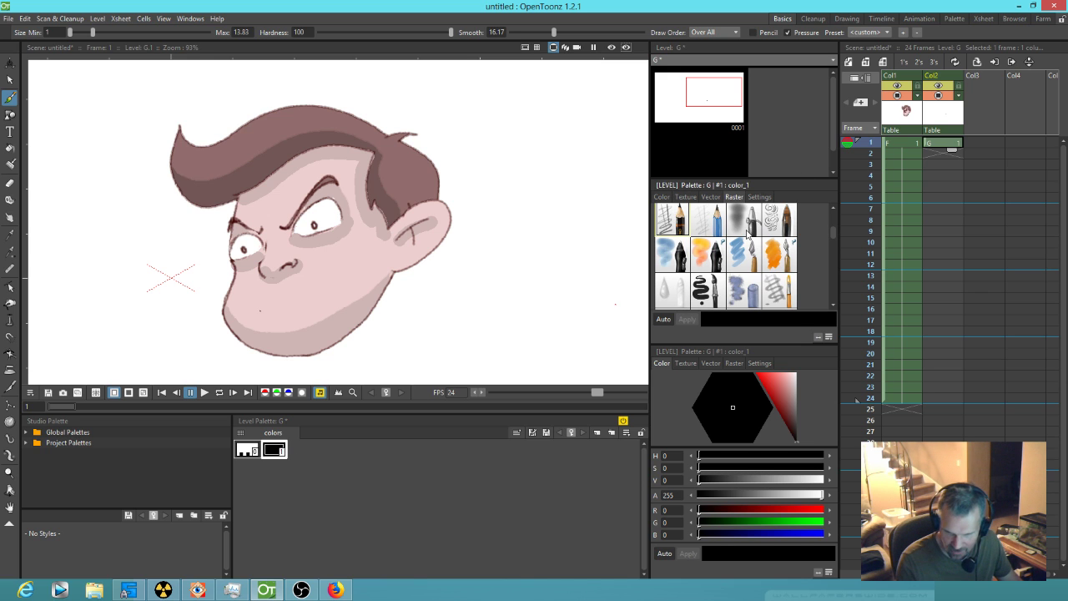
{"action": "left_click", "coordinate": [677, 224]}
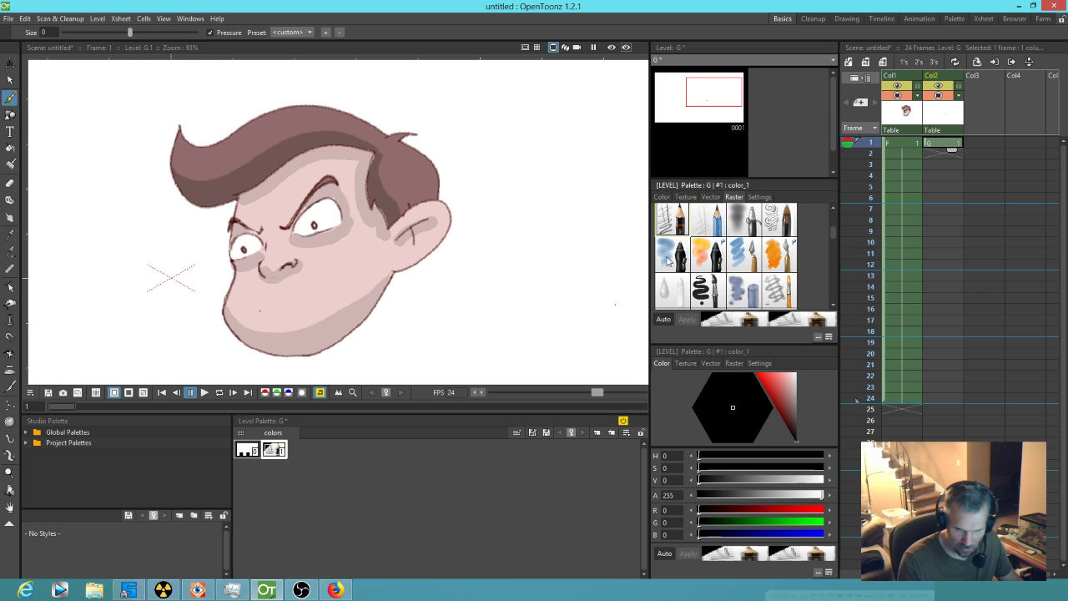
{"action": "left_click_drag", "start_coordinate": [256, 312], "coordinate": [331, 299]}
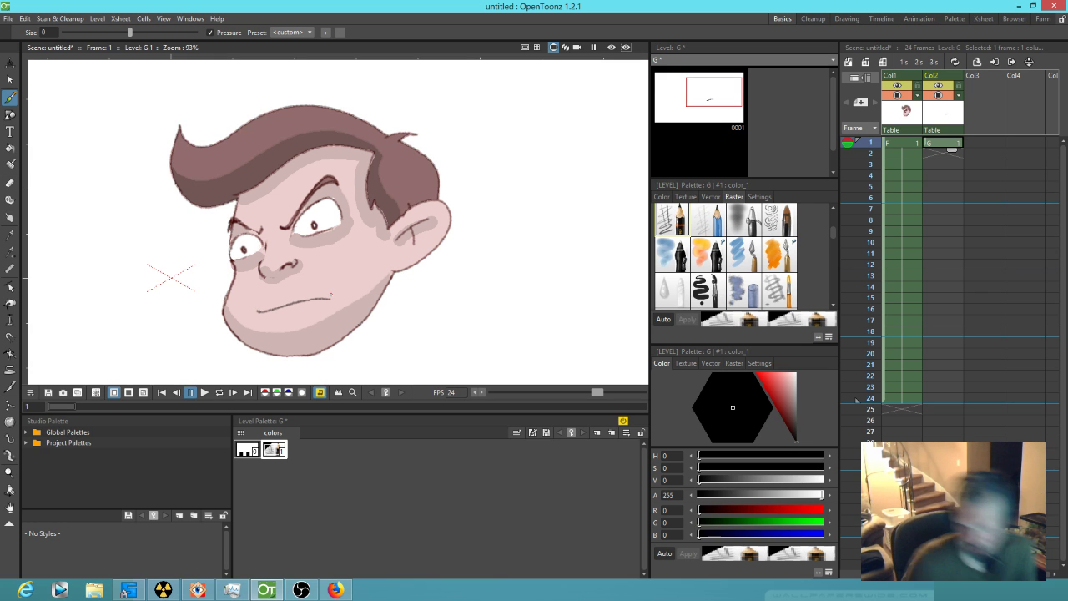
{"action": "left_click_drag", "start_coordinate": [951, 151], "coordinate": [955, 401]}
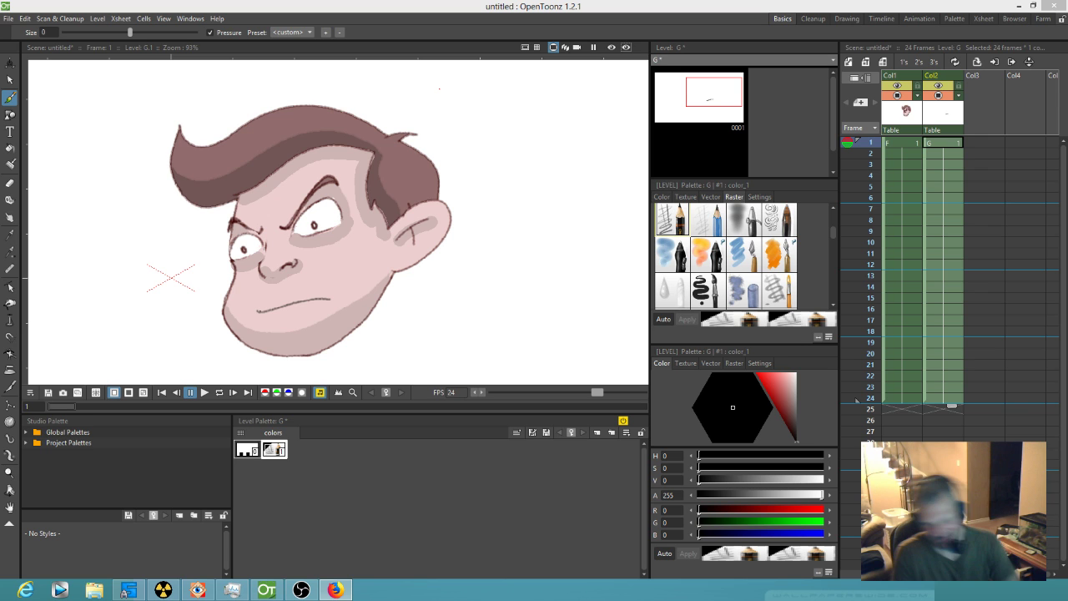
- Collapse the head and mouth columns into a sub-xsheet, including the relevant pegbars, and select the first frame of the result
{"action": "left_click", "coordinate": [937, 114]}
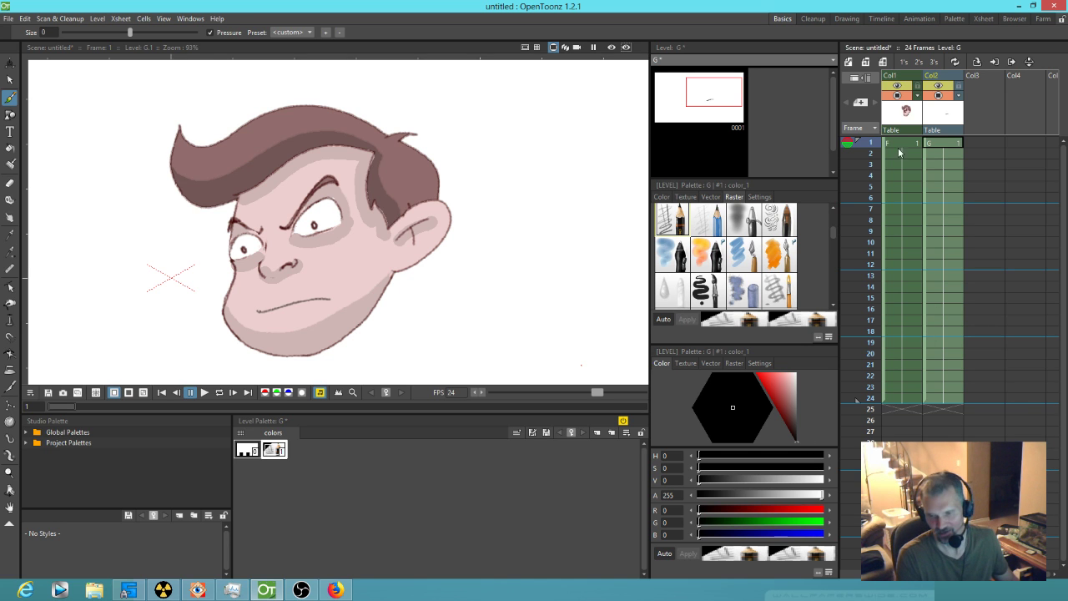
{"action": "left_click_drag", "start_coordinate": [895, 115], "coordinate": [937, 115]}
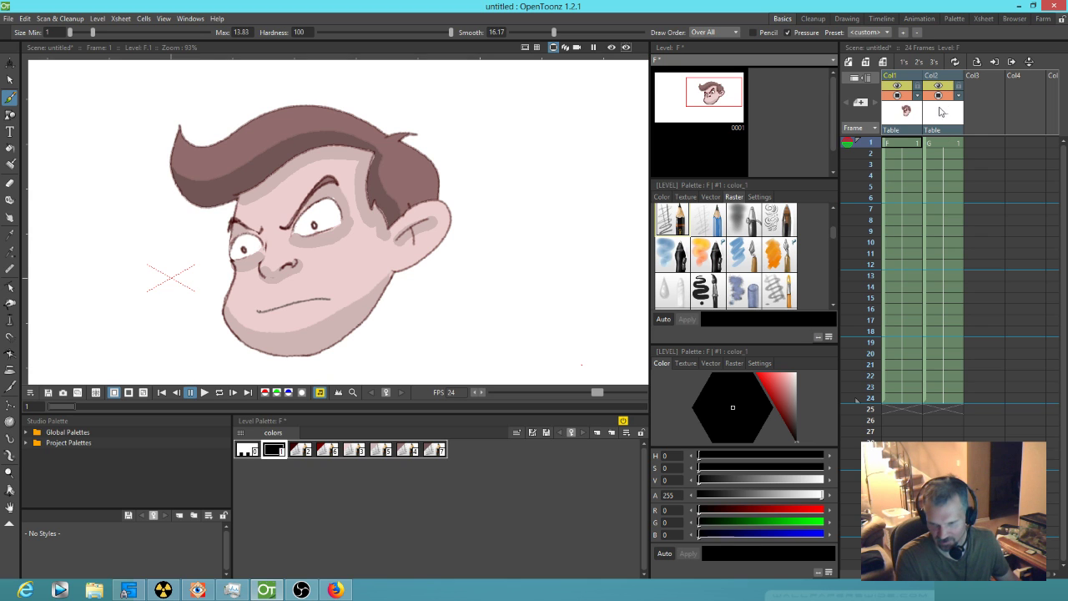
{"action": "right_click", "coordinate": [936, 112]}
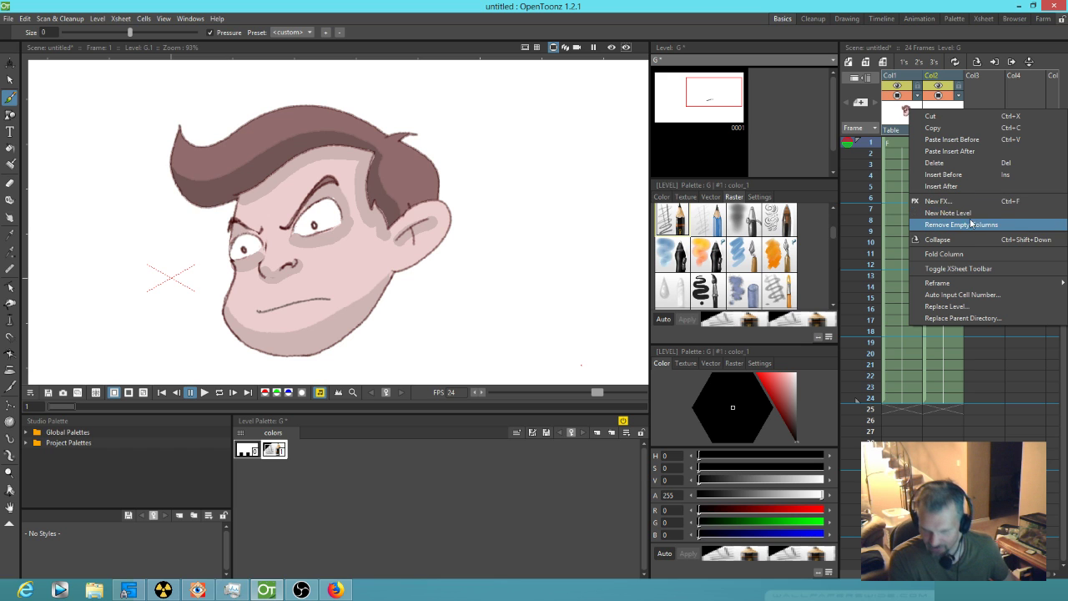
{"action": "left_click", "coordinate": [901, 112]}
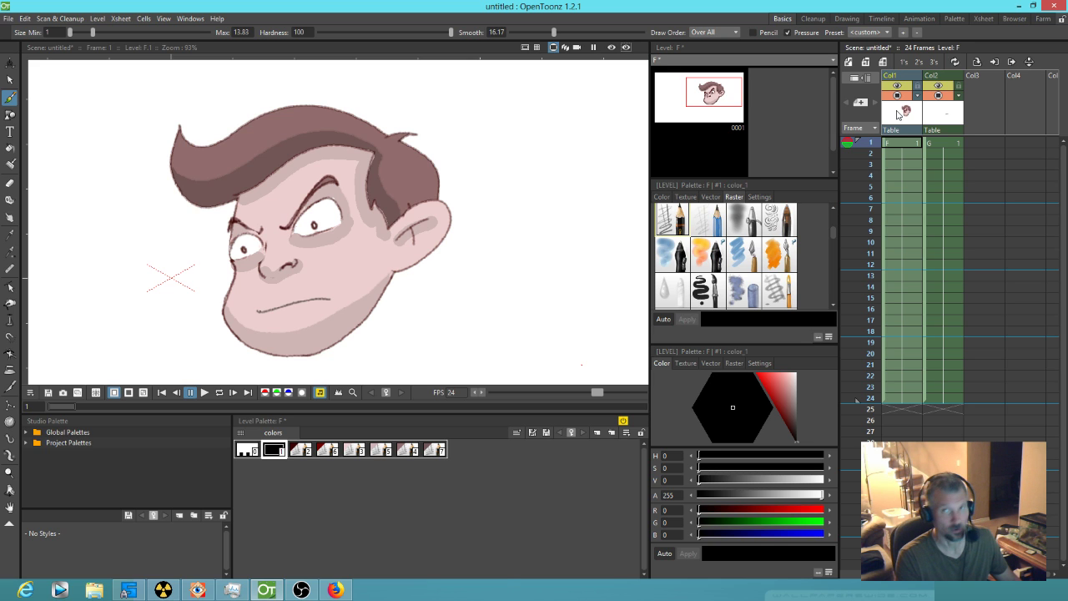
{"action": "left_click_drag", "start_coordinate": [899, 115], "coordinate": [937, 117]}
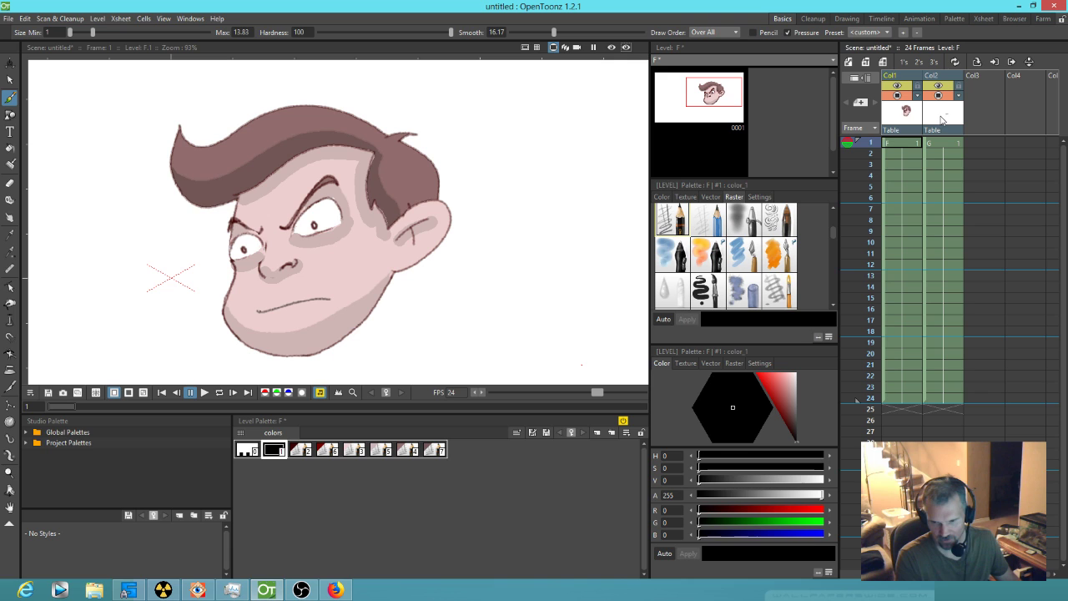
{"action": "left_click", "coordinate": [119, 18]}
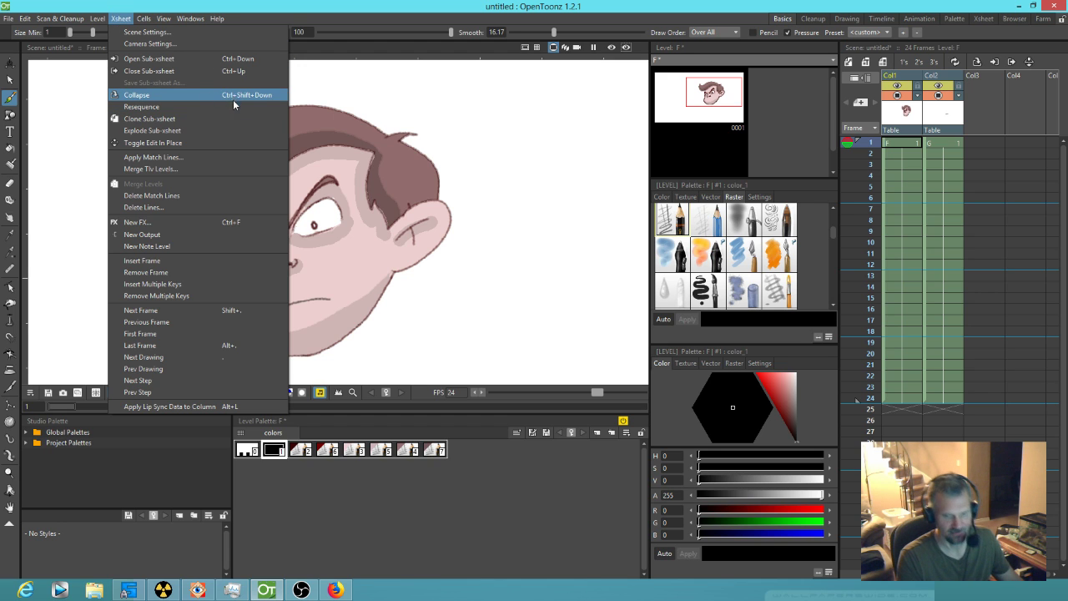
{"action": "left_click", "coordinate": [567, 101]}
{"action": "left_click_drag", "start_coordinate": [897, 115], "coordinate": [943, 115]}
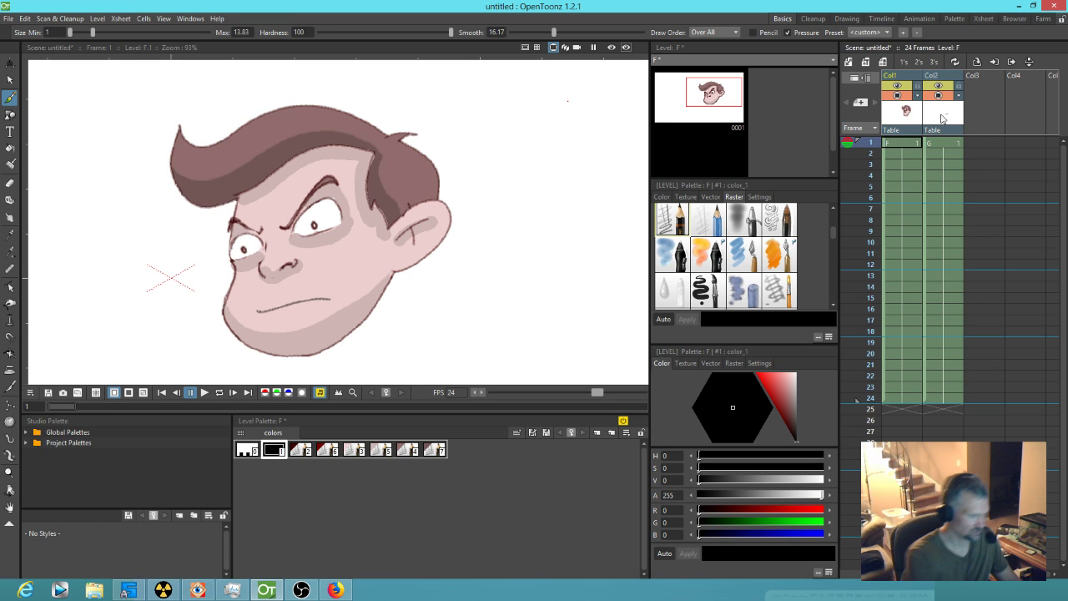
{"action": "key", "text": "alt+c"}
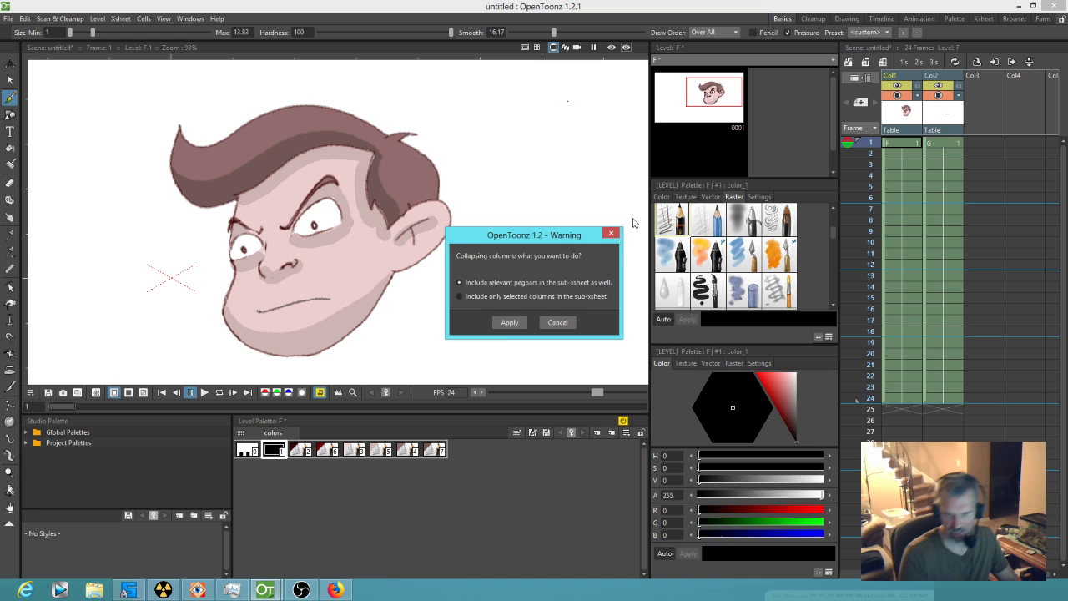
{"action": "left_click", "coordinate": [508, 323]}
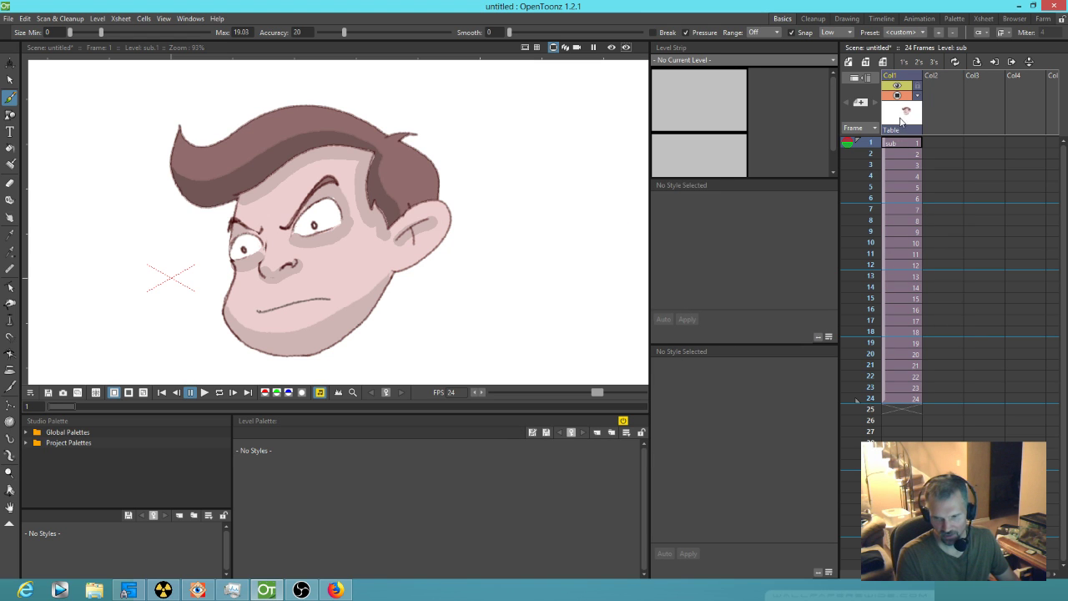
{"action": "left_click", "coordinate": [894, 145]}
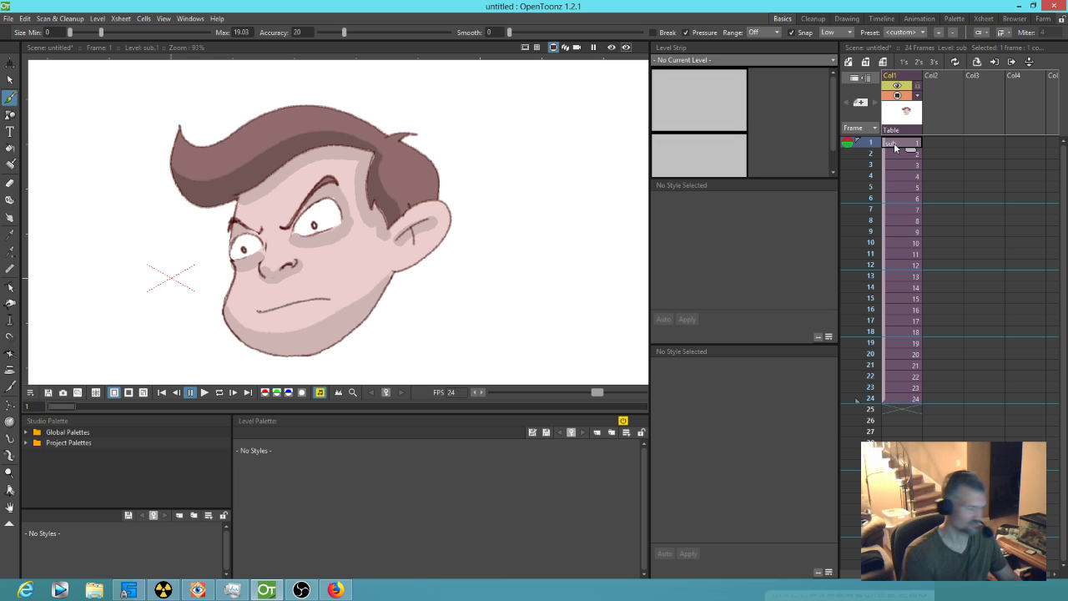
- Open the sub-xsheet to access its head and mouth columns, closing it to the parent xsheet and reopening it once
{"action": "double_click", "coordinate": [894, 147]}
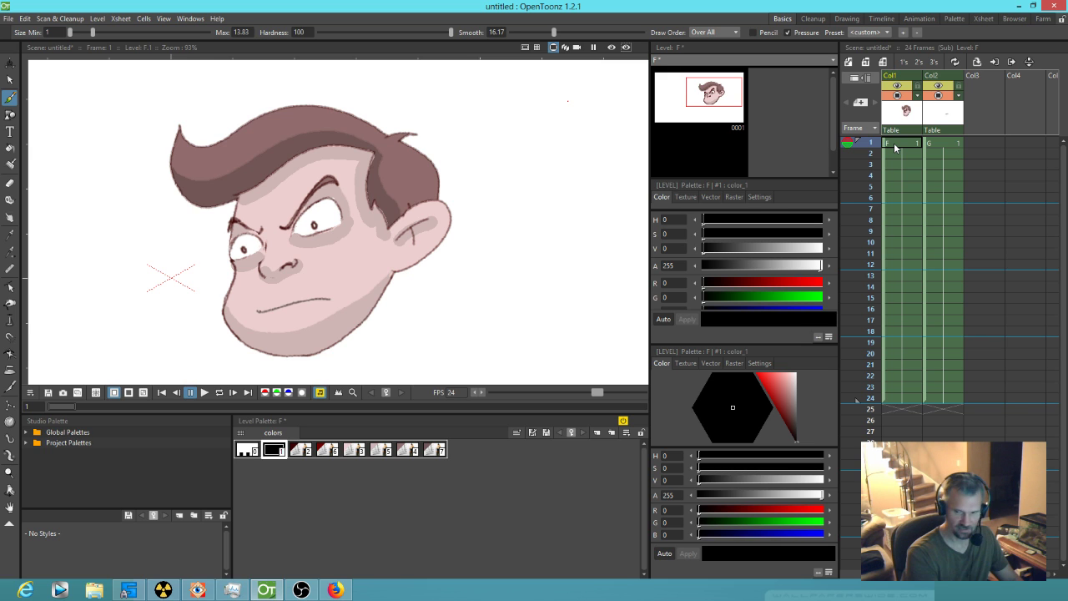
{"action": "key", "text": "ctrl+shift+e"}
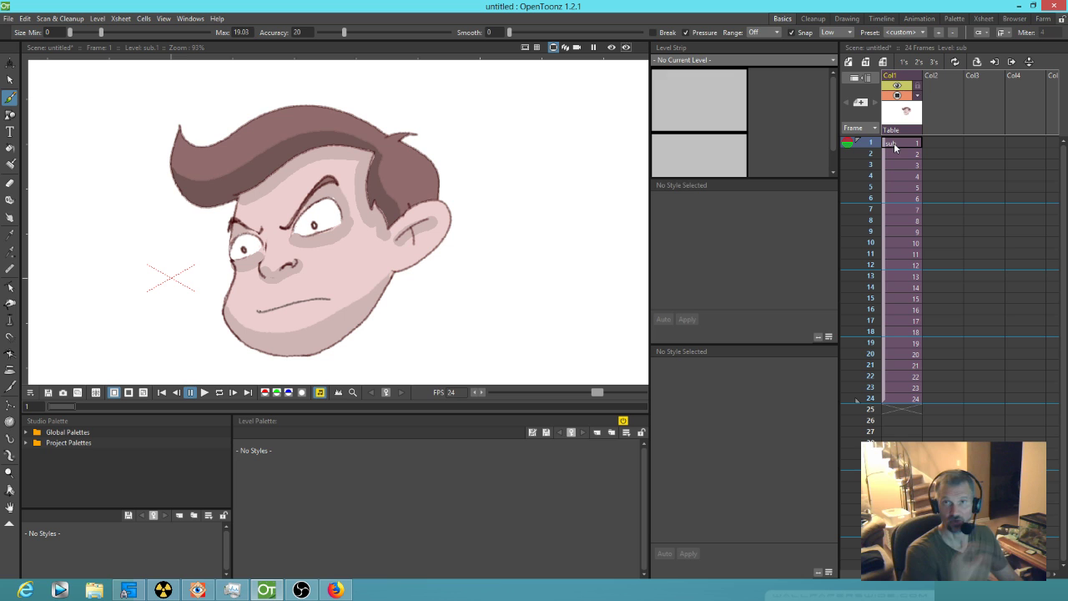
{"action": "double_click", "coordinate": [894, 147]}
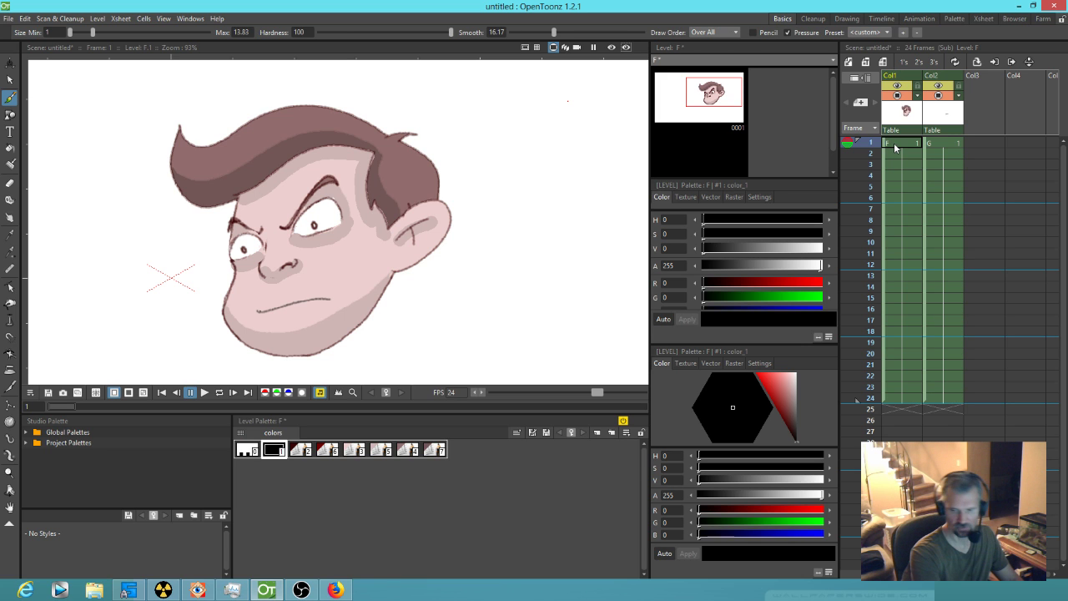
- Draw new mouth shapes on the mouth level in column 2 at frames 4, 7, 11, 14 and 17
{"action": "left_click", "coordinate": [951, 175]}
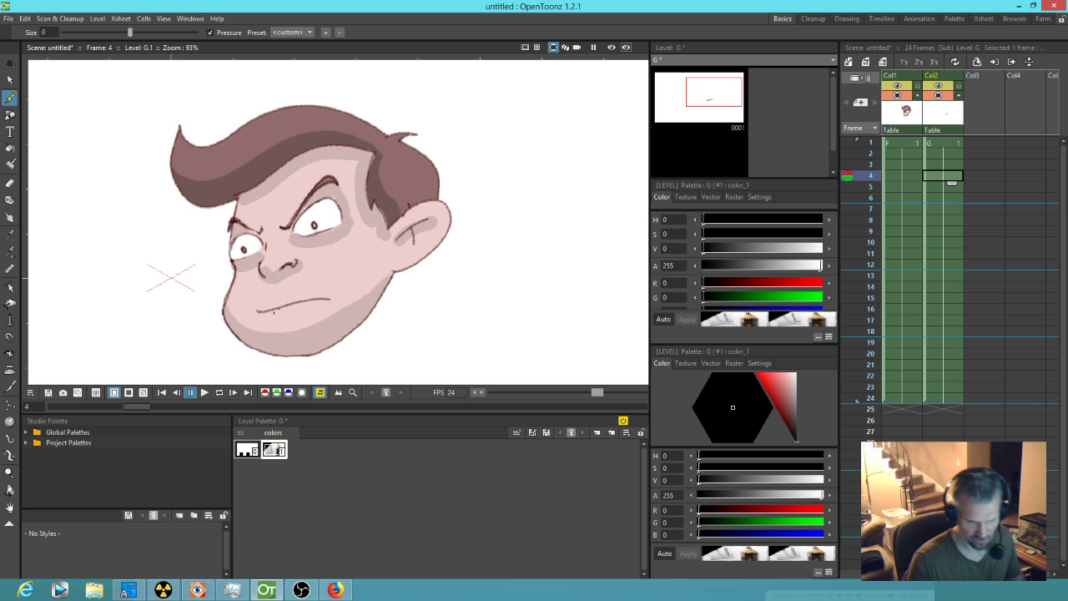
{"action": "left_click_drag", "start_coordinate": [289, 304], "coordinate": [288, 307]}
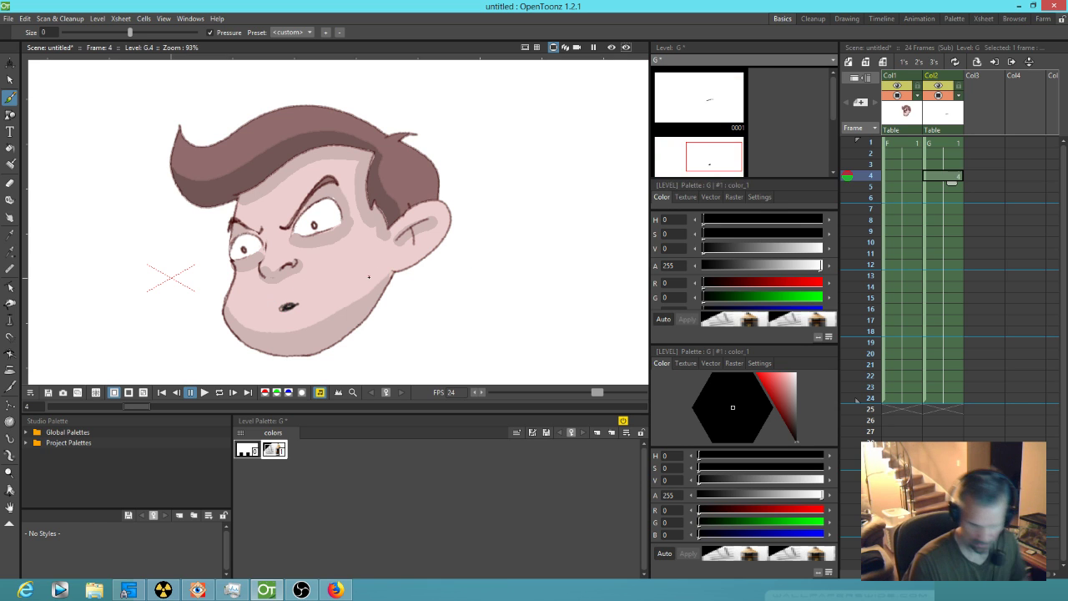
{"action": "left_click", "coordinate": [951, 210]}
{"action": "mouse_move", "coordinate": [269, 314]}
{"action": "left_mouse_down"}
{"action": "mouse_move", "coordinate": [329, 292]}
{"action": "mouse_move", "coordinate": [272, 312]}
{"action": "mouse_move", "coordinate": [313, 295]}
{"action": "left_mouse_up"}
{"action": "left_click", "coordinate": [951, 251]}
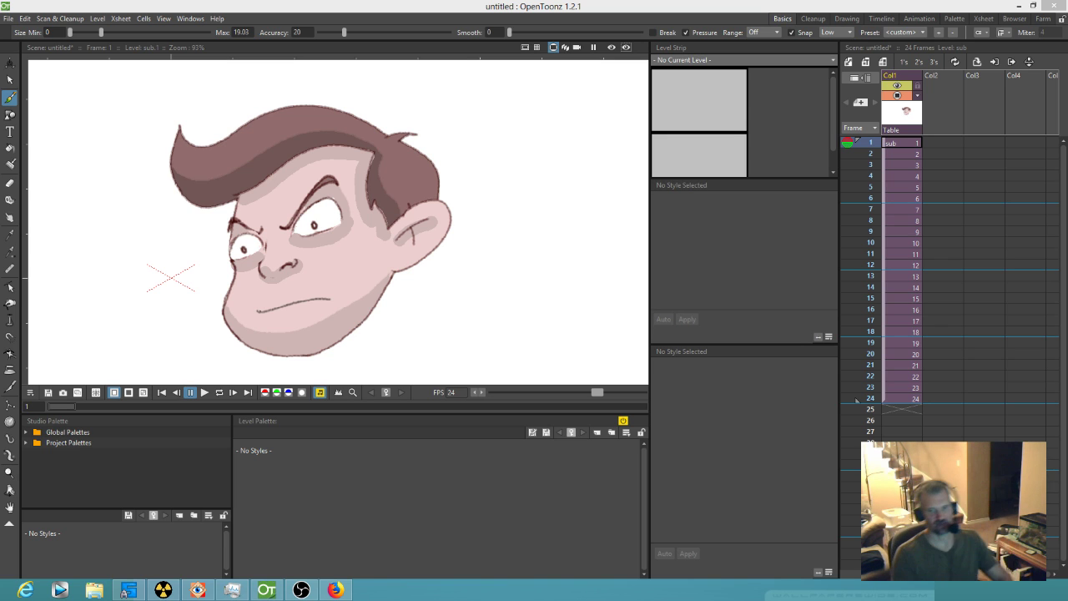
- Reopen the sub-xsheet from the first frame of the parent xsheet
{"action": "left_click", "coordinate": [907, 146]}
{"action": "key", "text": "ctrl+e"}
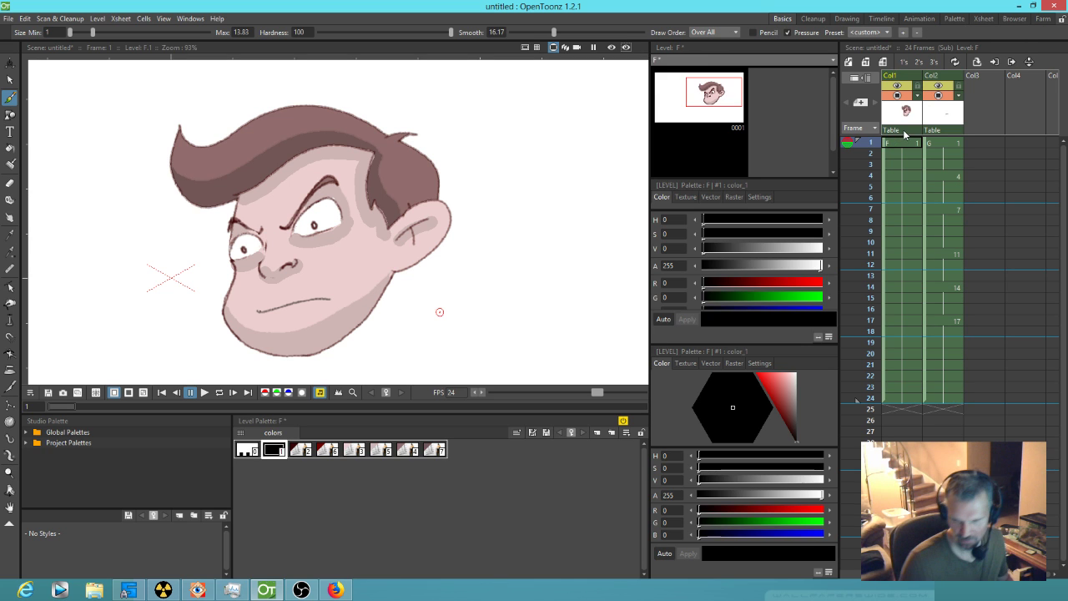
- Sketch a rectangle outline beside the head on a new level at frame 1 of column 3
{"action": "left_click", "coordinate": [983, 145]}
{"action": "left_click_drag", "start_coordinate": [541, 203], "coordinate": [340, 233]}
{"action": "left_click_drag", "start_coordinate": [288, 105], "coordinate": [290, 191]}
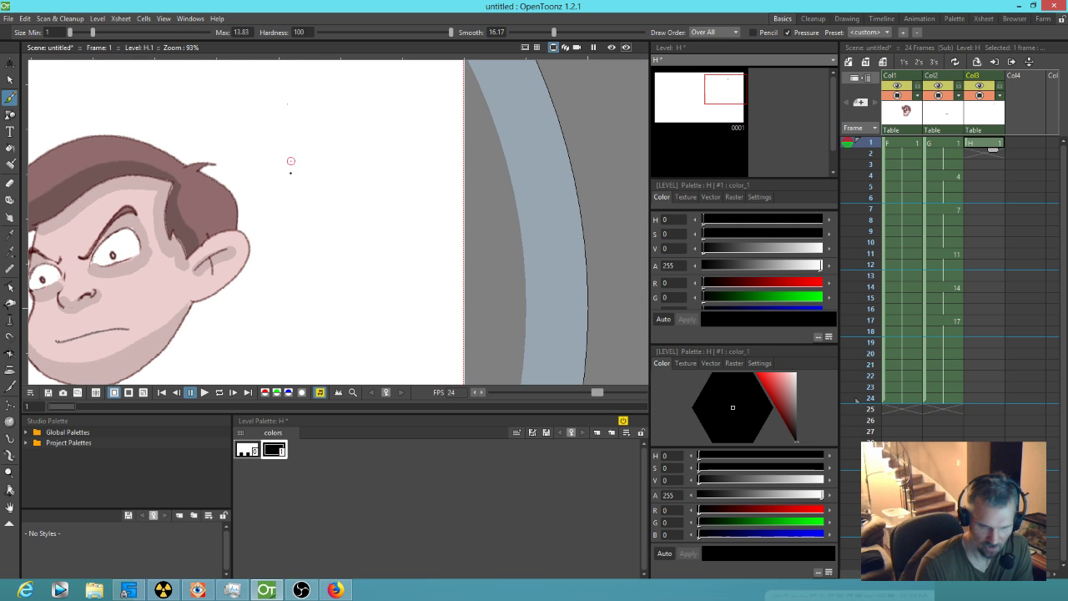
{"action": "left_click_drag", "start_coordinate": [286, 107], "coordinate": [399, 101]}
{"action": "left_click_drag", "start_coordinate": [290, 188], "coordinate": [399, 179]}
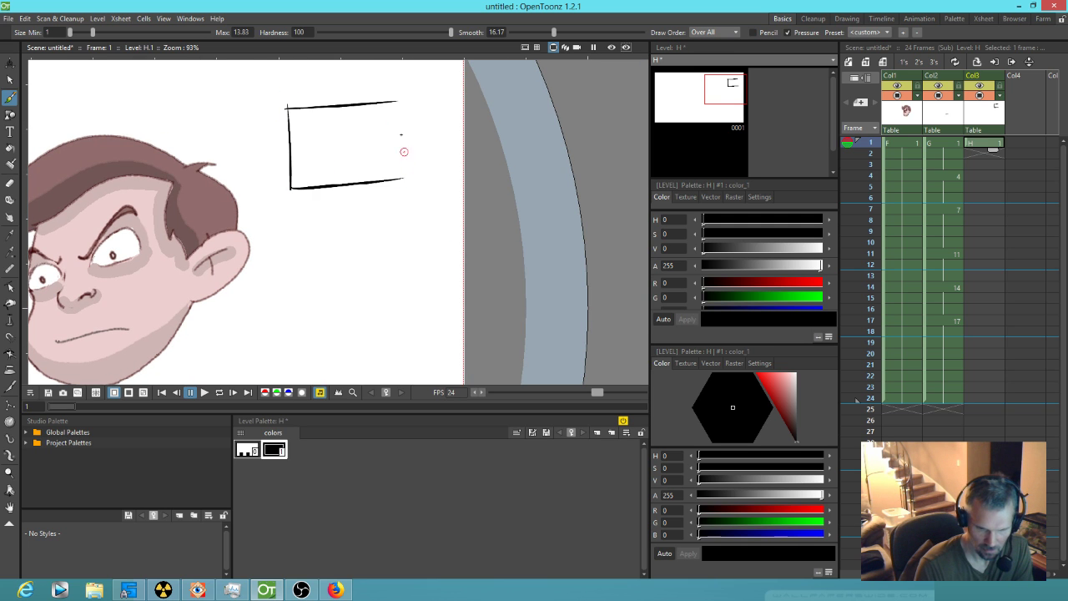
{"action": "left_click_drag", "start_coordinate": [399, 103], "coordinate": [401, 183]}
- Divide the sketched rectangle with vertical lines and hatch its half nearest the head into a grid of small cells
{"action": "mouse_move", "coordinate": [303, 108]}
{"action": "left_mouse_down"}
{"action": "mouse_move", "coordinate": [307, 187]}
{"action": "mouse_move", "coordinate": [336, 190]}
{"action": "left_mouse_up"}
{"action": "mouse_move", "coordinate": [348, 105]}
{"action": "left_mouse_down"}
{"action": "mouse_move", "coordinate": [351, 185]}
{"action": "mouse_move", "coordinate": [362, 193]}
{"action": "left_mouse_up"}
{"action": "mouse_move", "coordinate": [293, 115]}
{"action": "left_mouse_down"}
{"action": "mouse_move", "coordinate": [366, 113]}
{"action": "mouse_move", "coordinate": [330, 124]}
{"action": "left_mouse_up"}
{"action": "mouse_move", "coordinate": [290, 137]}
{"action": "left_mouse_down"}
{"action": "mouse_move", "coordinate": [332, 129]}
{"action": "mouse_move", "coordinate": [333, 142]}
{"action": "left_mouse_up"}
{"action": "left_click_drag", "start_coordinate": [285, 160], "coordinate": [334, 154]}
{"action": "left_click_drag", "start_coordinate": [295, 173], "coordinate": [302, 171]}
{"action": "left_click_drag", "start_coordinate": [309, 122], "coordinate": [311, 127]}
{"action": "left_click_drag", "start_coordinate": [311, 136], "coordinate": [312, 153]}
{"action": "left_click_drag", "start_coordinate": [312, 160], "coordinate": [312, 168]}
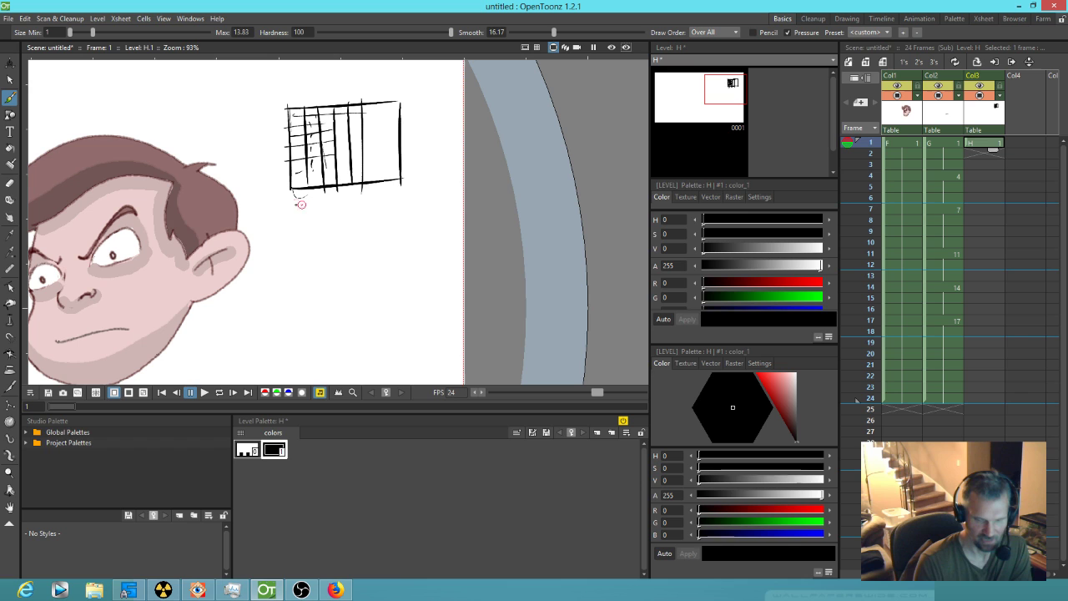
- Sketch a tapered neck and narrow handle below the rectangle, and darken two strips of its grid
{"action": "mouse_move", "coordinate": [298, 200]}
{"action": "left_mouse_down"}
{"action": "mouse_move", "coordinate": [320, 244]}
{"action": "mouse_move", "coordinate": [337, 247]}
{"action": "mouse_move", "coordinate": [317, 329]}
{"action": "left_mouse_up"}
{"action": "left_click_drag", "start_coordinate": [333, 250], "coordinate": [338, 331]}
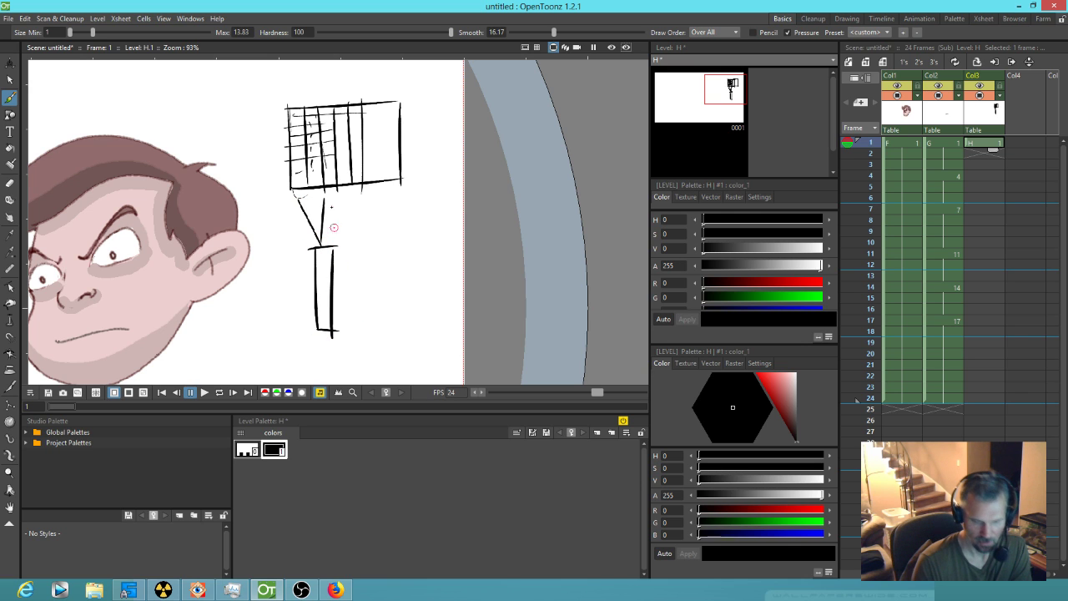
{"action": "left_click_drag", "start_coordinate": [320, 244], "coordinate": [310, 144]}
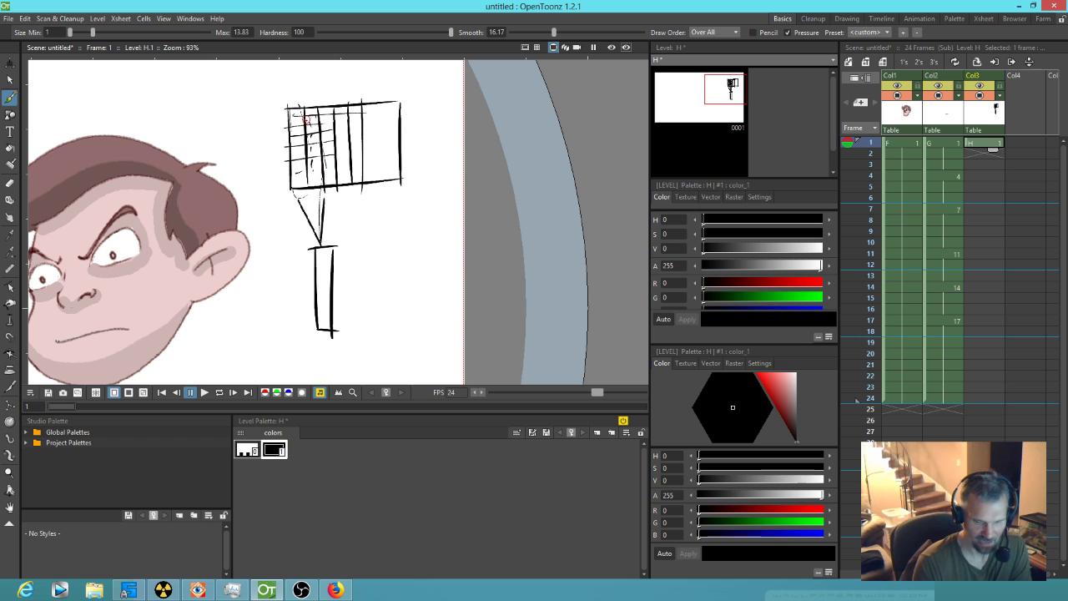
{"action": "mouse_move", "coordinate": [295, 110]}
{"action": "left_mouse_down"}
{"action": "mouse_move", "coordinate": [297, 190]}
{"action": "mouse_move", "coordinate": [311, 118]}
{"action": "mouse_move", "coordinate": [317, 185]}
{"action": "mouse_move", "coordinate": [309, 138]}
{"action": "mouse_move", "coordinate": [302, 178]}
{"action": "mouse_move", "coordinate": [298, 125]}
{"action": "left_mouse_up"}
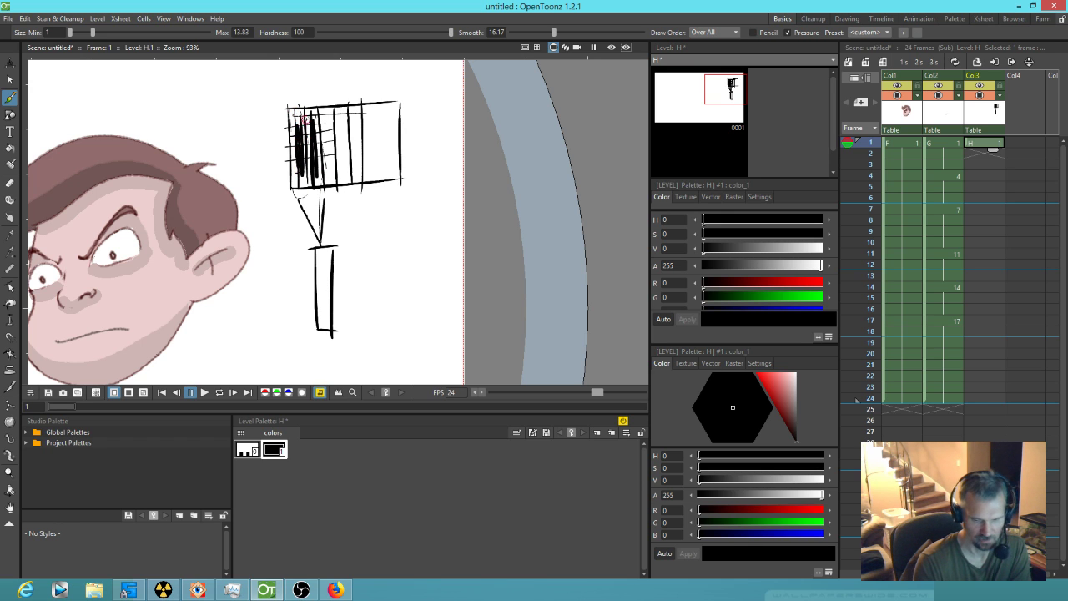
{"action": "mouse_move", "coordinate": [297, 197]}
{"action": "left_mouse_down"}
{"action": "mouse_move", "coordinate": [325, 250]}
{"action": "mouse_move", "coordinate": [317, 331]}
{"action": "mouse_move", "coordinate": [338, 252]}
{"action": "left_mouse_up"}
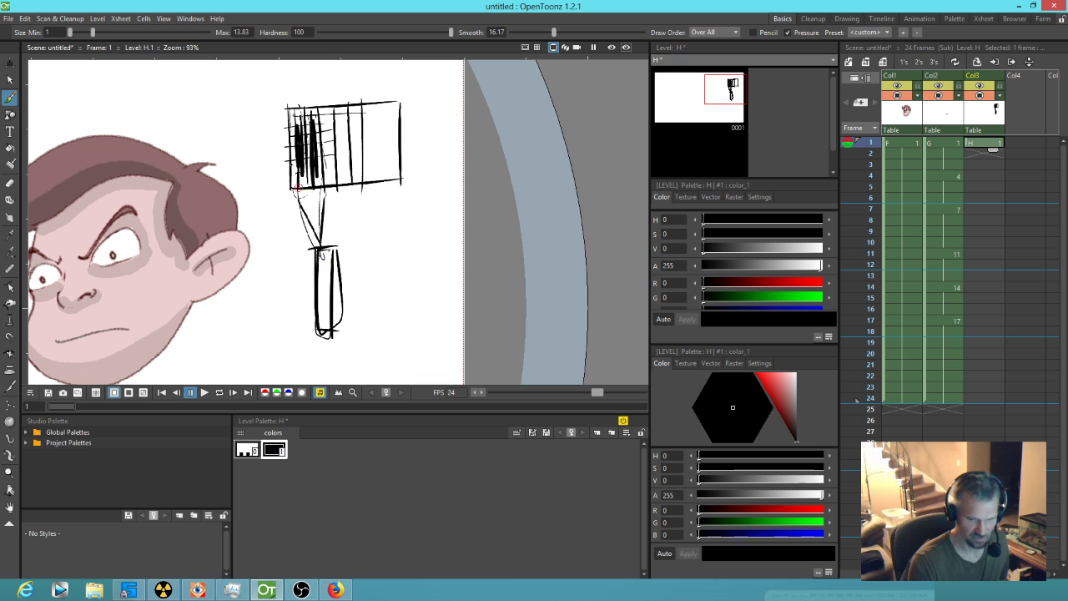
- Add a narrow stem with a crossbar and forked strokes above the rectangle, and darken the hatched strip further
{"action": "mouse_move", "coordinate": [308, 164]}
{"action": "left_mouse_down"}
{"action": "mouse_move", "coordinate": [317, 112]}
{"action": "mouse_move", "coordinate": [317, 156]}
{"action": "left_mouse_up"}
{"action": "left_click_drag", "start_coordinate": [300, 76], "coordinate": [326, 79]}
{"action": "left_click_drag", "start_coordinate": [348, 160], "coordinate": [344, 264]}
{"action": "mouse_move", "coordinate": [292, 132]}
{"action": "left_mouse_down"}
{"action": "mouse_move", "coordinate": [296, 173]}
{"action": "mouse_move", "coordinate": [302, 134]}
{"action": "left_mouse_up"}
{"action": "left_click", "coordinate": [285, 175]}
{"action": "left_click_drag", "start_coordinate": [284, 174], "coordinate": [325, 171]}
{"action": "left_click_drag", "start_coordinate": [300, 177], "coordinate": [317, 177]}
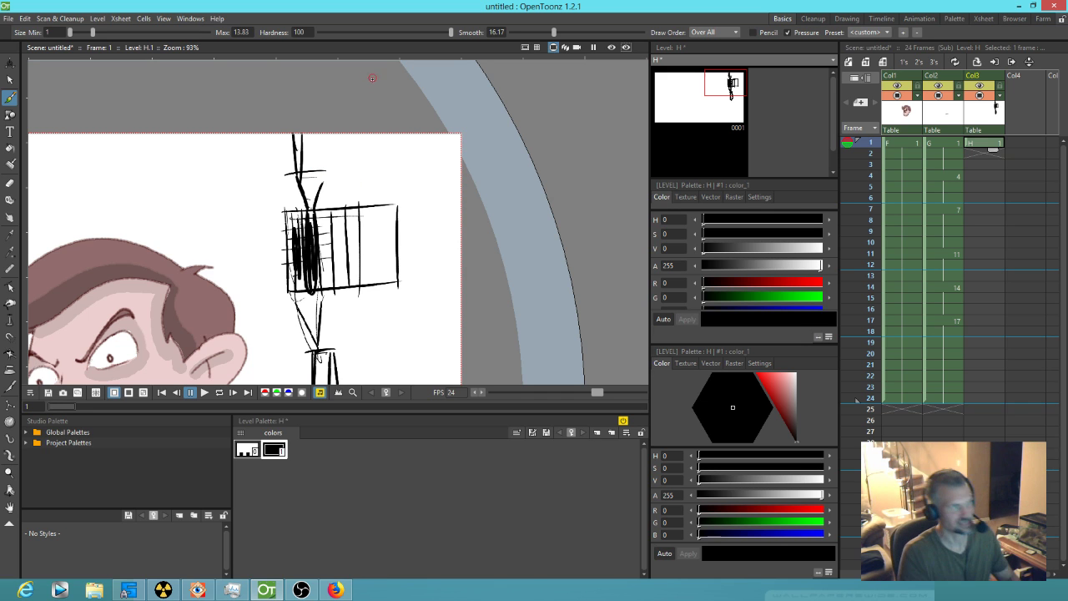
{"action": "mouse_move", "coordinate": [406, 248]}
{"action": "left_mouse_down"}
{"action": "mouse_move", "coordinate": [425, 217]}
{"action": "mouse_move", "coordinate": [430, 165]}
{"action": "left_mouse_up"}
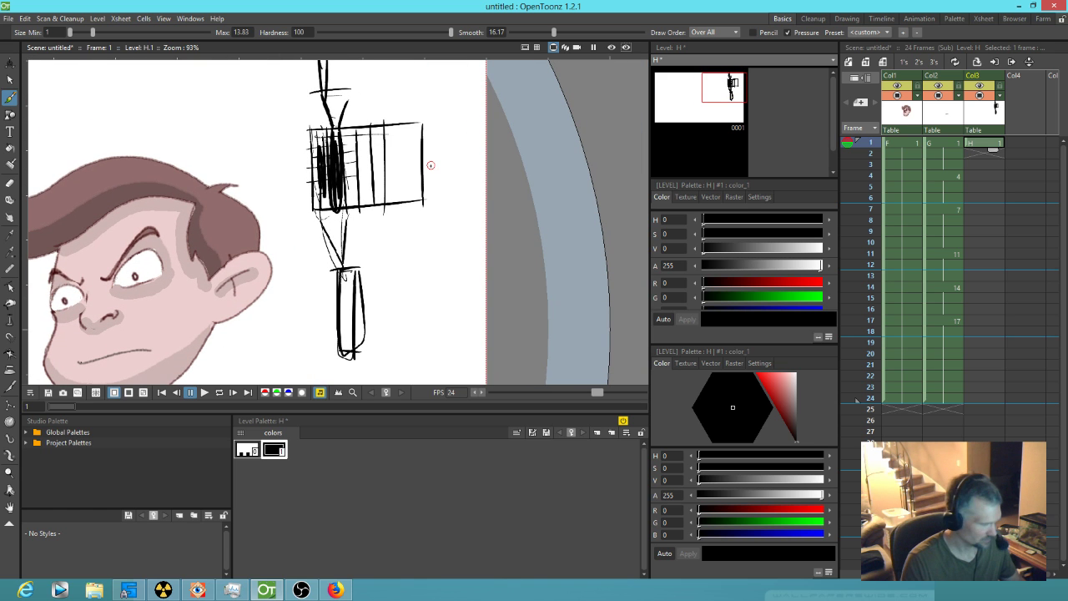
- Erase the rectangle sketch with the Eraser tool and delete column 3
{"action": "key", "text": "a"}
{"action": "mouse_move", "coordinate": [372, 110]}
{"action": "left_mouse_down"}
{"action": "mouse_move", "coordinate": [365, 75]}
{"action": "mouse_move", "coordinate": [396, 255]}
{"action": "left_mouse_up"}
{"action": "mouse_move", "coordinate": [332, 247]}
{"action": "left_mouse_down"}
{"action": "mouse_move", "coordinate": [335, 131]}
{"action": "mouse_move", "coordinate": [346, 322]}
{"action": "mouse_move", "coordinate": [405, 298]}
{"action": "mouse_move", "coordinate": [358, 325]}
{"action": "left_mouse_up"}
{"action": "left_click_drag", "start_coordinate": [454, 306], "coordinate": [474, 119]}
{"action": "mouse_move", "coordinate": [417, 177]}
{"action": "left_mouse_down"}
{"action": "mouse_move", "coordinate": [371, 172]}
{"action": "mouse_move", "coordinate": [409, 148]}
{"action": "left_mouse_up"}
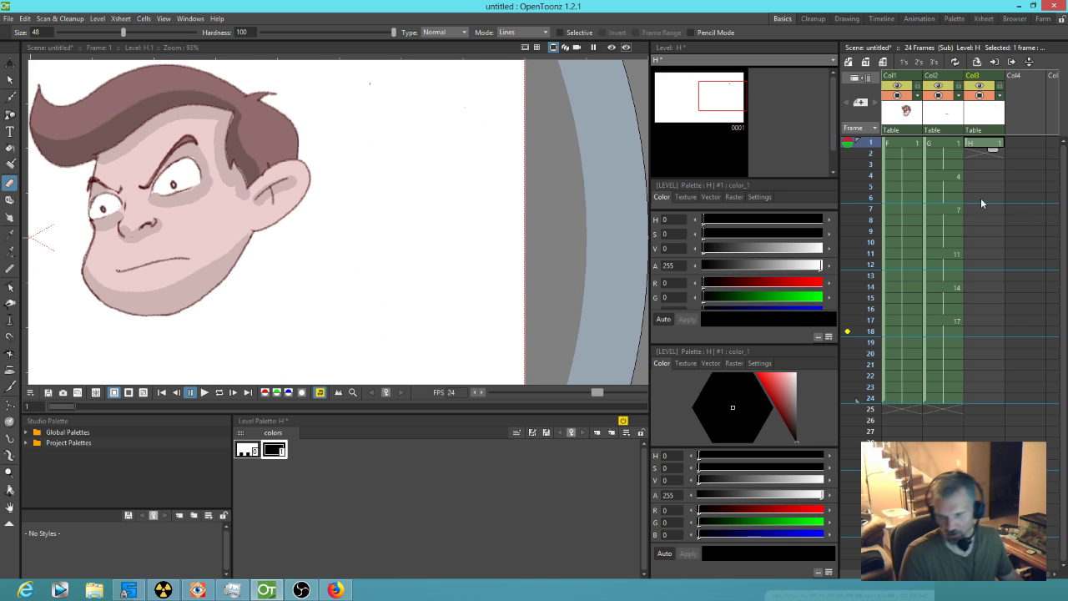
{"action": "left_click", "coordinate": [984, 120]}
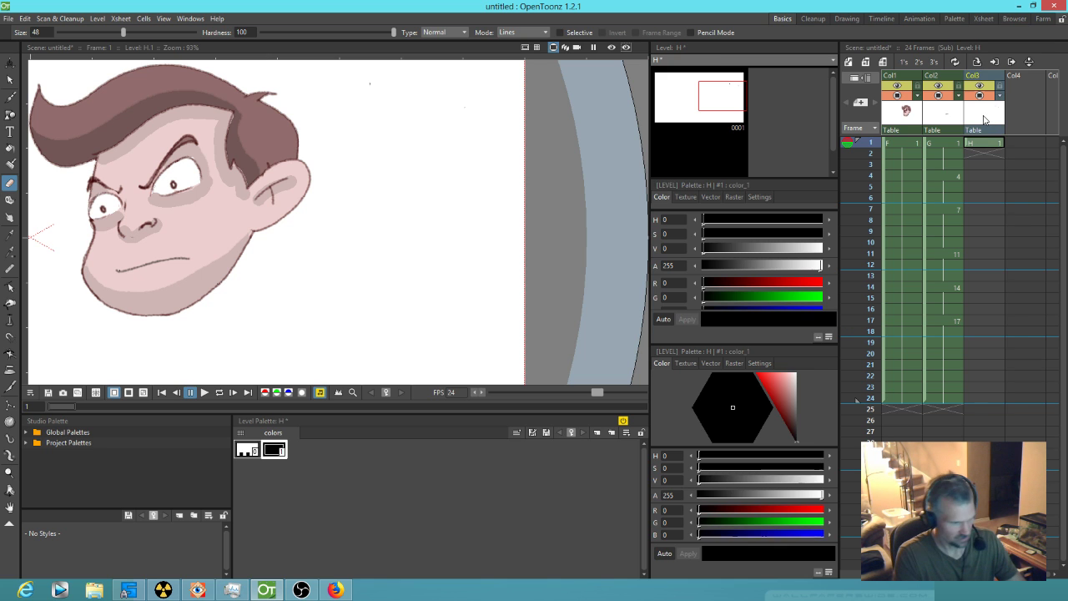
{"action": "key", "text": "Delete"}
- Select the whole mouth column, column 2
{"action": "left_click", "coordinate": [947, 118]}
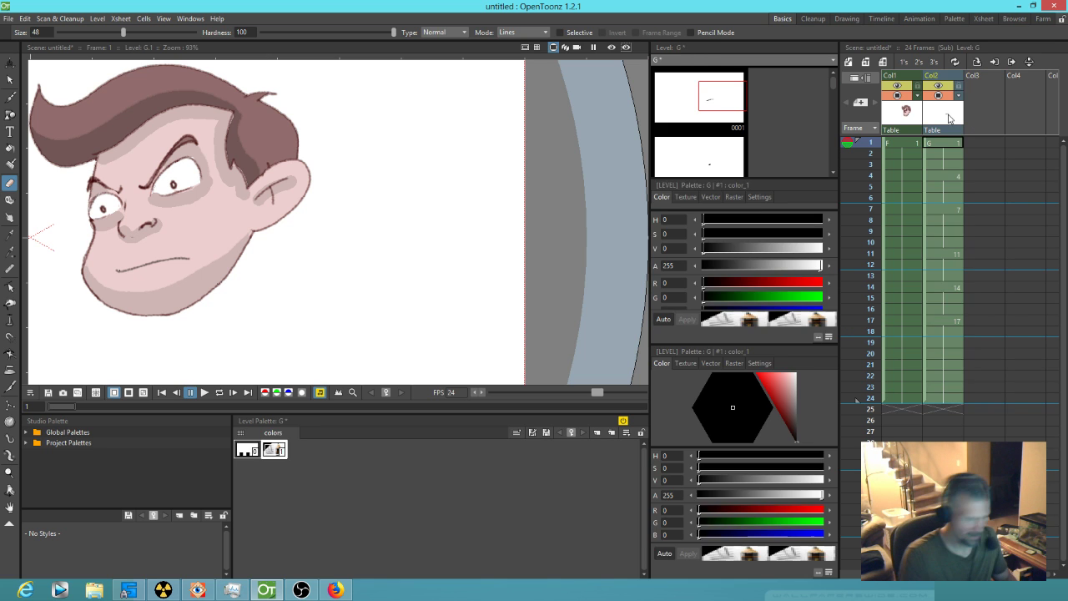
- Move between the parent xsheet and the sub-xsheet to compare their columns, ending in the parent xsheet
{"action": "key", "text": "ctrl+shift+e"}
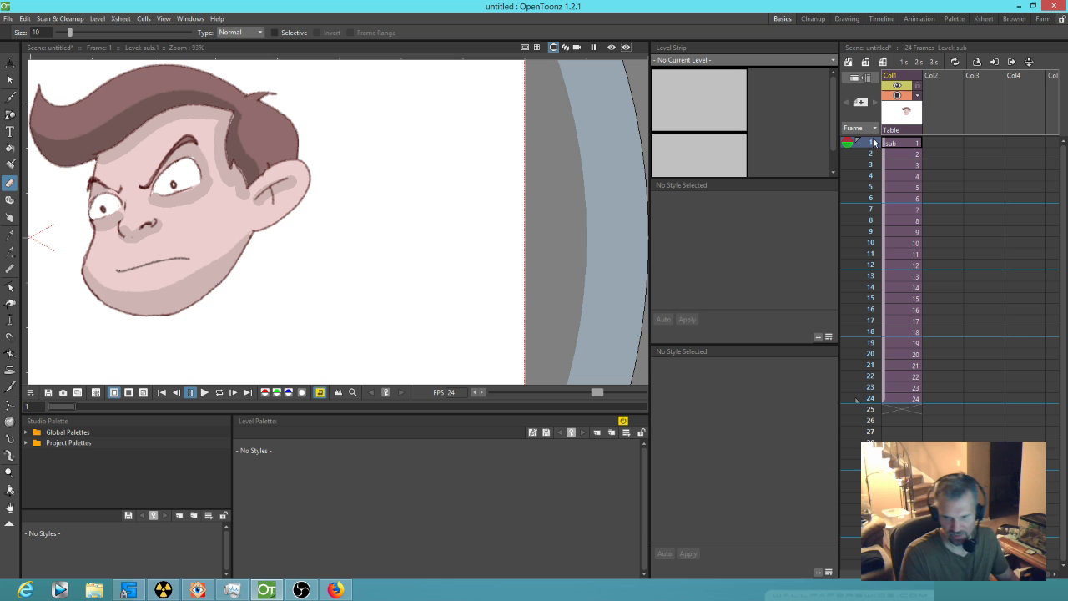
{"action": "mouse_move", "coordinate": [873, 143]}
{"action": "left_mouse_down"}
{"action": "mouse_move", "coordinate": [874, 396]}
{"action": "mouse_move", "coordinate": [870, 145]}
{"action": "mouse_move", "coordinate": [867, 184]}
{"action": "mouse_move", "coordinate": [871, 390]}
{"action": "mouse_move", "coordinate": [884, 120]}
{"action": "left_mouse_up"}
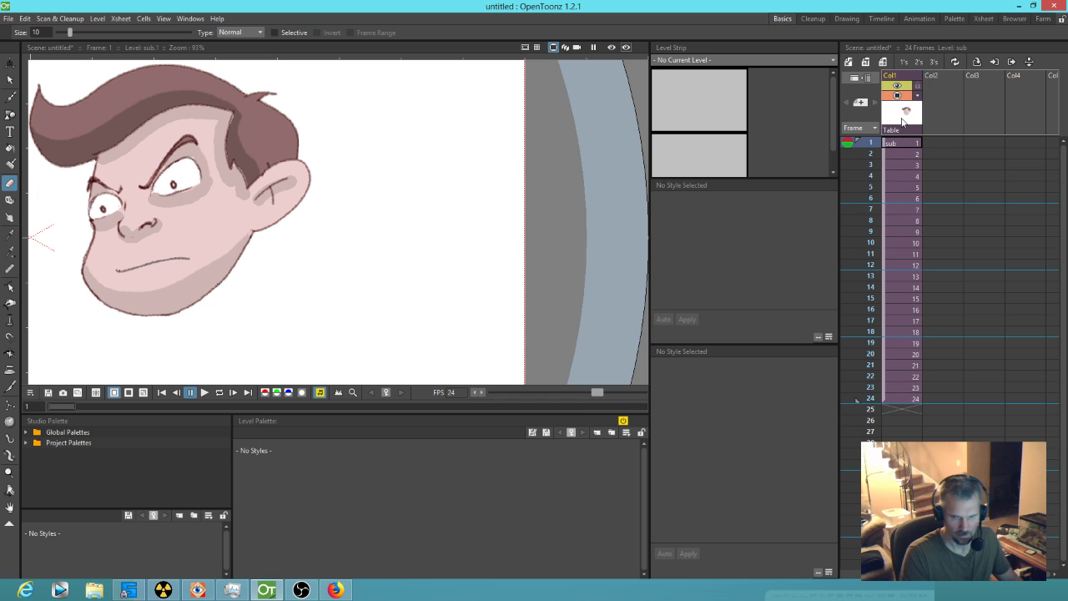
{"action": "left_click", "coordinate": [903, 122]}
{"action": "key", "text": "ctrl+e"}
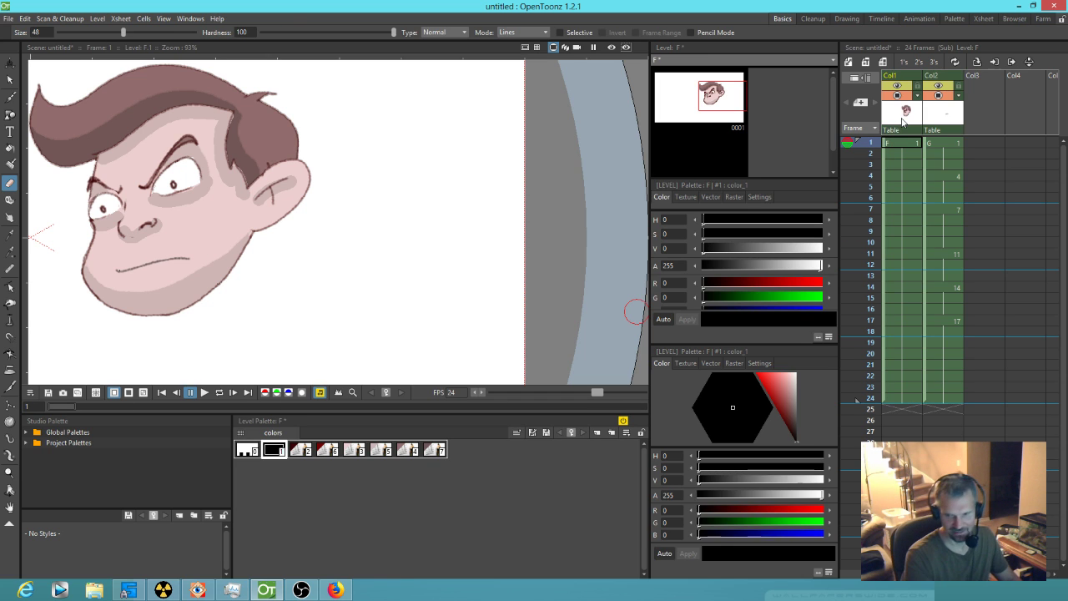
{"action": "key", "text": "ctrl+shift+e"}
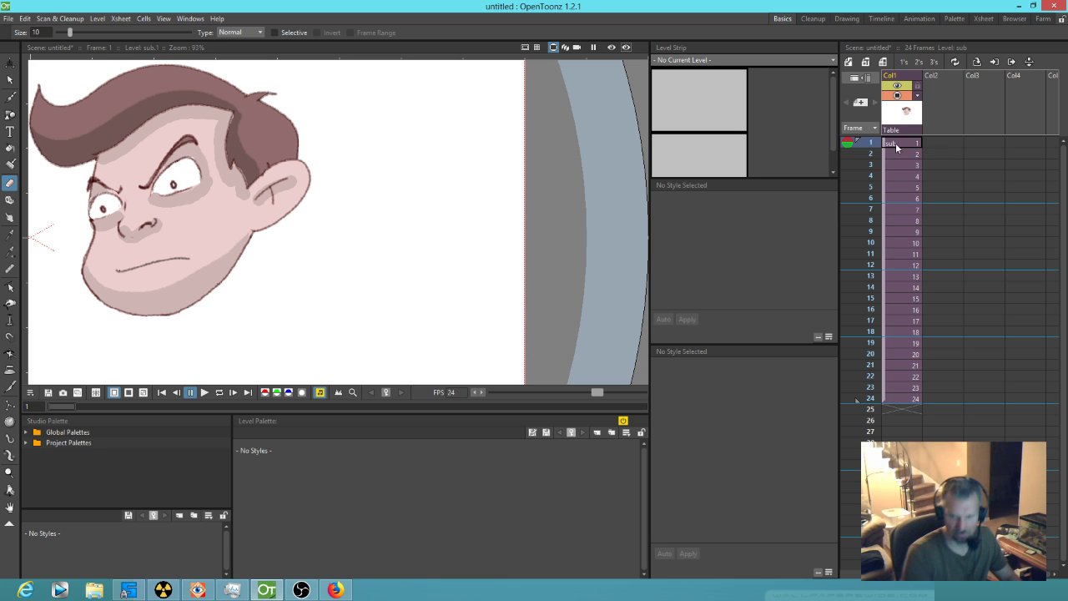
- Reopen the sub-xsheet and brush a small dot beneath the ear in frame 1 of the empty third column
{"action": "left_click", "coordinate": [902, 125]}
{"action": "double_click", "coordinate": [902, 125]}
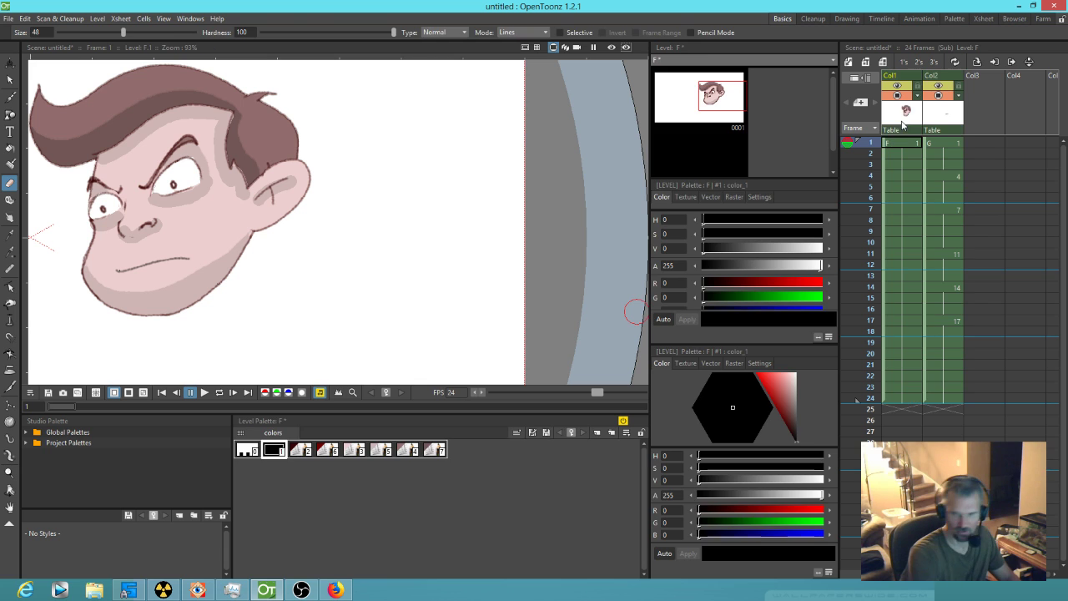
{"action": "left_click", "coordinate": [973, 142]}
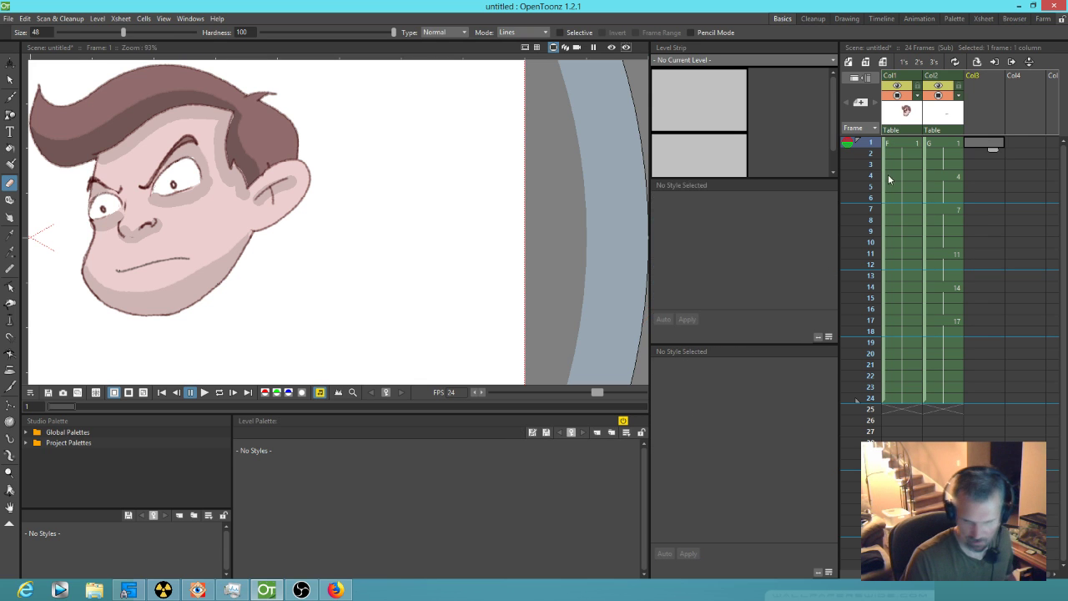
{"action": "key", "text": "b"}
{"action": "left_click", "coordinate": [296, 217]}
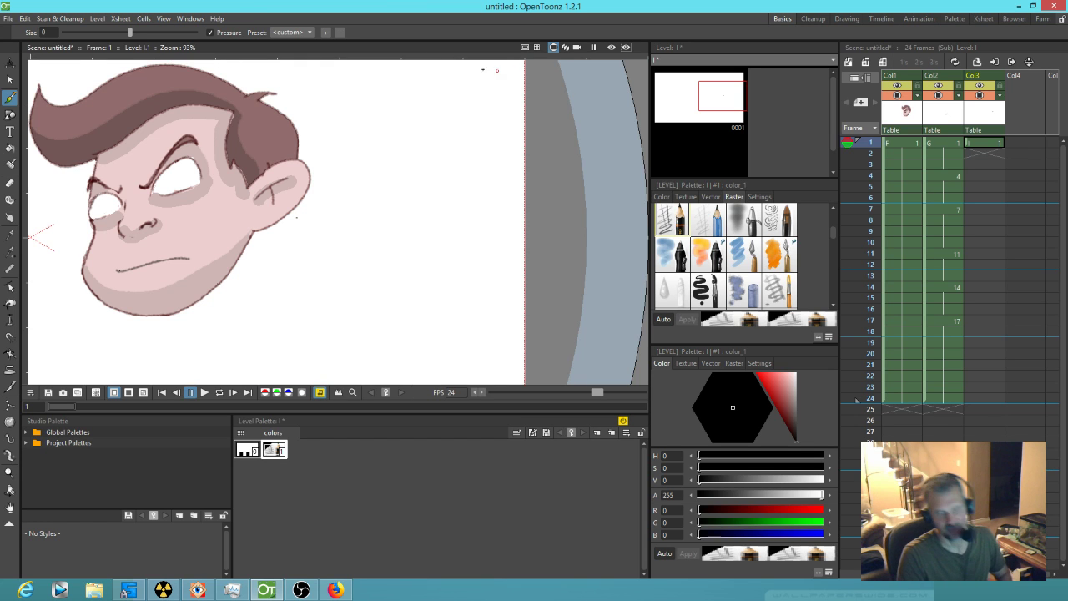
- Examine the three column nodes and their available commands in the stage schematic, then close the schematic
{"action": "left_click", "coordinate": [190, 19]}
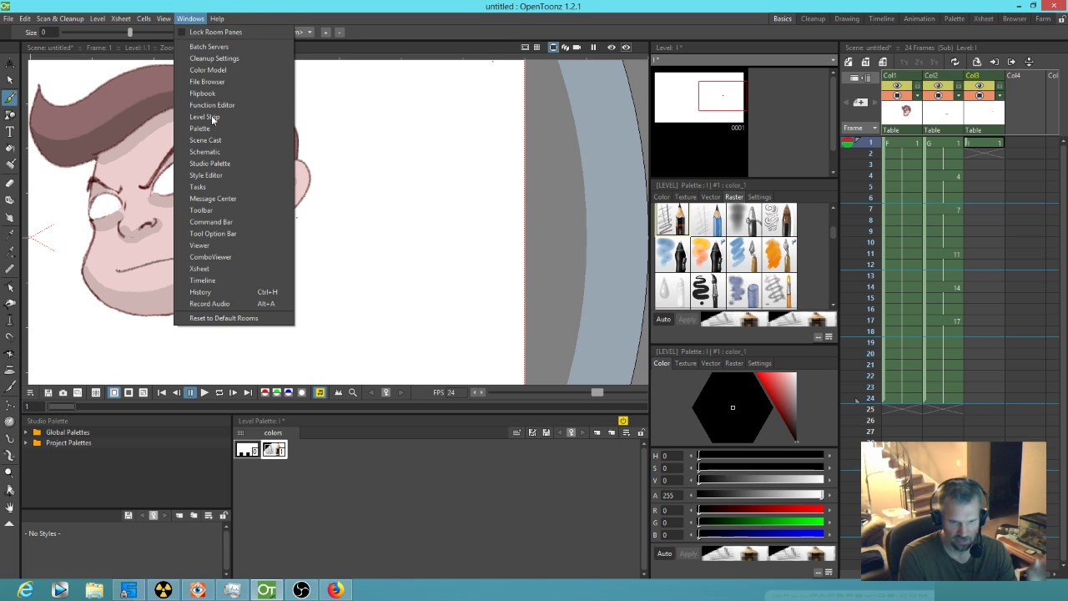
{"action": "left_click", "coordinate": [204, 151]}
{"action": "left_click_drag", "start_coordinate": [486, 216], "coordinate": [486, 215]}
{"action": "left_click_drag", "start_coordinate": [610, 334], "coordinate": [523, 231]}
{"action": "right_click", "coordinate": [528, 239]}
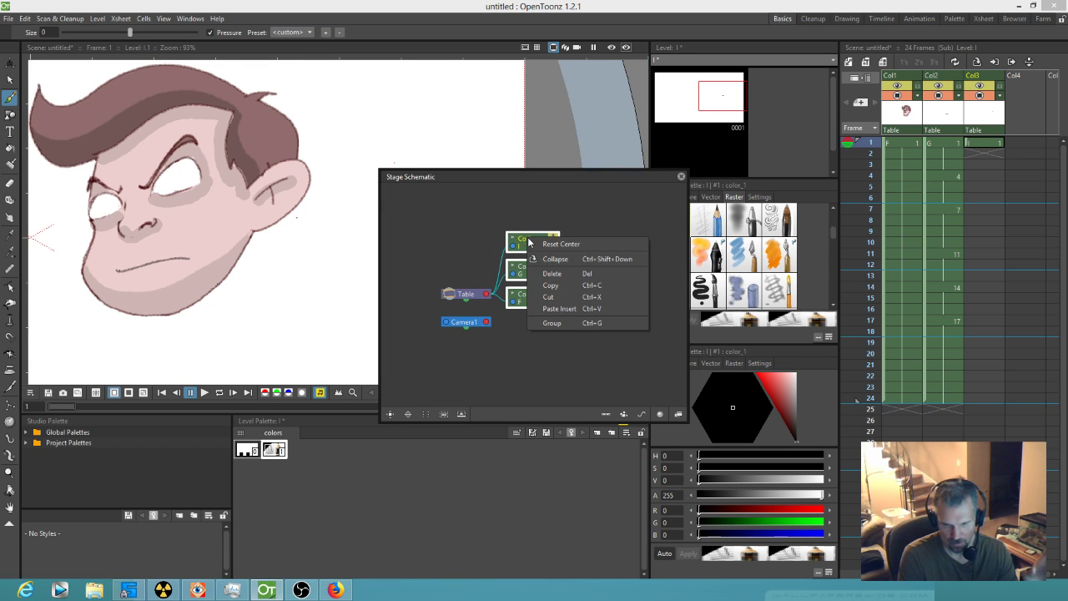
{"action": "left_click", "coordinate": [573, 324]}
{"action": "left_click", "coordinate": [578, 311]}
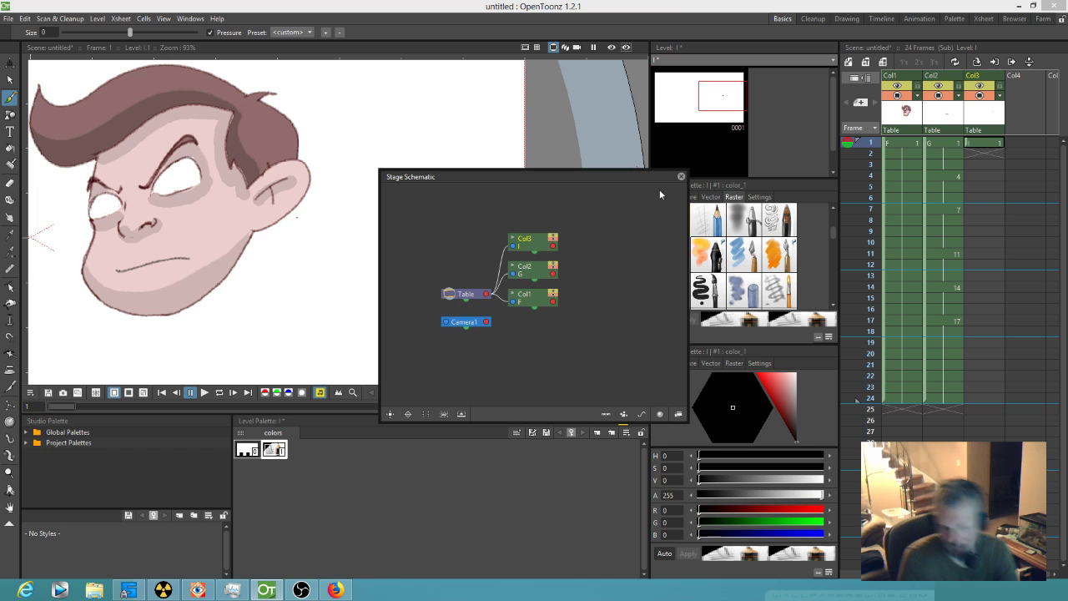
{"action": "left_click", "coordinate": [682, 176]}
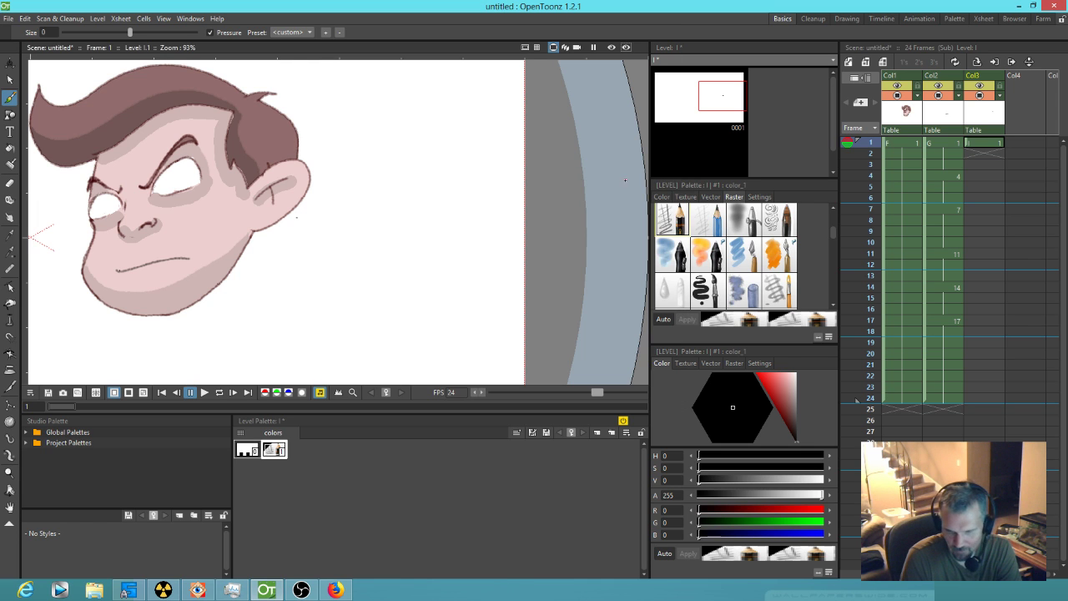
- Paint a pupil in each eye in frame 1 of the third column and extend that drawing through frame 24
{"action": "left_click", "coordinate": [988, 145]}
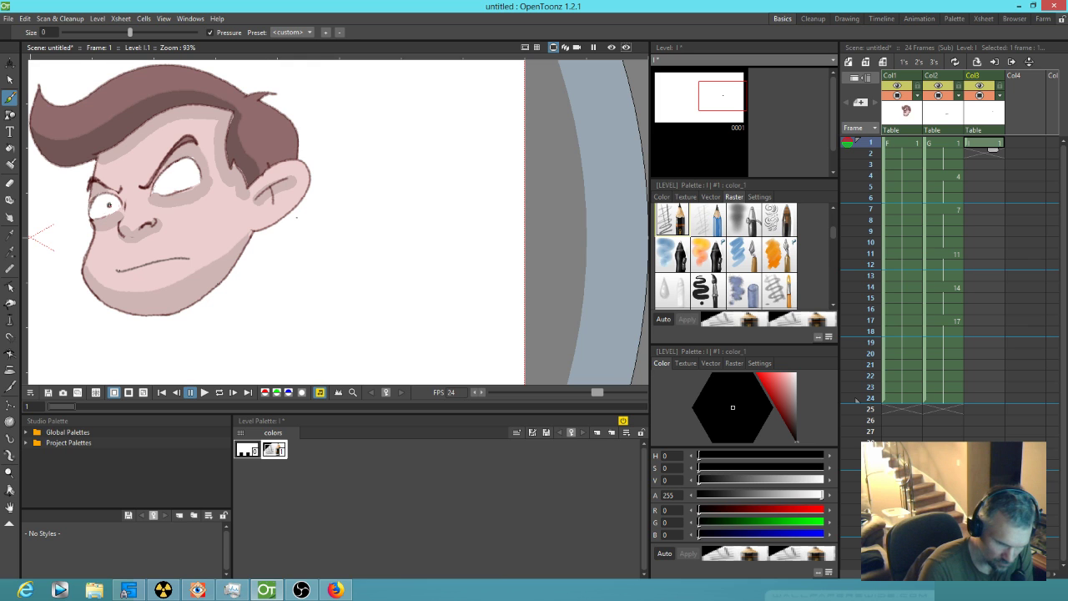
{"action": "left_click", "coordinate": [166, 184]}
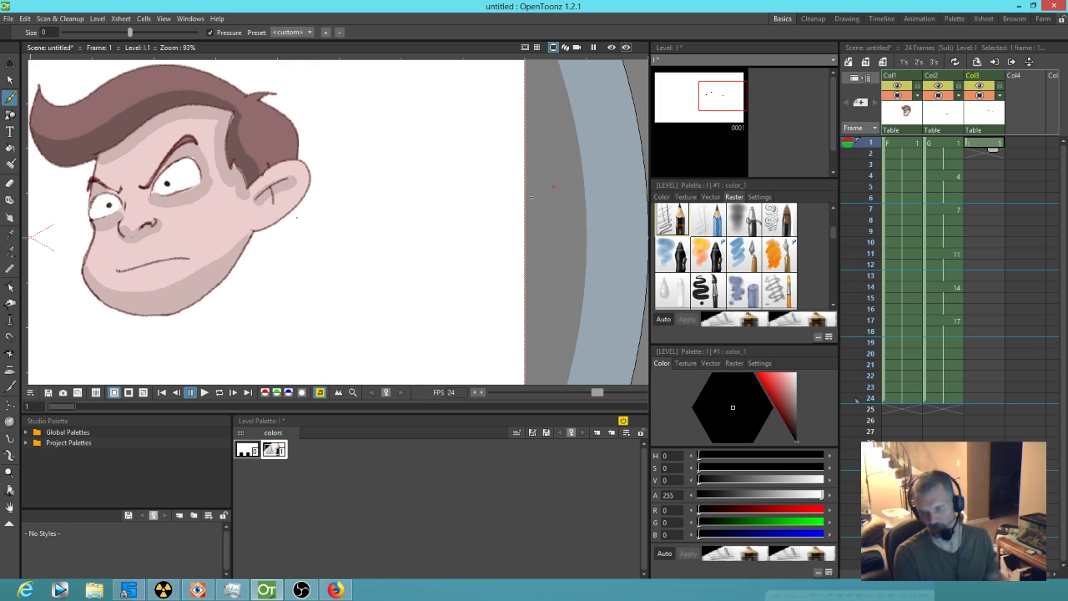
{"action": "left_click_drag", "start_coordinate": [993, 150], "coordinate": [977, 407]}
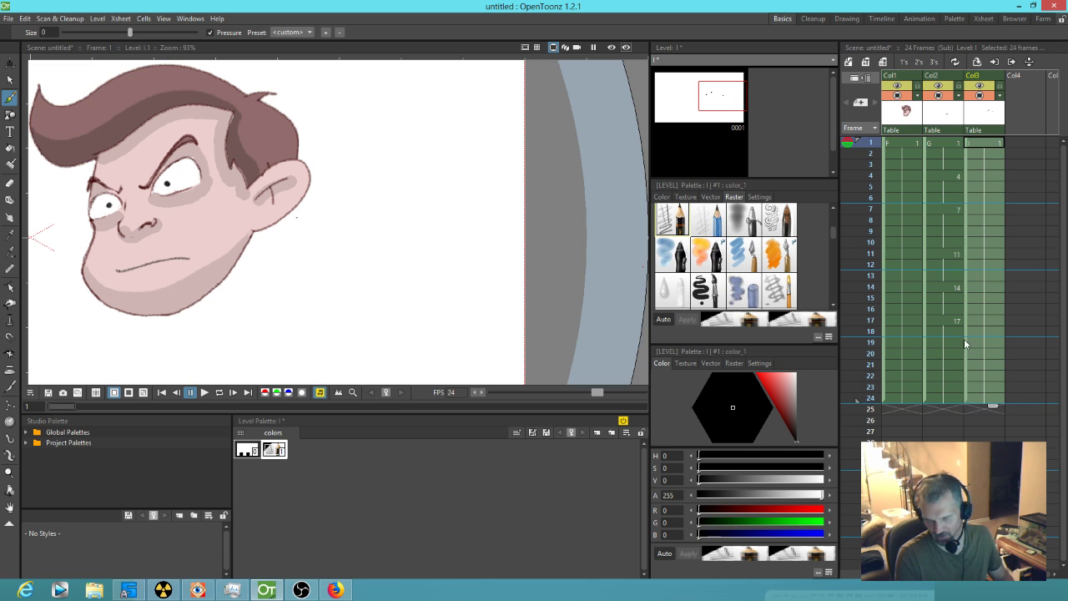
- Close the sub-xsheet to return to the parent xsheet with the single sub column
{"action": "left_click", "coordinate": [907, 123]}
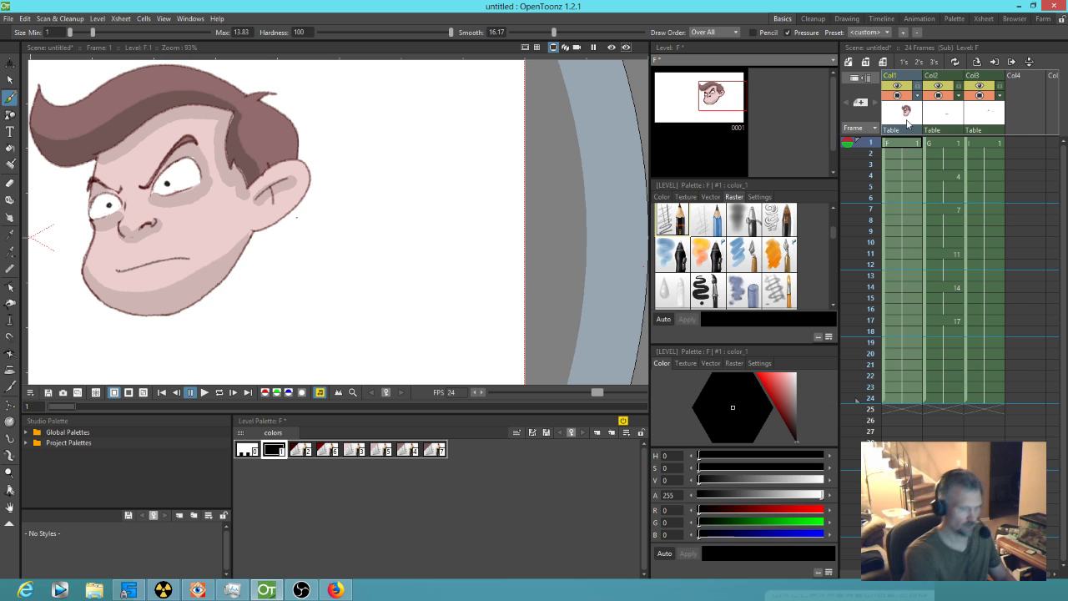
{"action": "key", "text": "ctrl+shift+e"}
{"action": "mouse_move", "coordinate": [872, 146]}
{"action": "left_mouse_down"}
{"action": "mouse_move", "coordinate": [880, 380]}
{"action": "mouse_move", "coordinate": [900, 147]}
{"action": "left_mouse_up"}
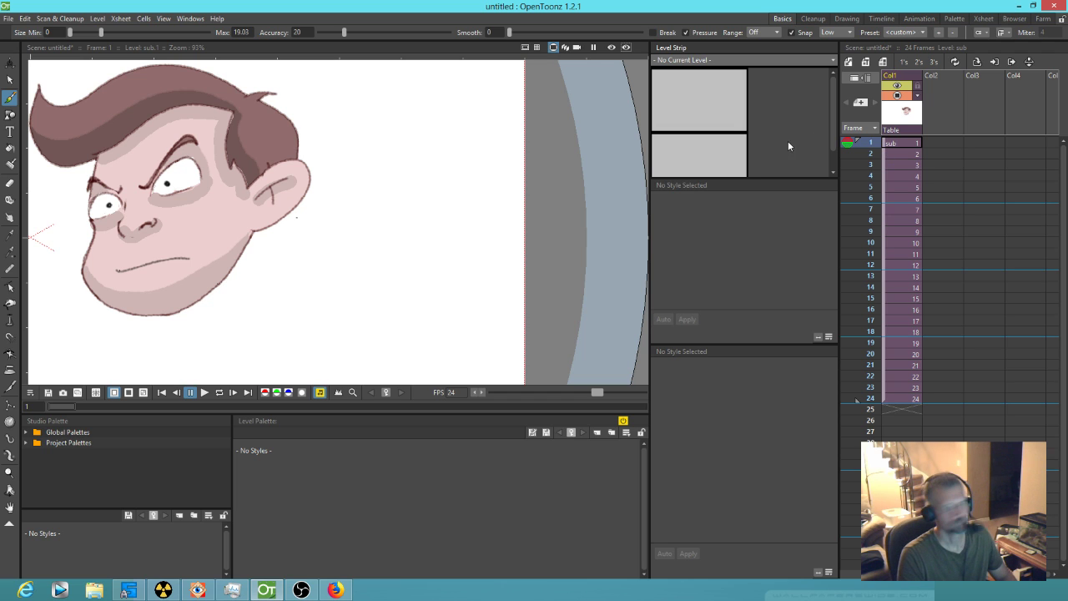
- Examine the sub column's node and its sub-xsheet commands in the stage schematic, then close the schematic
{"action": "left_click", "coordinate": [191, 19]}
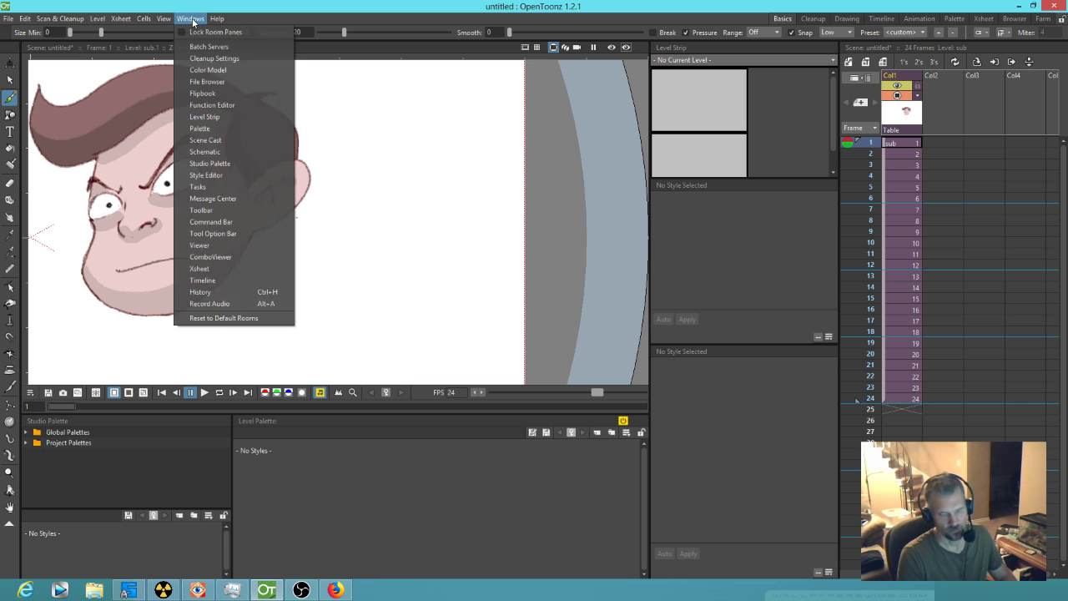
{"action": "left_click", "coordinate": [218, 151]}
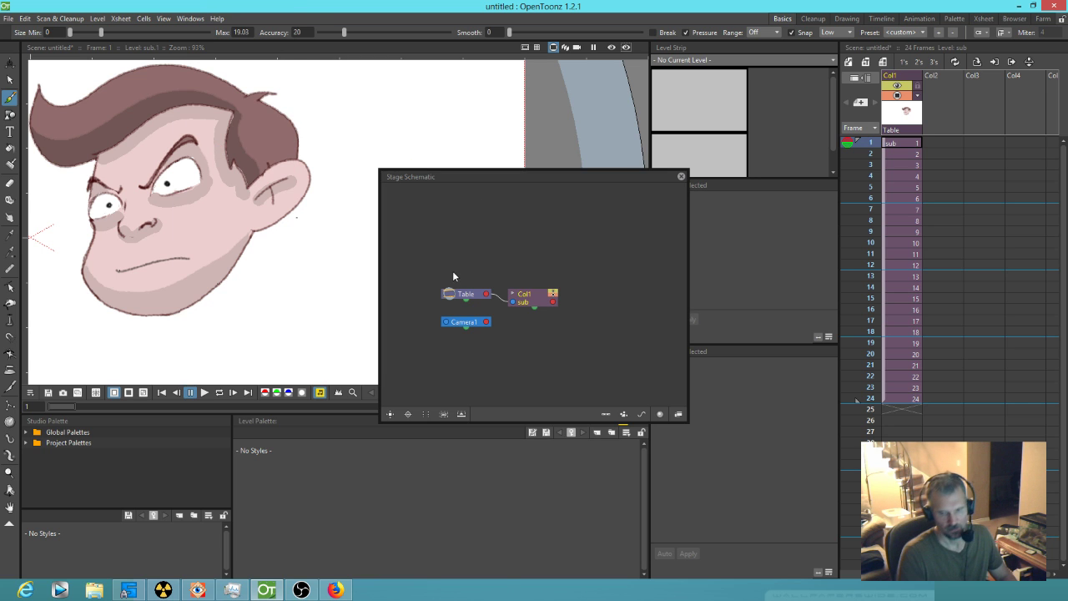
{"action": "left_click_drag", "start_coordinate": [534, 299], "coordinate": [548, 277]}
{"action": "right_click", "coordinate": [548, 276]}
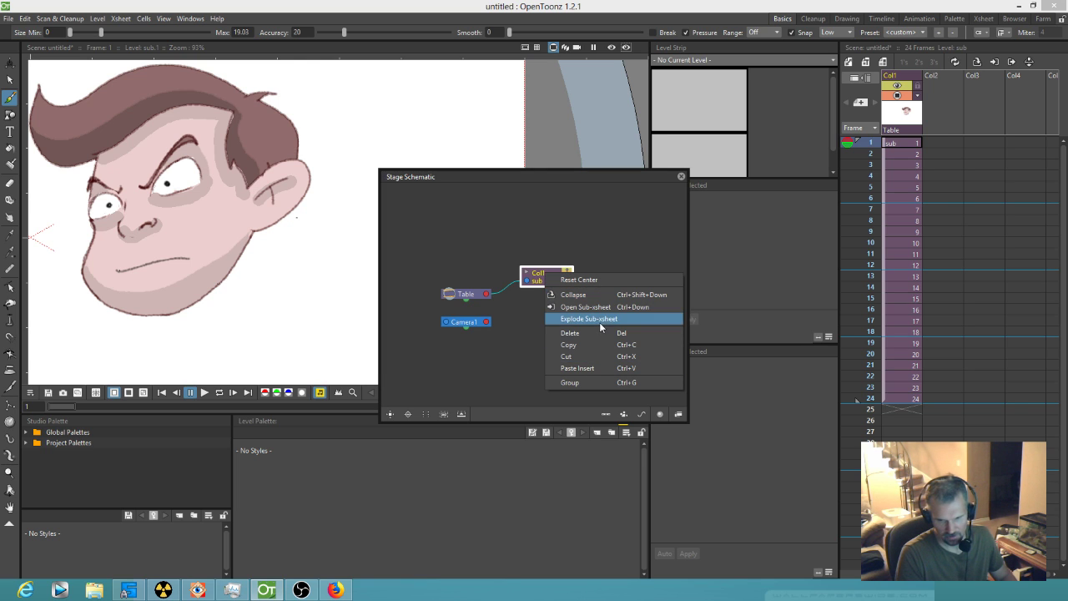
{"action": "left_click", "coordinate": [521, 313]}
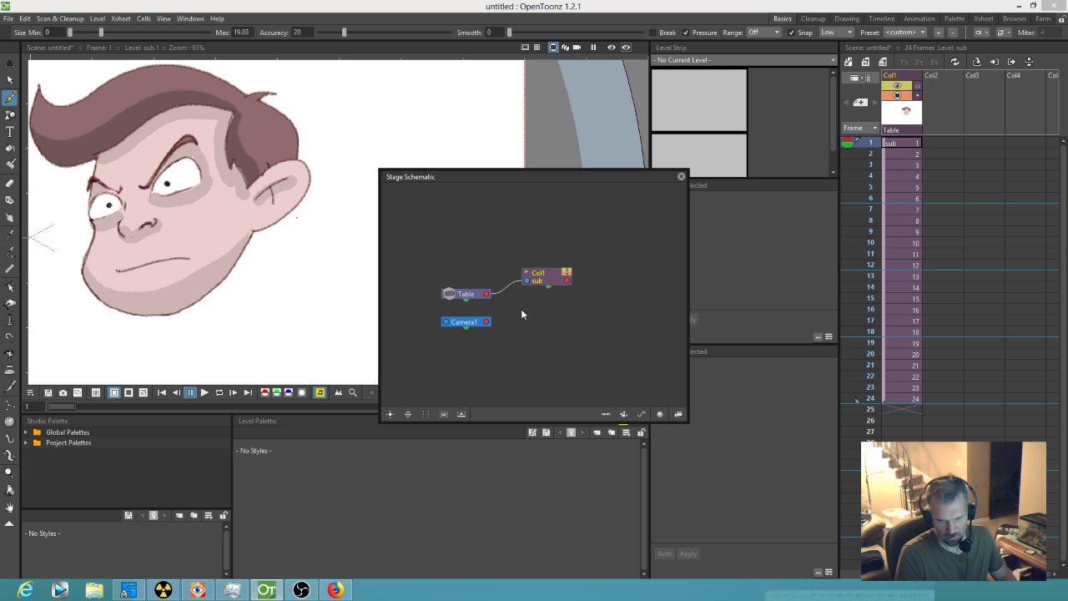
{"action": "left_click", "coordinate": [552, 283]}
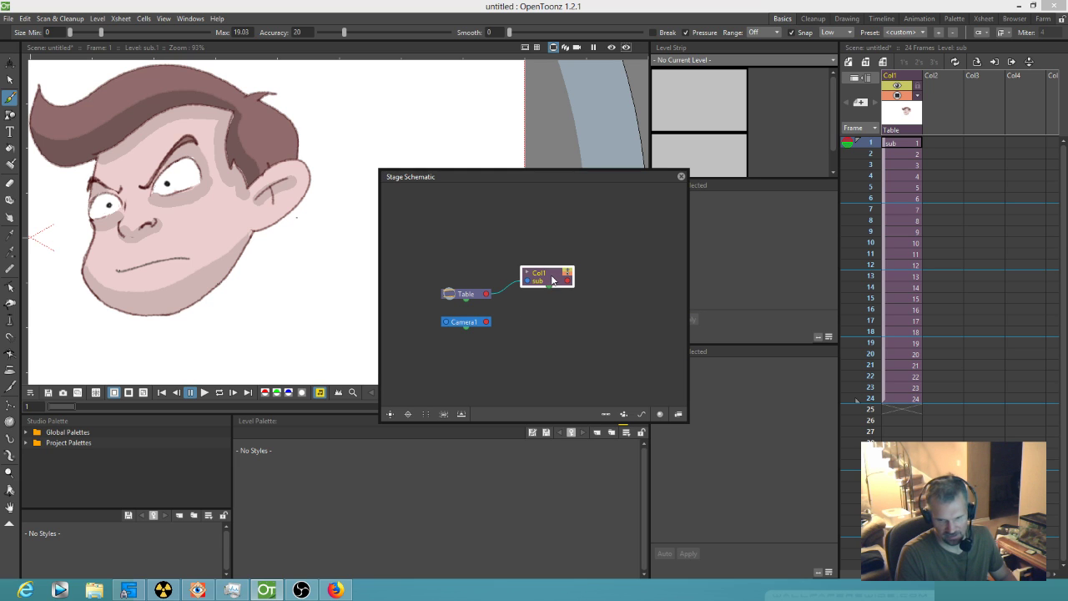
{"action": "left_click", "coordinate": [680, 178]}
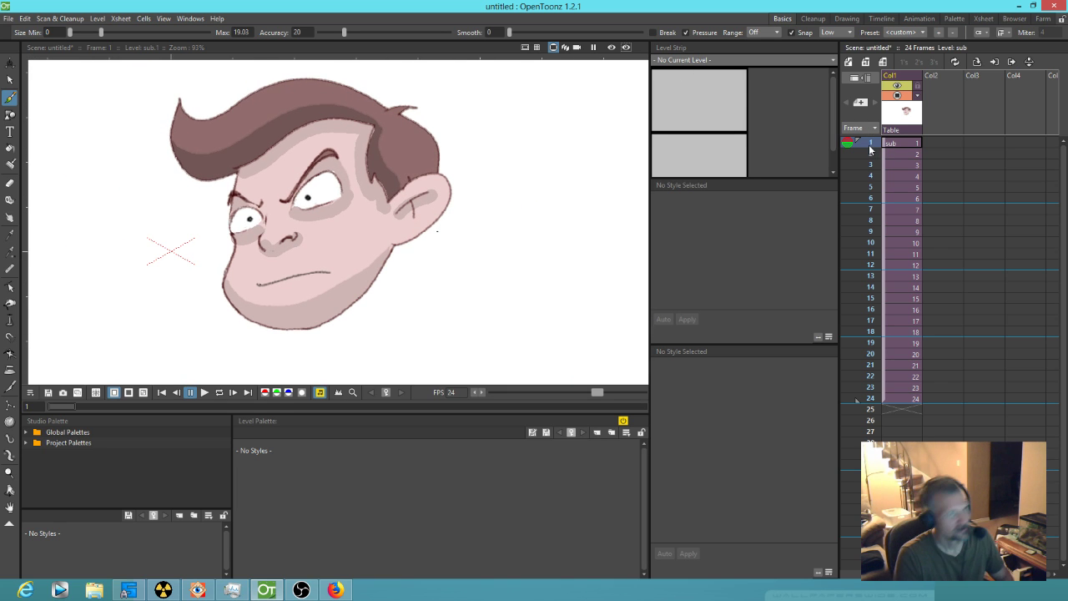
- Activate the Plastic tool and leave its mode on Animate
{"action": "mouse_move", "coordinate": [870, 149]}
{"action": "left_mouse_down"}
{"action": "mouse_move", "coordinate": [852, 325]}
{"action": "mouse_move", "coordinate": [868, 116]}
{"action": "left_mouse_up"}
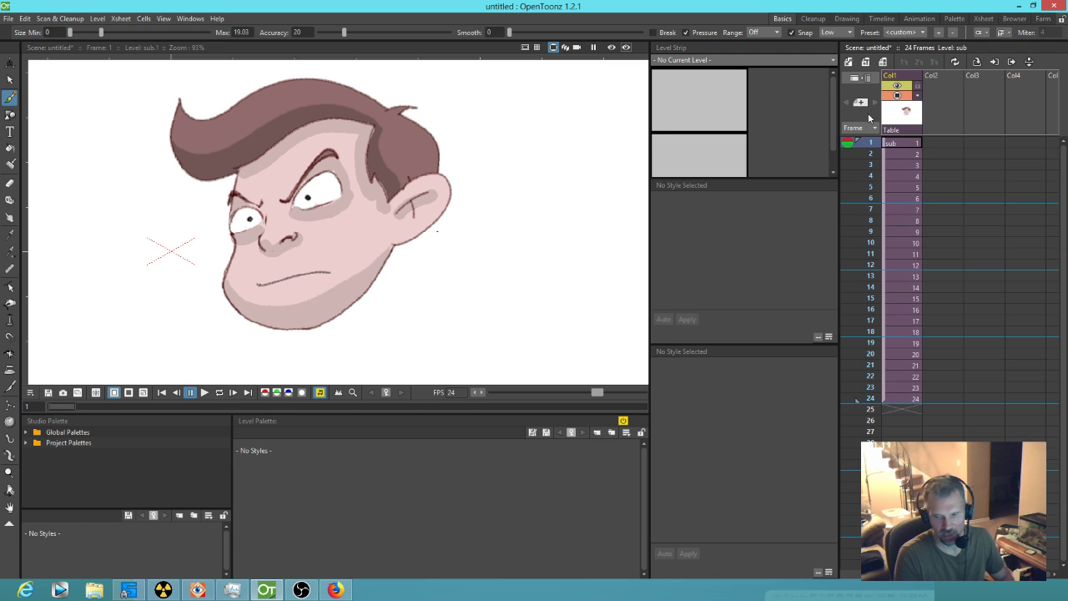
{"action": "left_click", "coordinate": [935, 142]}
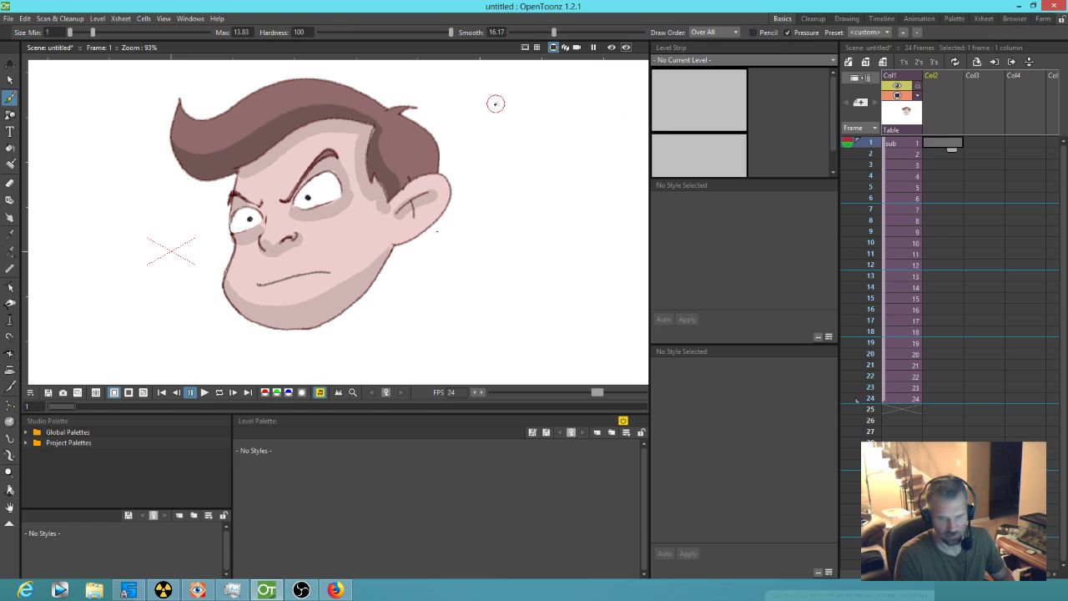
{"action": "key", "text": "x"}
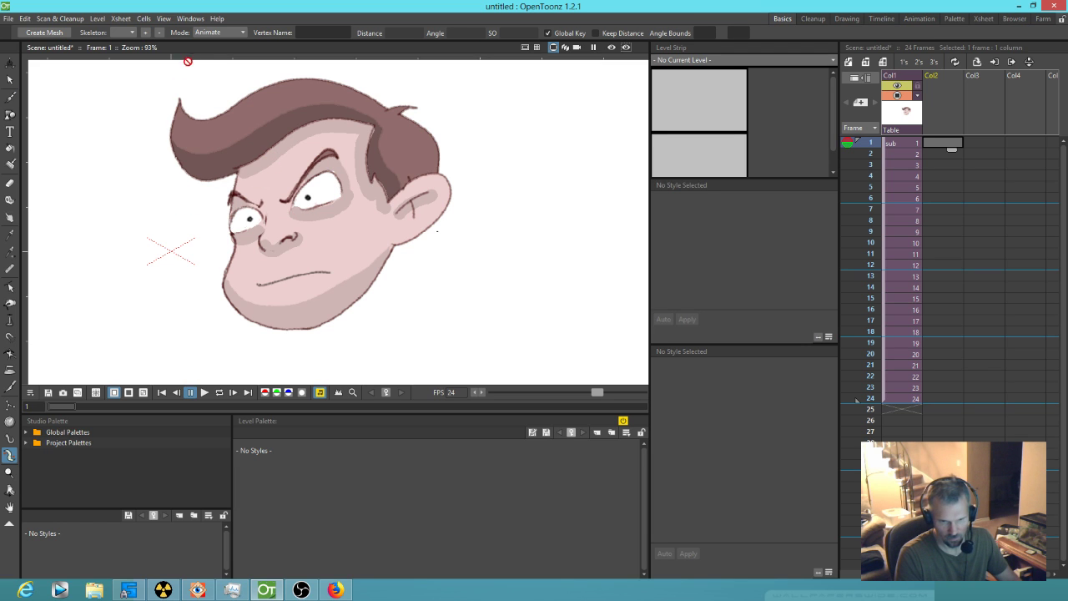
{"action": "left_click", "coordinate": [222, 34]}
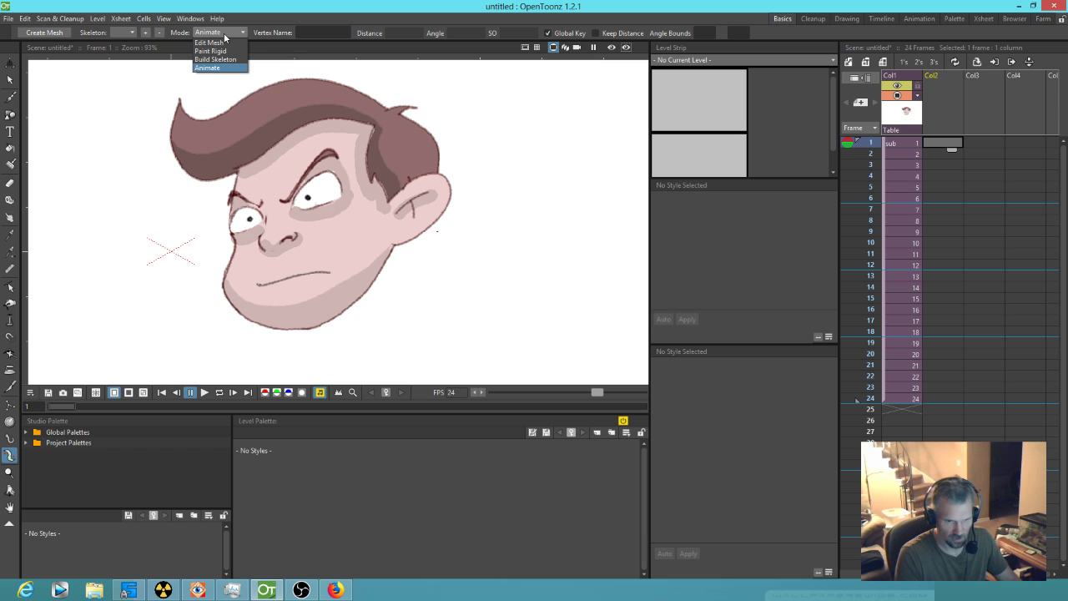
{"action": "left_click", "coordinate": [224, 34]}
{"action": "left_click", "coordinate": [224, 34]}
{"action": "left_click", "coordinate": [55, 33]}
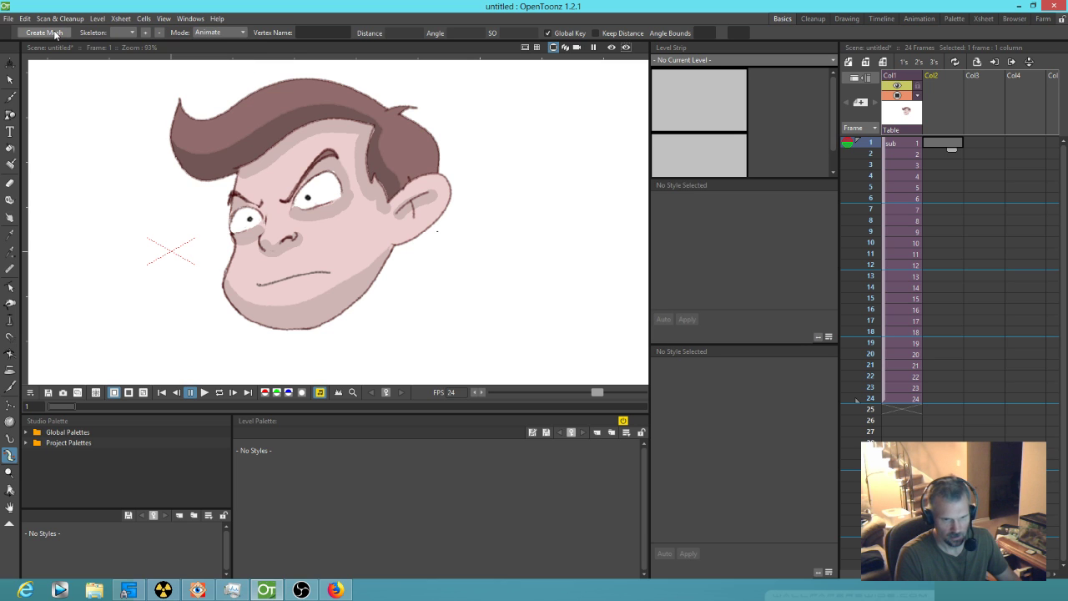
{"action": "left_click", "coordinate": [50, 33]}
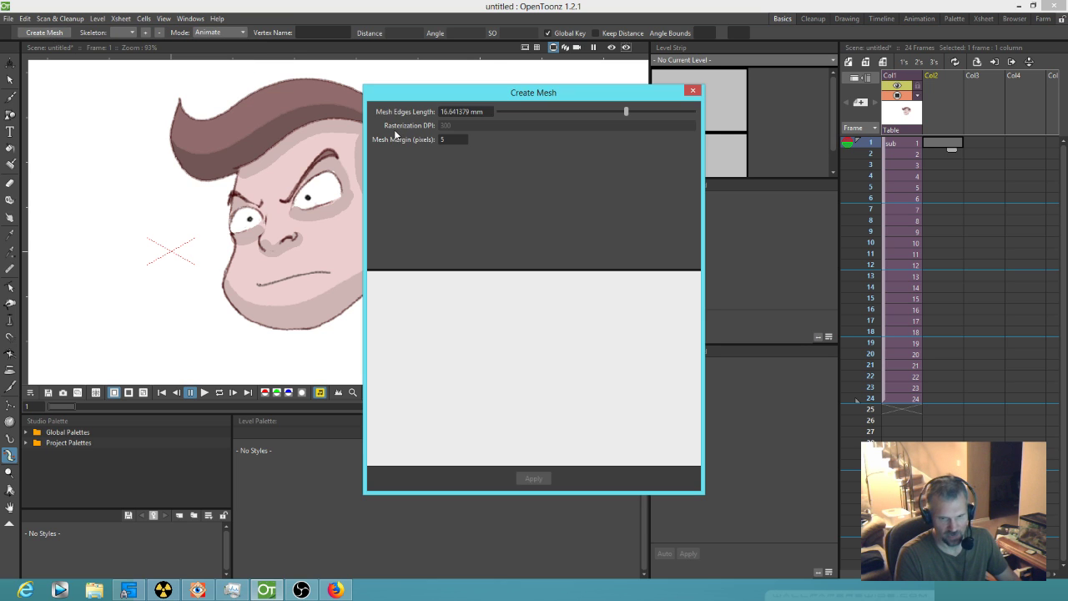
{"action": "left_click", "coordinate": [694, 91]}
- Create a plastic mesh over the sub column's head artwork, using a shorter mesh edge length than the preset
{"action": "left_click", "coordinate": [901, 143]}
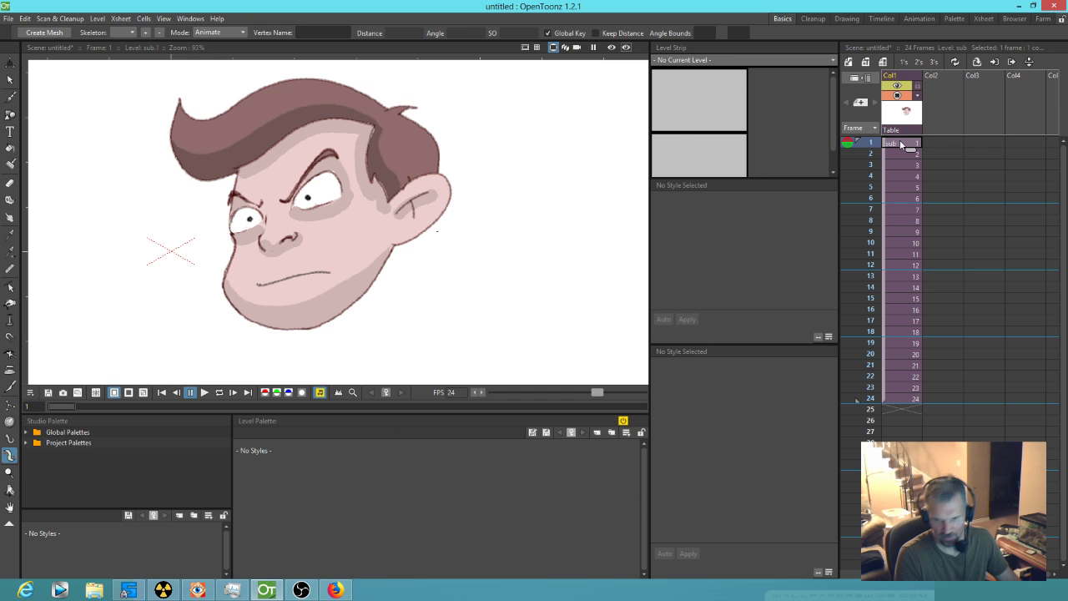
{"action": "left_click", "coordinate": [900, 122]}
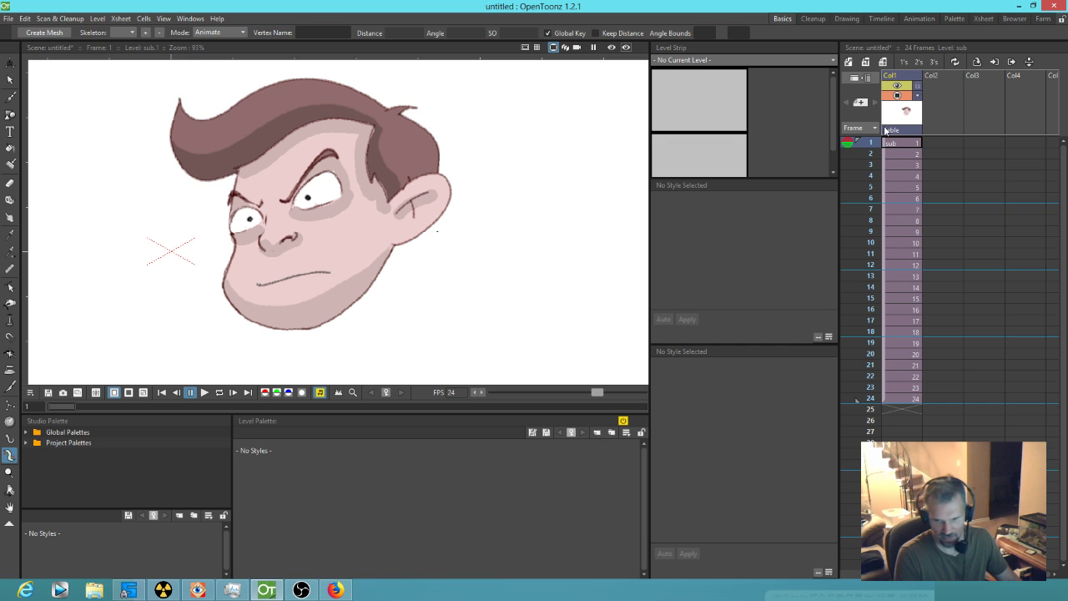
{"action": "left_click", "coordinate": [45, 33]}
{"action": "left_click_drag", "start_coordinate": [619, 337], "coordinate": [532, 348]}
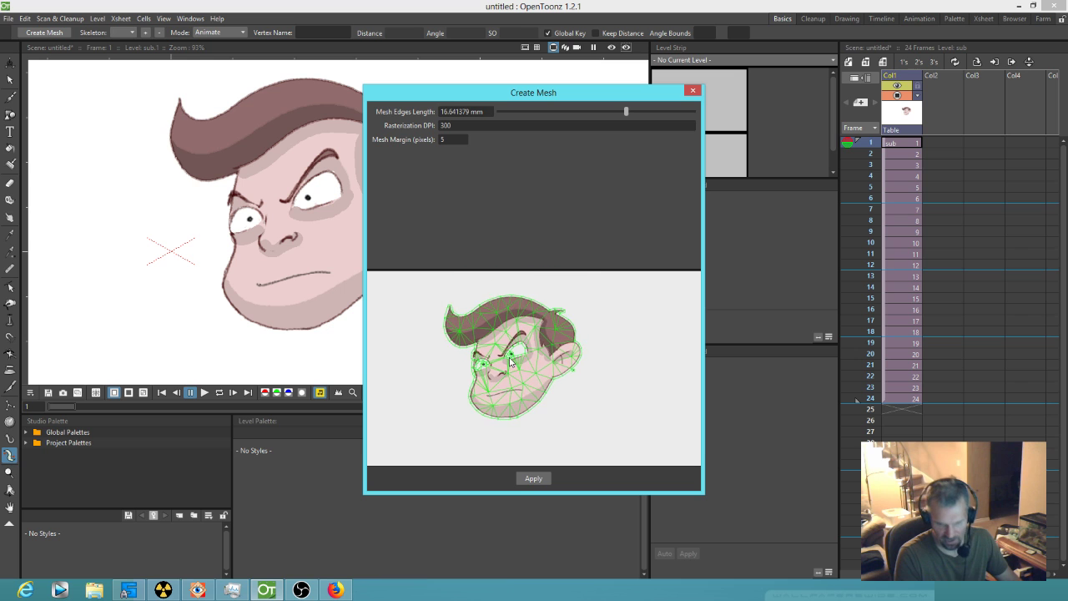
{"action": "scroll", "coordinate": [532, 351], "scroll_direction": "up", "scroll_amount": 6}
{"action": "scroll", "coordinate": [532, 370], "scroll_direction": "down", "scroll_amount": 4}
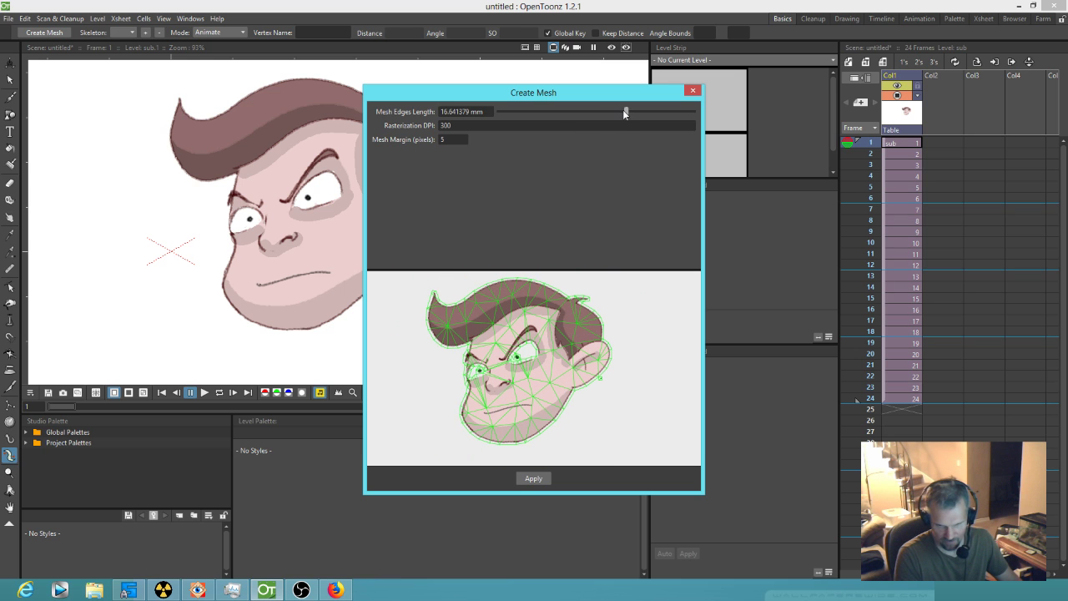
{"action": "left_click_drag", "start_coordinate": [627, 111], "coordinate": [593, 112]}
{"action": "left_click", "coordinate": [533, 478]}
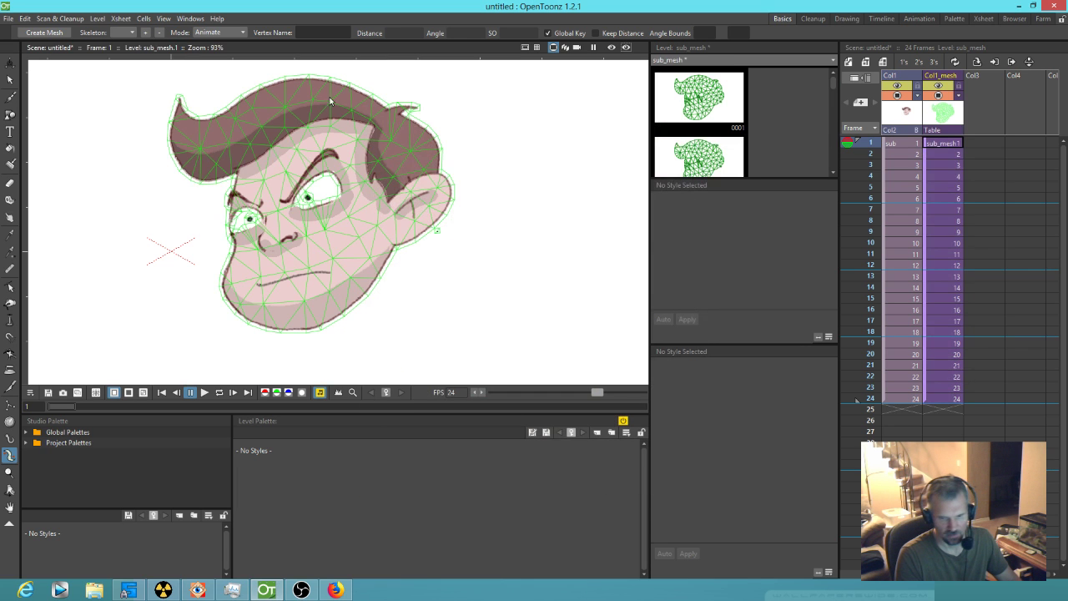
- Switch the Plastic tool to Build Skeleton mode and place the root vertex in the empty space right of the chin
{"action": "left_click", "coordinate": [233, 31]}
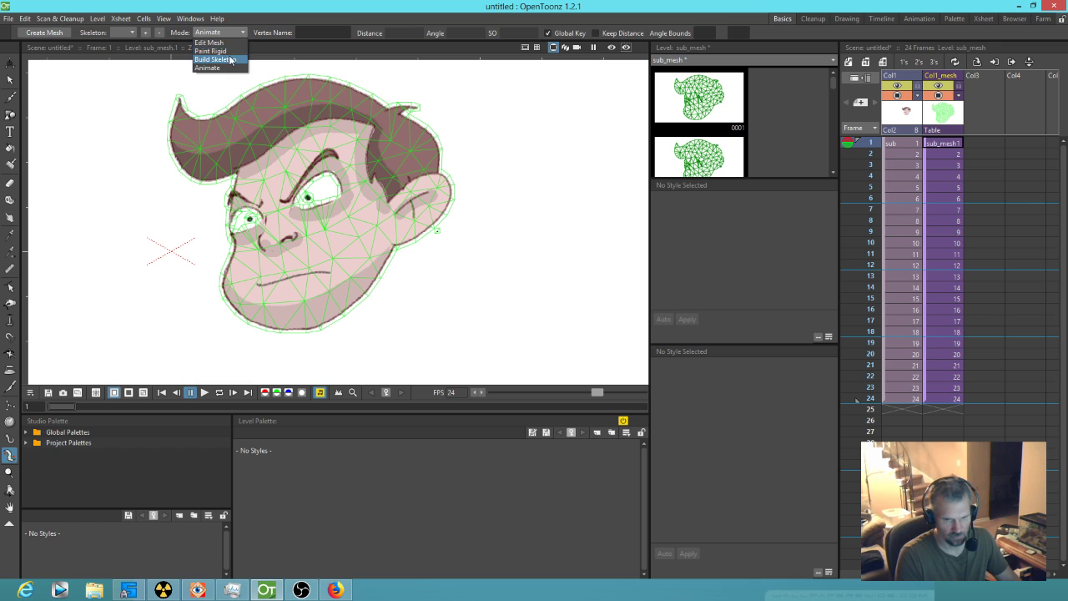
{"action": "left_click", "coordinate": [230, 60]}
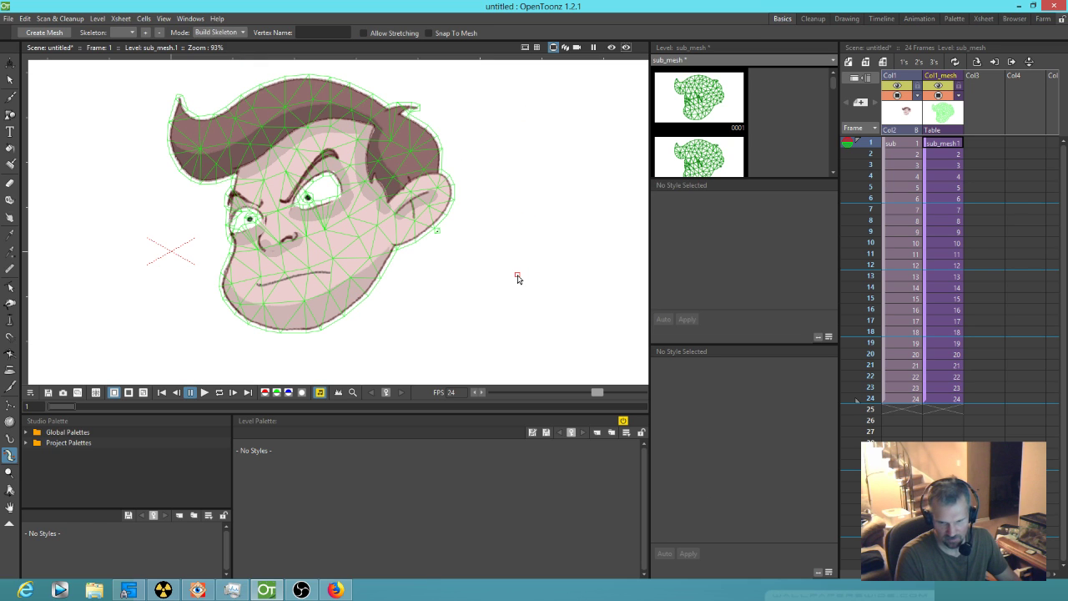
{"action": "left_click", "coordinate": [515, 328]}
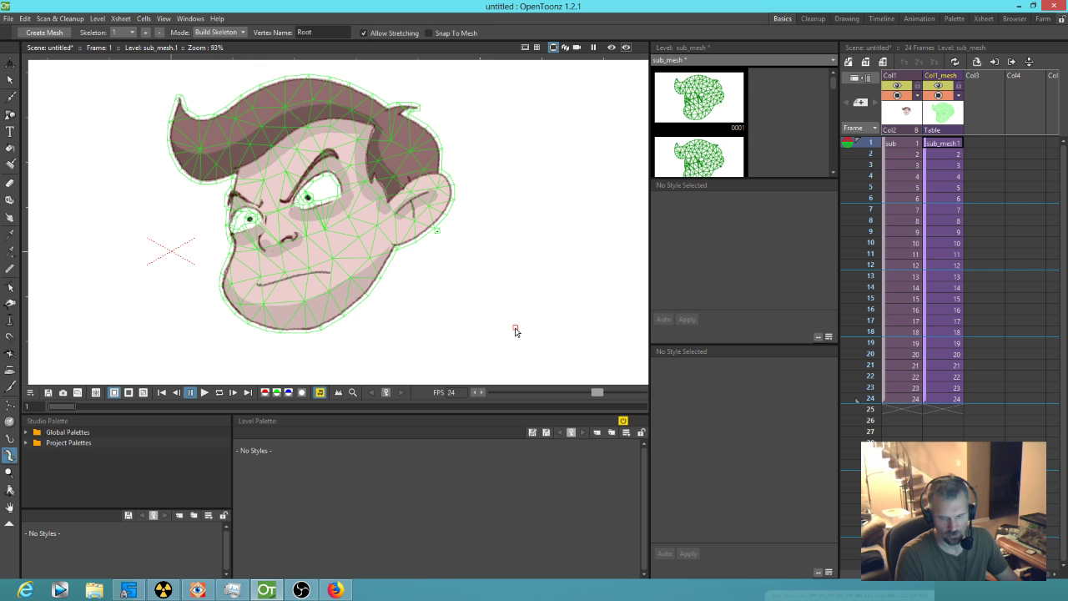
{"action": "left_click_drag", "start_coordinate": [515, 328], "coordinate": [512, 323]}
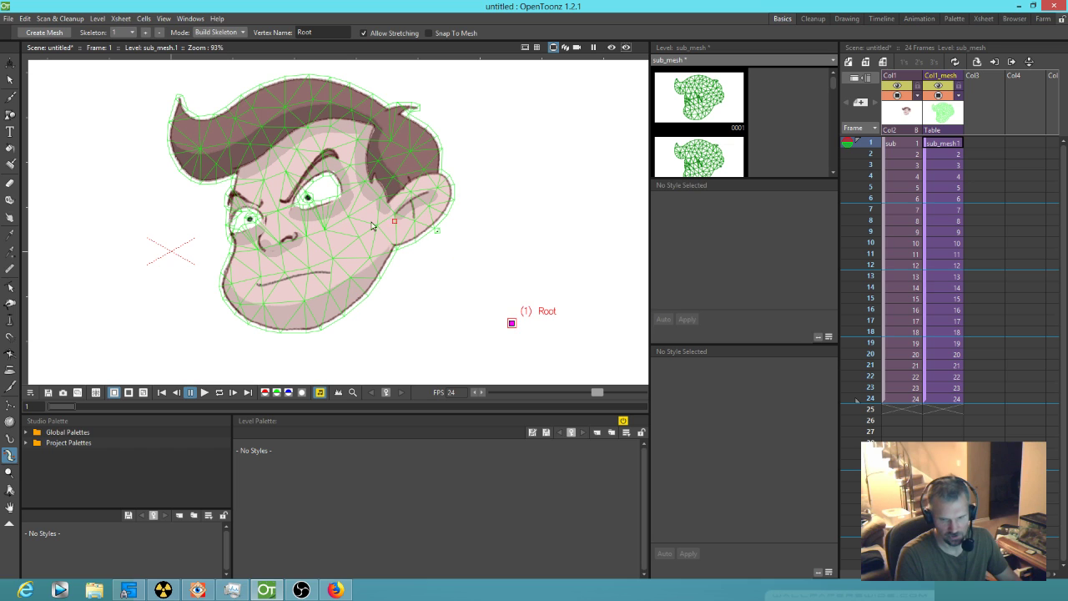
- Add four skeleton vertices branching directly from the root: on the hair, between the eyebrows, on the nose and on the chin
{"action": "left_click", "coordinate": [301, 108]}
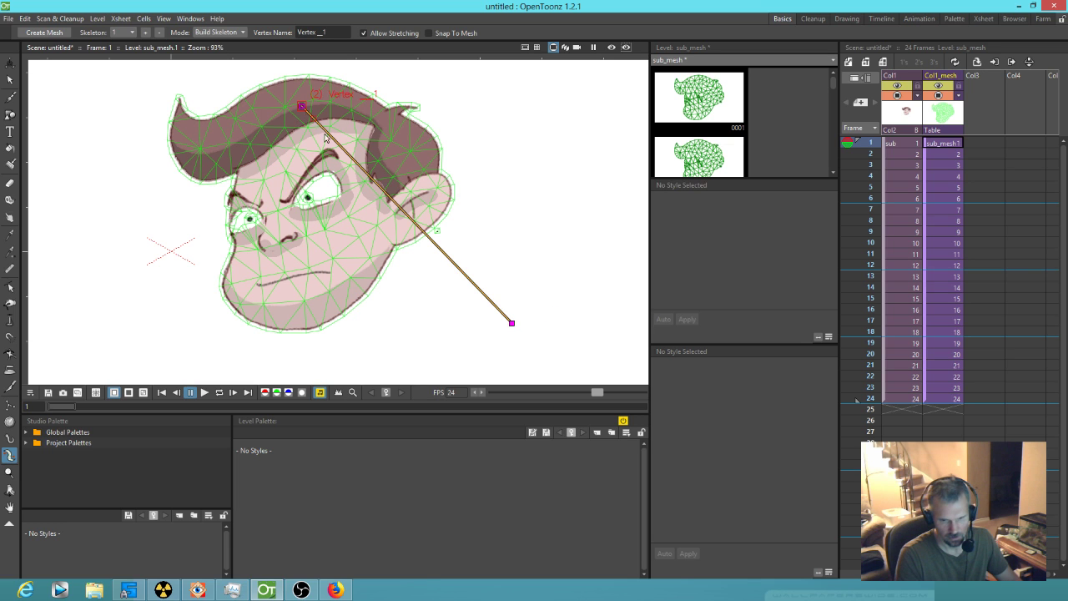
{"action": "left_click", "coordinate": [511, 323]}
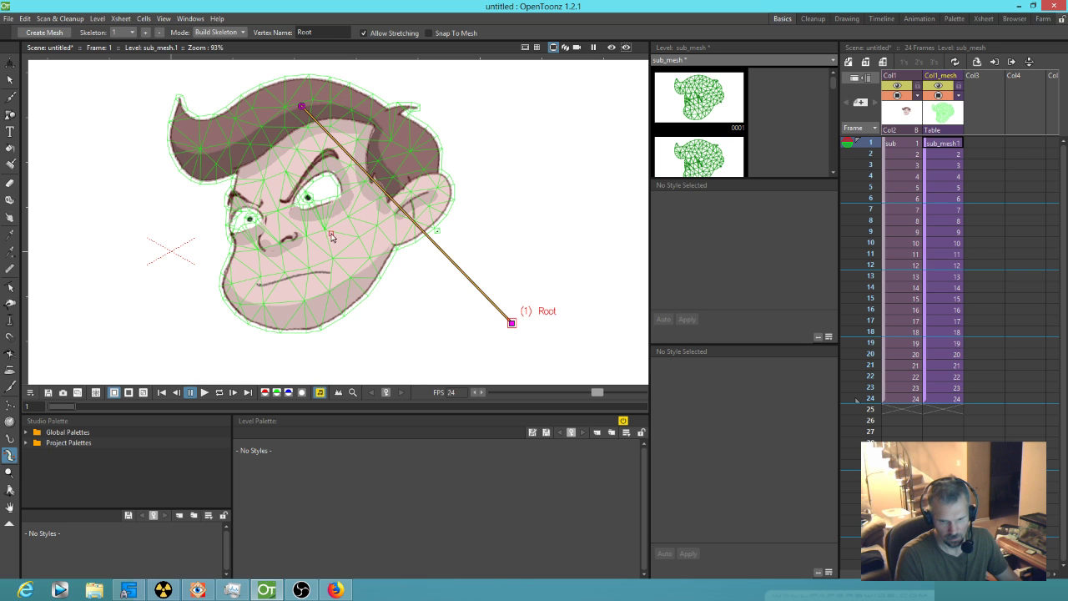
{"action": "left_click", "coordinate": [273, 200]}
{"action": "left_click", "coordinate": [511, 323]}
{"action": "left_click", "coordinate": [270, 239]}
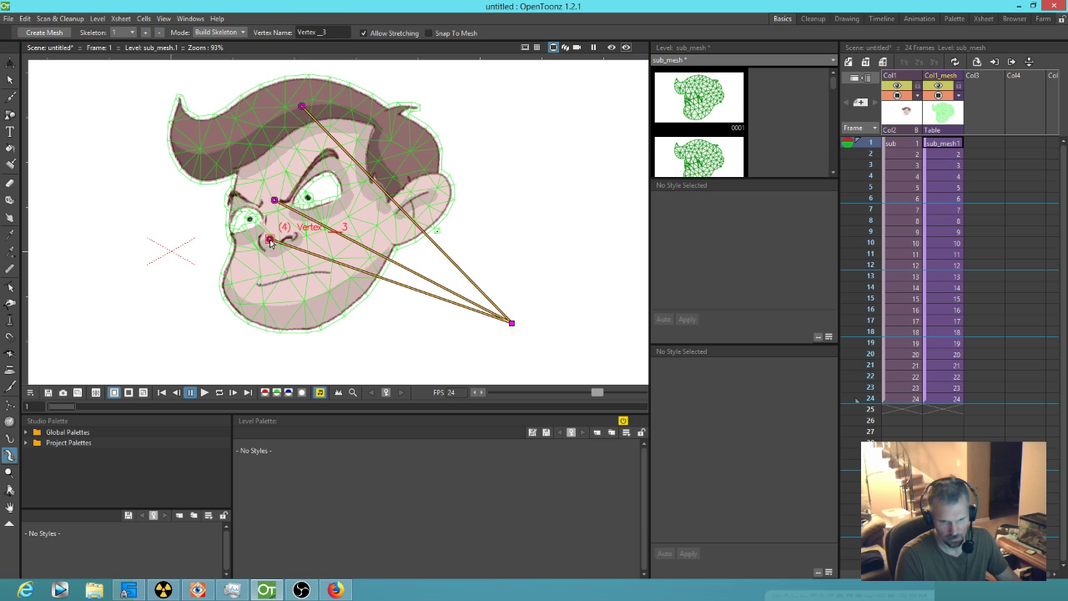
{"action": "left_click", "coordinate": [512, 323]}
{"action": "left_click", "coordinate": [296, 299]}
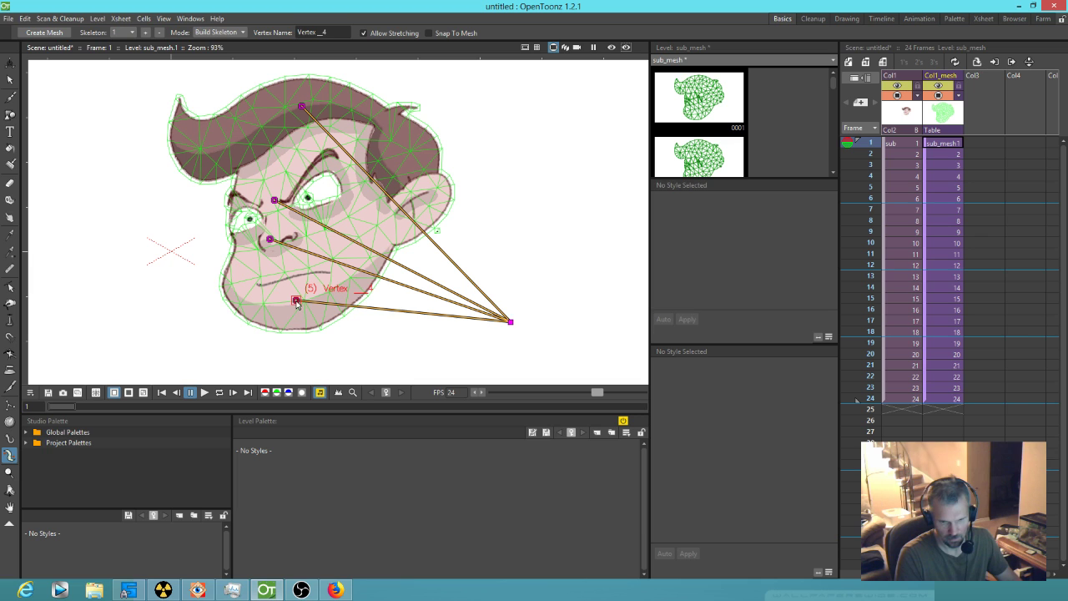
- Switch the Plastic tool to Animate mode and pull the hair vertex slightly up and right at frame 1
{"action": "left_click", "coordinate": [215, 34]}
{"action": "left_click", "coordinate": [209, 68]}
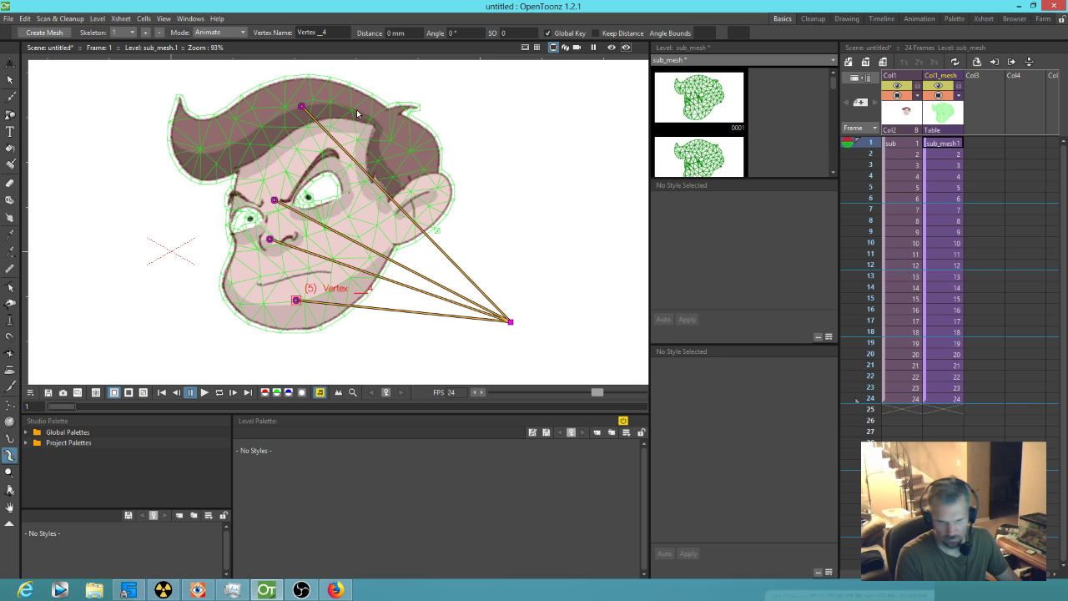
{"action": "left_click_drag", "start_coordinate": [302, 108], "coordinate": [313, 104]}
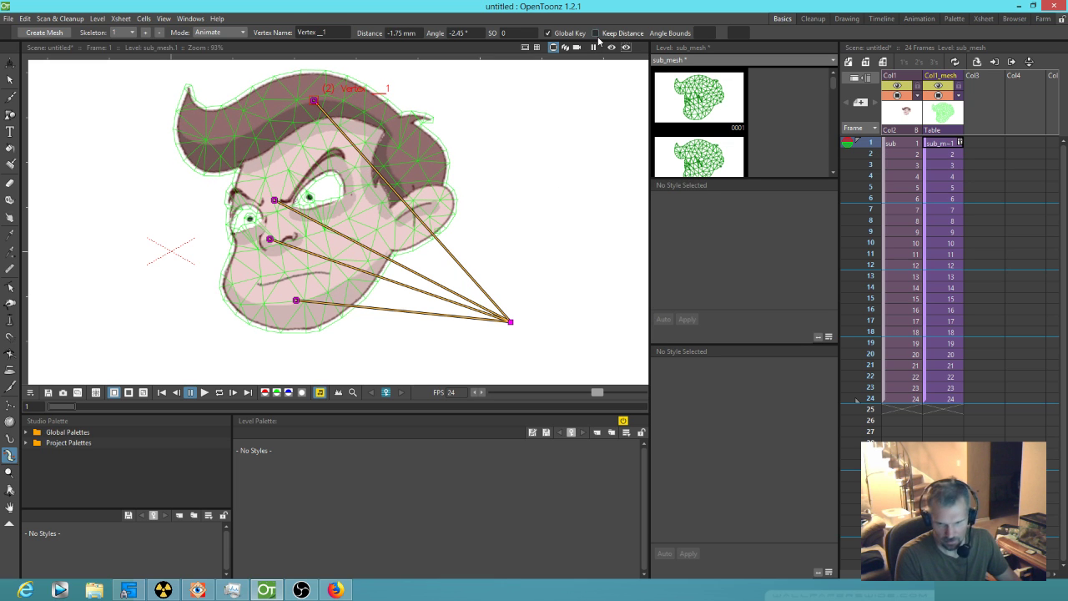
- Try moving the hair vertex with Keep Distance enabled and turn the option off again
{"action": "left_click_drag", "start_coordinate": [313, 103], "coordinate": [311, 110]}
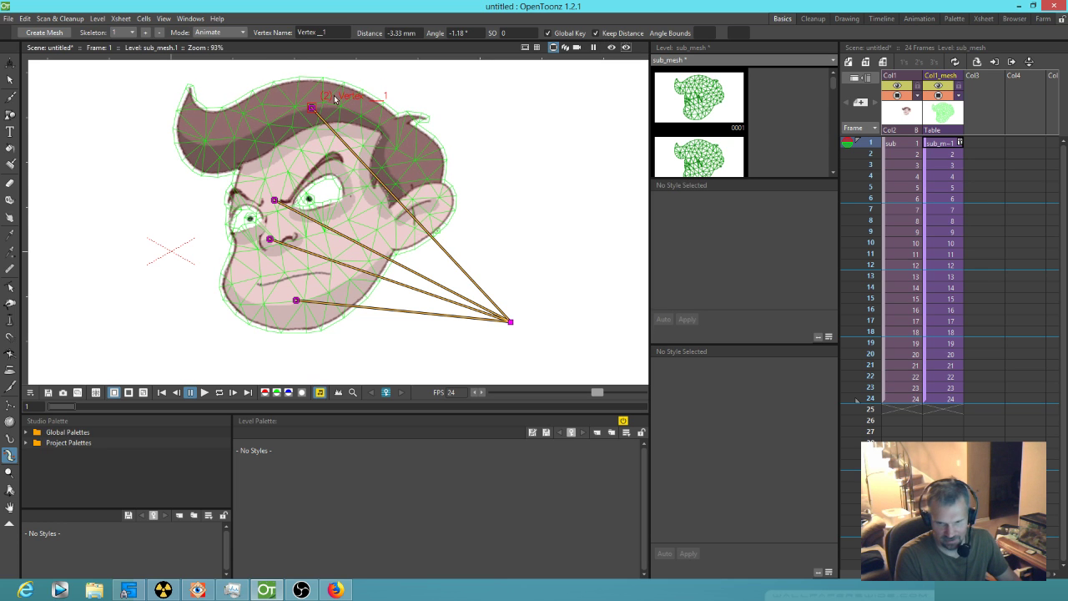
{"action": "left_click_drag", "start_coordinate": [313, 110], "coordinate": [294, 134]}
{"action": "left_click_drag", "start_coordinate": [350, 156], "coordinate": [359, 157]}
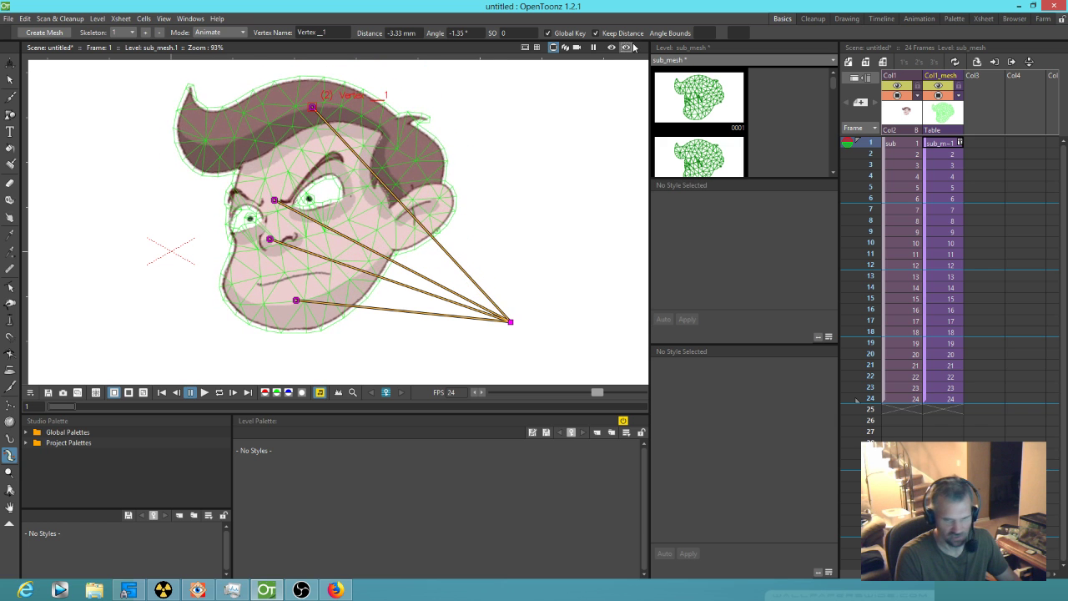
{"action": "left_click", "coordinate": [606, 35]}
- Pose the head at frame 1: move the hair vertex up and right, the brow and nose vertices left, and the chin vertex slightly down-left
{"action": "left_click_drag", "start_coordinate": [312, 110], "coordinate": [331, 101]}
{"action": "mouse_move", "coordinate": [274, 203]}
{"action": "left_mouse_down"}
{"action": "mouse_move", "coordinate": [277, 193]}
{"action": "mouse_move", "coordinate": [262, 201]}
{"action": "left_mouse_up"}
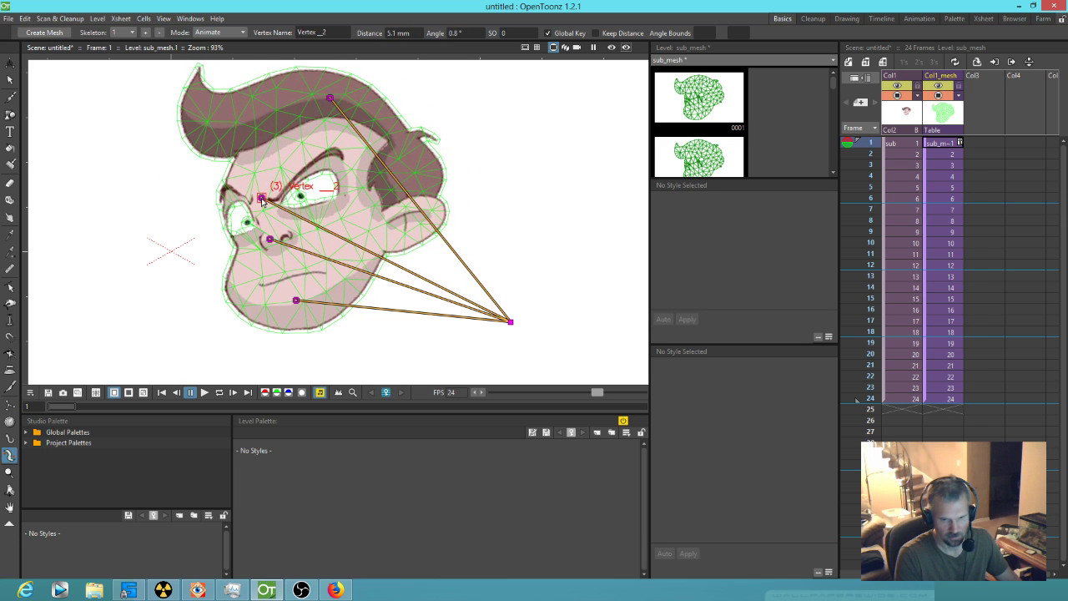
{"action": "mouse_move", "coordinate": [270, 243]}
{"action": "left_mouse_down"}
{"action": "mouse_move", "coordinate": [276, 249]}
{"action": "mouse_move", "coordinate": [259, 240]}
{"action": "left_mouse_up"}
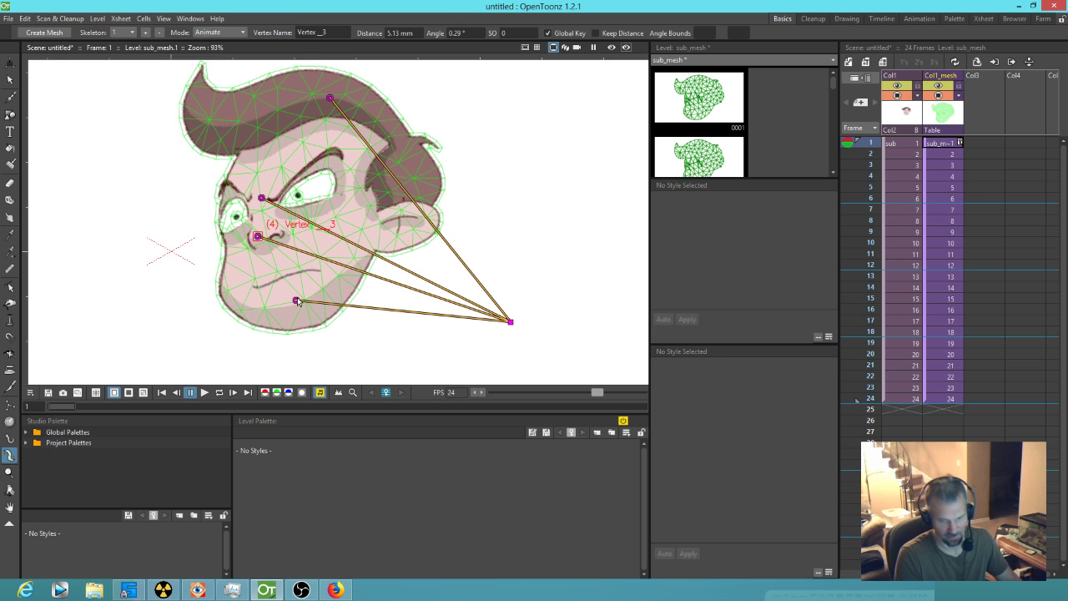
{"action": "left_click_drag", "start_coordinate": [297, 302], "coordinate": [290, 307]}
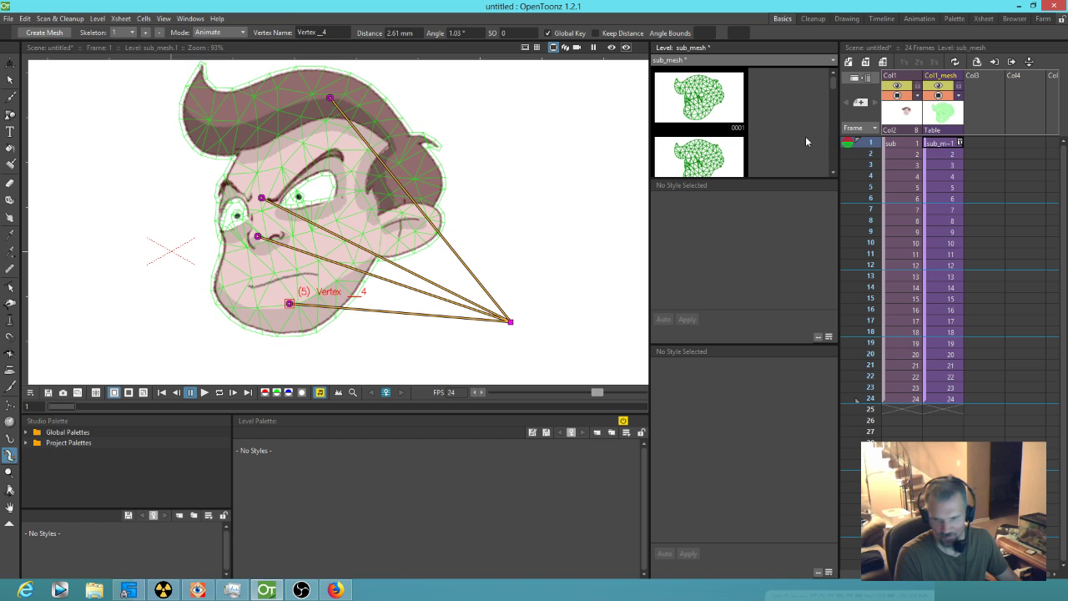
- Pose the head at frame 14: move the brow and nose vertices right, the chin vertex left, and the hair vertex slightly down-right
{"action": "left_click_drag", "start_coordinate": [870, 155], "coordinate": [871, 287]}
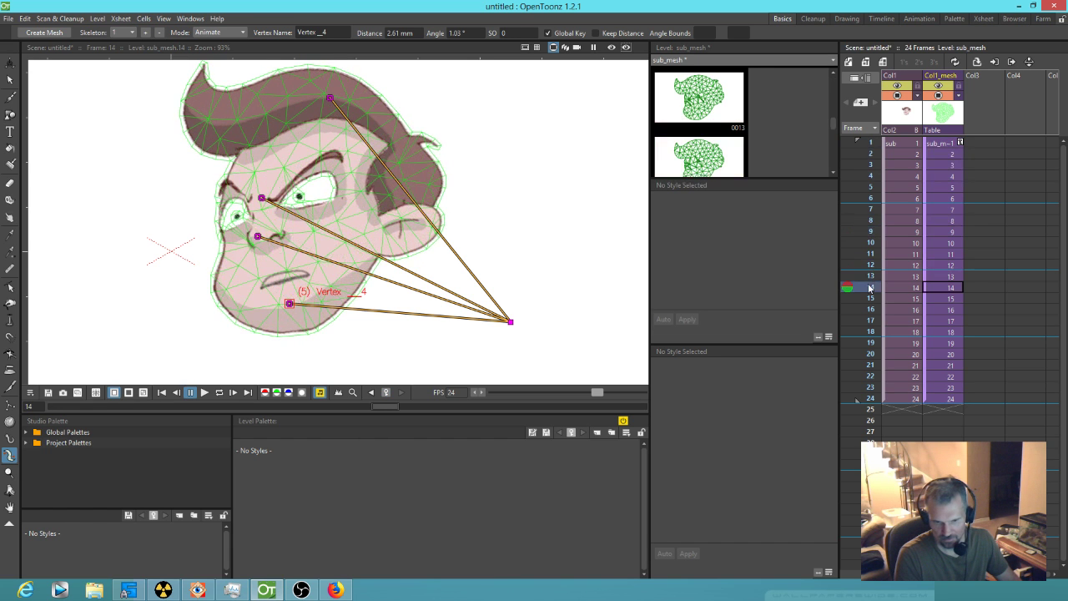
{"action": "left_click_drag", "start_coordinate": [263, 199], "coordinate": [280, 198]}
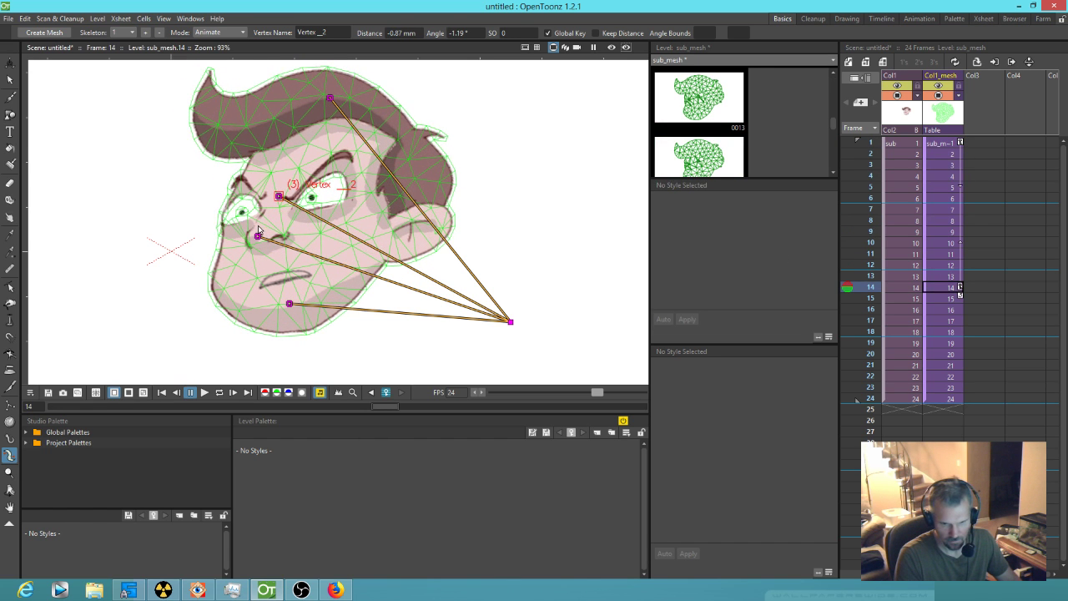
{"action": "left_click_drag", "start_coordinate": [258, 236], "coordinate": [274, 239]}
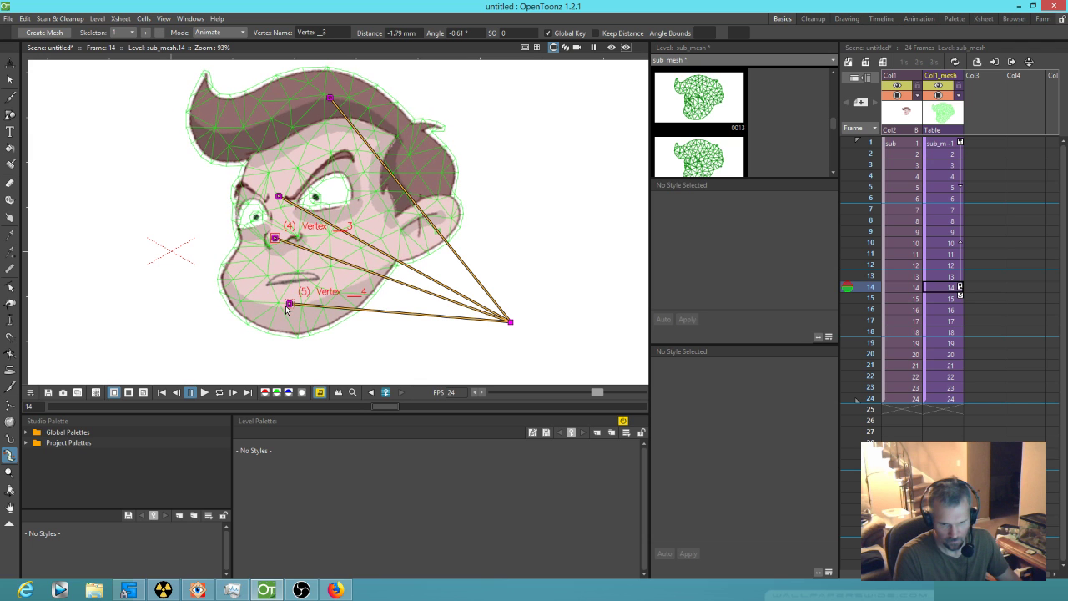
{"action": "left_click_drag", "start_coordinate": [288, 305], "coordinate": [278, 305]}
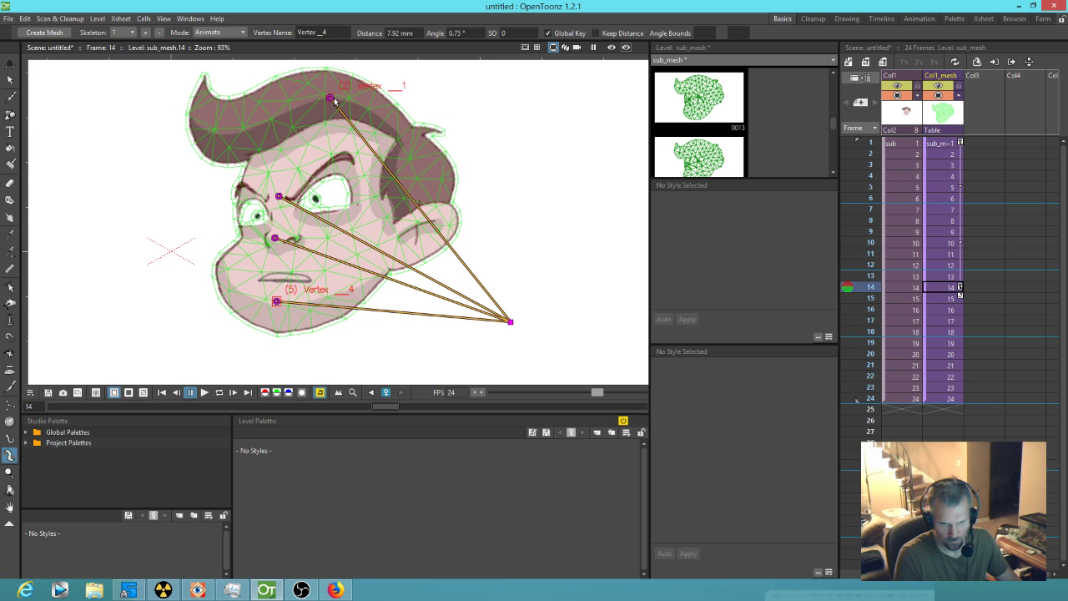
{"action": "left_click_drag", "start_coordinate": [332, 101], "coordinate": [339, 109]}
- Preview the head animation in a loop, hide the mesh column's overlay in the viewer, and stop playback
{"action": "left_click_drag", "start_coordinate": [866, 145], "coordinate": [852, 161]}
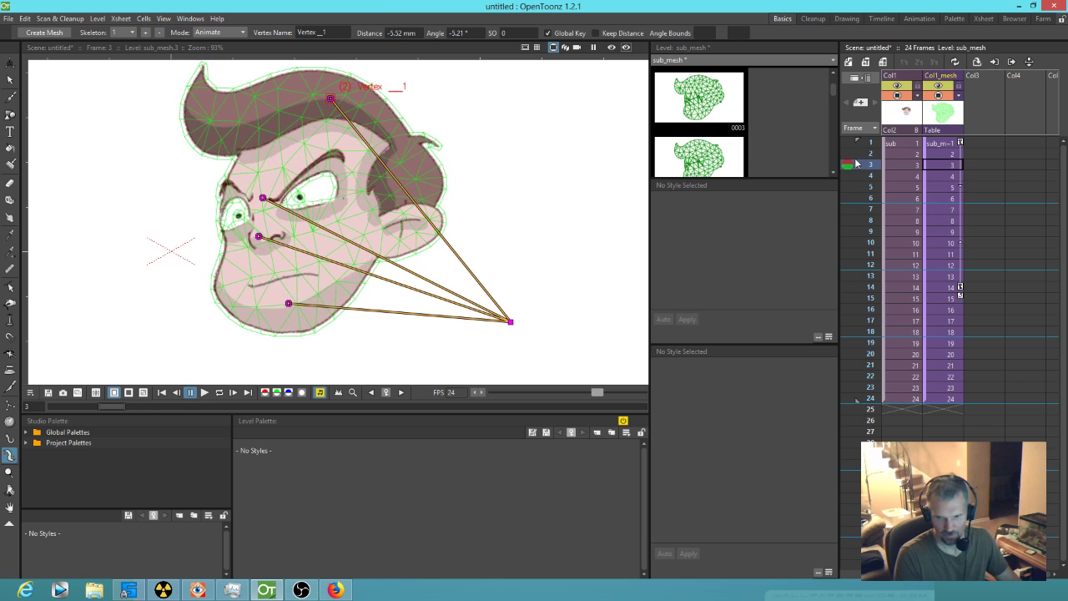
{"action": "key", "text": "l"}
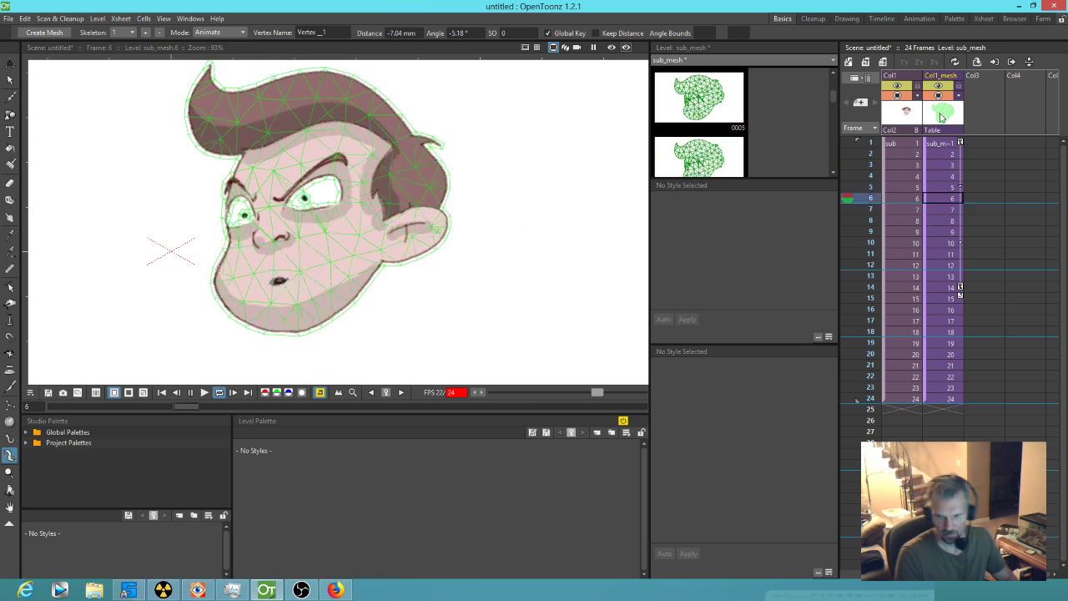
{"action": "left_click", "coordinate": [937, 96]}
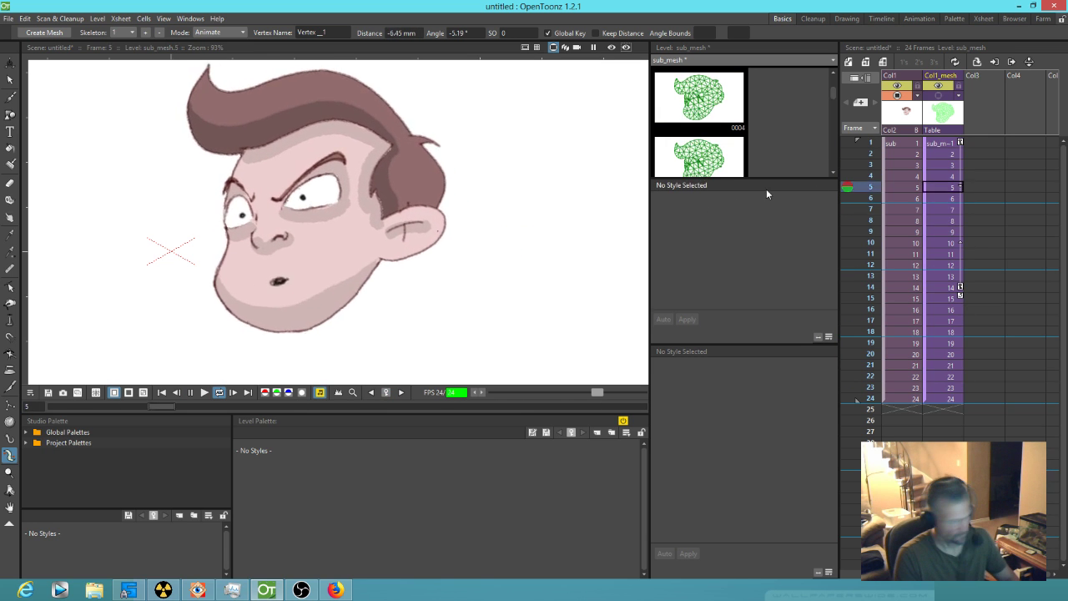
{"action": "key", "text": "l"}
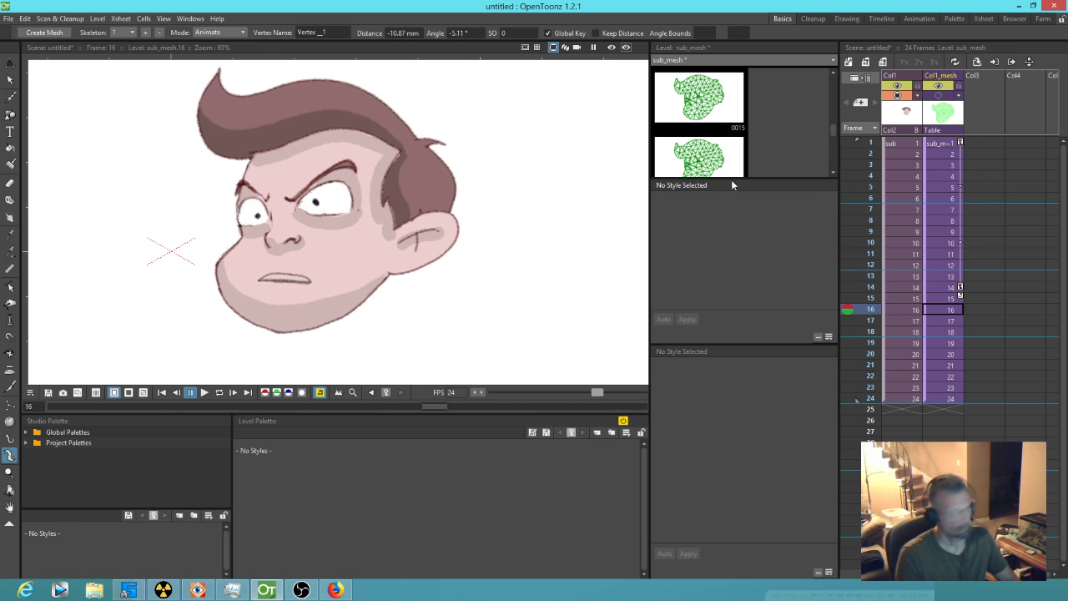
- Open the sub column's sub-xsheet and move the Col3 pupils' center between the eyes, to about 42 mm E/W and 17 mm N/S
{"action": "left_click", "coordinate": [891, 146]}
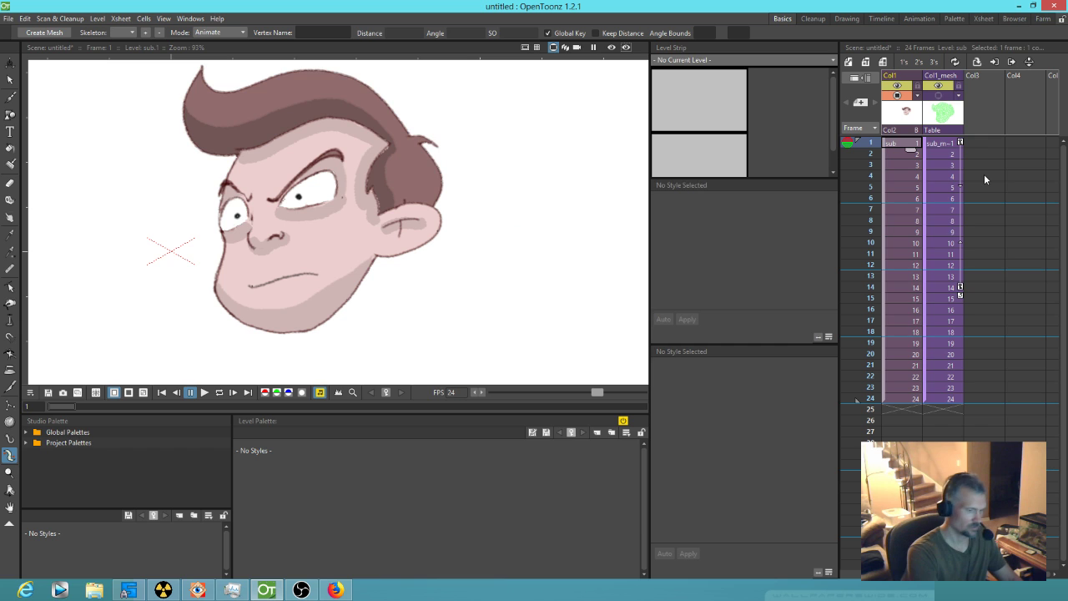
{"action": "key", "text": "alt+d"}
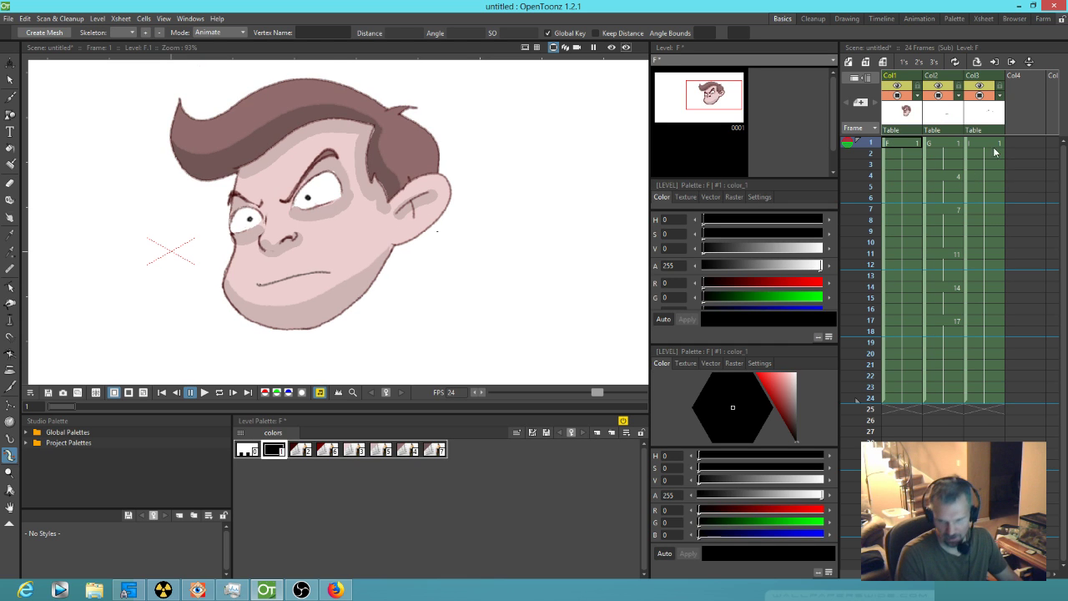
{"action": "left_click", "coordinate": [993, 144]}
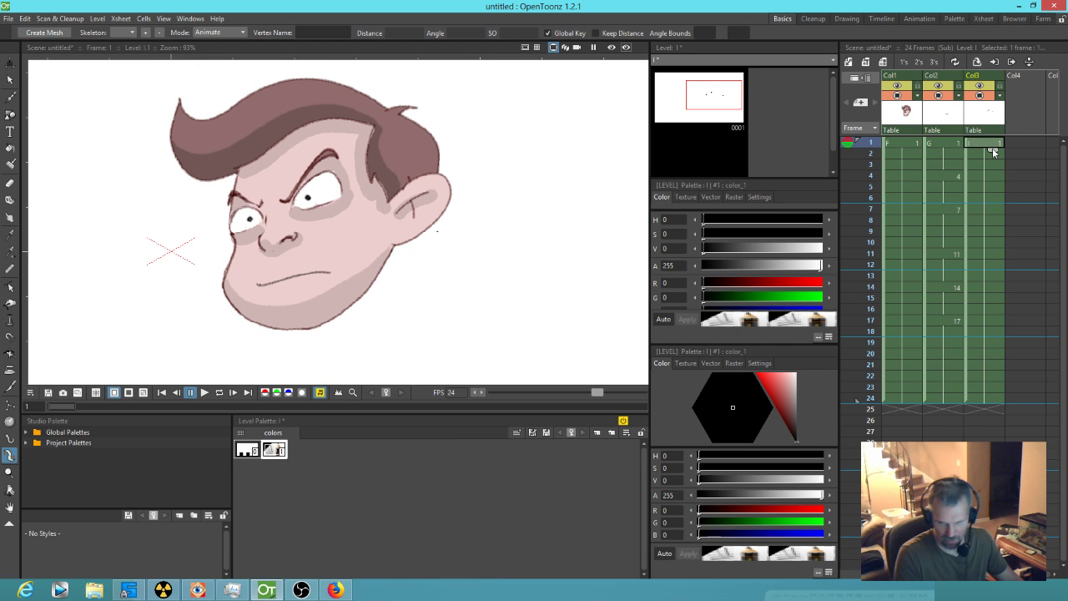
{"action": "key", "text": "a"}
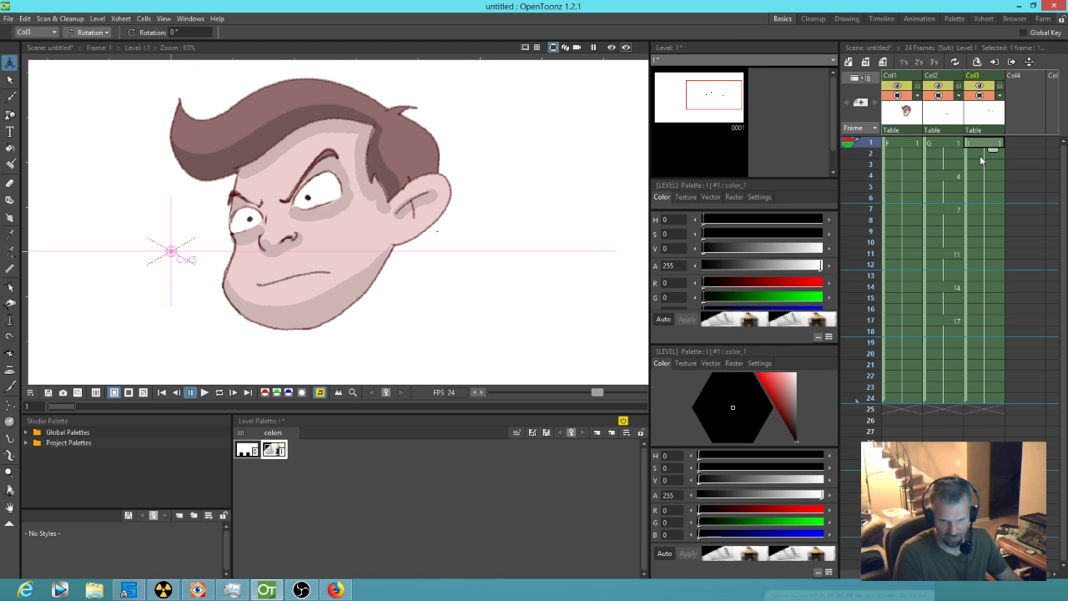
{"action": "left_click", "coordinate": [97, 33]}
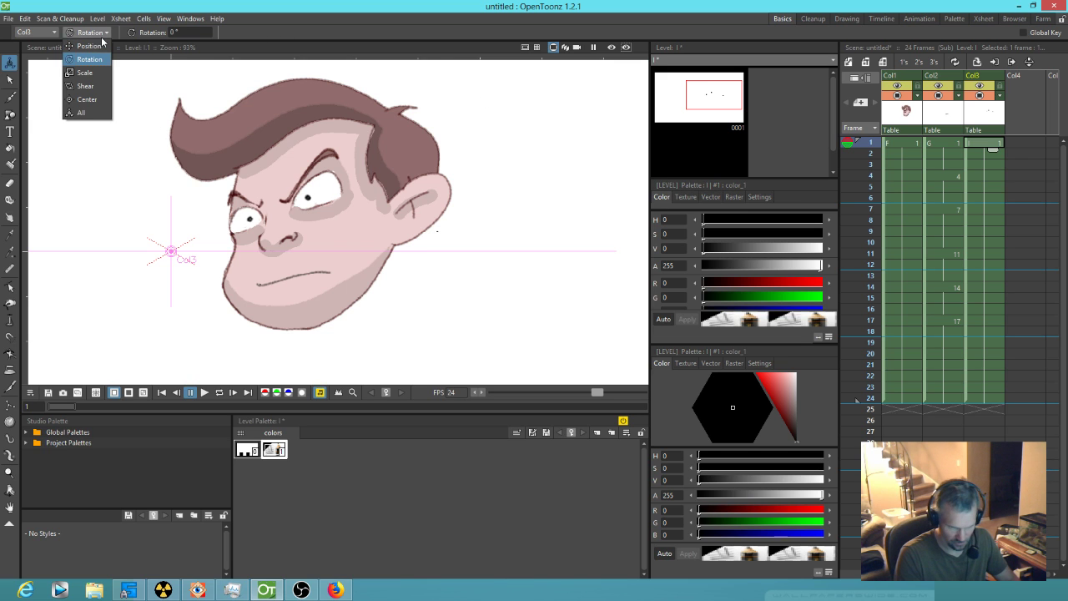
{"action": "left_click", "coordinate": [102, 100]}
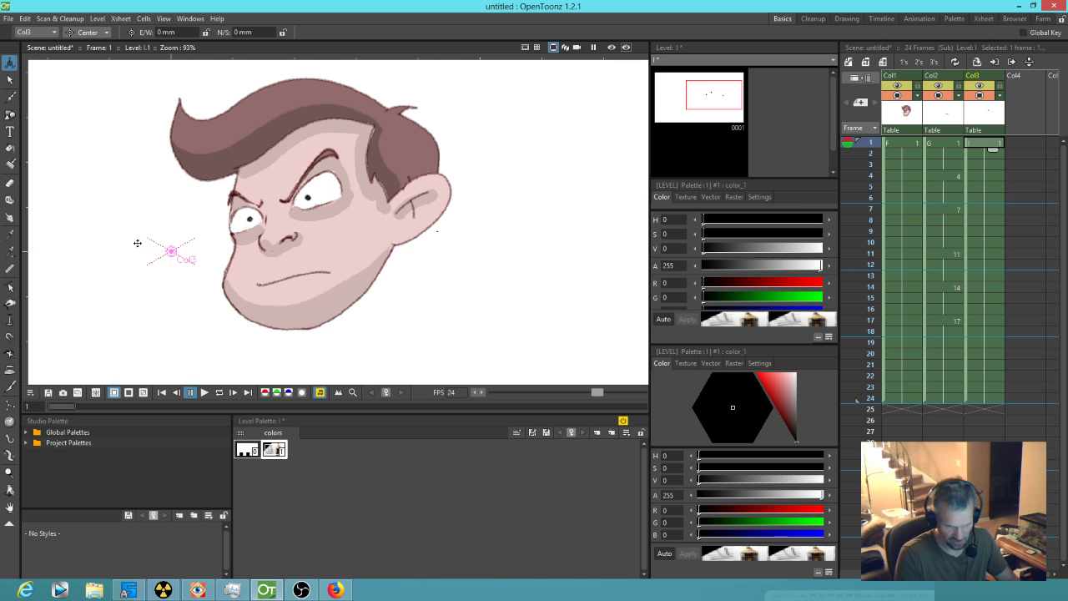
{"action": "left_click_drag", "start_coordinate": [170, 253], "coordinate": [273, 212]}
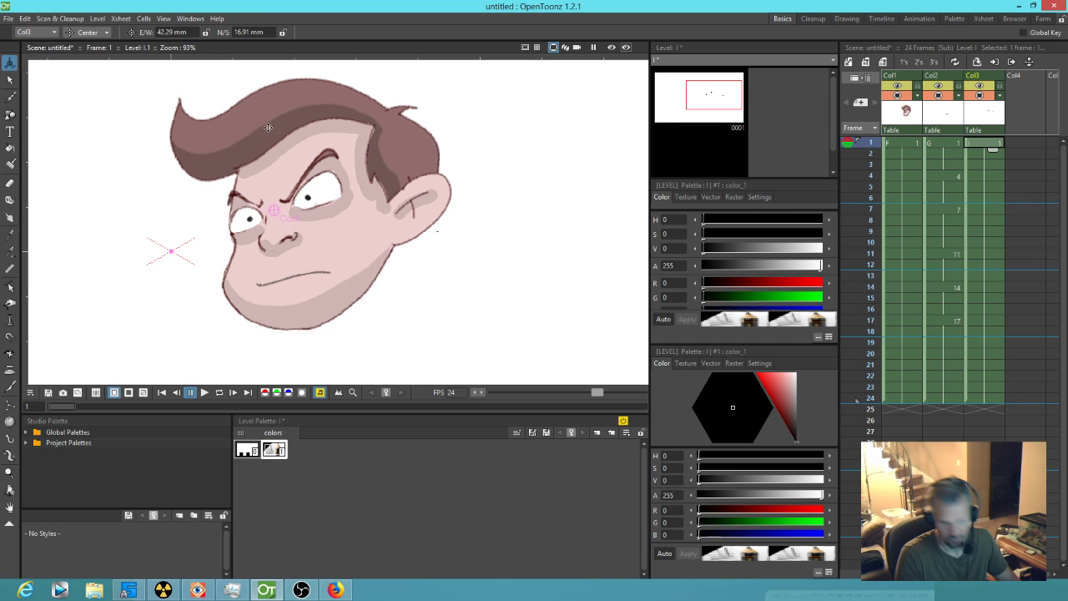
- Scale the Col3 pupils at frame 1 up to a global scale of about 120%
{"action": "left_click", "coordinate": [99, 32]}
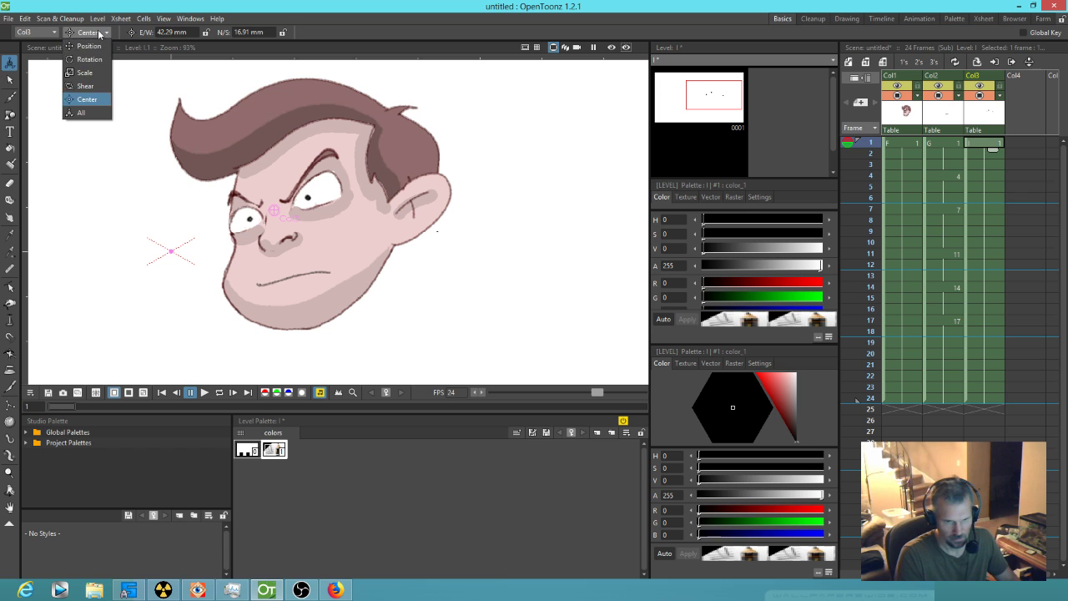
{"action": "left_click", "coordinate": [85, 55]}
{"action": "mouse_move", "coordinate": [324, 241]}
{"action": "left_mouse_down"}
{"action": "mouse_move", "coordinate": [372, 240]}
{"action": "mouse_move", "coordinate": [331, 251]}
{"action": "left_mouse_up"}
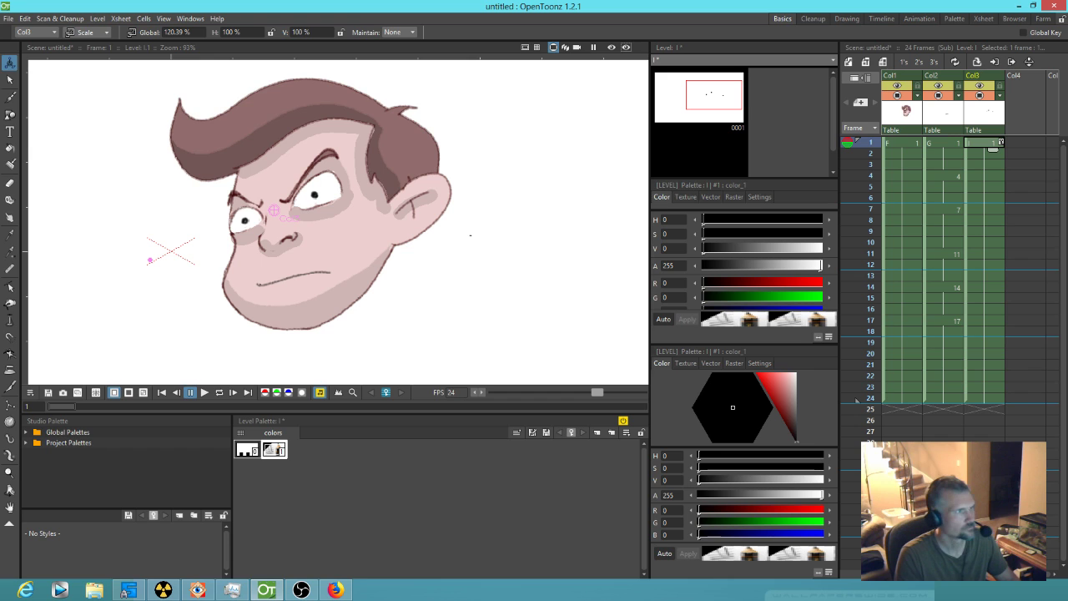
{"action": "key", "text": "alt+Tab"}
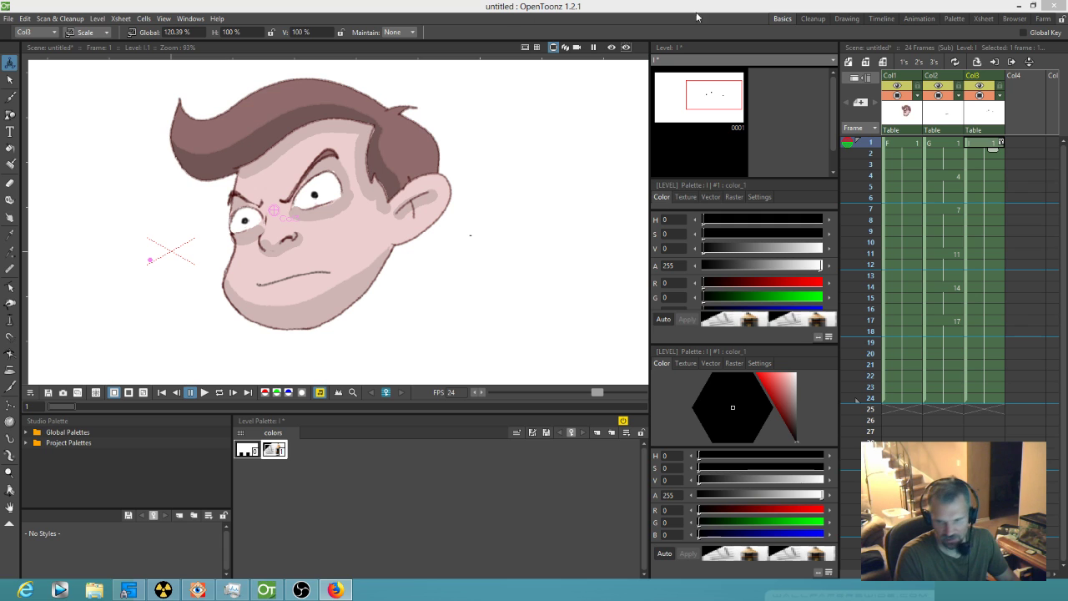
- Move the Col3 pupils right at frame 6, to about 5.3 mm E/W and 0.5 mm N/S
{"action": "left_click_drag", "start_coordinate": [872, 147], "coordinate": [873, 200]}
{"action": "left_click", "coordinate": [987, 201]}
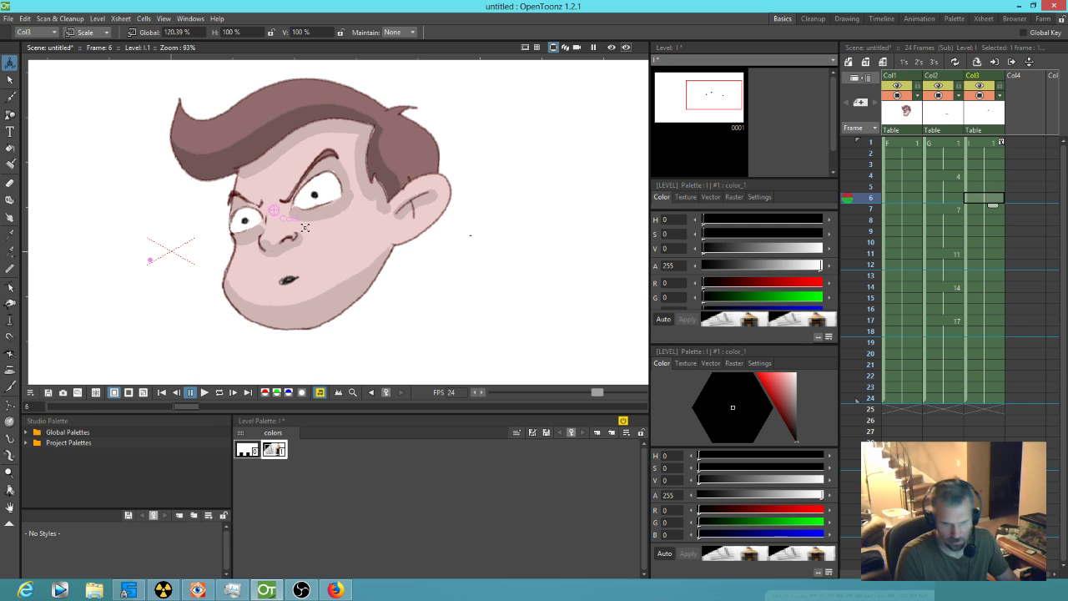
{"action": "left_click", "coordinate": [86, 32]}
{"action": "left_click", "coordinate": [84, 45]}
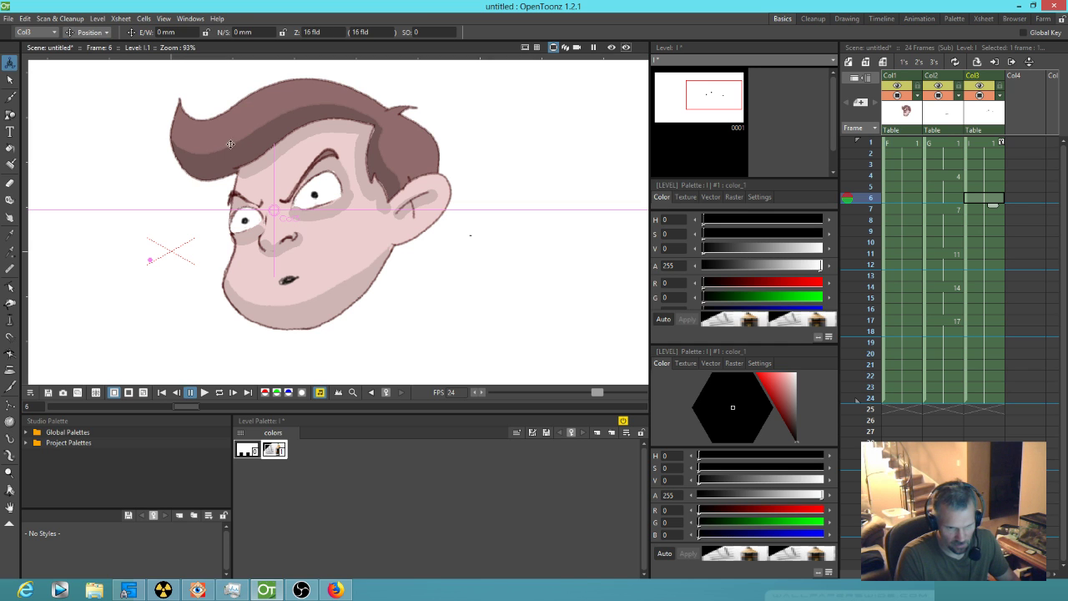
{"action": "left_click_drag", "start_coordinate": [302, 232], "coordinate": [314, 230]}
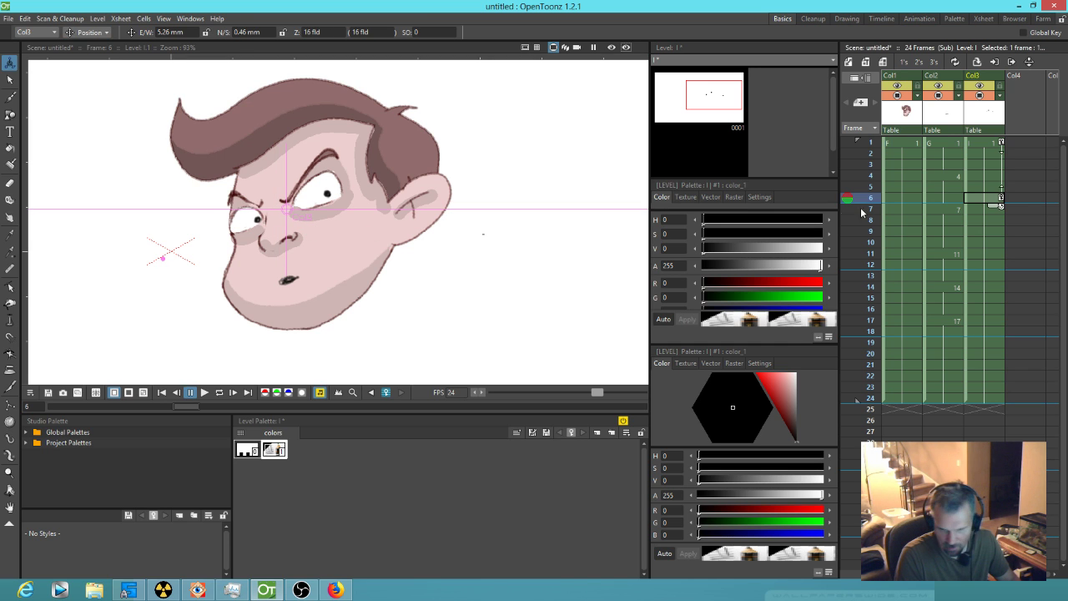
- Position the Col3 pupils at about -2.7 mm E/W, 0.7 mm N/S on frame 13 and about -0.5 mm, 0.5 mm on frame 18
{"action": "left_click", "coordinate": [993, 272]}
{"action": "left_click_drag", "start_coordinate": [318, 224], "coordinate": [299, 223]}
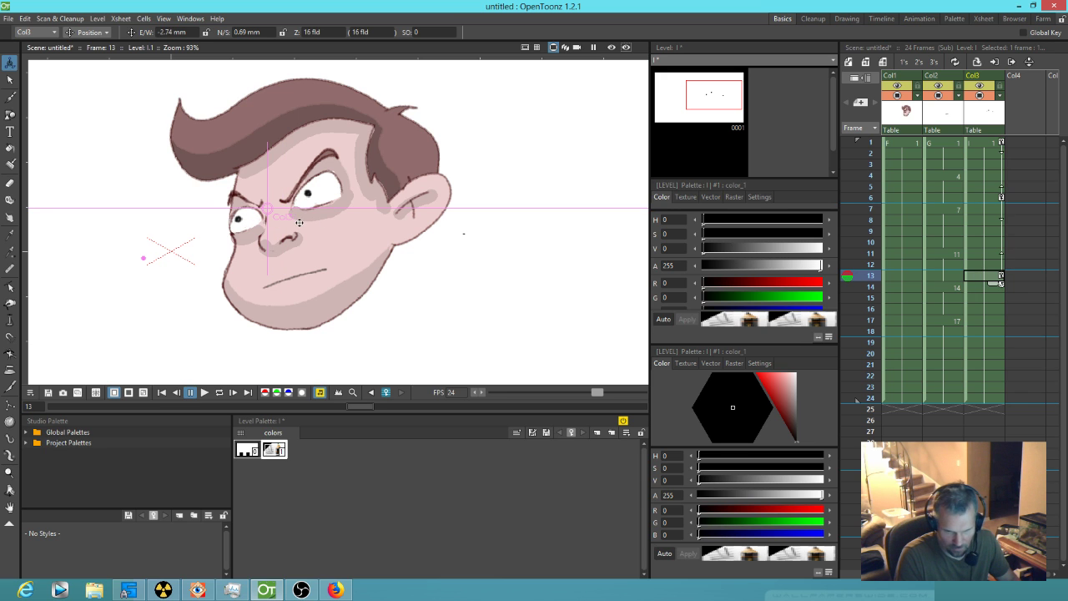
{"action": "left_click", "coordinate": [986, 332]}
{"action": "left_click_drag", "start_coordinate": [331, 220], "coordinate": [337, 220]}
- Scale the Col3 pupils to a global scale of about 82% at frame 18 and about 115% at frame 13
{"action": "left_click", "coordinate": [90, 32]}
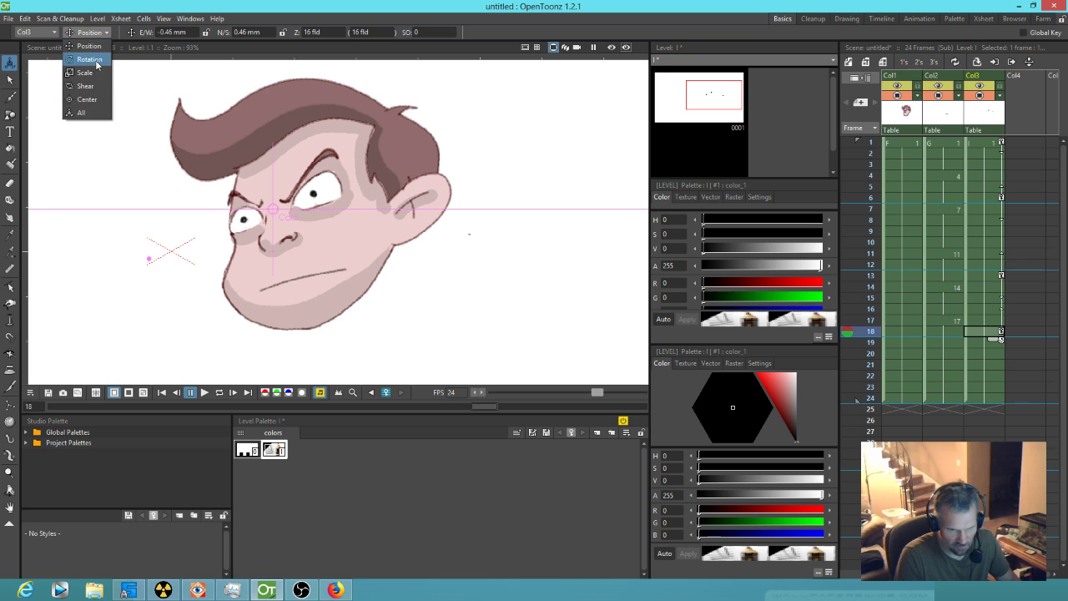
{"action": "left_click", "coordinate": [98, 73]}
{"action": "left_click_drag", "start_coordinate": [338, 153], "coordinate": [268, 150]}
{"action": "mouse_move", "coordinate": [868, 338]}
{"action": "left_mouse_down"}
{"action": "mouse_move", "coordinate": [866, 237]}
{"action": "mouse_move", "coordinate": [866, 275]}
{"action": "left_mouse_up"}
{"action": "left_click_drag", "start_coordinate": [342, 217], "coordinate": [347, 218]}
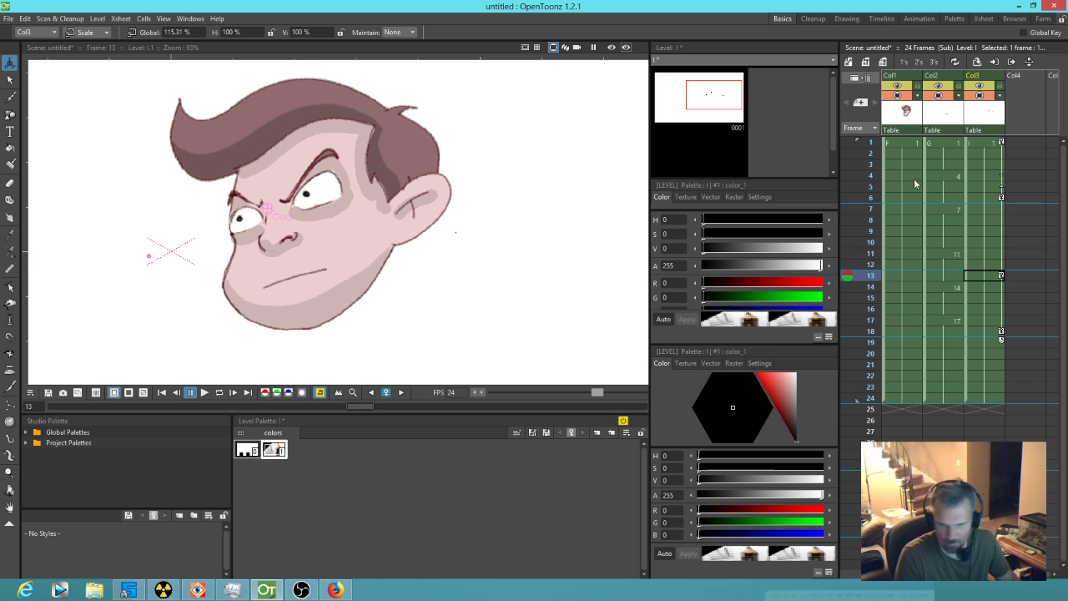
- Copy the Col3 keyframe from frame 1 to frame 5 and place the keyframe following it at frame 6
{"action": "left_click", "coordinate": [982, 198]}
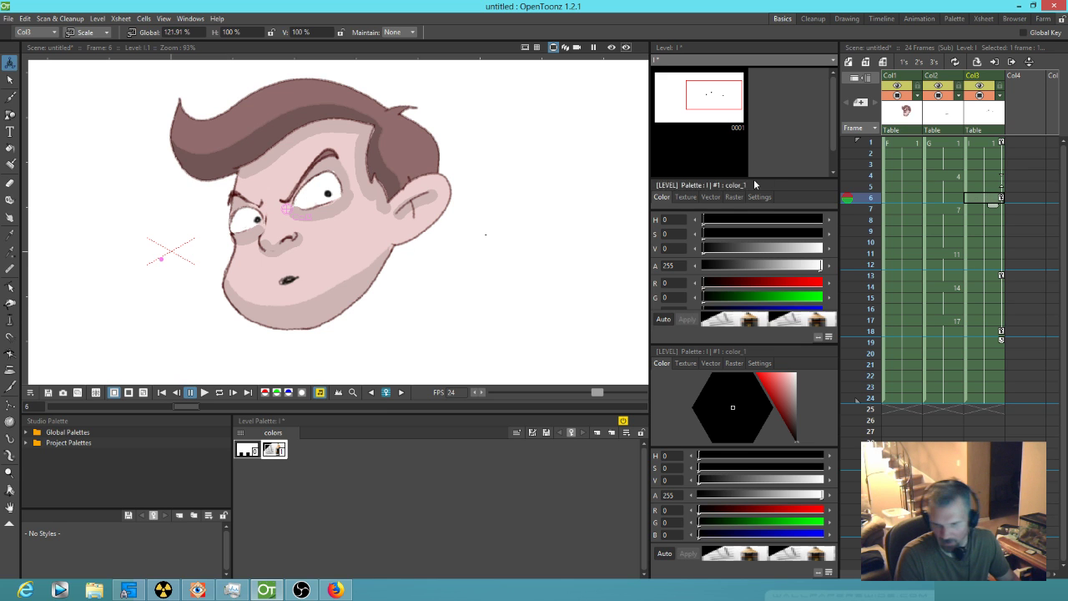
{"action": "mouse_move", "coordinate": [872, 145]}
{"action": "left_mouse_down"}
{"action": "mouse_move", "coordinate": [864, 332]}
{"action": "mouse_move", "coordinate": [866, 155]}
{"action": "mouse_move", "coordinate": [871, 181]}
{"action": "mouse_move", "coordinate": [876, 155]}
{"action": "left_mouse_up"}
{"action": "left_click", "coordinate": [1004, 143]}
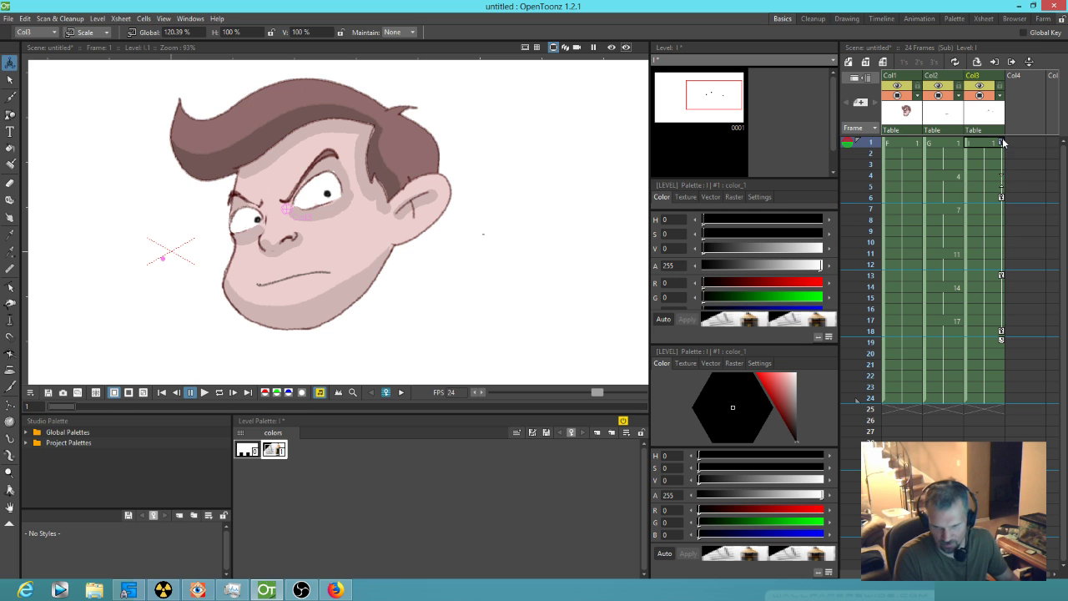
{"action": "left_click", "coordinate": [989, 189]}
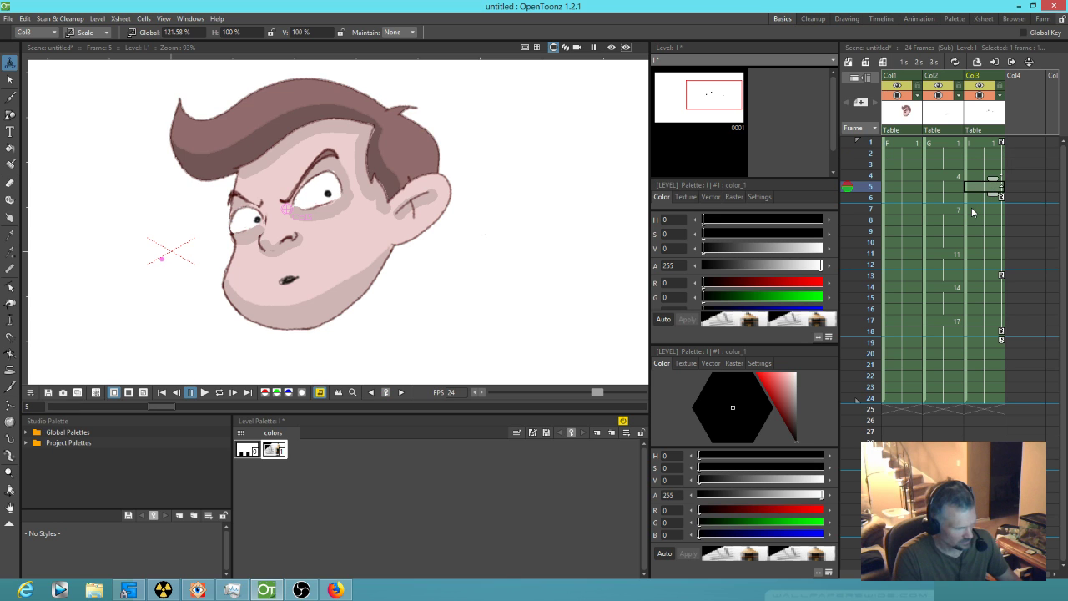
{"action": "key", "text": "ctrl+z"}
{"action": "left_click", "coordinate": [1001, 209]}
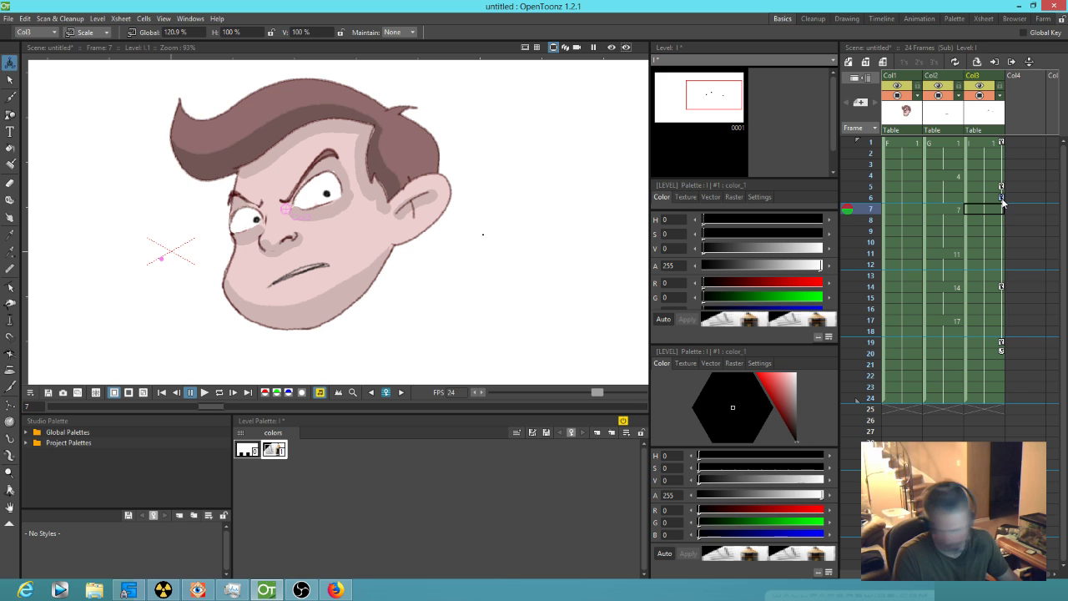
- Paste the frame 6 keyframe at frame 9 in Col3 and move the two following keyframes to frames 10 and 16
{"action": "left_click", "coordinate": [999, 233]}
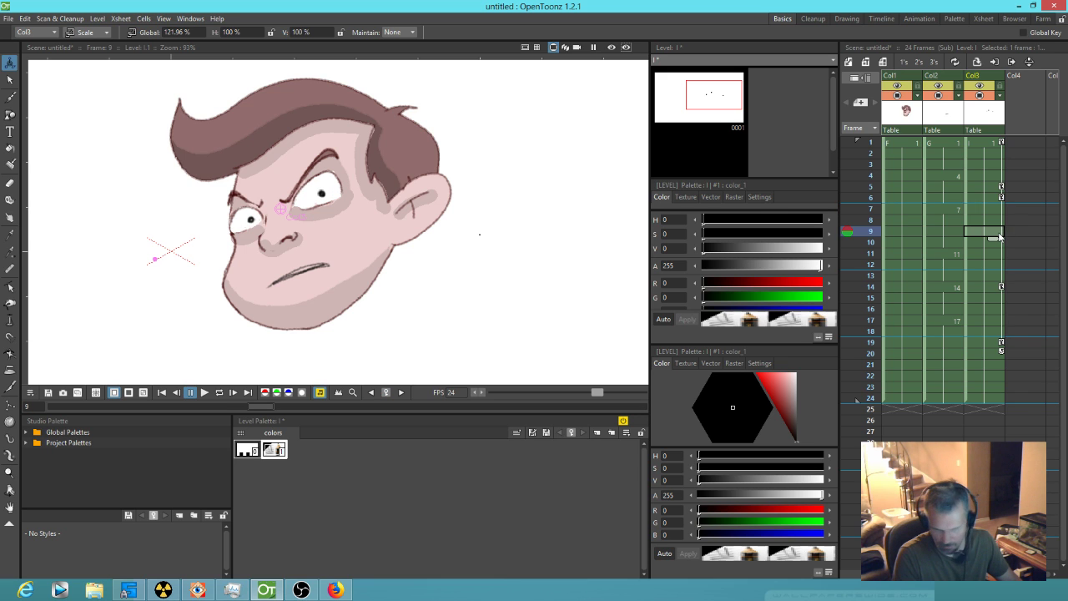
{"action": "key", "text": "ctrl+v"}
{"action": "left_click", "coordinate": [1002, 297]}
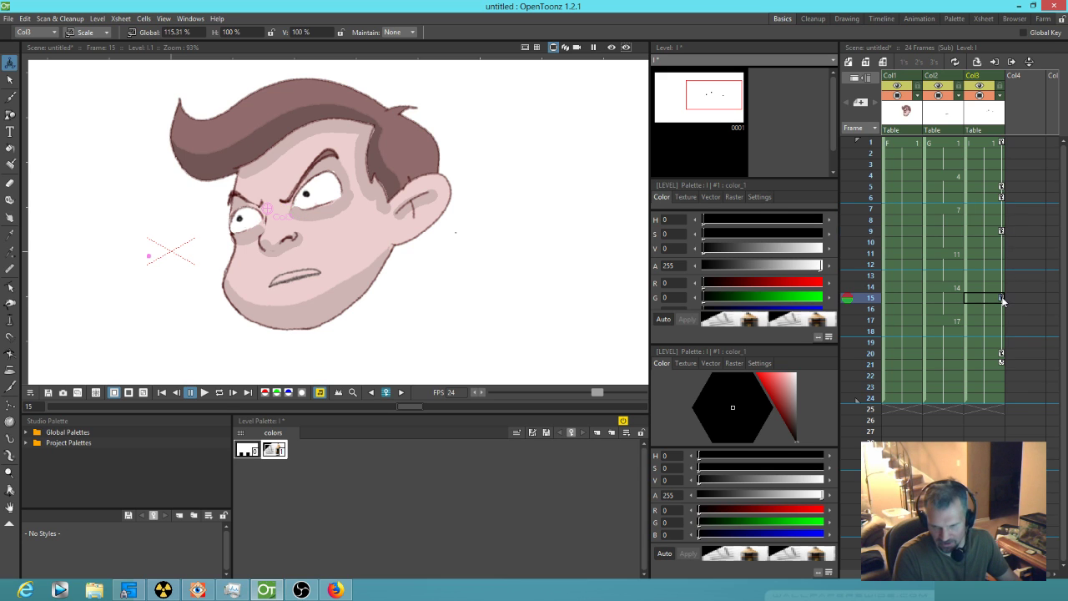
{"action": "key", "text": "ctrl+v"}
{"action": "left_click", "coordinate": [1000, 352]}
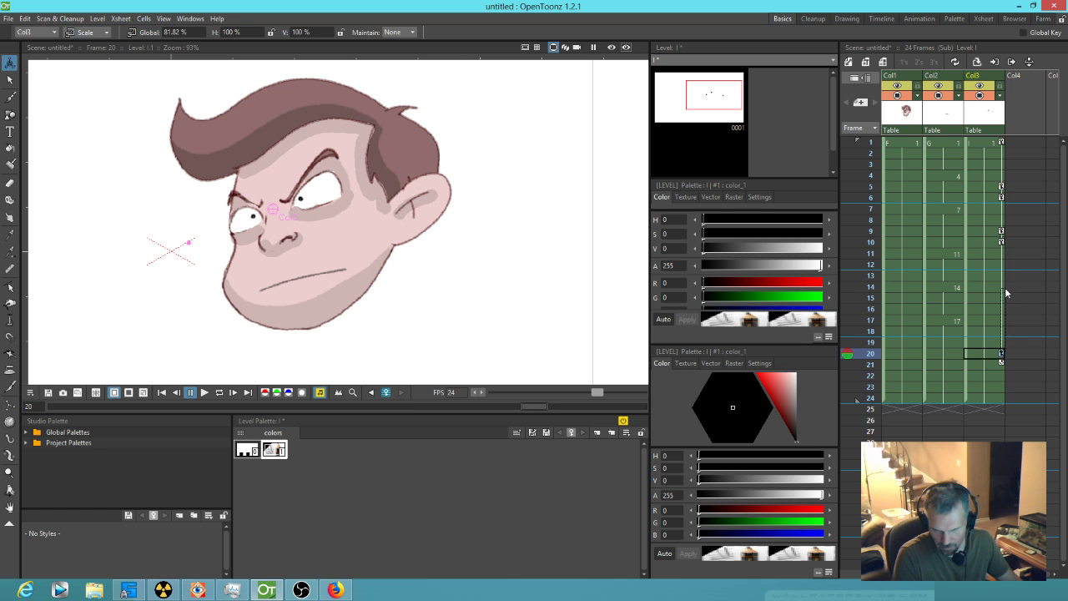
{"action": "left_click_drag", "start_coordinate": [1008, 278], "coordinate": [1006, 303]}
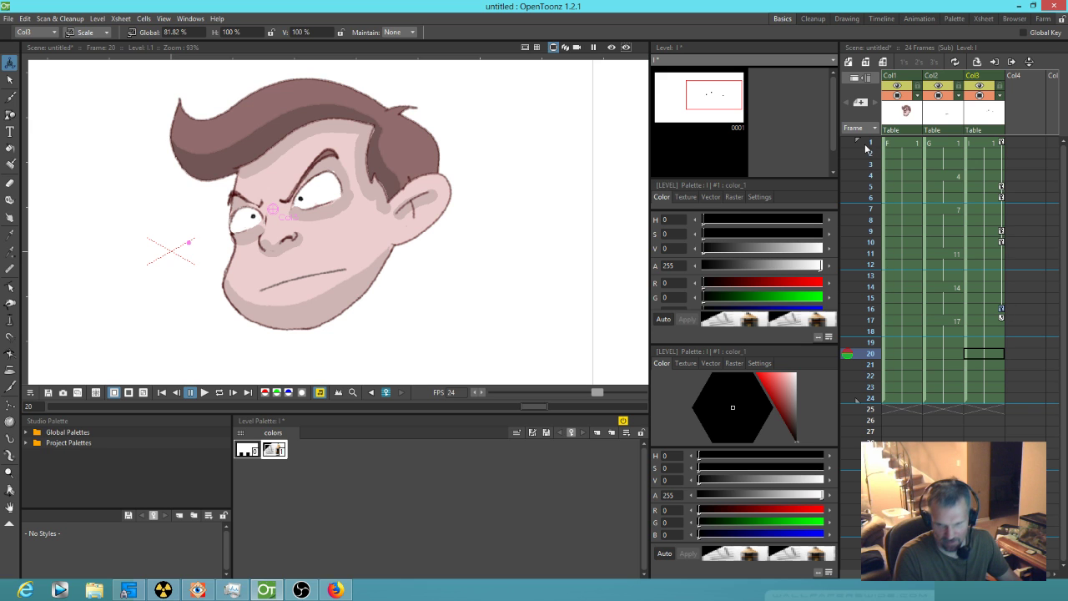
- Move the Col3 pupils up and left at frame 1 and scale them to a global scale of about 109%
{"action": "mouse_move", "coordinate": [862, 192]}
{"action": "left_mouse_down"}
{"action": "mouse_move", "coordinate": [862, 181]}
{"action": "mouse_move", "coordinate": [859, 317]}
{"action": "mouse_move", "coordinate": [859, 138]}
{"action": "left_mouse_up"}
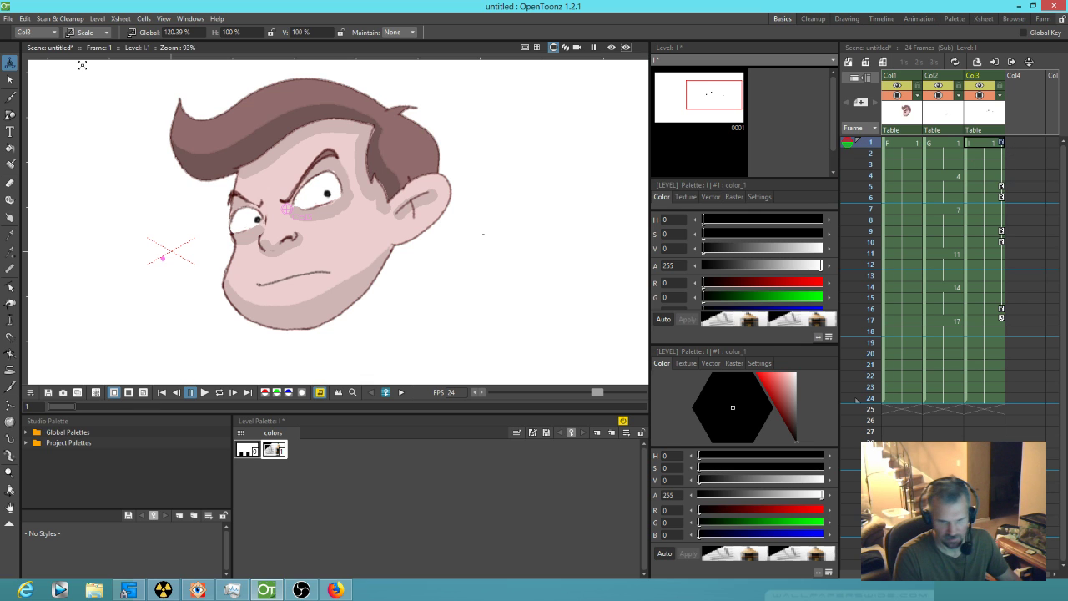
{"action": "left_click", "coordinate": [93, 33]}
{"action": "left_click", "coordinate": [100, 50]}
{"action": "left_click_drag", "start_coordinate": [299, 213], "coordinate": [289, 204]}
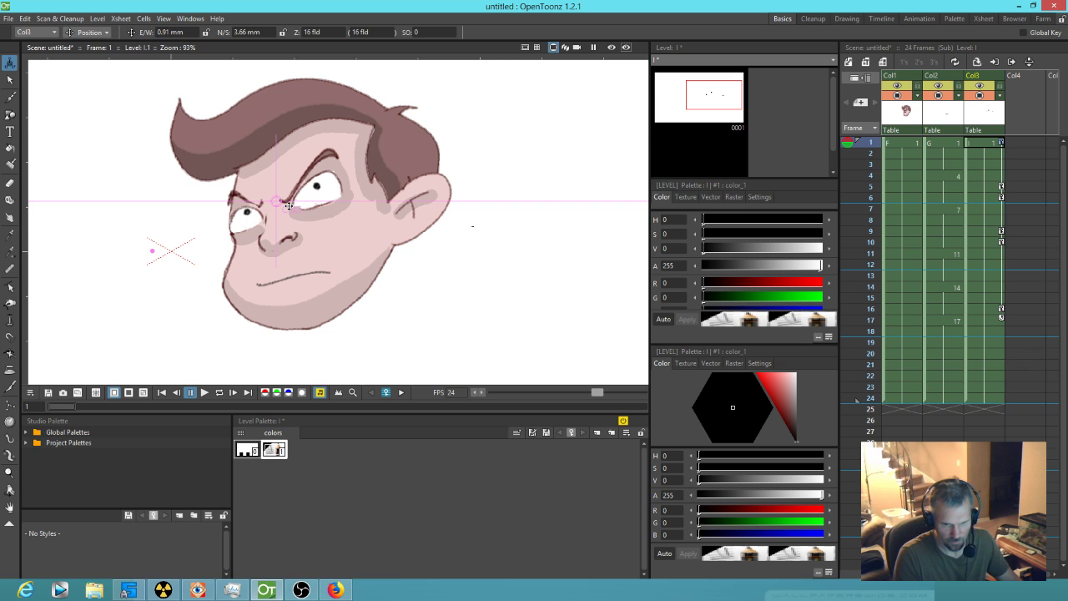
{"action": "left_click", "coordinate": [87, 32]}
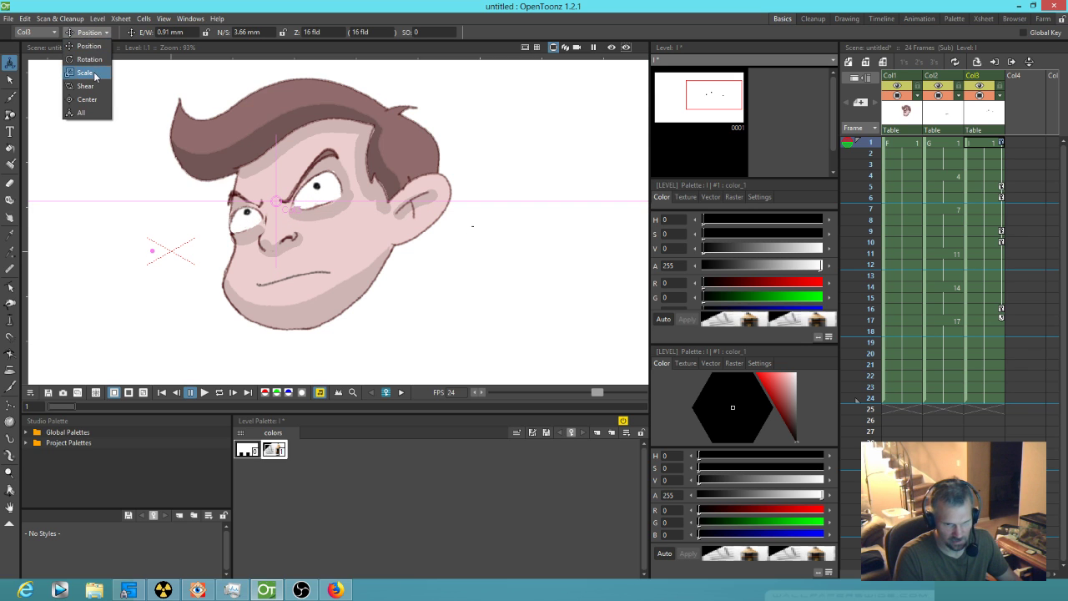
{"action": "left_click", "coordinate": [96, 73]}
{"action": "left_click_drag", "start_coordinate": [344, 145], "coordinate": [337, 147]}
- Nudge the pupils at frame 1 to about -0.5 mm E/W and 3 mm N/S, and return to the parent xsheet
{"action": "left_click", "coordinate": [94, 33]}
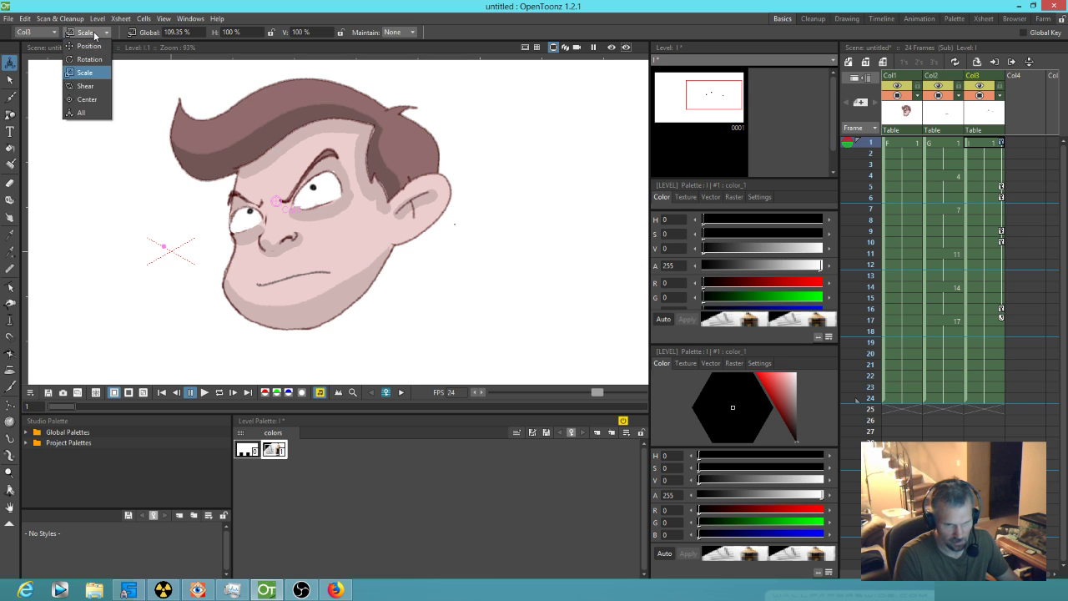
{"action": "left_click", "coordinate": [88, 46]}
{"action": "left_click_drag", "start_coordinate": [296, 176], "coordinate": [293, 178]}
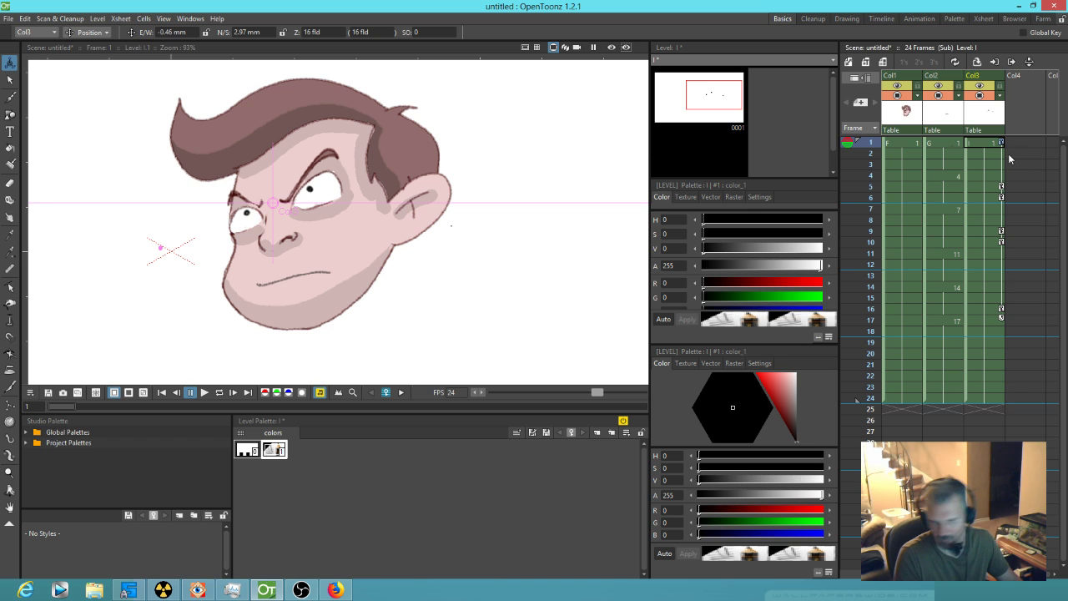
{"action": "mouse_move", "coordinate": [868, 148]}
{"action": "left_mouse_down"}
{"action": "mouse_move", "coordinate": [864, 337]}
{"action": "mouse_move", "coordinate": [876, 132]}
{"action": "left_mouse_up"}
{"action": "left_click", "coordinate": [909, 117]}
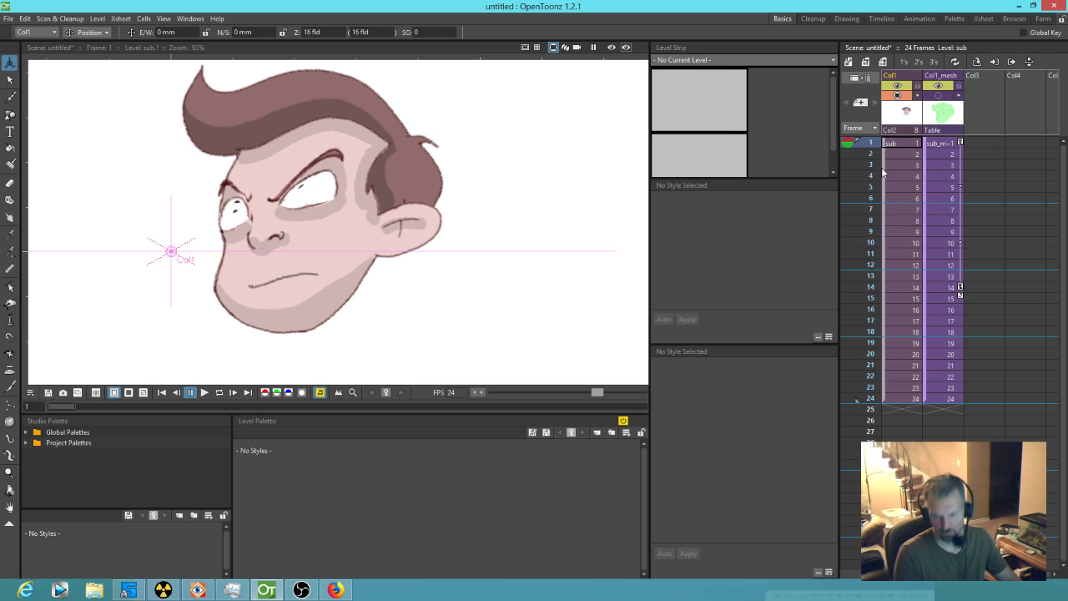
- Resequence the Col1 sub-xsheet column and scrub its opening frames to check the head
{"action": "mouse_move", "coordinate": [870, 145]}
{"action": "left_mouse_down"}
{"action": "mouse_move", "coordinate": [882, 385]}
{"action": "mouse_move", "coordinate": [887, 139]}
{"action": "mouse_move", "coordinate": [878, 358]}
{"action": "mouse_move", "coordinate": [856, 126]}
{"action": "left_mouse_up"}
{"action": "left_click", "coordinate": [899, 116]}
{"action": "right_click", "coordinate": [899, 116]}
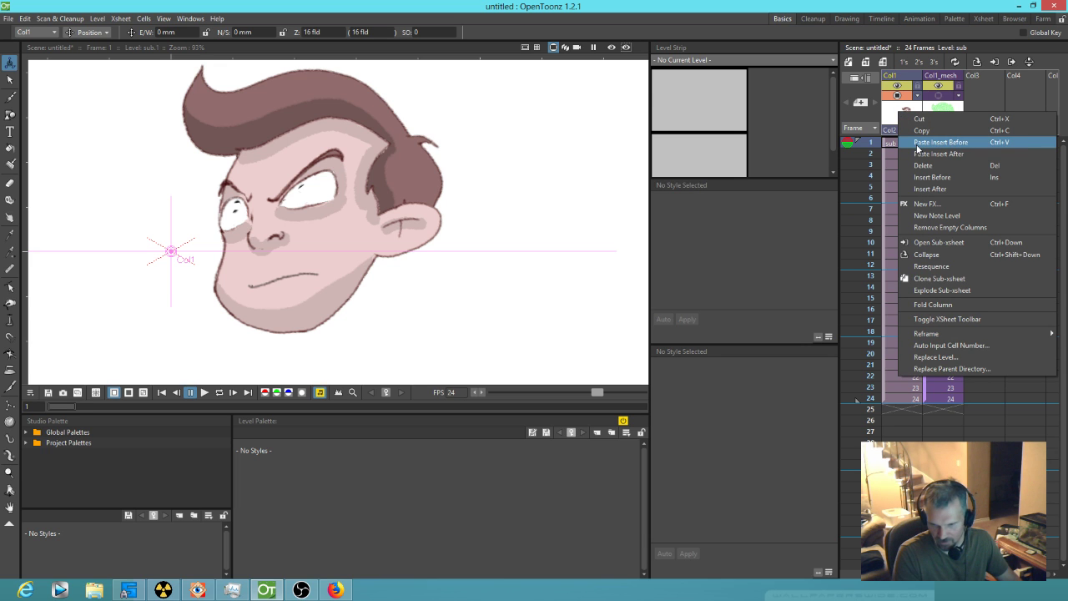
{"action": "left_click", "coordinate": [871, 142]}
{"action": "mouse_move", "coordinate": [871, 142]}
{"action": "left_mouse_down"}
{"action": "mouse_move", "coordinate": [871, 302]}
{"action": "mouse_move", "coordinate": [853, 369]}
{"action": "mouse_move", "coordinate": [836, 155]}
{"action": "mouse_move", "coordinate": [832, 193]}
{"action": "mouse_move", "coordinate": [838, 139]}
{"action": "left_mouse_up"}
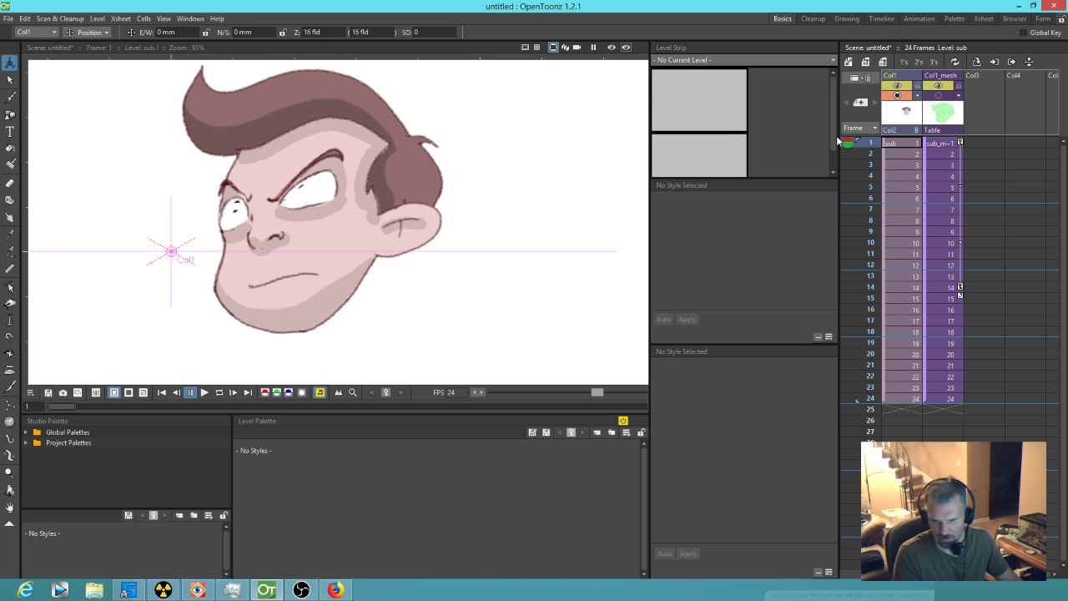
{"action": "right_click", "coordinate": [897, 115]}
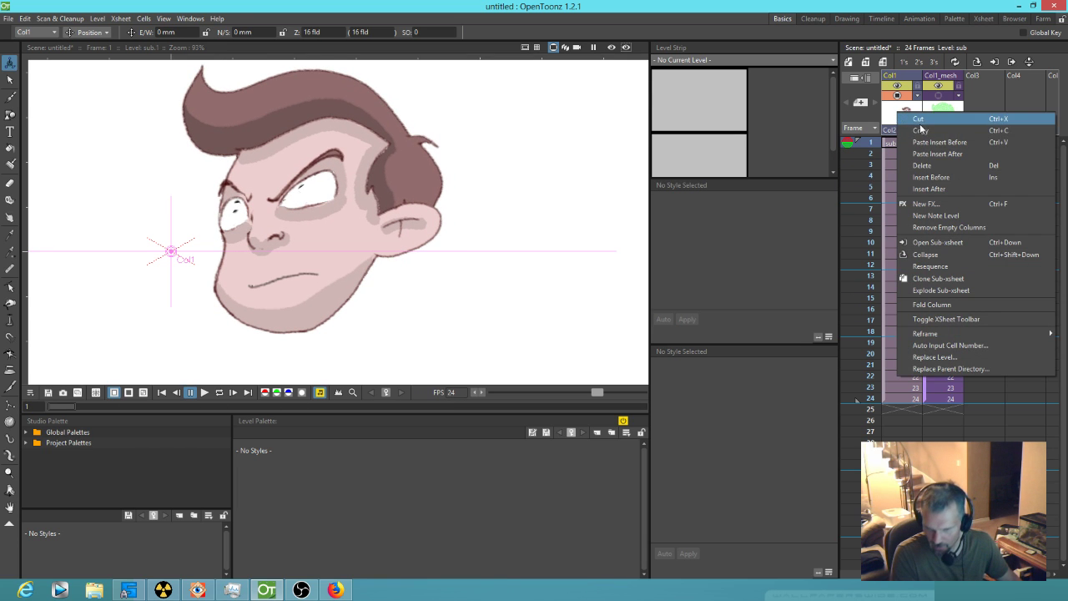
{"action": "left_click", "coordinate": [923, 266]}
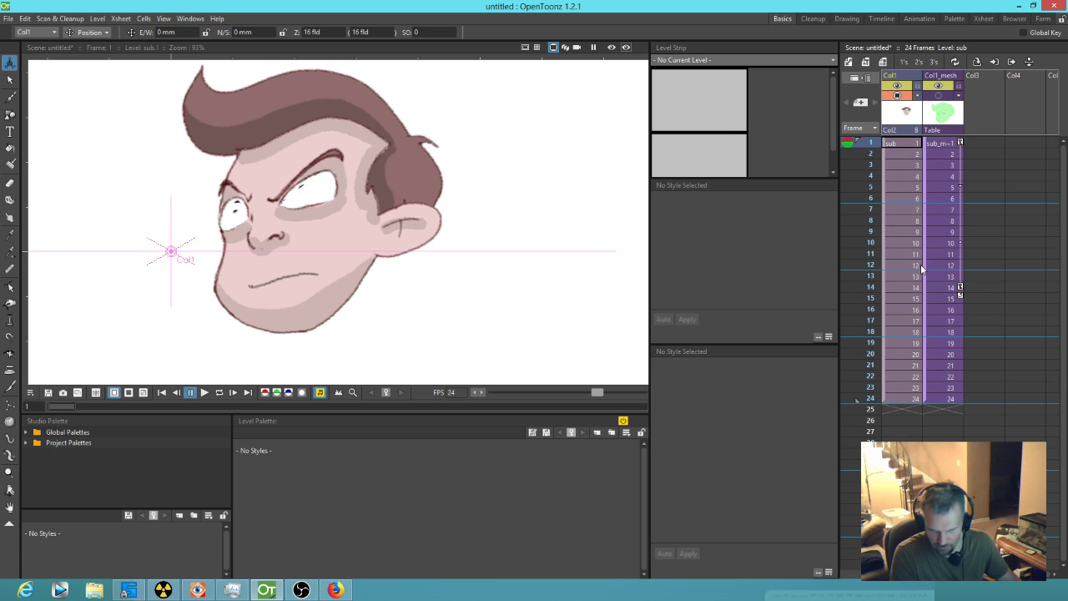
{"action": "mouse_move", "coordinate": [872, 143]}
{"action": "left_mouse_down"}
{"action": "mouse_move", "coordinate": [862, 387]}
{"action": "mouse_move", "coordinate": [837, 155]}
{"action": "mouse_move", "coordinate": [830, 369]}
{"action": "mouse_move", "coordinate": [839, 144]}
{"action": "left_mouse_up"}
- Delete the Col1_mesh column and create a new mesh for the sub column with about 15.4 mm edges, deleting the old mesh level entirely
{"action": "left_click", "coordinate": [940, 116]}
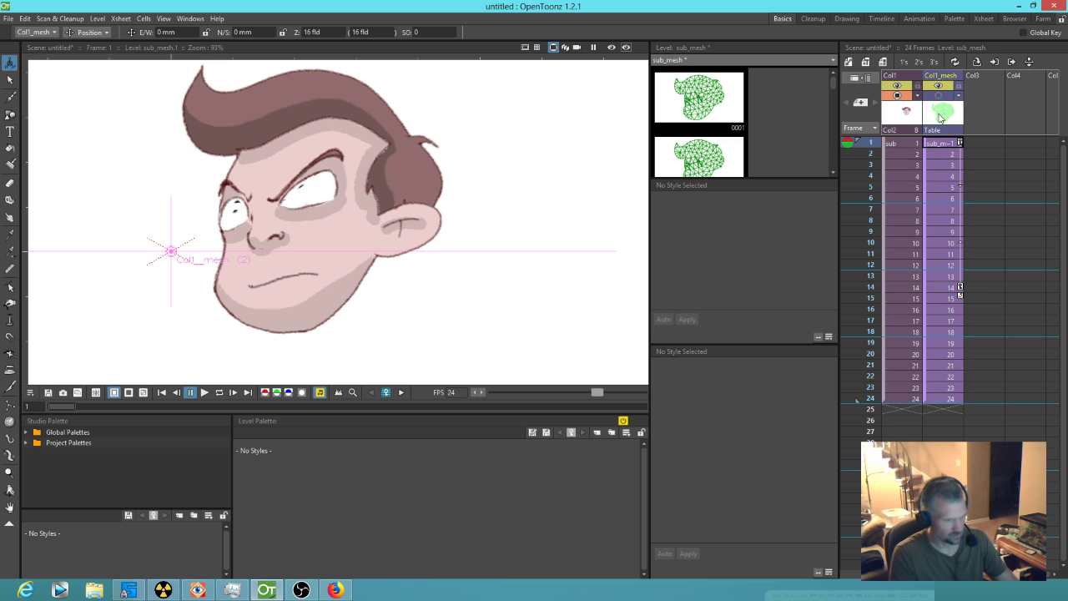
{"action": "key", "text": "Delete"}
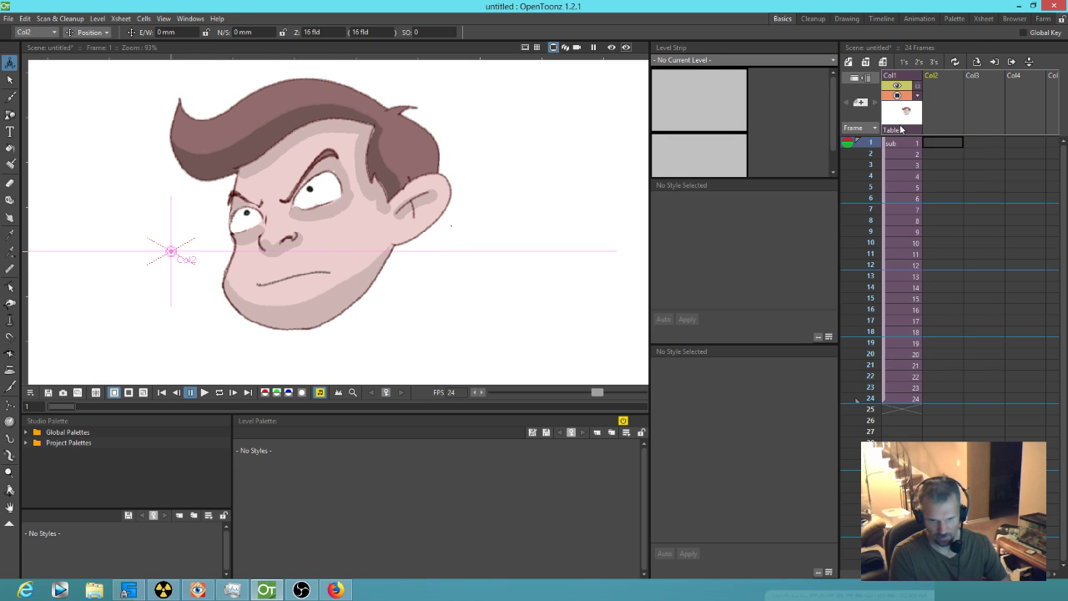
{"action": "left_click", "coordinate": [899, 117]}
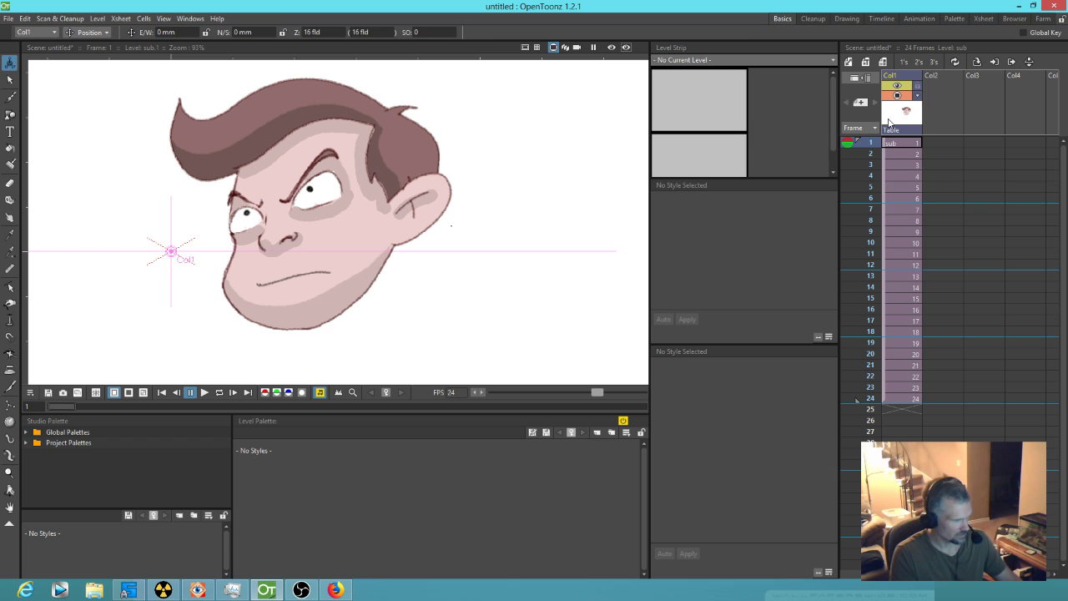
{"action": "key", "text": "x"}
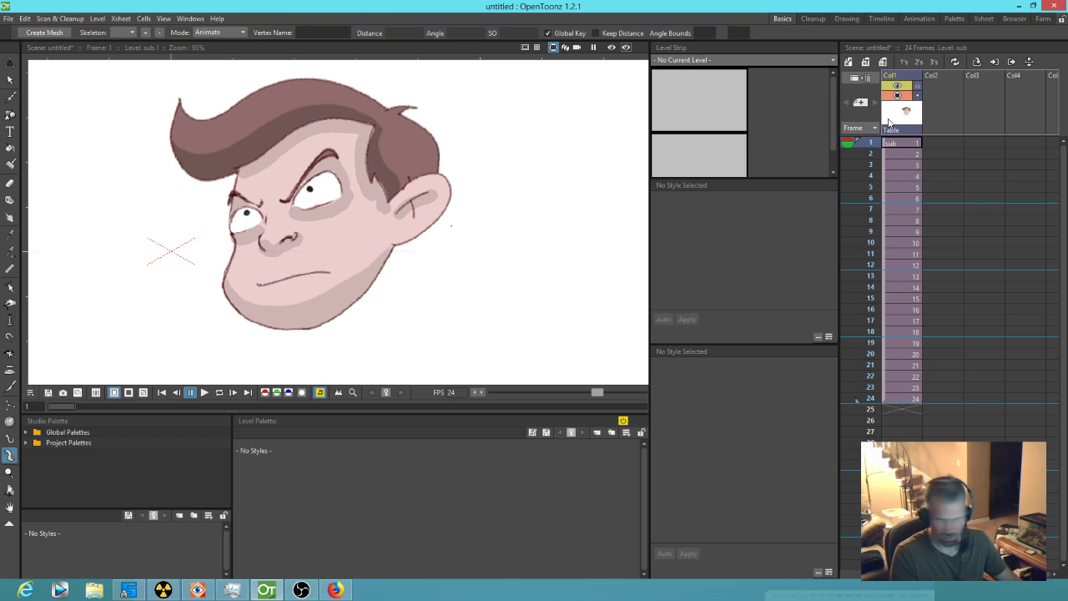
{"action": "left_click", "coordinate": [43, 32]}
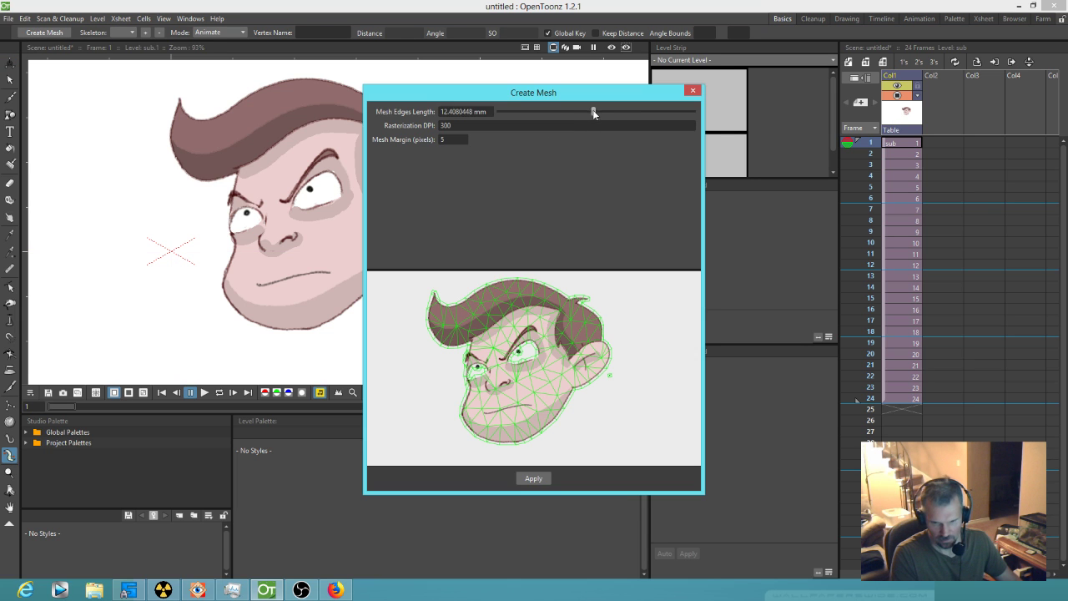
{"action": "left_click_drag", "start_coordinate": [618, 111], "coordinate": [614, 112]}
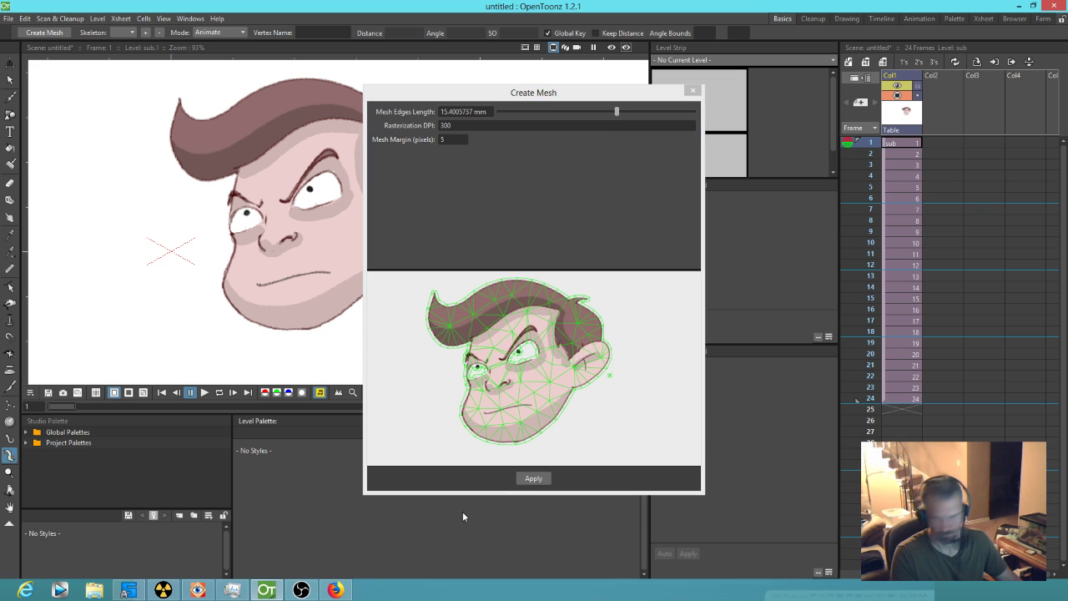
{"action": "left_click", "coordinate": [531, 478]}
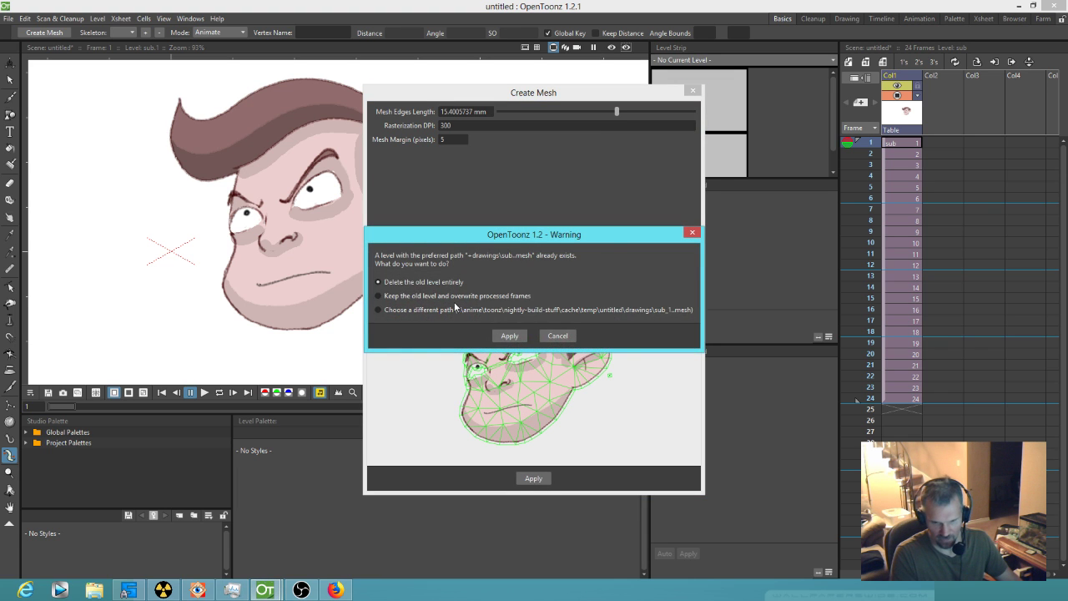
{"action": "left_click", "coordinate": [508, 335]}
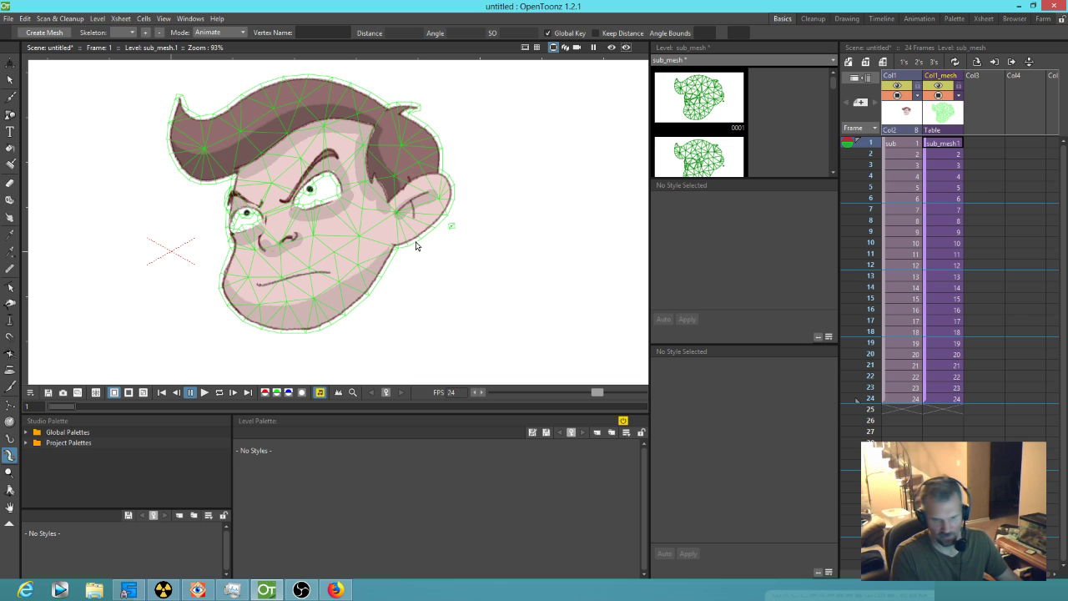
- Build a skeleton on the sub mesh with its root outside the jaw below the ear, branching to vertices at the hair, nose bridge and chin
{"action": "left_click", "coordinate": [227, 33]}
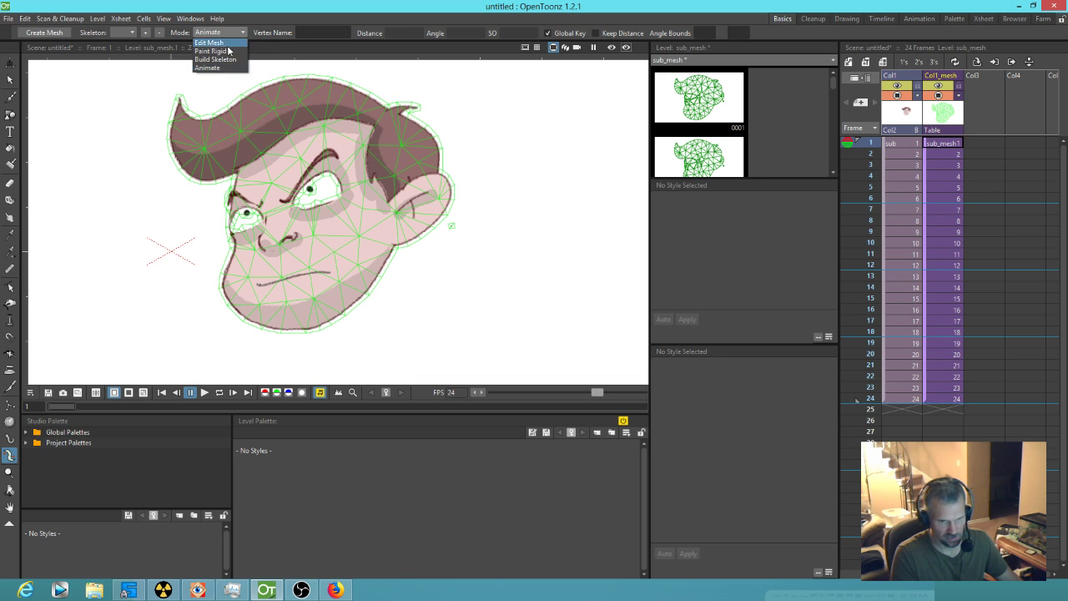
{"action": "left_click", "coordinate": [215, 60]}
{"action": "left_click", "coordinate": [444, 290]}
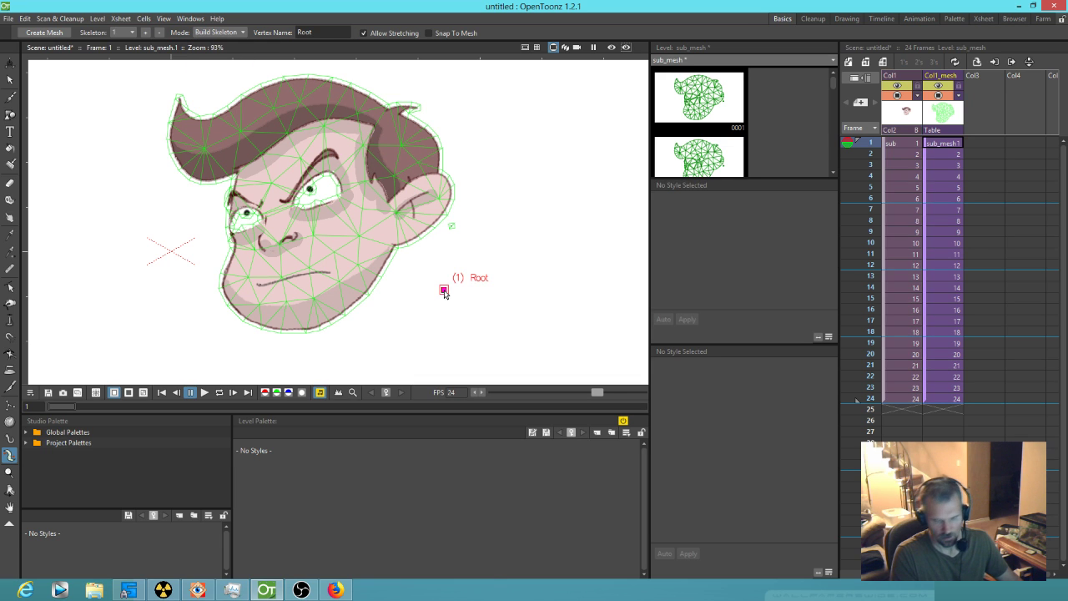
{"action": "left_click", "coordinate": [280, 120]}
{"action": "left_click", "coordinate": [445, 290]}
{"action": "left_click", "coordinate": [273, 216]}
{"action": "left_click", "coordinate": [443, 290]}
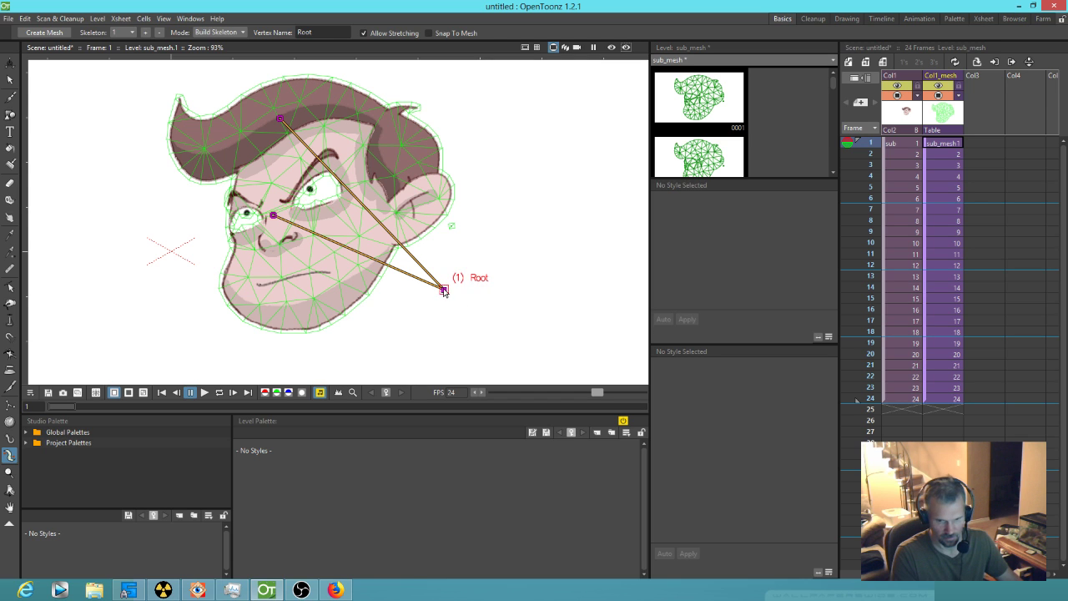
{"action": "left_click", "coordinate": [291, 297]}
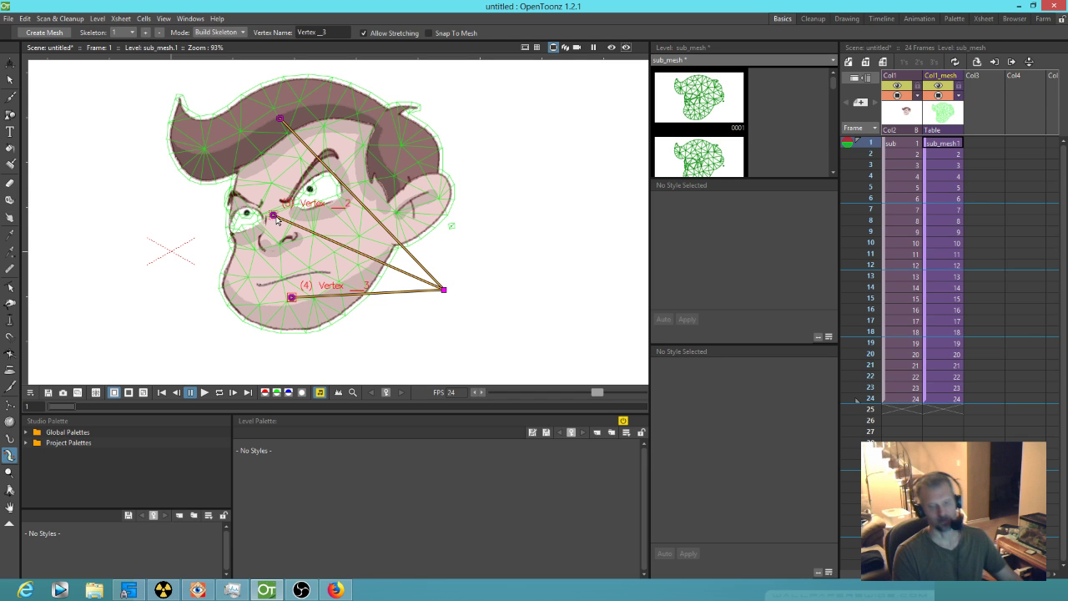
- Inspect in the Stage Schematic how the sub column links to its mesh, spreading the nodes apart, and close the schematic
{"action": "left_click", "coordinate": [191, 19]}
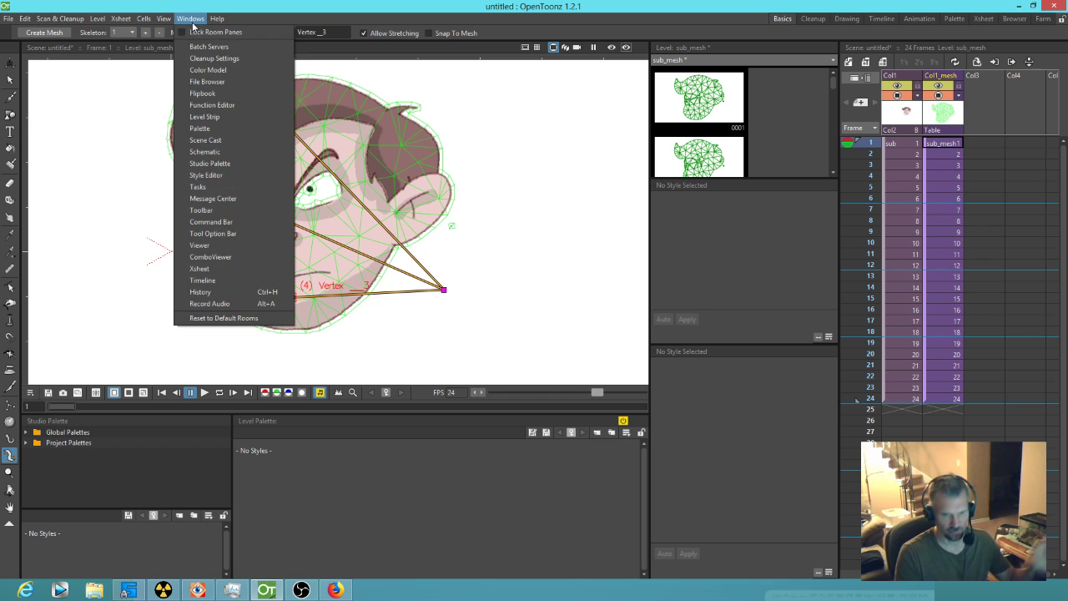
{"action": "left_click", "coordinate": [257, 151]}
{"action": "left_click", "coordinate": [608, 264]}
{"action": "left_click_drag", "start_coordinate": [609, 262], "coordinate": [628, 265]}
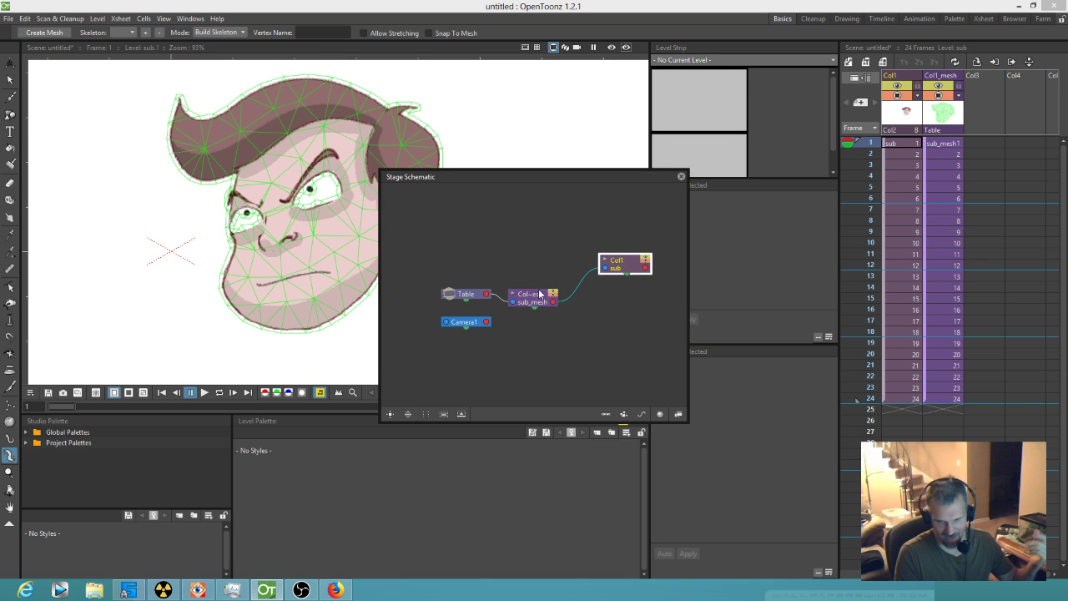
{"action": "left_click_drag", "start_coordinate": [526, 300], "coordinate": [529, 280]}
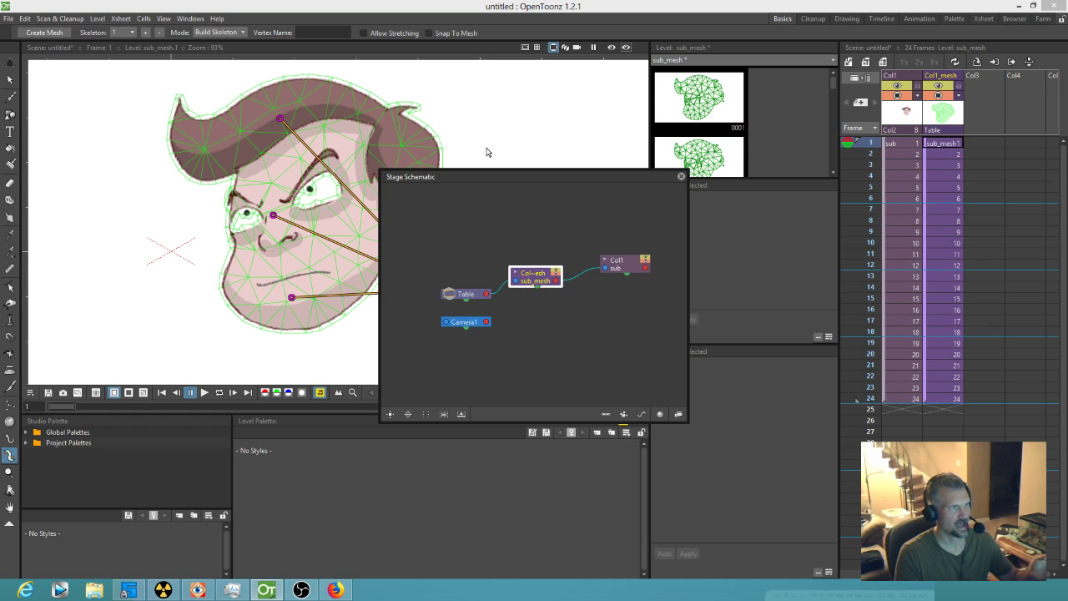
{"action": "left_click", "coordinate": [681, 177]}
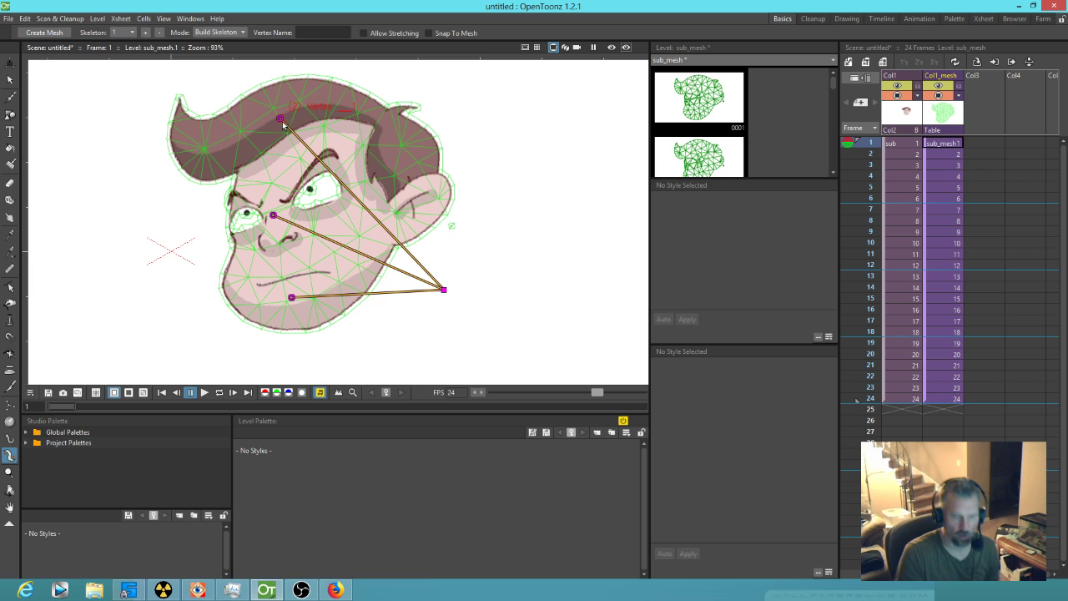
- Nudge the hair vertex slightly and animate the head mesh with pose keys at frames 1, 6, 12 and 20
{"action": "left_click_drag", "start_coordinate": [281, 122], "coordinate": [289, 118]}
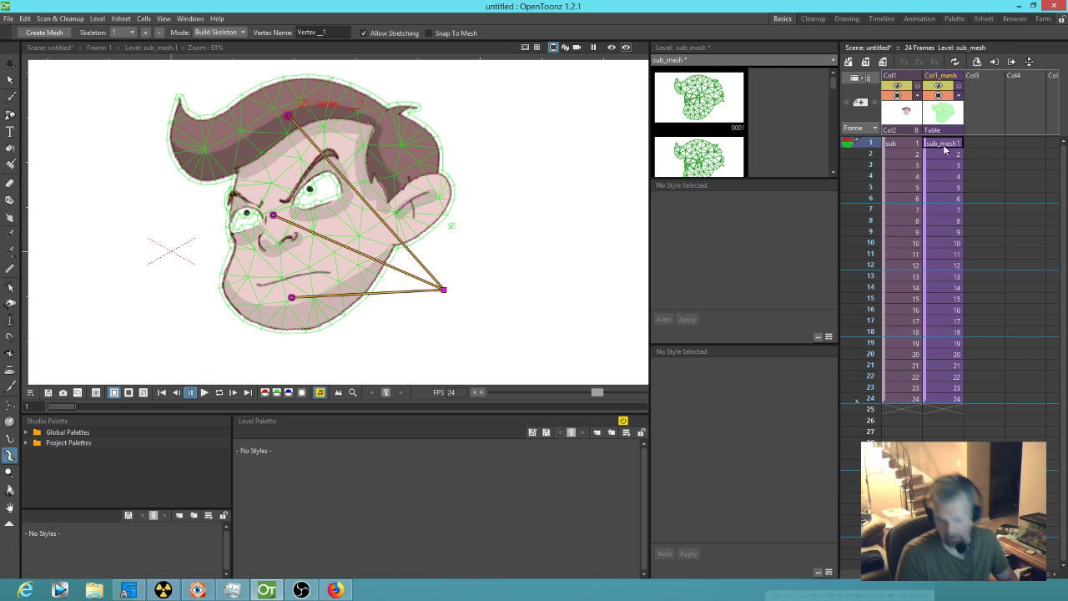
{"action": "left_click", "coordinate": [918, 145]}
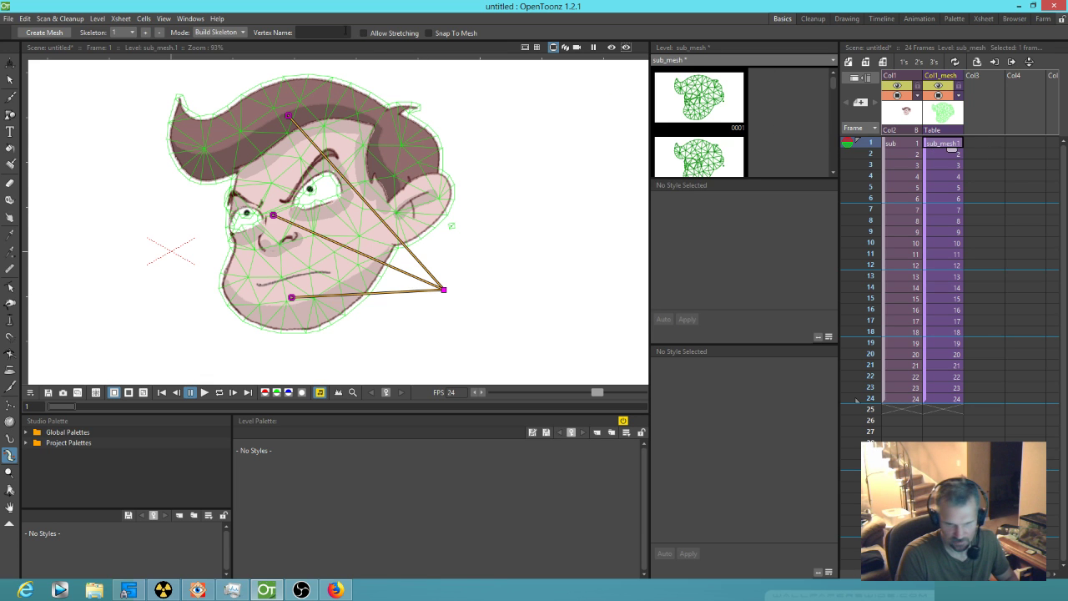
{"action": "left_click", "coordinate": [219, 31]}
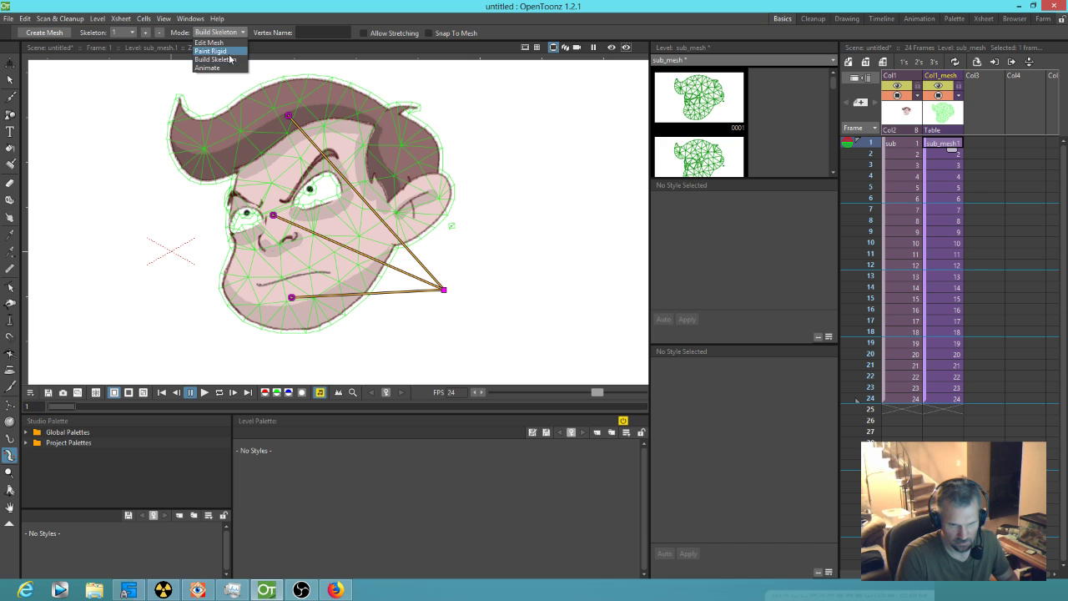
{"action": "left_click", "coordinate": [230, 68]}
{"action": "mouse_move", "coordinate": [292, 119]}
{"action": "left_mouse_down"}
{"action": "mouse_move", "coordinate": [332, 127]}
{"action": "mouse_move", "coordinate": [330, 114]}
{"action": "mouse_move", "coordinate": [310, 140]}
{"action": "mouse_move", "coordinate": [292, 140]}
{"action": "mouse_move", "coordinate": [293, 112]}
{"action": "mouse_move", "coordinate": [283, 132]}
{"action": "left_mouse_up"}
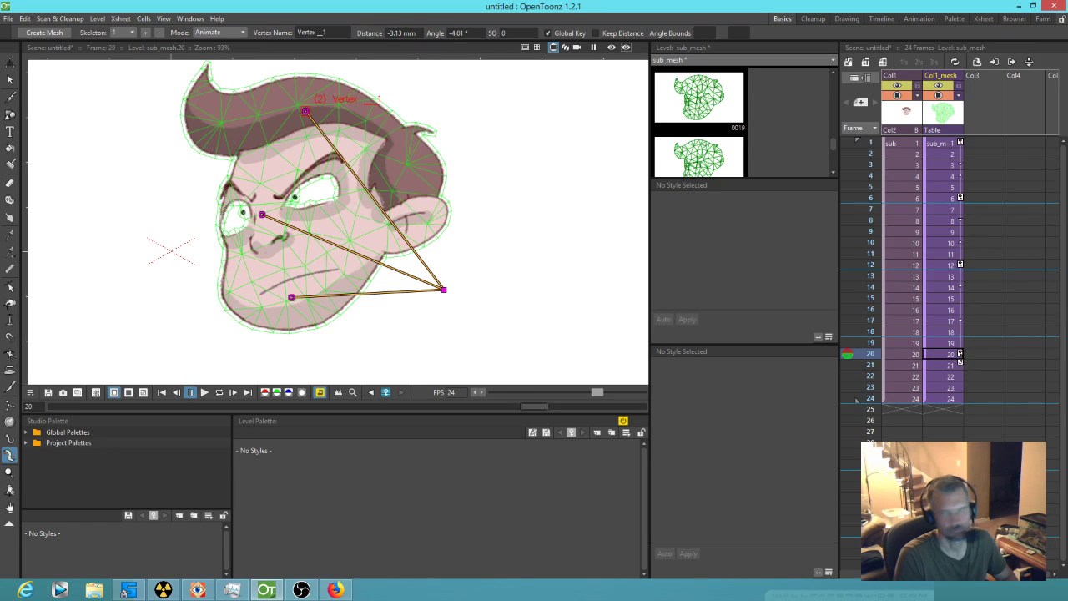
- In the sub-xsheet, copy Col3's frame 1 pupil key to frame 4 and move the frame 6 key to frame 5
{"action": "key", "text": "alt+Tab"}
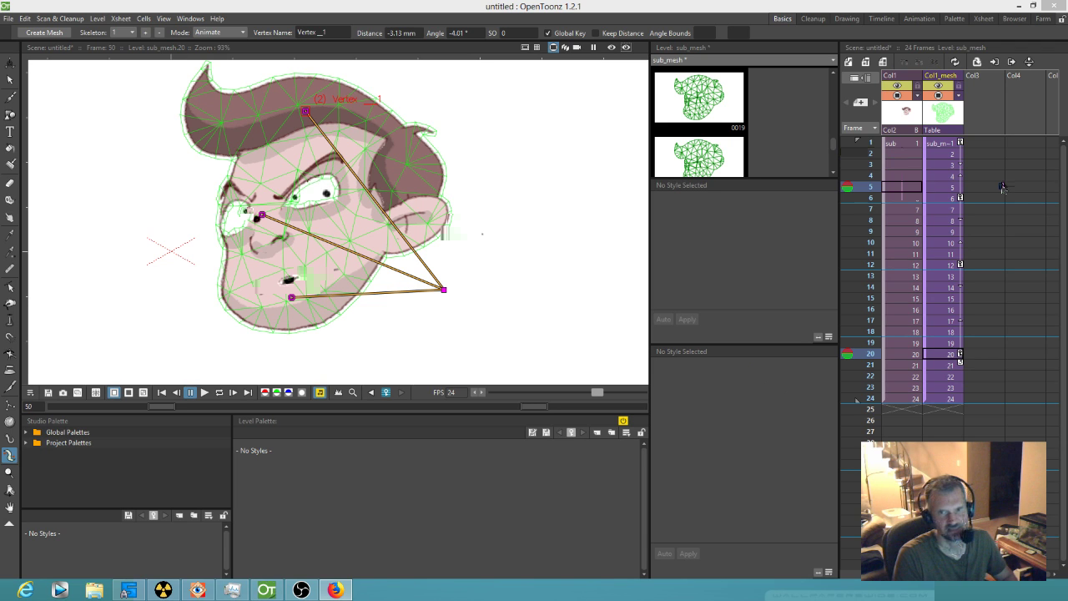
{"action": "left_click", "coordinate": [1002, 145]}
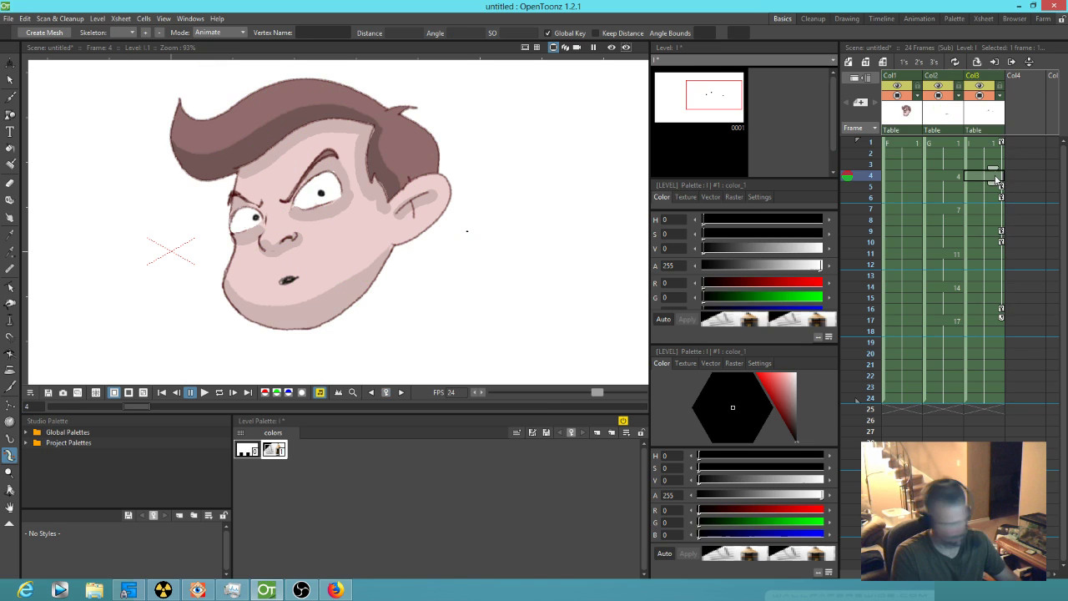
{"action": "key", "text": "ctrl+v"}
{"action": "double_click", "coordinate": [1001, 199]}
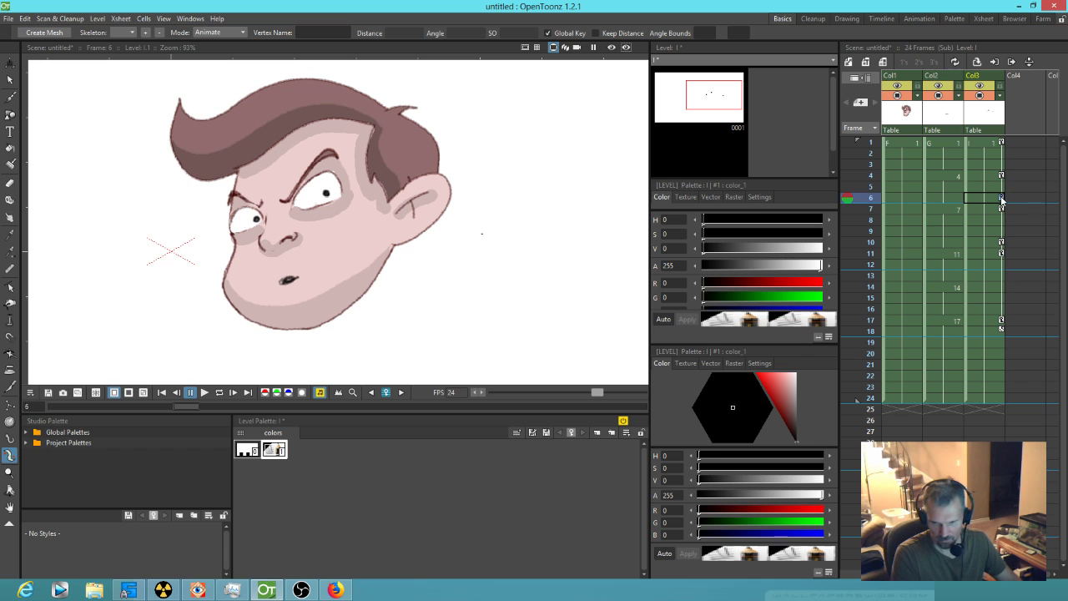
{"action": "left_click", "coordinate": [1029, 290]}
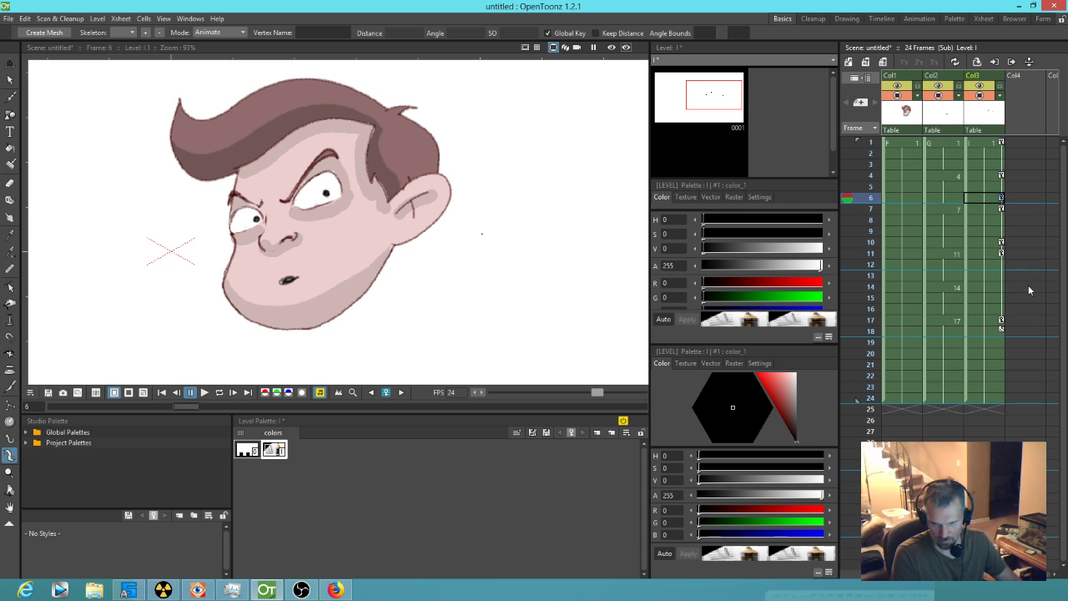
{"action": "left_click_drag", "start_coordinate": [1002, 197], "coordinate": [1003, 193]}
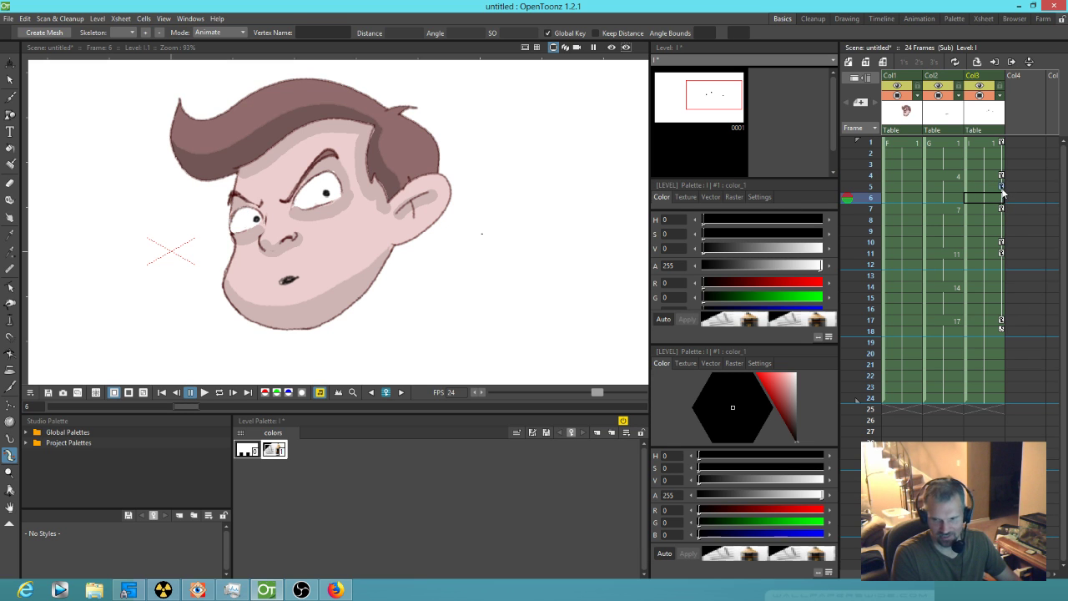
{"action": "left_click_drag", "start_coordinate": [865, 141], "coordinate": [879, 189]}
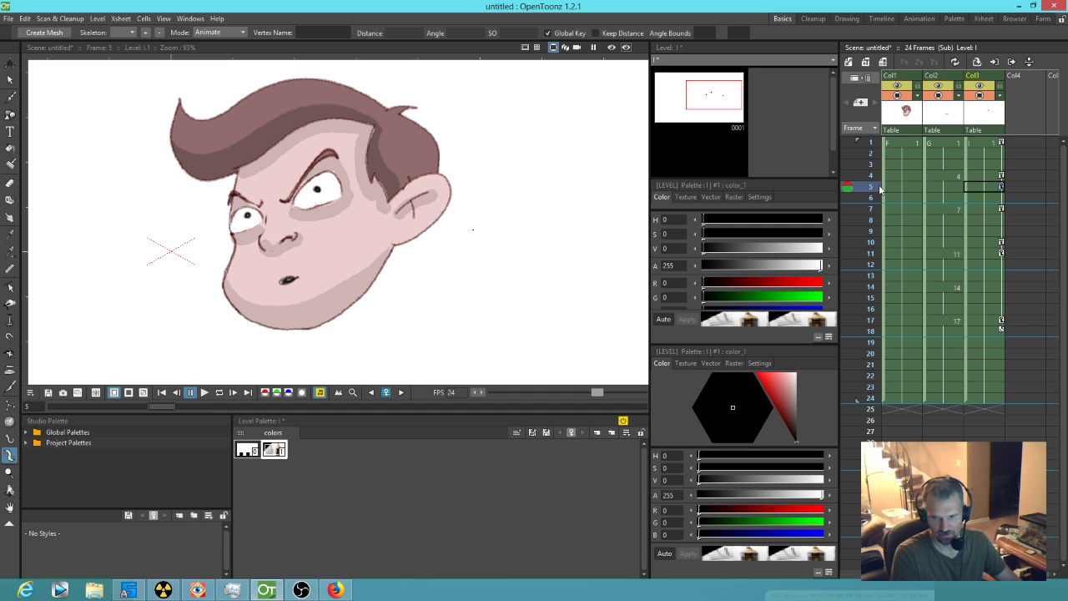
- Delete Col3's pupil key at frame 7 and scrub up to frame 10 to check the eye movement
{"action": "left_click", "coordinate": [1002, 208]}
{"action": "left_click", "coordinate": [1002, 187]}
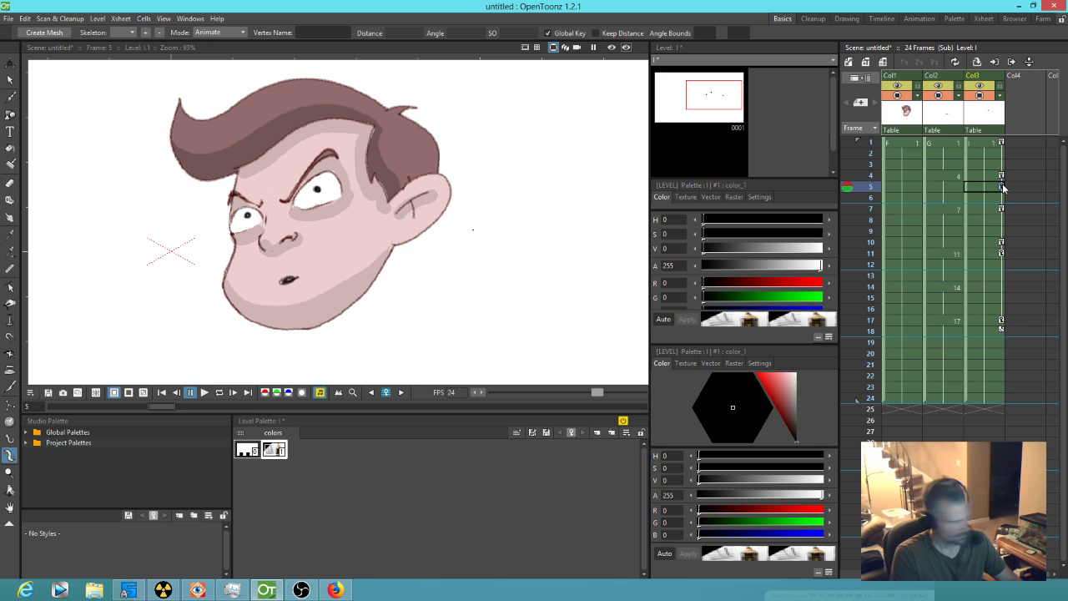
{"action": "left_click", "coordinate": [1002, 207]}
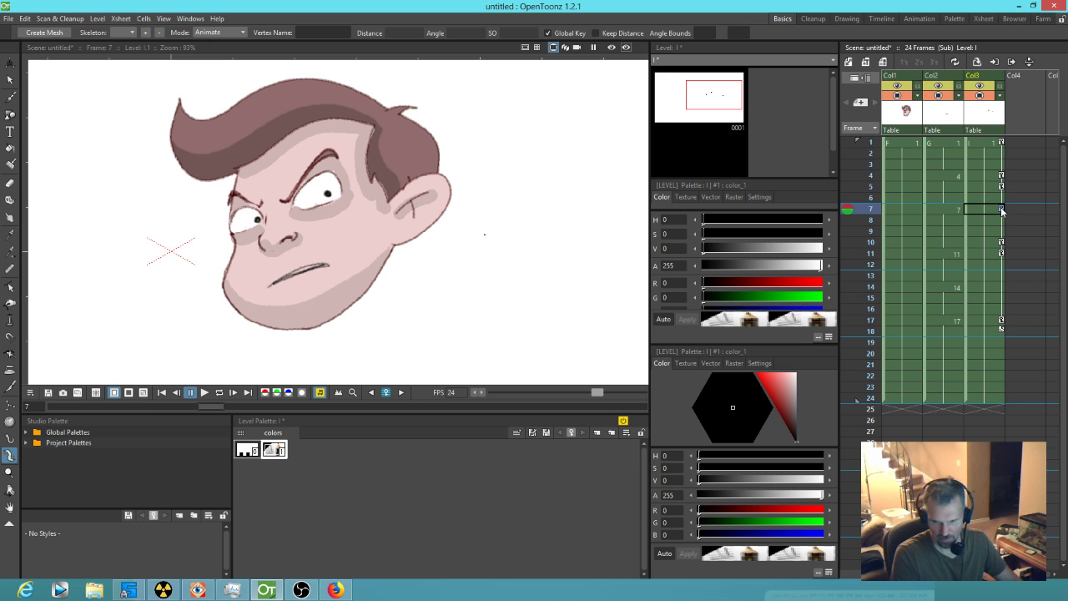
{"action": "key", "text": "Delete"}
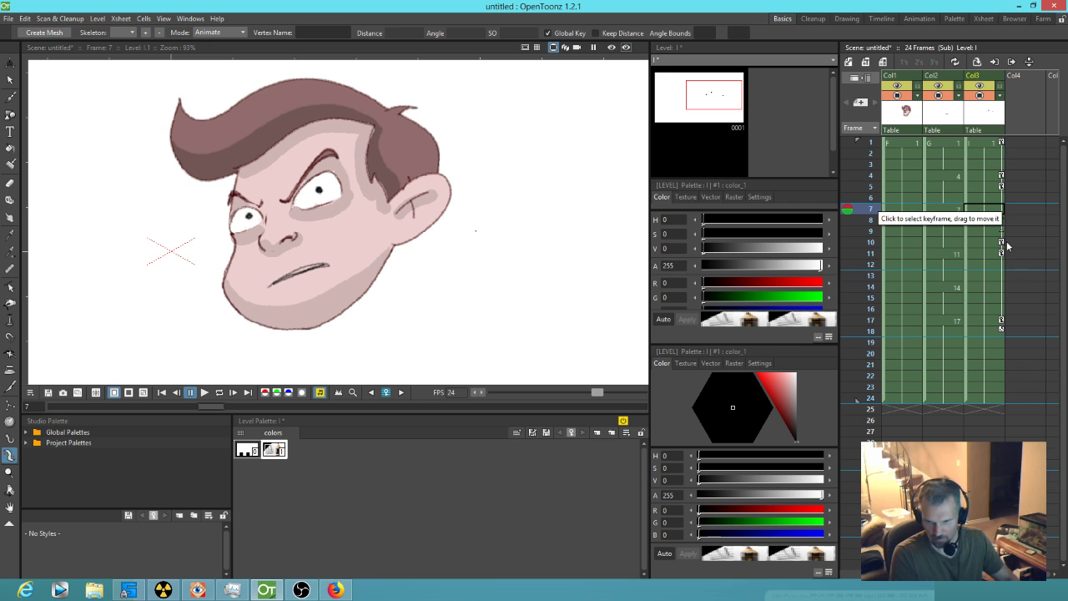
{"action": "left_click", "coordinate": [1002, 242]}
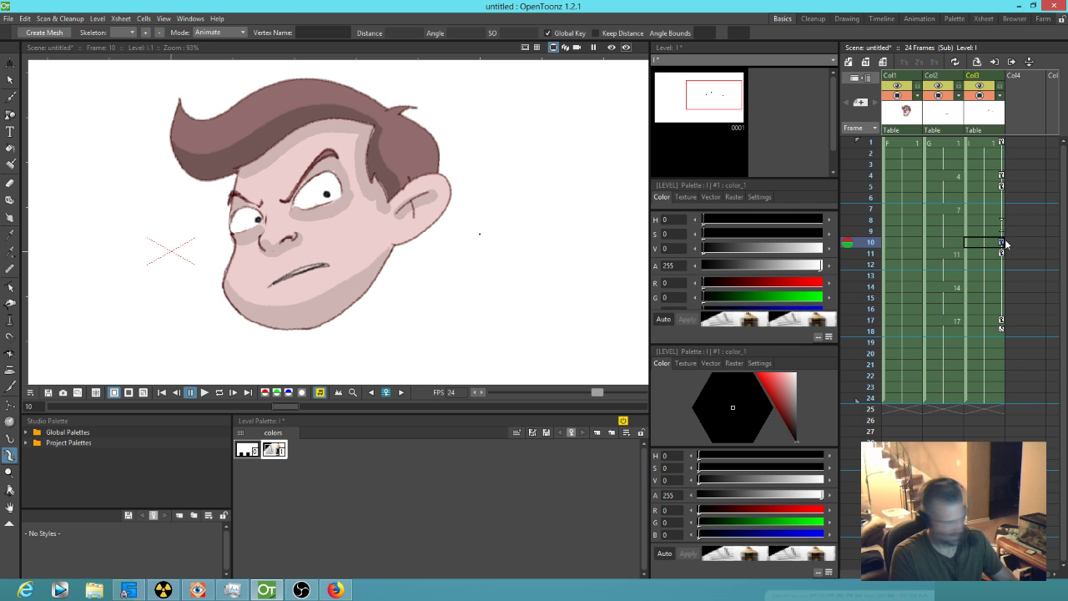
{"action": "left_click", "coordinate": [872, 156]}
{"action": "mouse_move", "coordinate": [872, 156]}
{"action": "left_mouse_down"}
{"action": "mouse_move", "coordinate": [877, 287]}
{"action": "mouse_move", "coordinate": [898, 190]}
{"action": "mouse_move", "coordinate": [891, 256]}
{"action": "mouse_move", "coordinate": [898, 246]}
{"action": "left_mouse_up"}
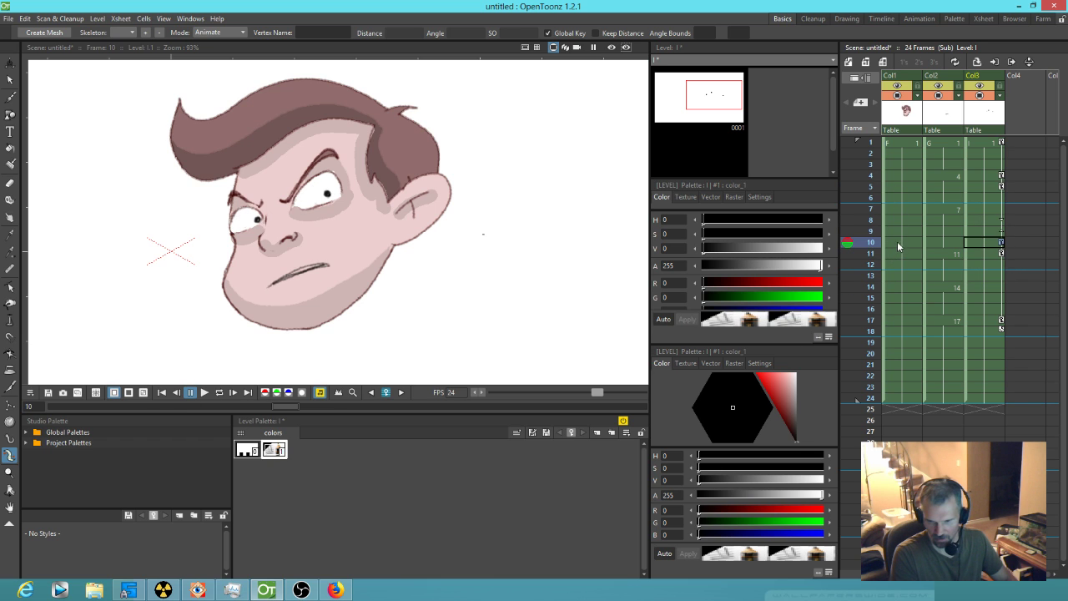
- Copy Col3's frame 5 pupil key to frame 9 and move the frame 11 key to frame 10
{"action": "left_click", "coordinate": [1001, 190]}
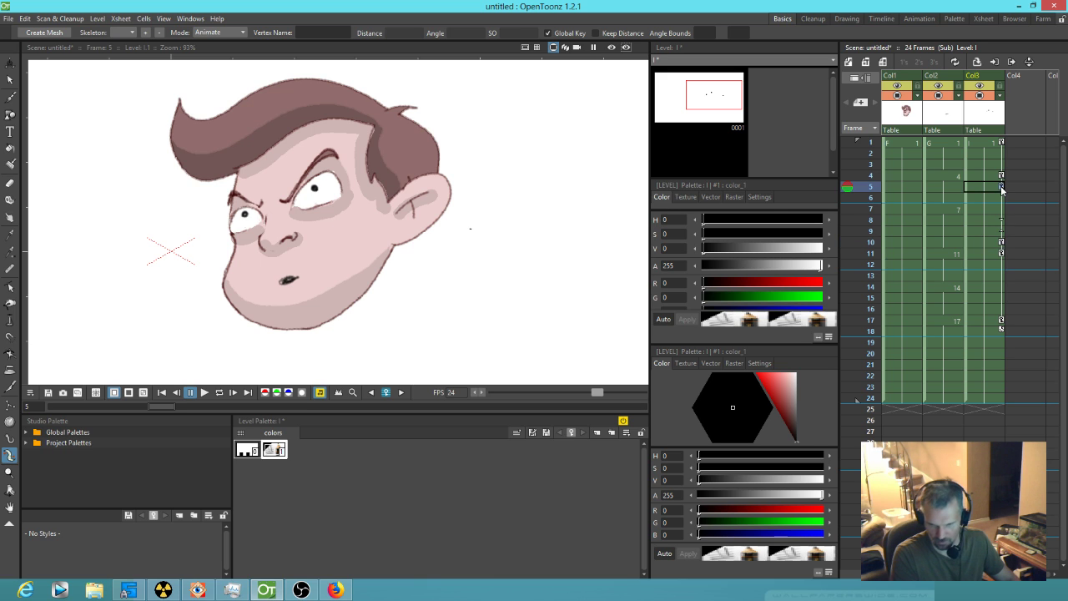
{"action": "left_click", "coordinate": [992, 232]}
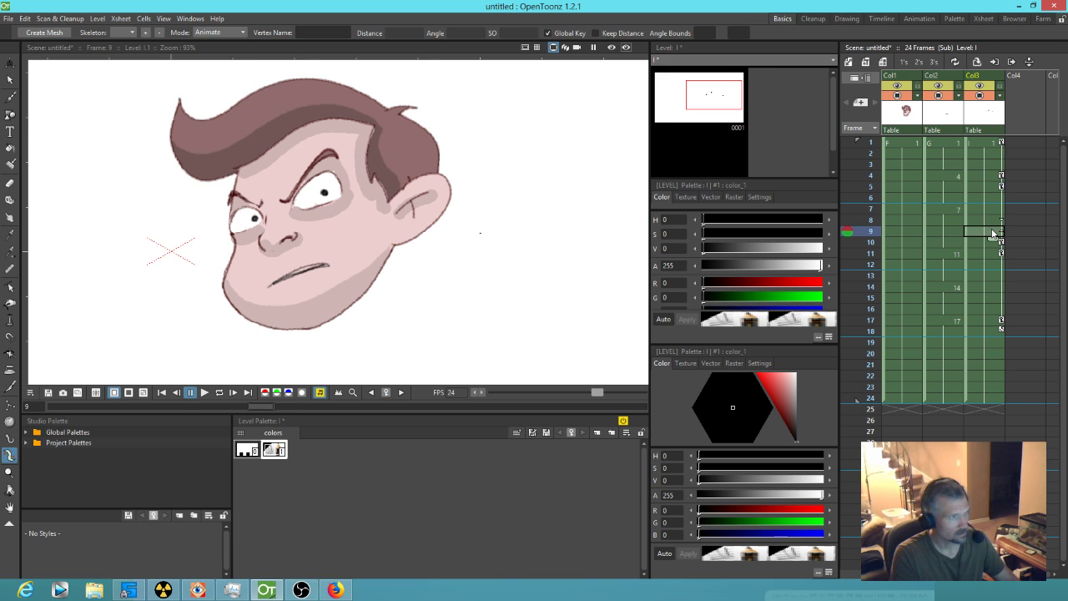
{"action": "key", "text": "ctrl+v"}
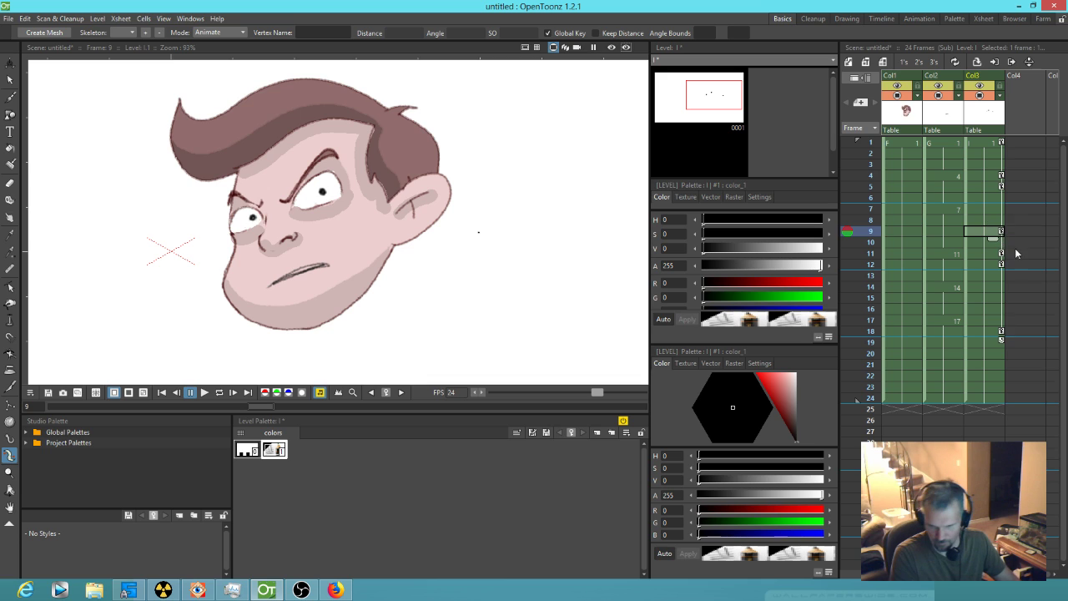
{"action": "left_click", "coordinate": [1000, 254]}
{"action": "mouse_move", "coordinate": [1002, 256]}
{"action": "left_mouse_down"}
{"action": "mouse_move", "coordinate": [1004, 246]}
{"action": "mouse_move", "coordinate": [1003, 294]}
{"action": "mouse_move", "coordinate": [1004, 277]}
{"action": "left_mouse_up"}
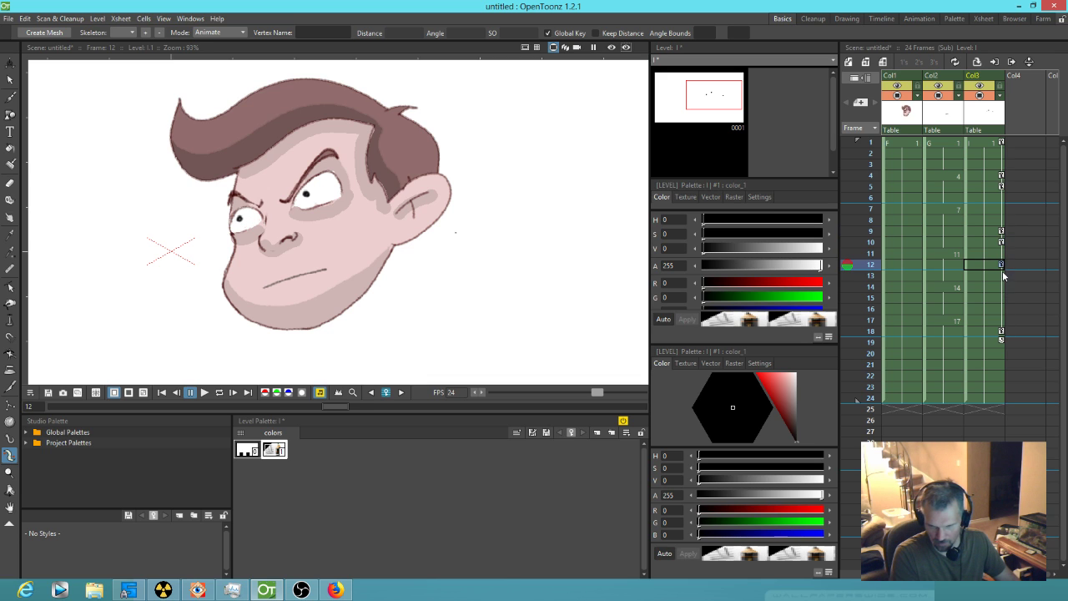
- Delete Col3's pupil key at frame 12 and review the eye movement in looped playback and by scrubbing
{"action": "left_click_drag", "start_coordinate": [874, 228], "coordinate": [875, 280]}
{"action": "left_click", "coordinate": [1001, 265]}
{"action": "key", "text": "Delete"}
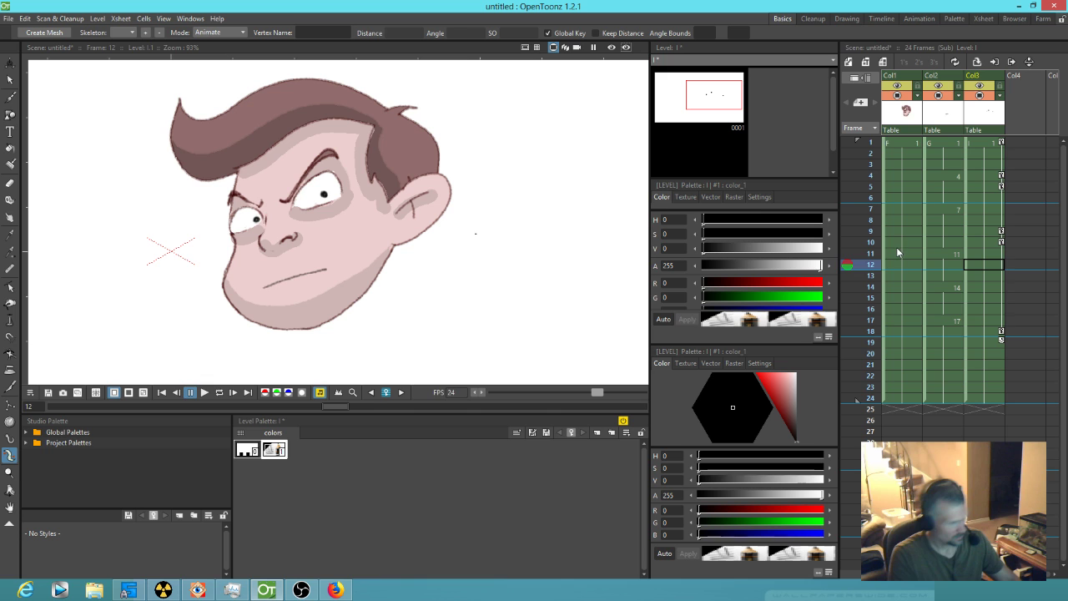
{"action": "key", "text": "l"}
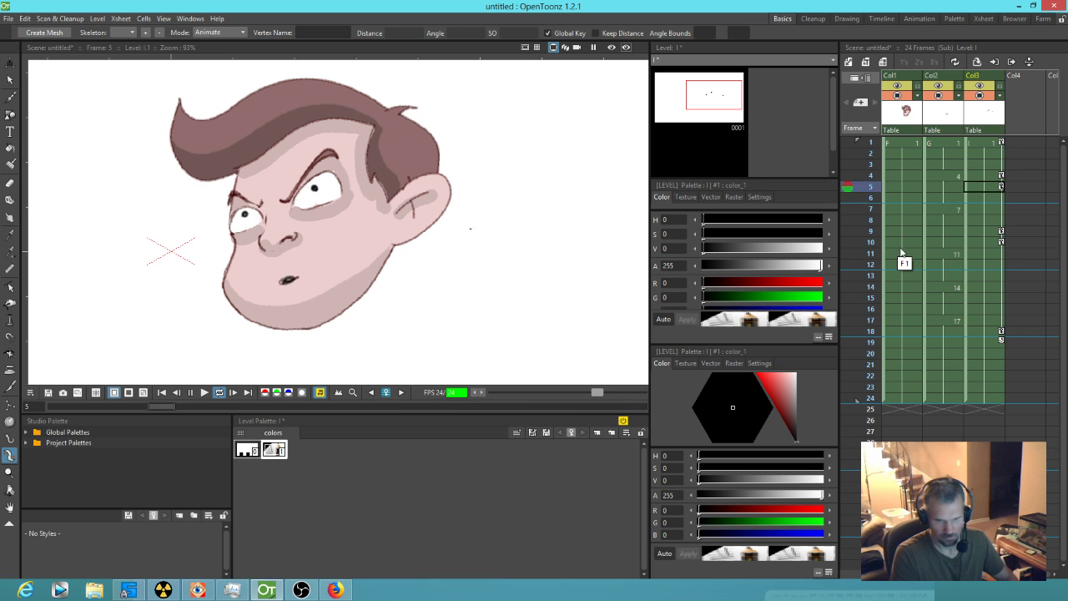
{"action": "key", "text": "l"}
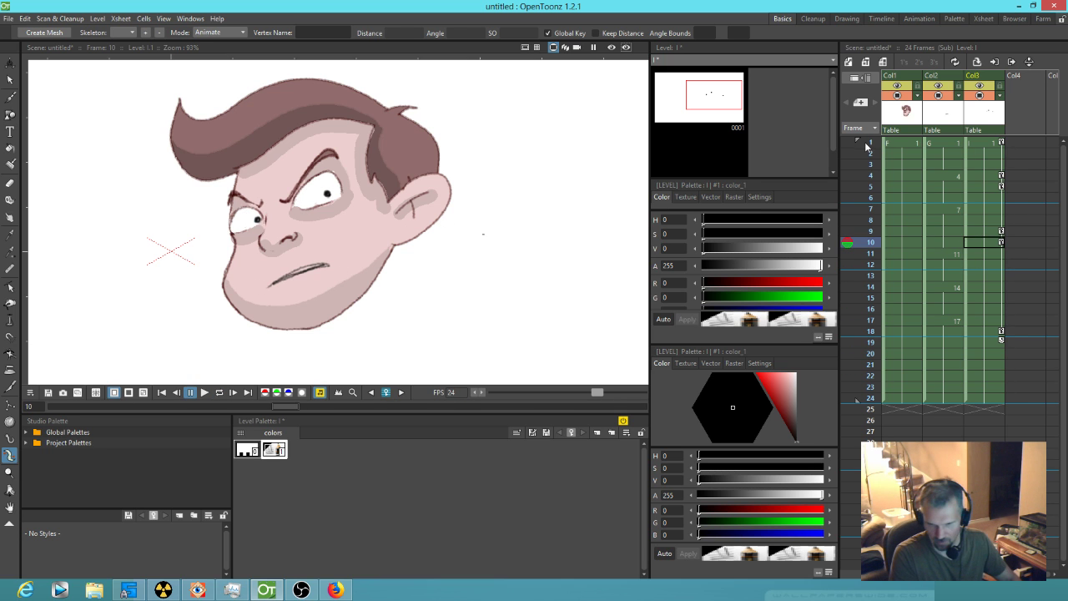
{"action": "left_click_drag", "start_coordinate": [881, 251], "coordinate": [887, 146]}
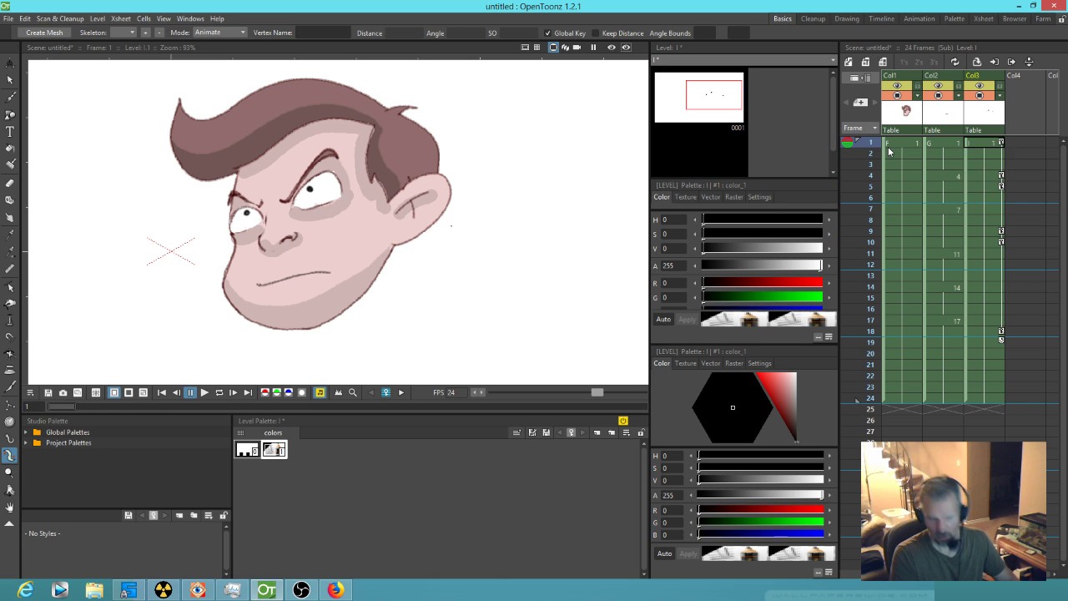
- Delete all of Col3's pupil keys from frame 4 through frame 18, keeping only the frame 1 key
{"action": "left_click", "coordinate": [1001, 176]}
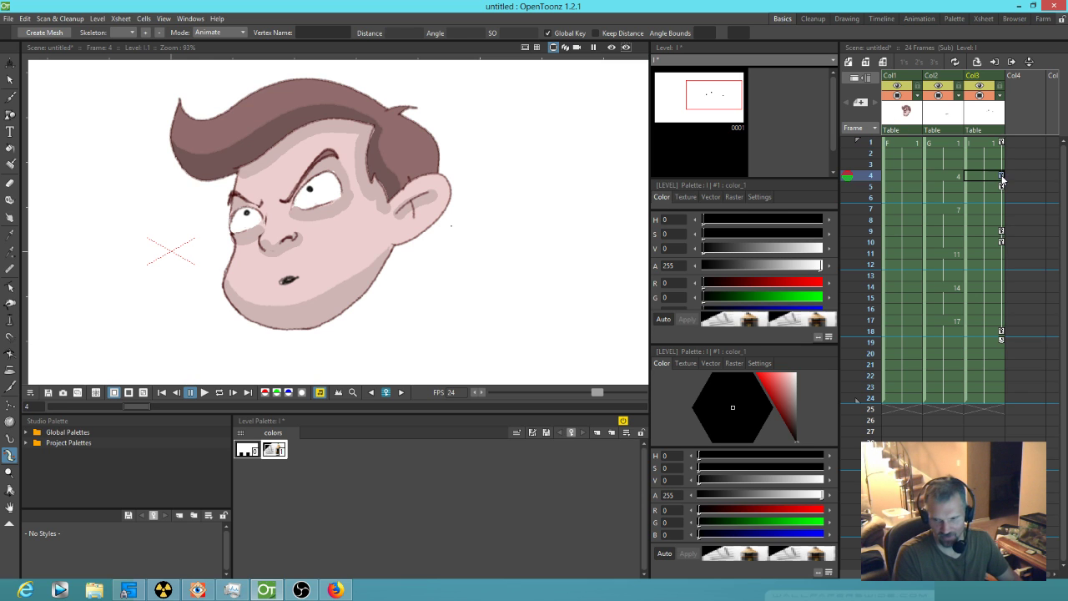
{"action": "left_click", "coordinate": [1000, 333]}
{"action": "key", "text": "Delete"}
- Copy Col3's frame 1 pupil key to frame 6
{"action": "left_click", "coordinate": [1000, 141]}
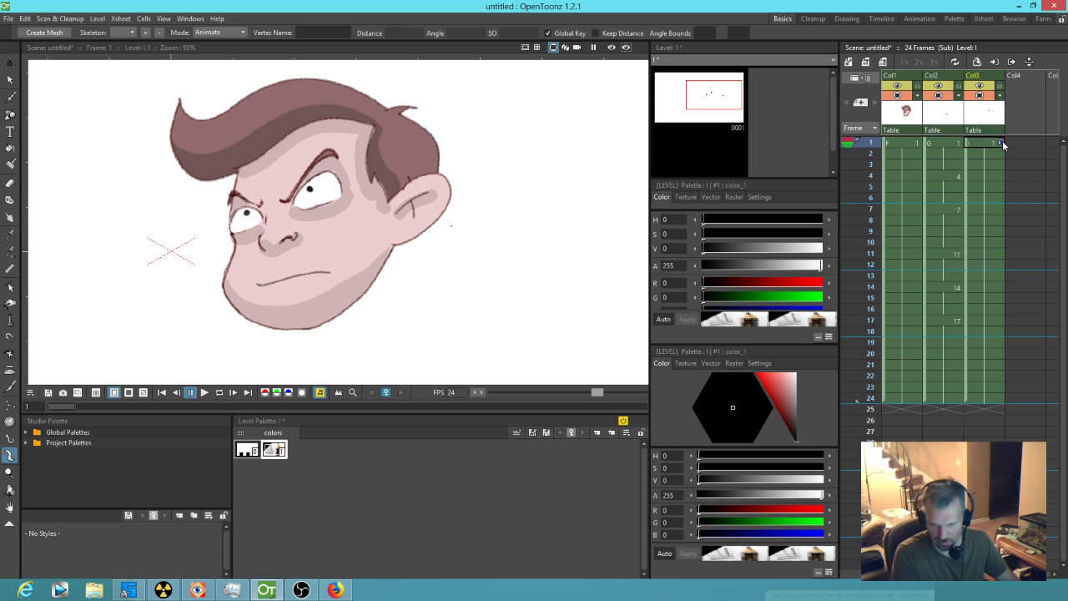
{"action": "left_click", "coordinate": [868, 155]}
{"action": "mouse_move", "coordinate": [868, 155]}
{"action": "left_mouse_down"}
{"action": "mouse_move", "coordinate": [867, 235]}
{"action": "mouse_move", "coordinate": [867, 140]}
{"action": "left_mouse_up"}
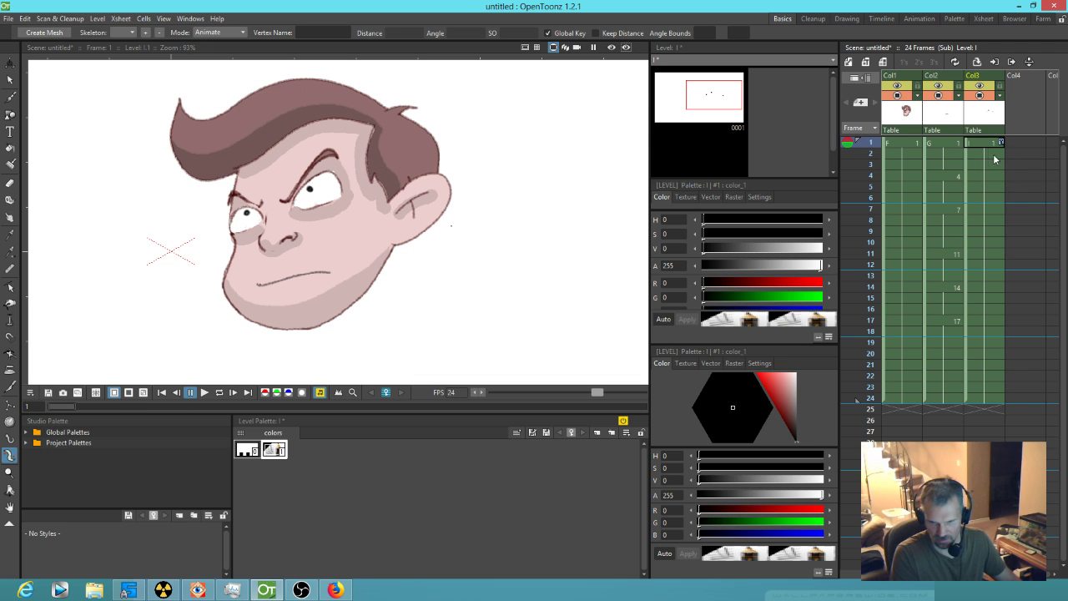
{"action": "left_click", "coordinate": [1001, 199]}
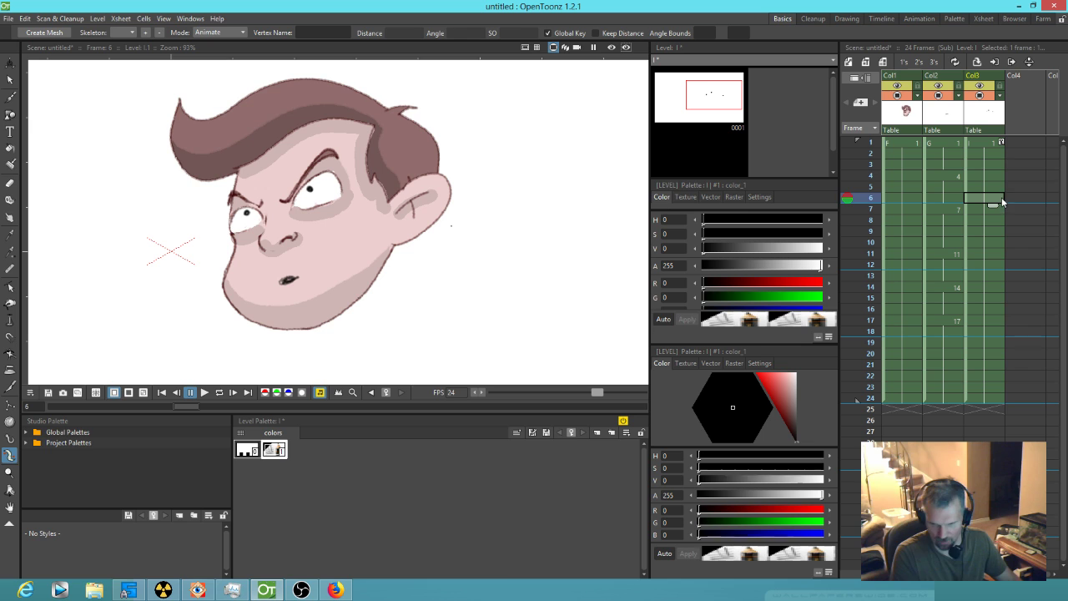
{"action": "key", "text": "ctrl+v"}
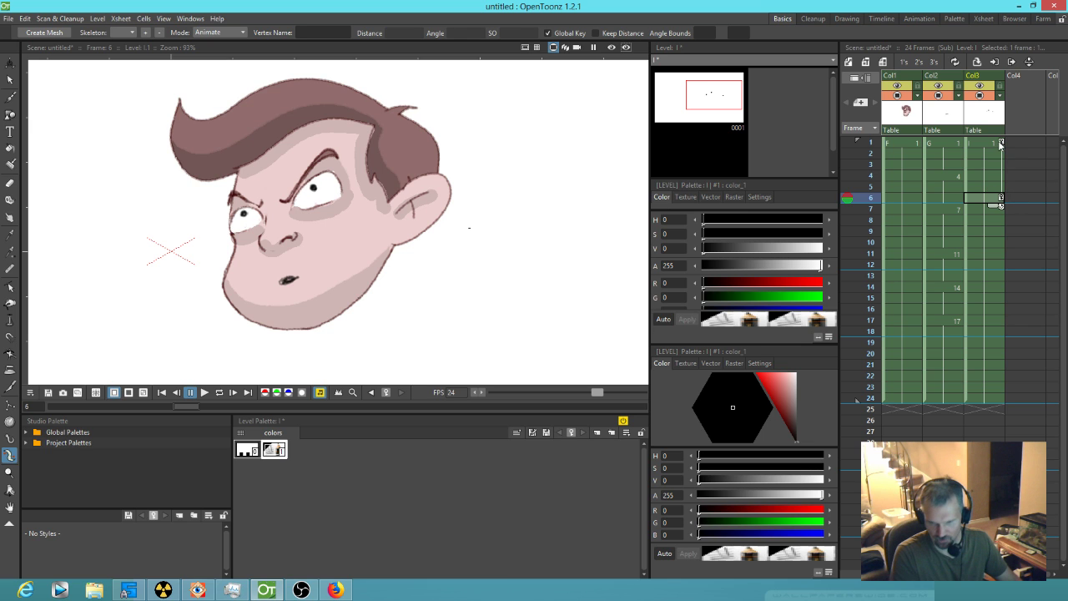
{"action": "left_click", "coordinate": [1001, 144]}
{"action": "left_click", "coordinate": [1000, 198]}
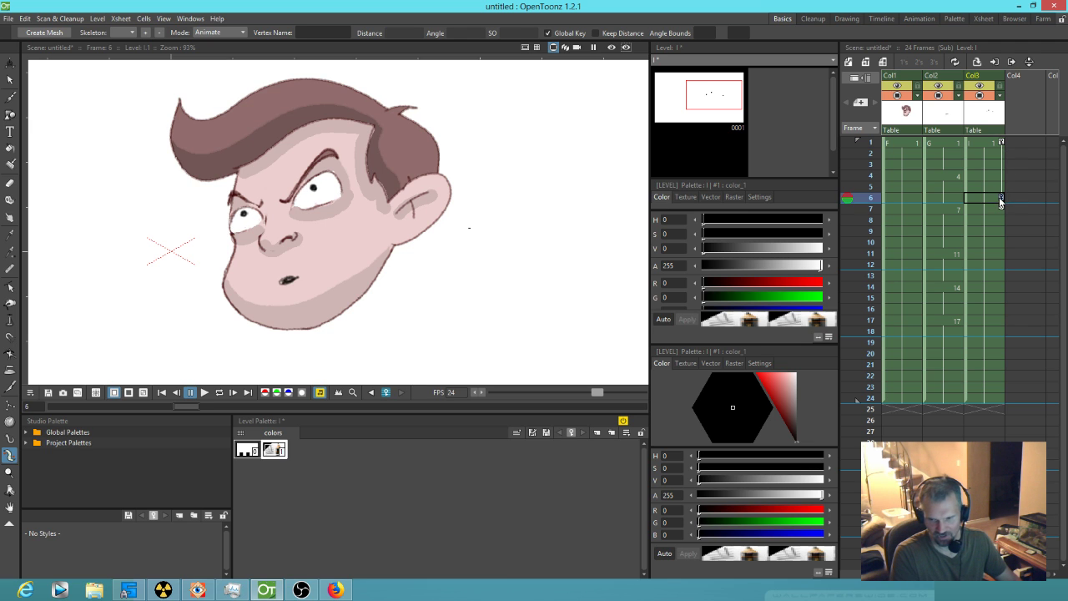
- At frame 7, move Col3's pupils to E/W 4.11 mm and N/S 1.14 mm, and scrub frames 1 to 7 to check the motion
{"action": "left_click", "coordinate": [993, 210]}
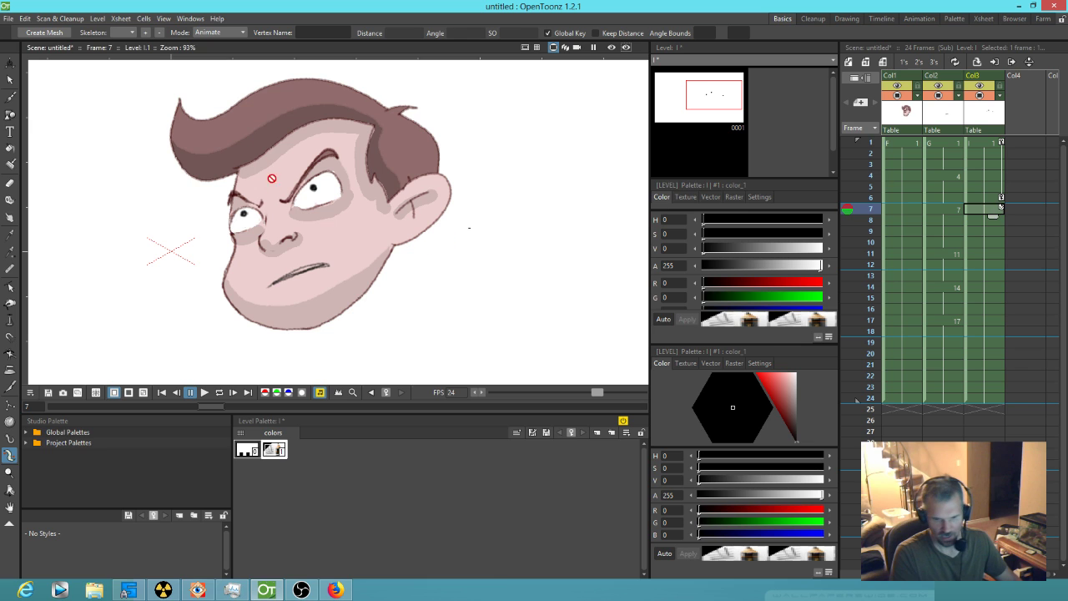
{"action": "left_click", "coordinate": [10, 64]}
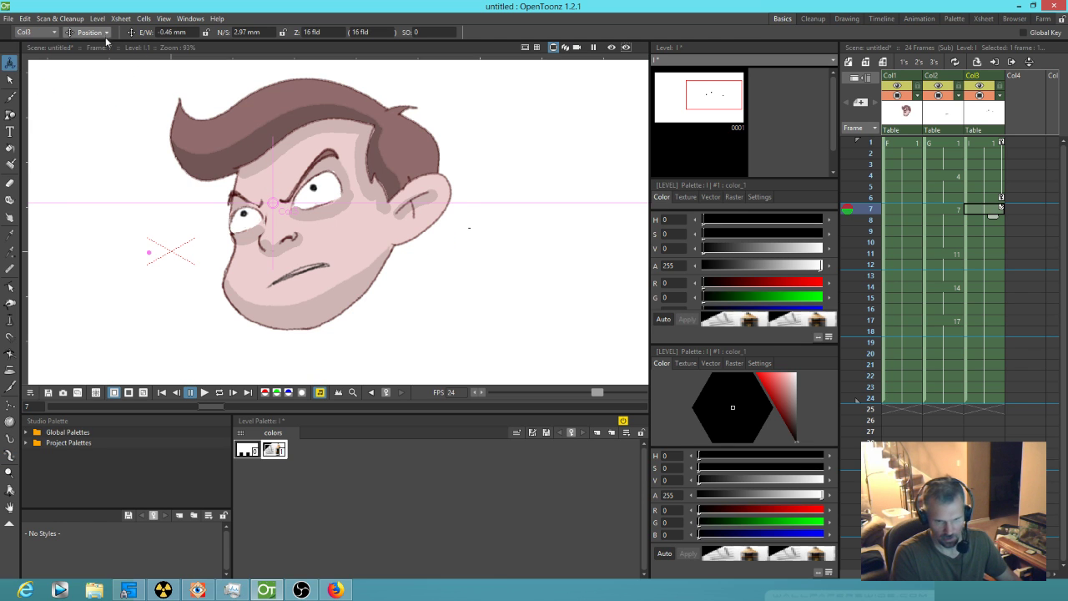
{"action": "left_click_drag", "start_coordinate": [262, 201], "coordinate": [273, 207]}
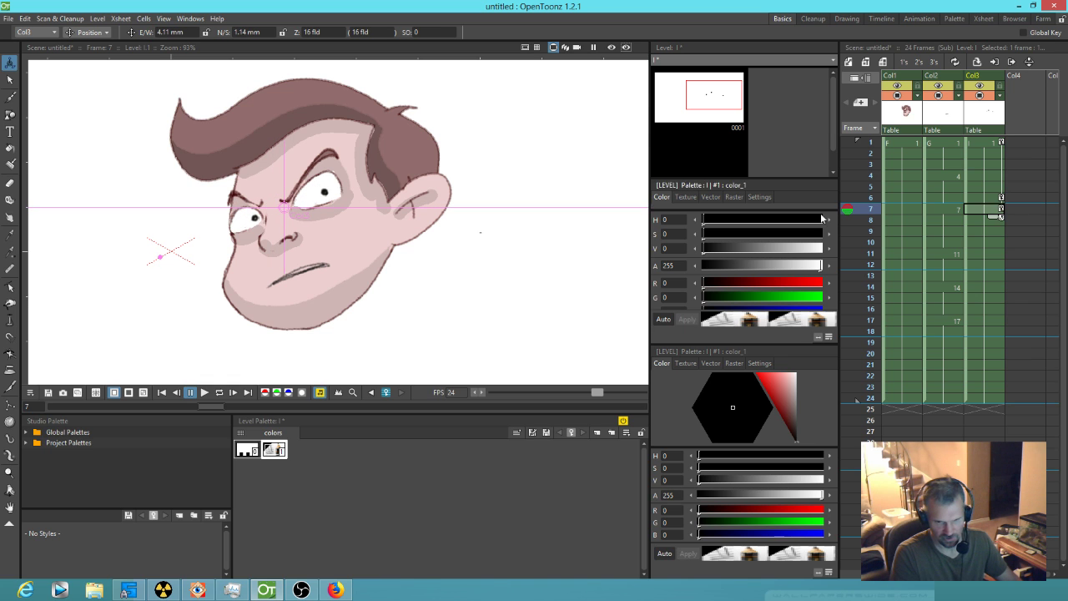
{"action": "left_click", "coordinate": [867, 144]}
{"action": "left_click_drag", "start_coordinate": [867, 142], "coordinate": [865, 212]}
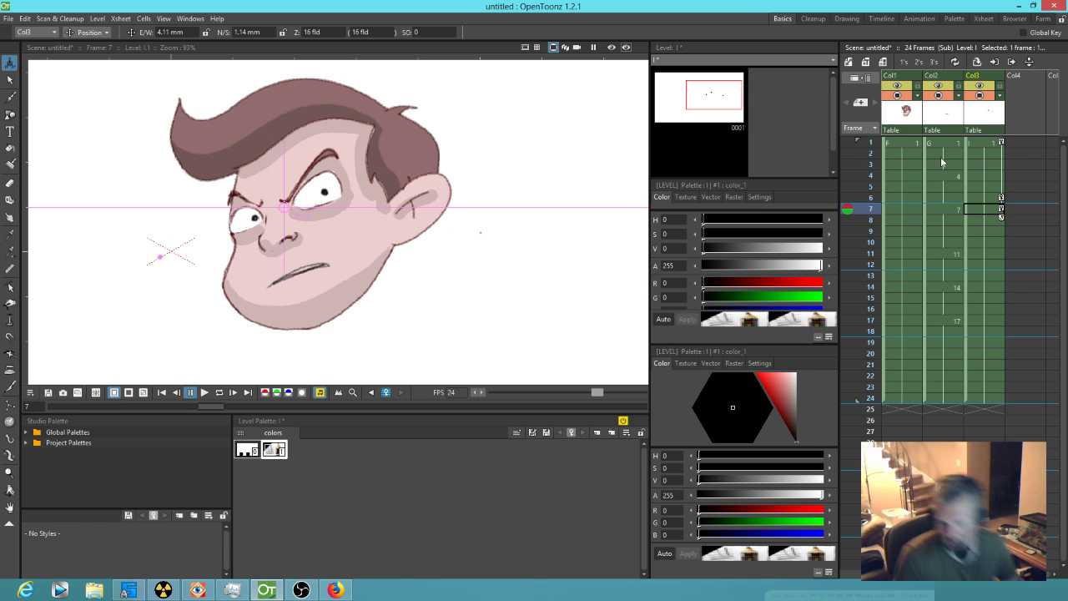
- Compare the pupil positions at Col3's frame 1 and frame 6 keys and scrub the frames between them
{"action": "left_click", "coordinate": [1003, 142]}
{"action": "left_click", "coordinate": [1001, 198]}
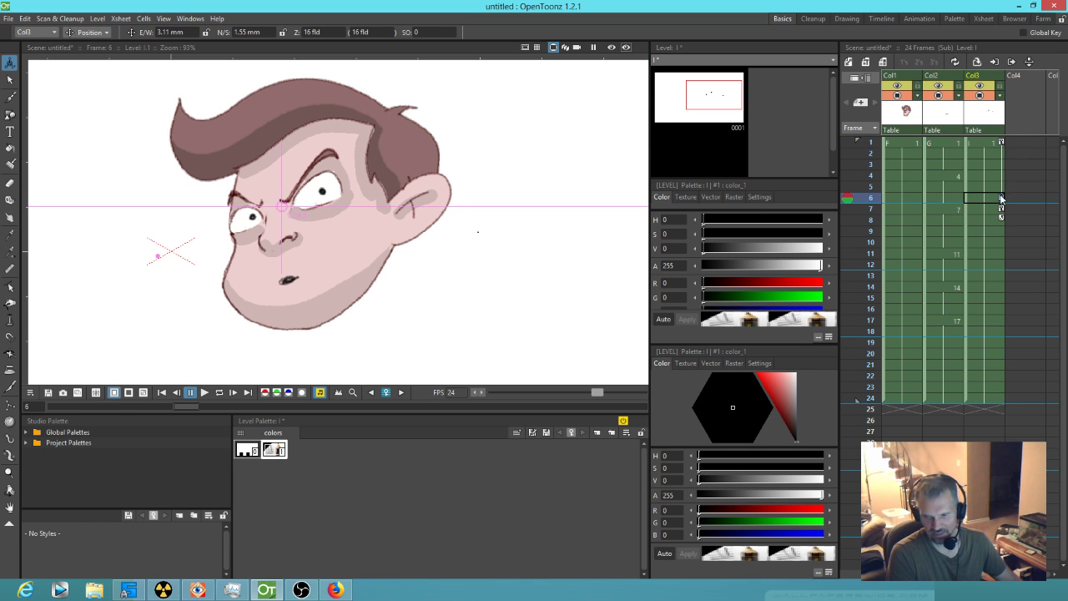
{"action": "left_click", "coordinate": [1001, 142]}
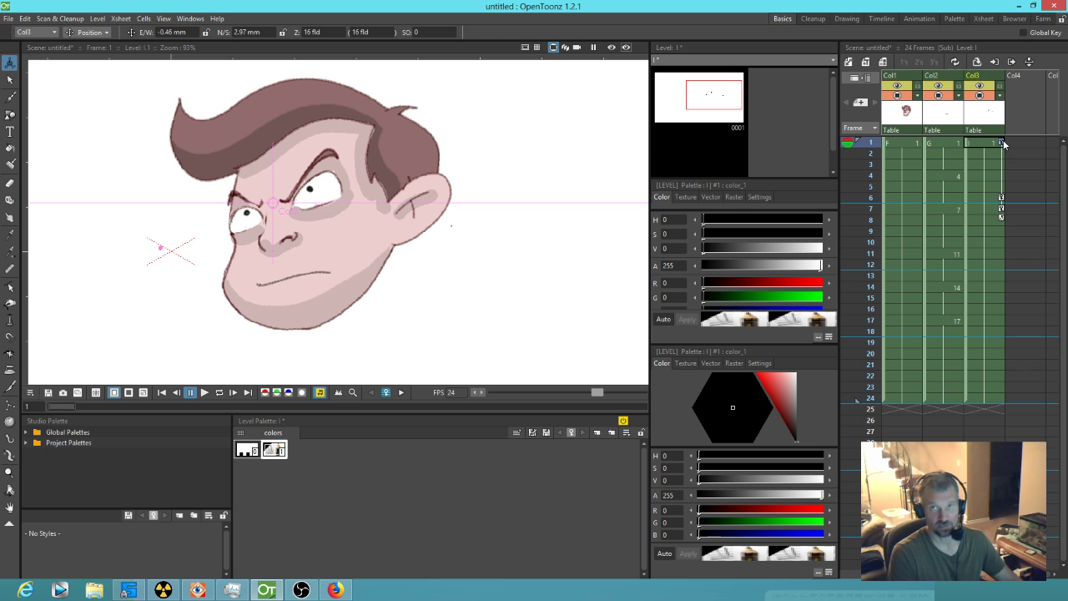
{"action": "left_click", "coordinate": [1001, 197]}
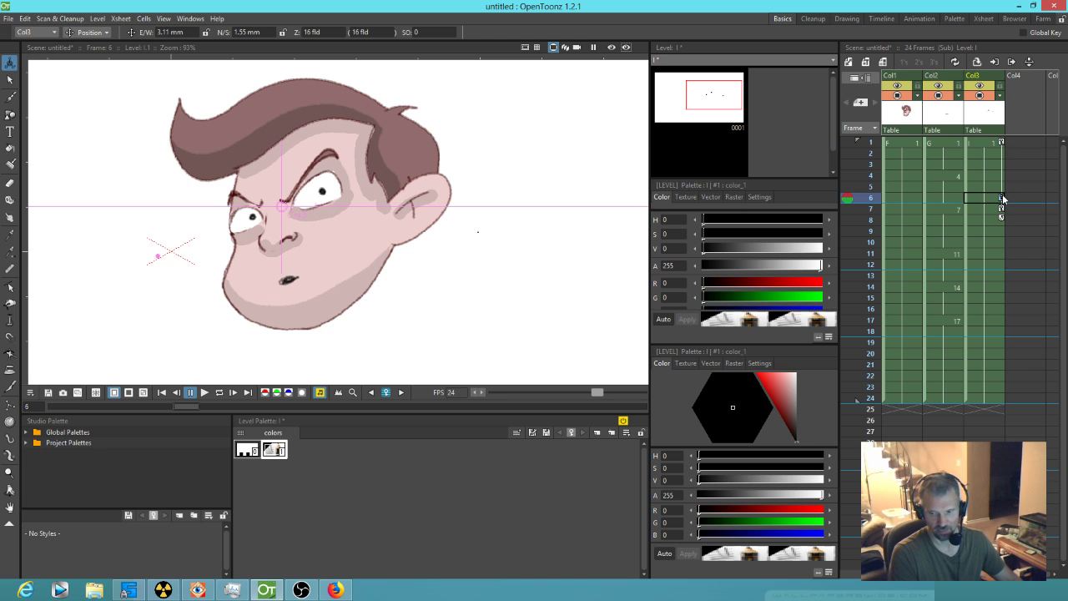
{"action": "left_click_drag", "start_coordinate": [875, 143], "coordinate": [879, 200]}
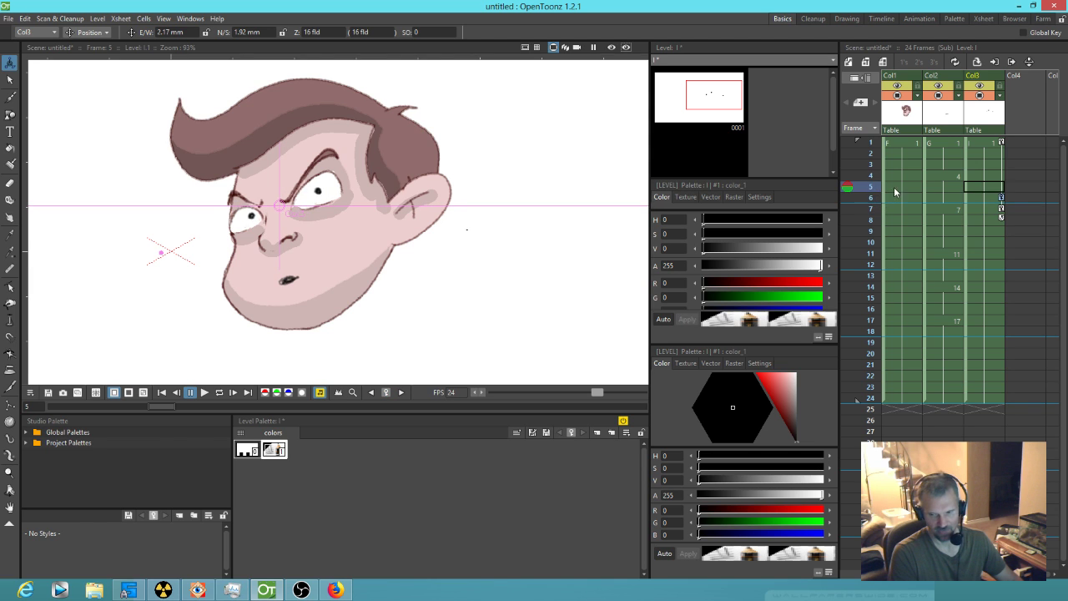
- Inspect Col3's key values in the Function Editor, starting from the frame 6 key, and close it
{"action": "right_click", "coordinate": [1001, 198]}
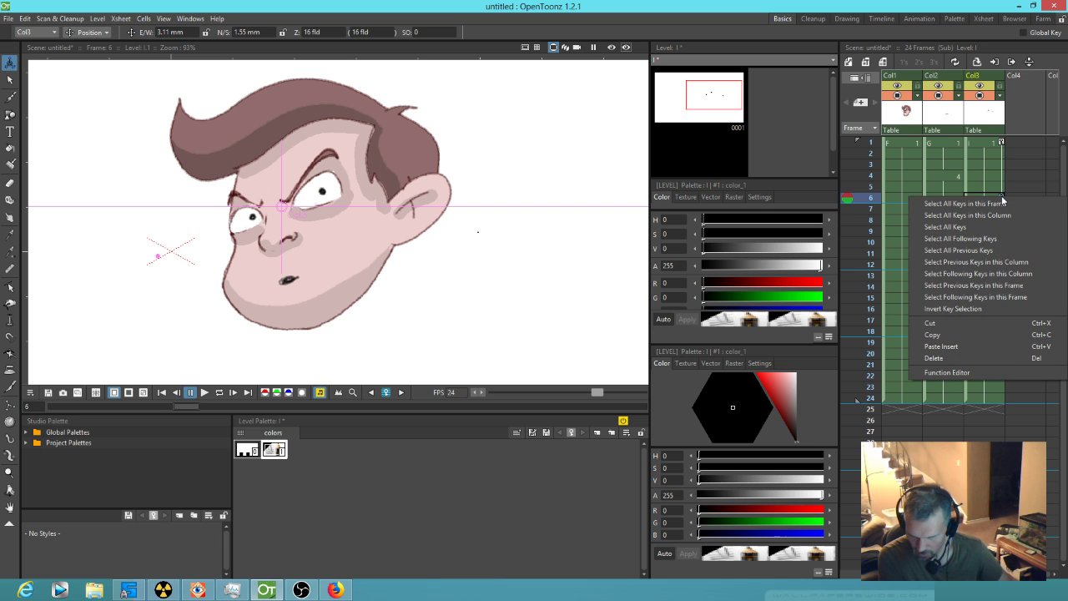
{"action": "left_click", "coordinate": [987, 109]}
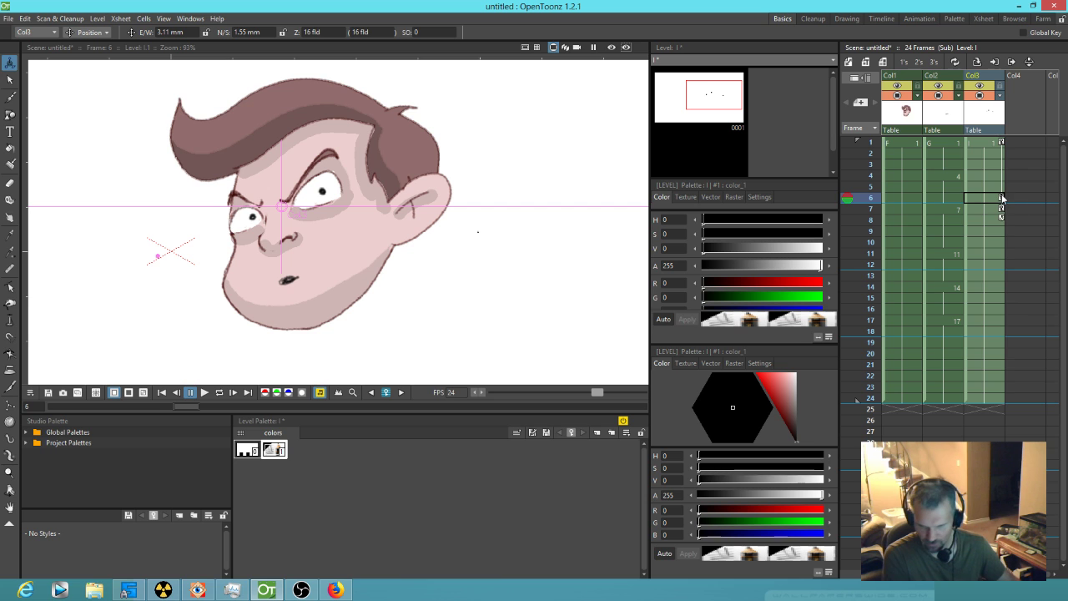
{"action": "left_click", "coordinate": [1003, 198]}
{"action": "double_click", "coordinate": [1002, 198]}
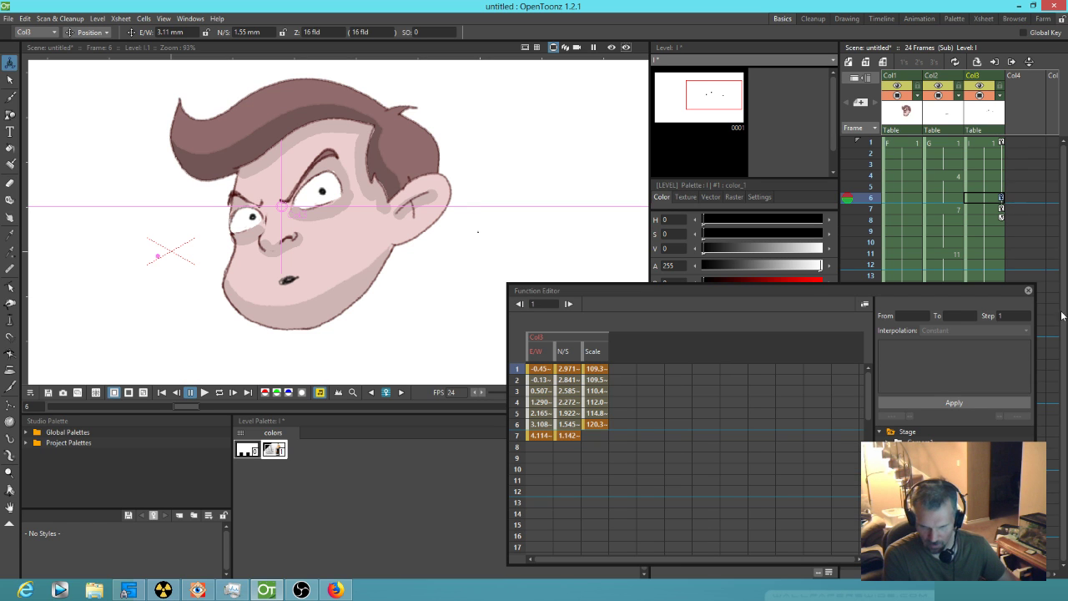
{"action": "left_click", "coordinate": [1026, 288]}
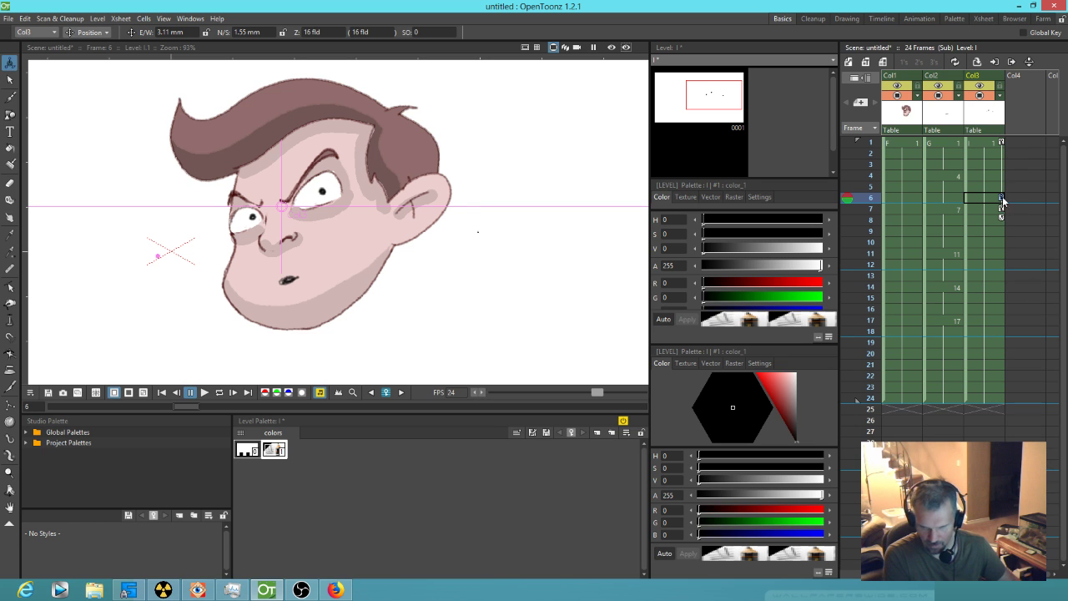
- Recheck the pupil drift between frames 1 and 6 by stepping and scrubbing through the first frames
{"action": "left_click_drag", "start_coordinate": [1000, 156], "coordinate": [996, 202]}
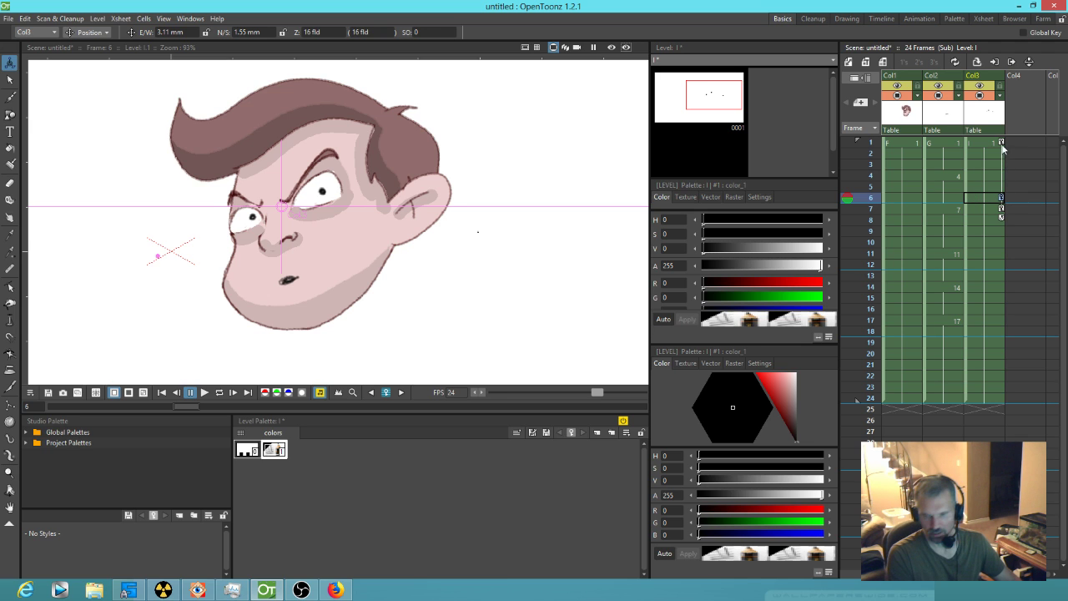
{"action": "left_click", "coordinate": [862, 146]}
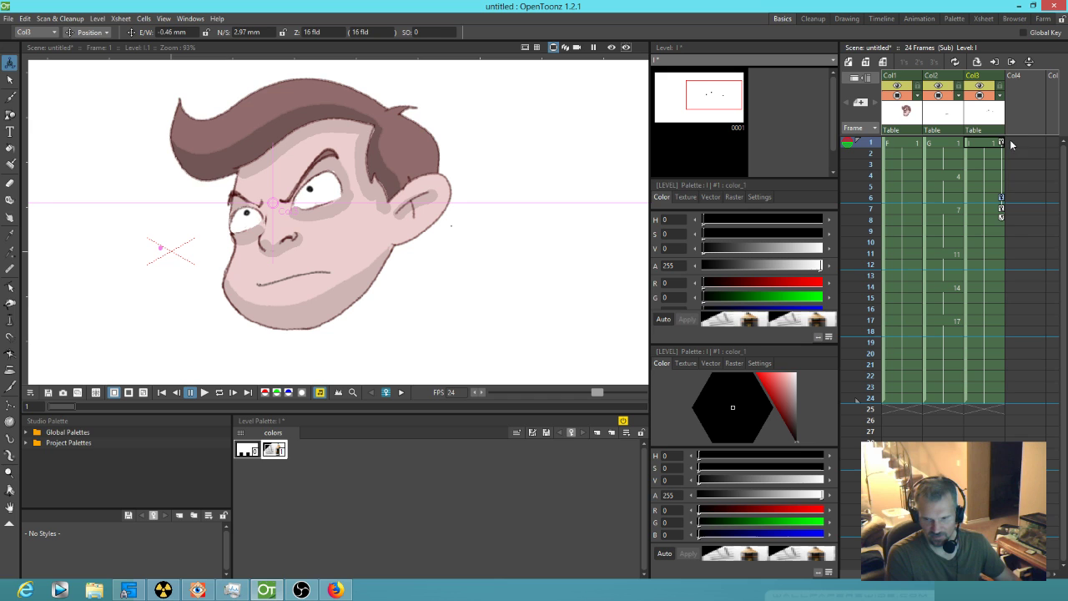
{"action": "left_click", "coordinate": [1002, 198]}
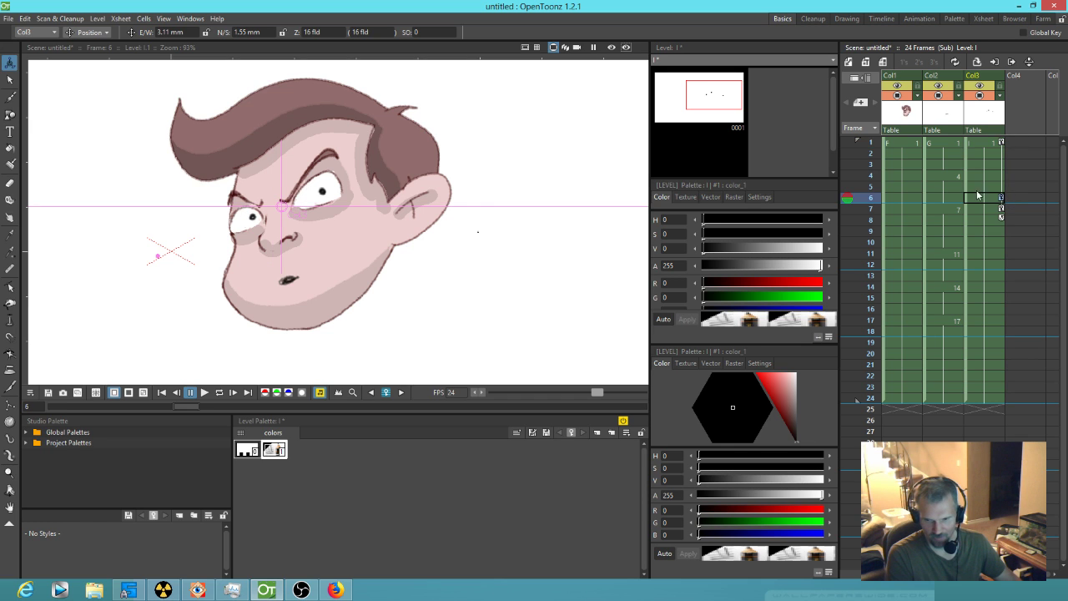
{"action": "left_click", "coordinate": [865, 143]}
{"action": "mouse_move", "coordinate": [866, 145]}
{"action": "left_mouse_down"}
{"action": "mouse_move", "coordinate": [880, 267]}
{"action": "mouse_move", "coordinate": [882, 144]}
{"action": "left_mouse_up"}
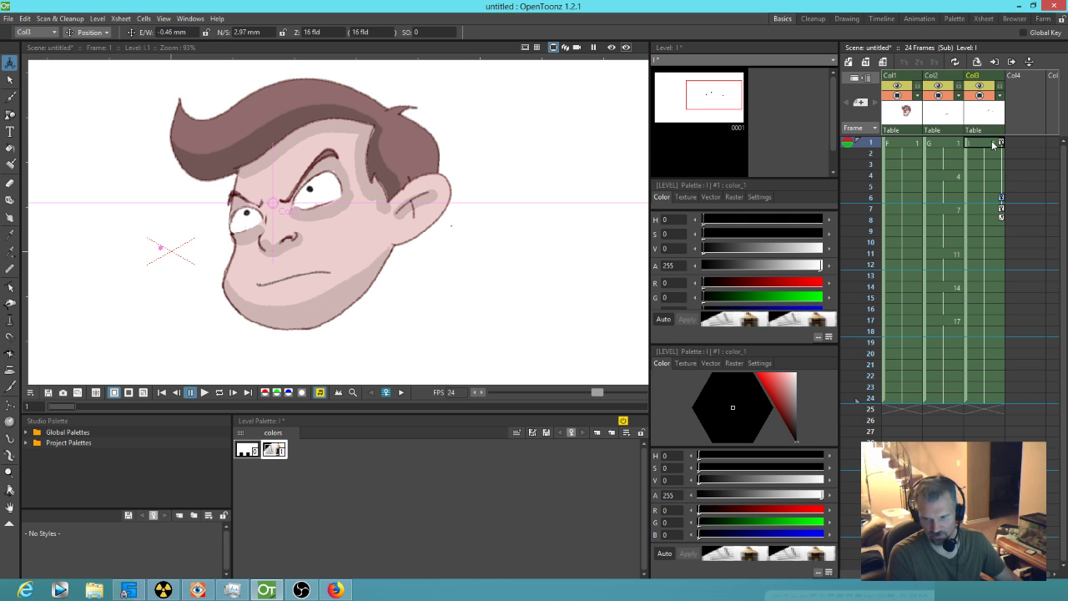
- Delete all of Col3's pupil keys at frames 1, 6 and 7 and go back to frame 1
{"action": "left_click", "coordinate": [1001, 199]}
{"action": "left_click", "coordinate": [1001, 208], "text": "ctrl"}
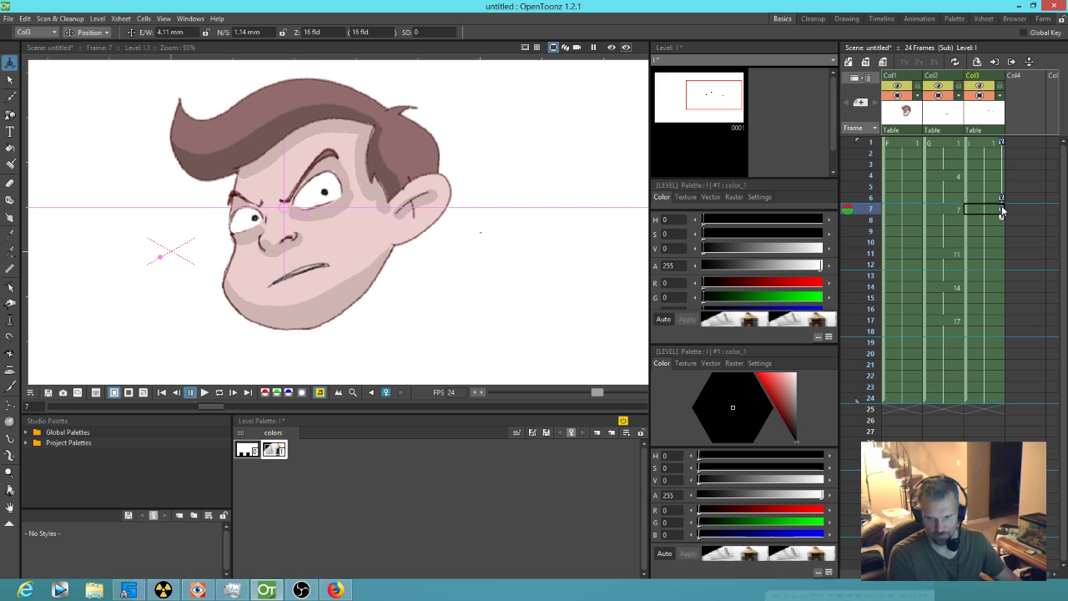
{"action": "key", "text": "Delete"}
{"action": "left_click", "coordinate": [981, 153]}
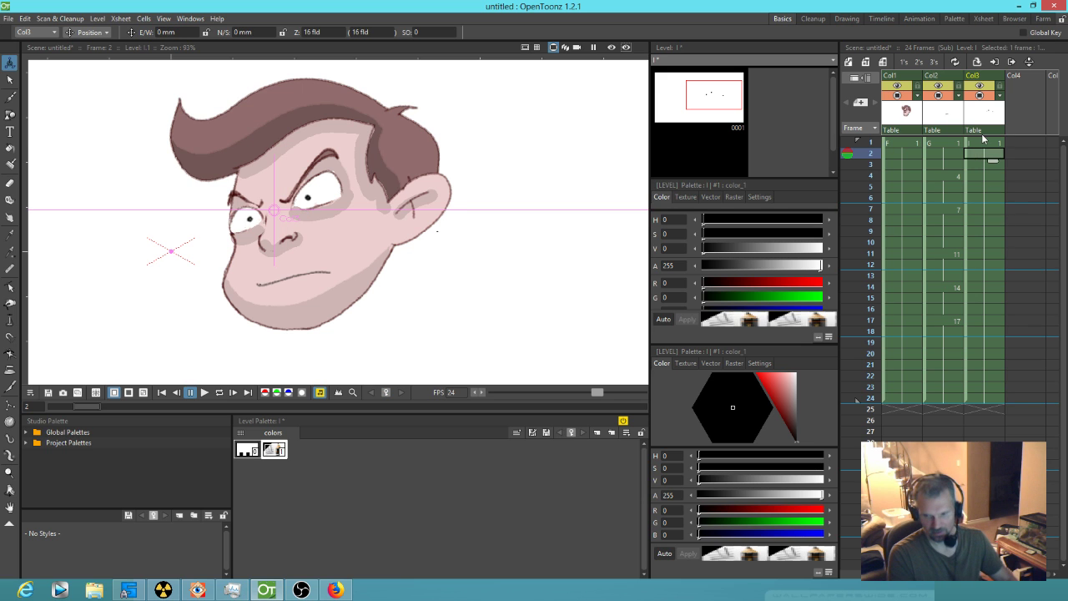
{"action": "left_click", "coordinate": [985, 144]}
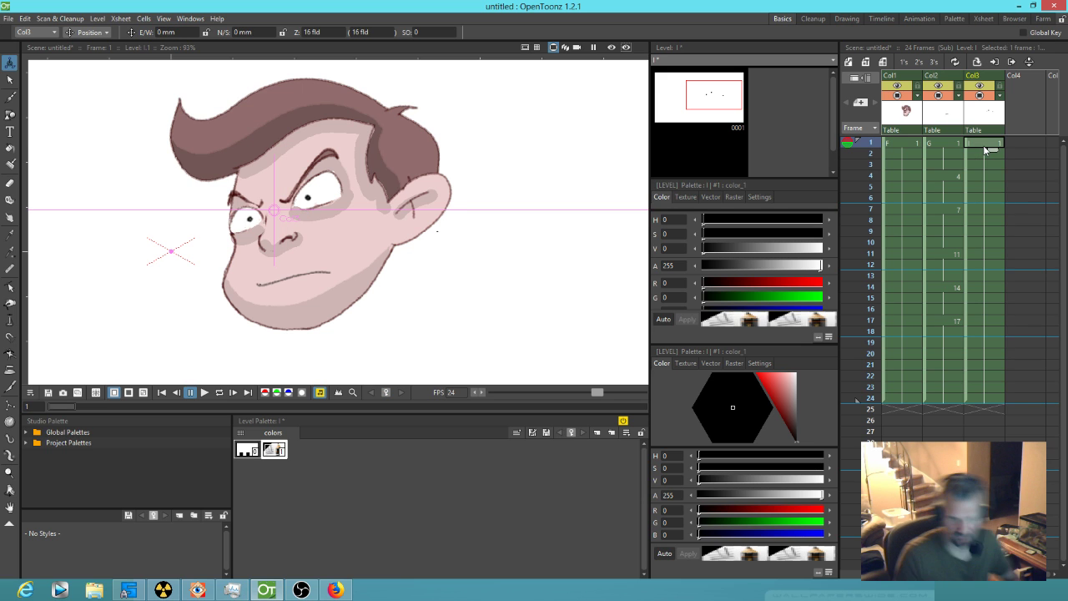
- Paint a new pair of pupils with the Brush tool in Col3 at frame 6, toward the lower outer part of the eyes
{"action": "key", "text": "b"}
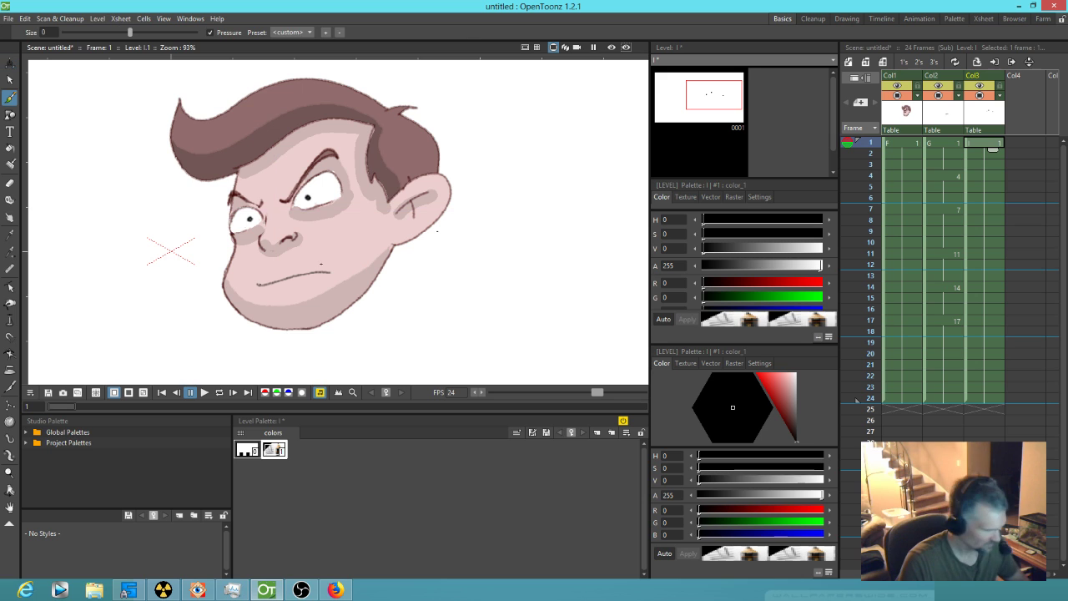
{"action": "left_click", "coordinate": [994, 197]}
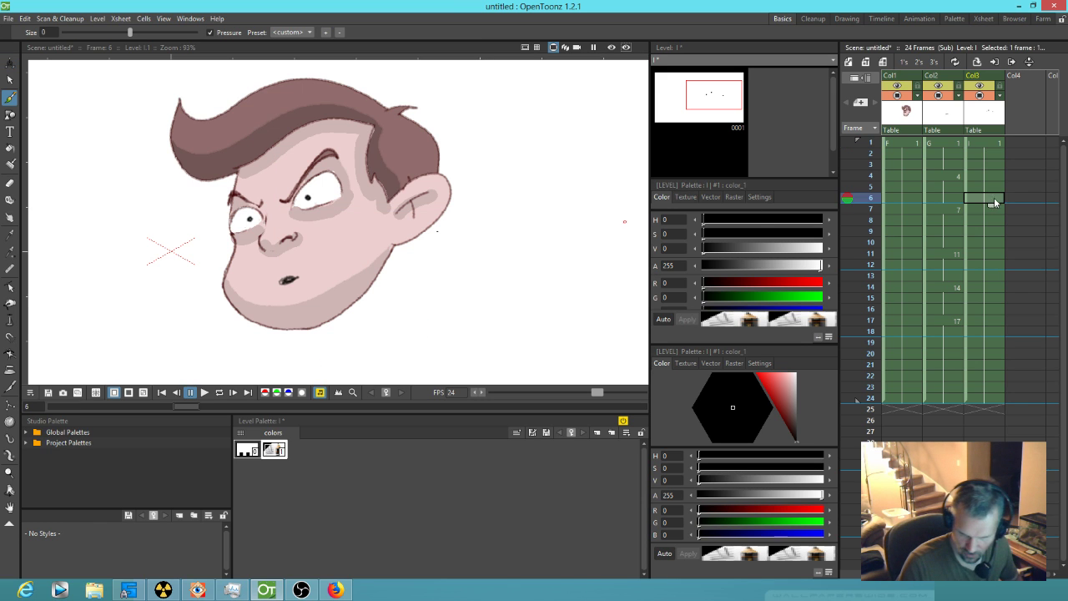
{"action": "left_click_drag", "start_coordinate": [237, 225], "coordinate": [236, 224]}
{"action": "left_click", "coordinate": [304, 201]}
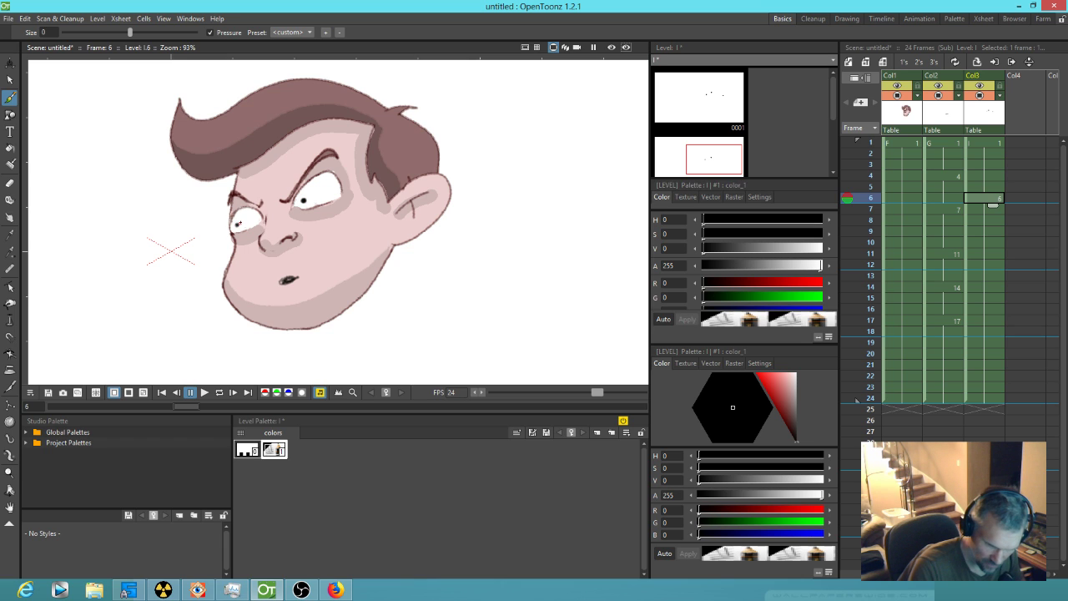
- Paint new pupil pairs in Col3 at frames 10, 15 and 19, and check the eye movement in looped playback
{"action": "left_click", "coordinate": [986, 242]}
{"action": "left_click", "coordinate": [319, 198]}
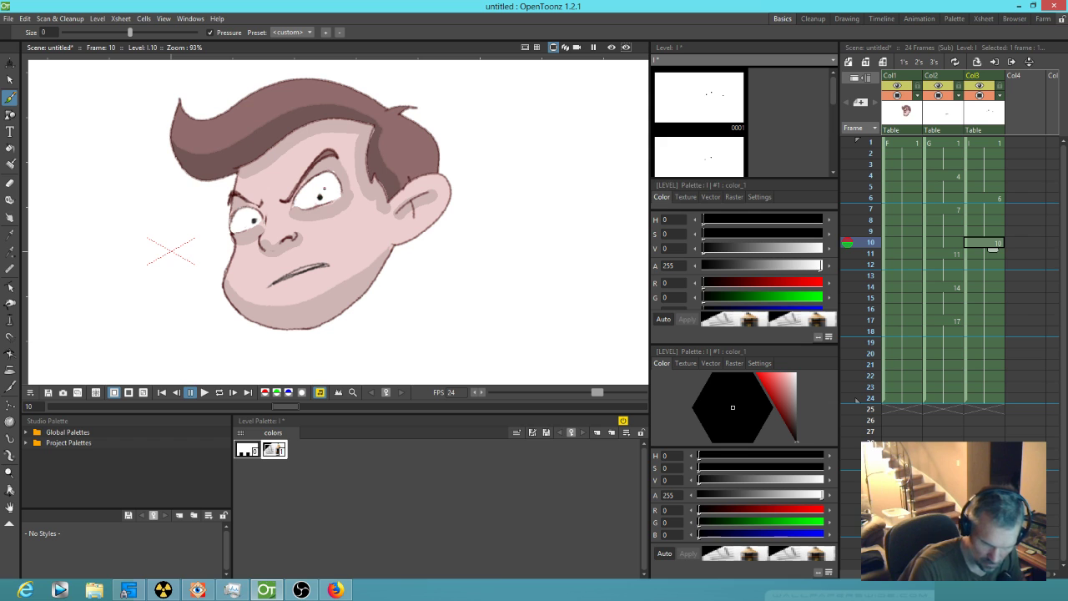
{"action": "left_click", "coordinate": [992, 296]}
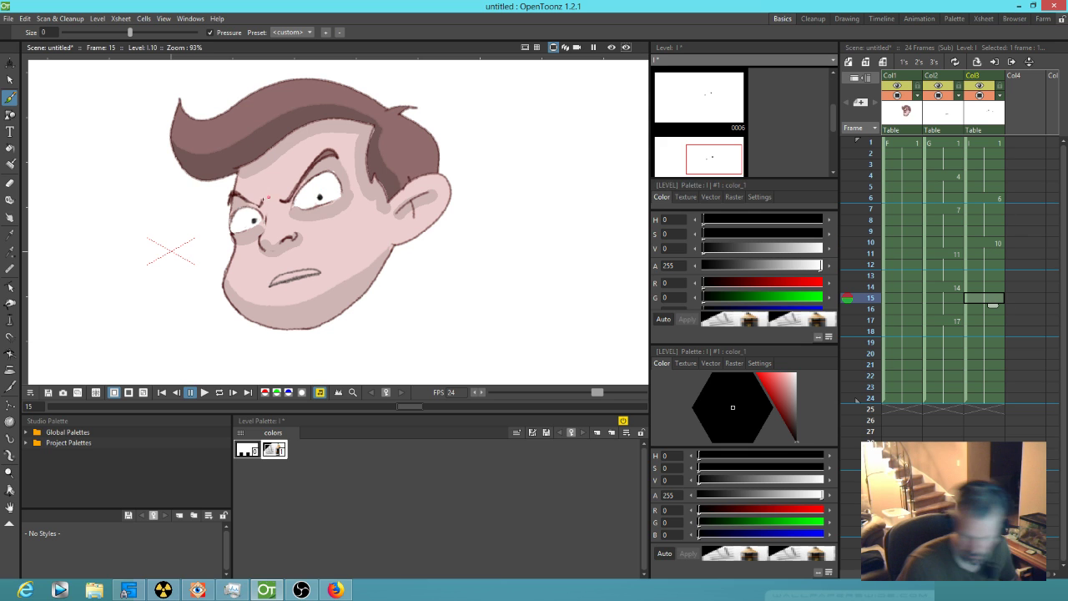
{"action": "left_click", "coordinate": [246, 221]}
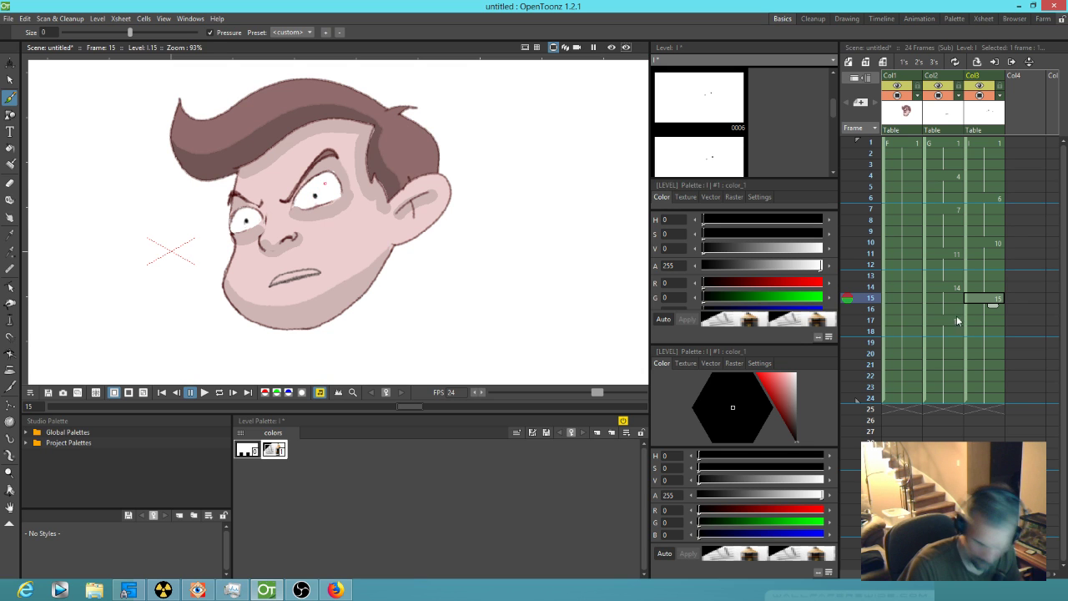
{"action": "left_click", "coordinate": [989, 343]}
{"action": "left_click", "coordinate": [254, 220]}
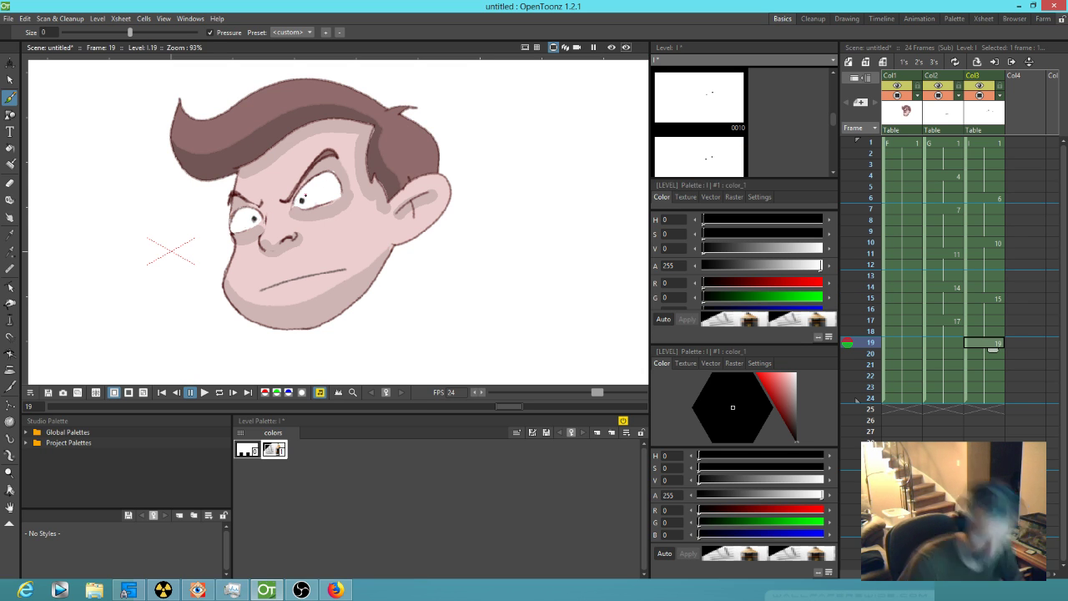
{"action": "key", "text": "l"}
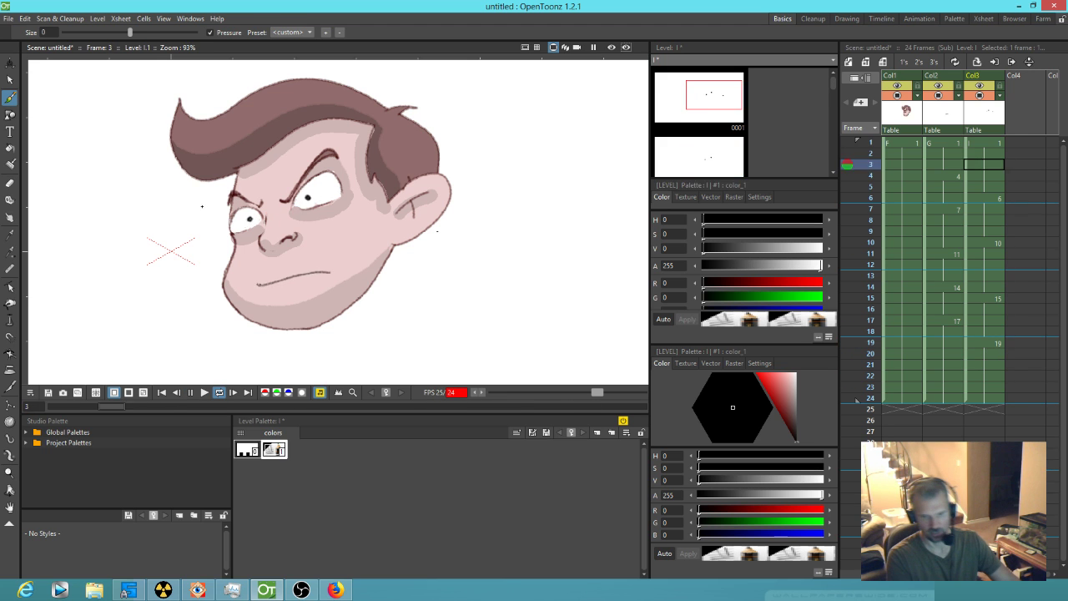
{"action": "key", "text": "l"}
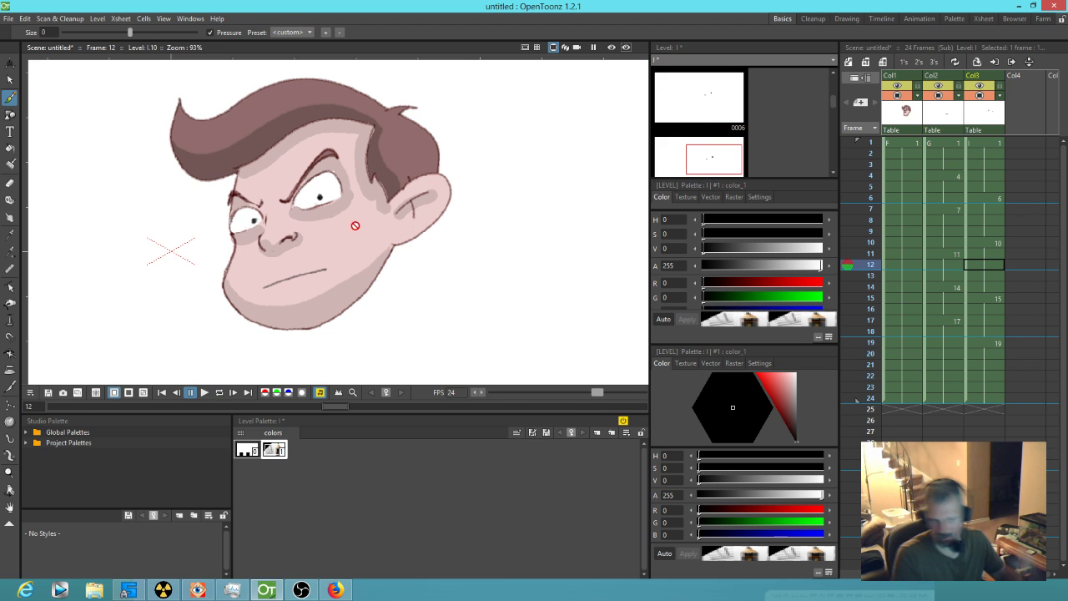
- Return to the main xsheet, scrub its opening frames and select the Col1 sub-xsheet column
{"action": "left_click", "coordinate": [909, 110]}
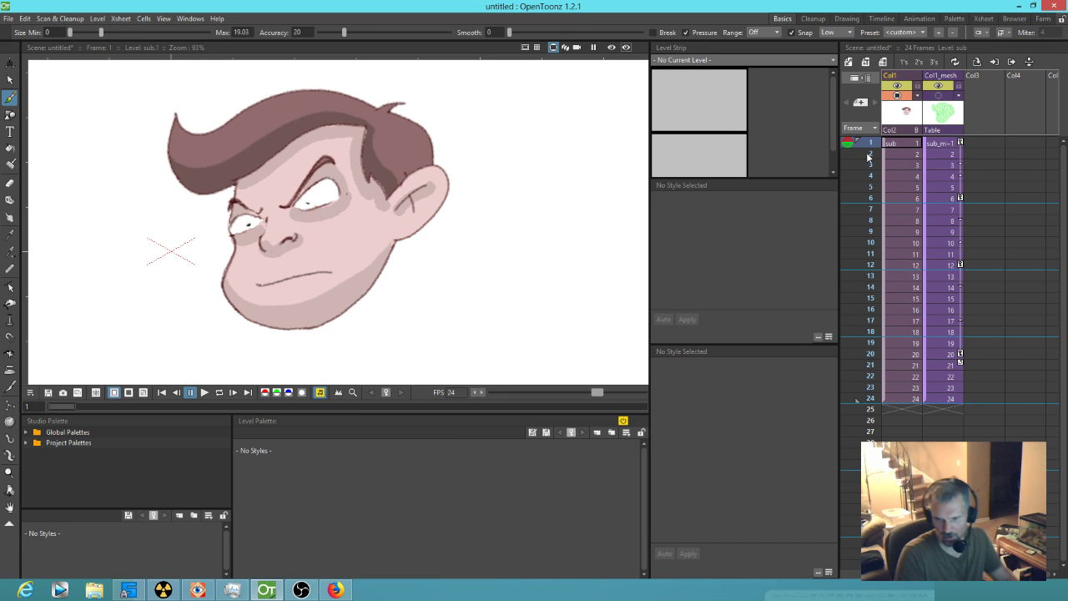
{"action": "mouse_move", "coordinate": [867, 150]}
{"action": "left_mouse_down"}
{"action": "mouse_move", "coordinate": [847, 390]}
{"action": "mouse_move", "coordinate": [845, 140]}
{"action": "mouse_move", "coordinate": [835, 235]}
{"action": "mouse_move", "coordinate": [855, 142]}
{"action": "left_mouse_up"}
{"action": "left_click", "coordinate": [901, 120]}
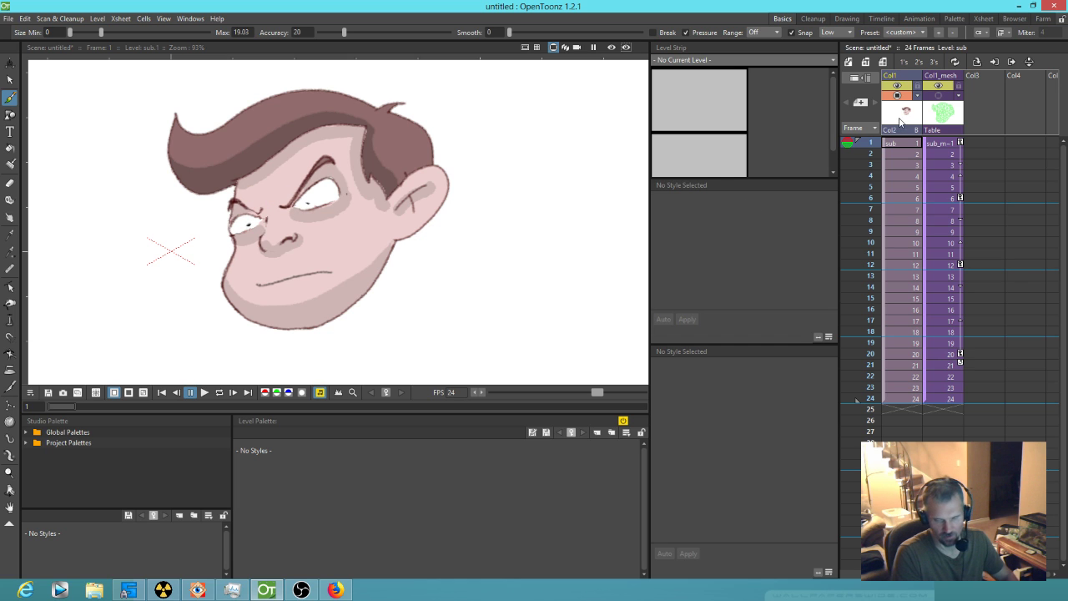
- Resequence the Col1 sub-xsheet column in the main xsheet and check its first frames
{"action": "right_click", "coordinate": [901, 115]}
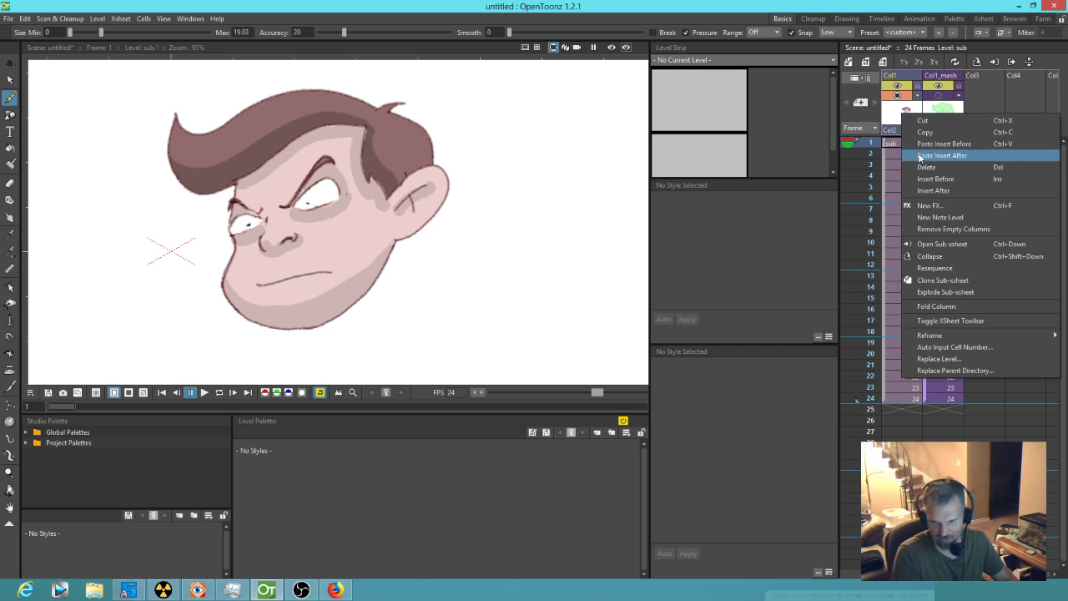
{"action": "left_click", "coordinate": [949, 269]}
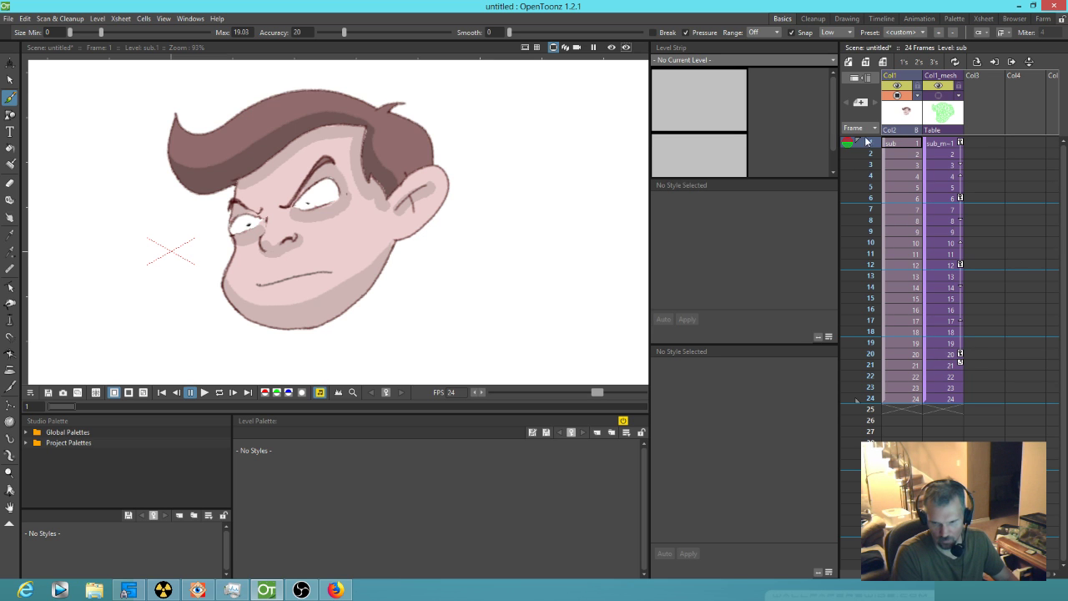
{"action": "mouse_move", "coordinate": [868, 155]}
{"action": "left_mouse_down"}
{"action": "mouse_move", "coordinate": [866, 340]}
{"action": "mouse_move", "coordinate": [868, 144]}
{"action": "left_mouse_up"}
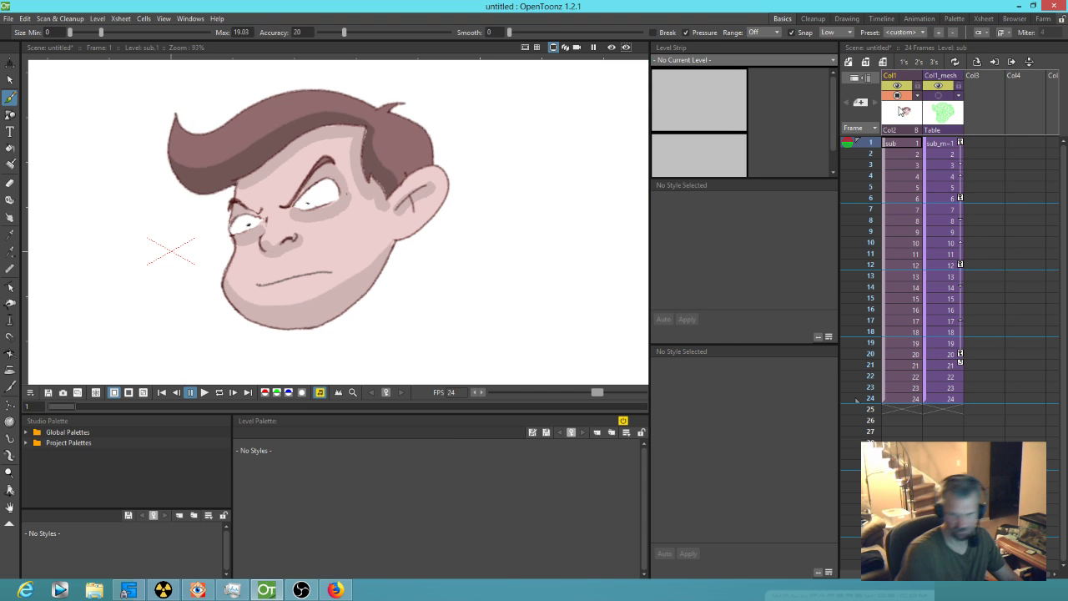
{"action": "left_click", "coordinate": [870, 154]}
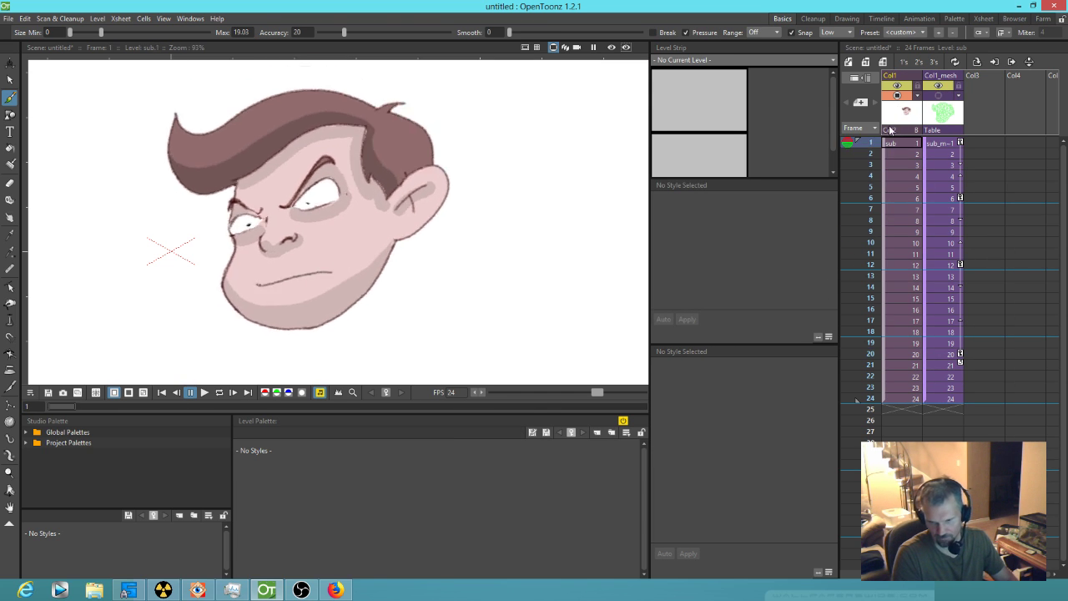
- Create a new mesh for the Col1 sub-xsheet column with the Skeleton tool, deleting the old mesh level entirely
{"action": "left_click", "coordinate": [952, 122]}
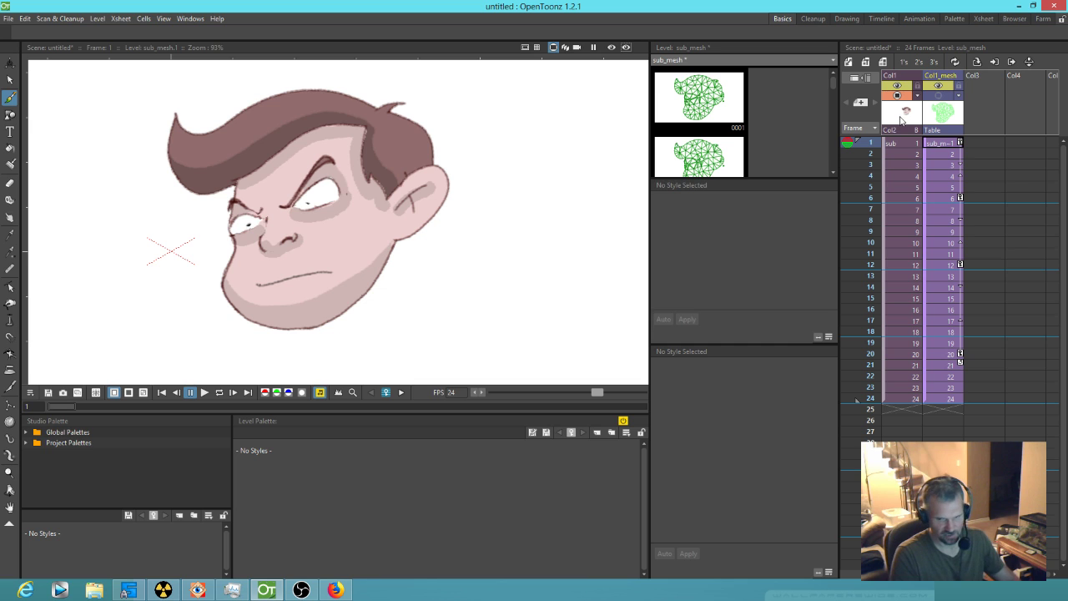
{"action": "key", "text": "x"}
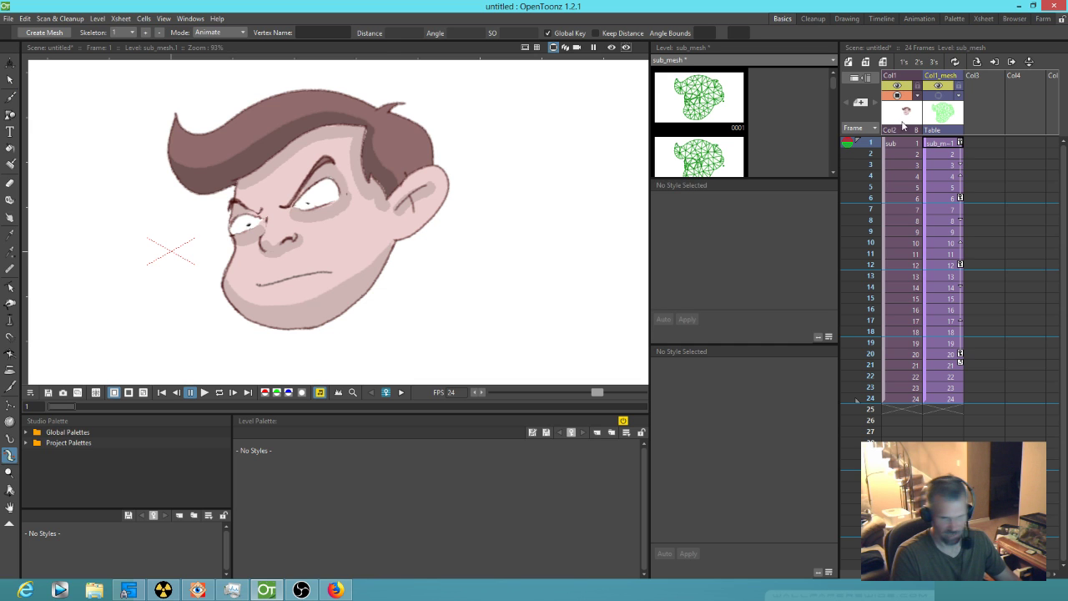
{"action": "left_click", "coordinate": [904, 123]}
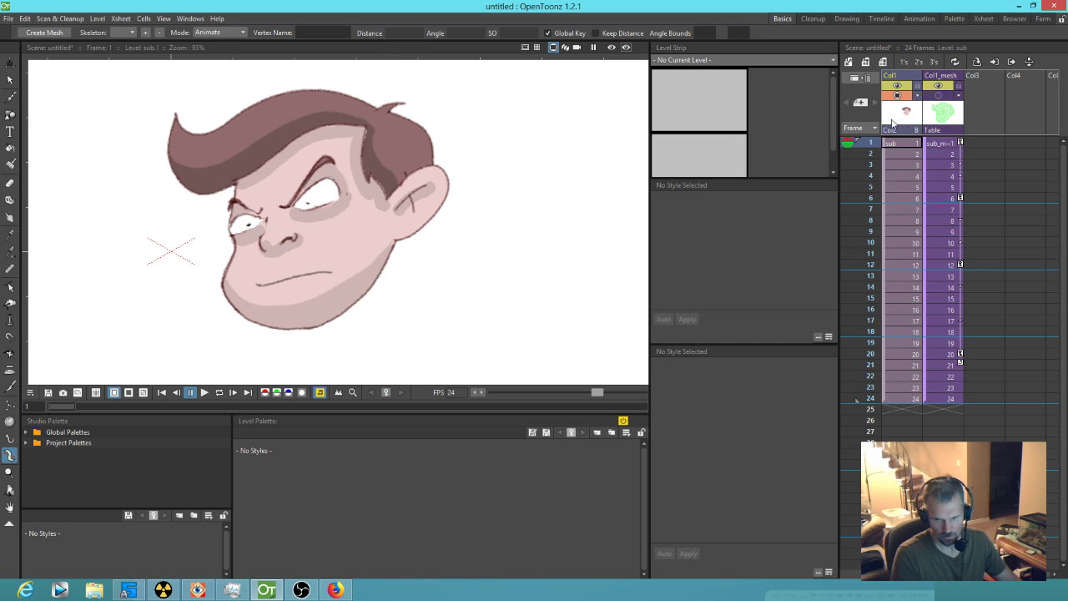
{"action": "left_click", "coordinate": [45, 33]}
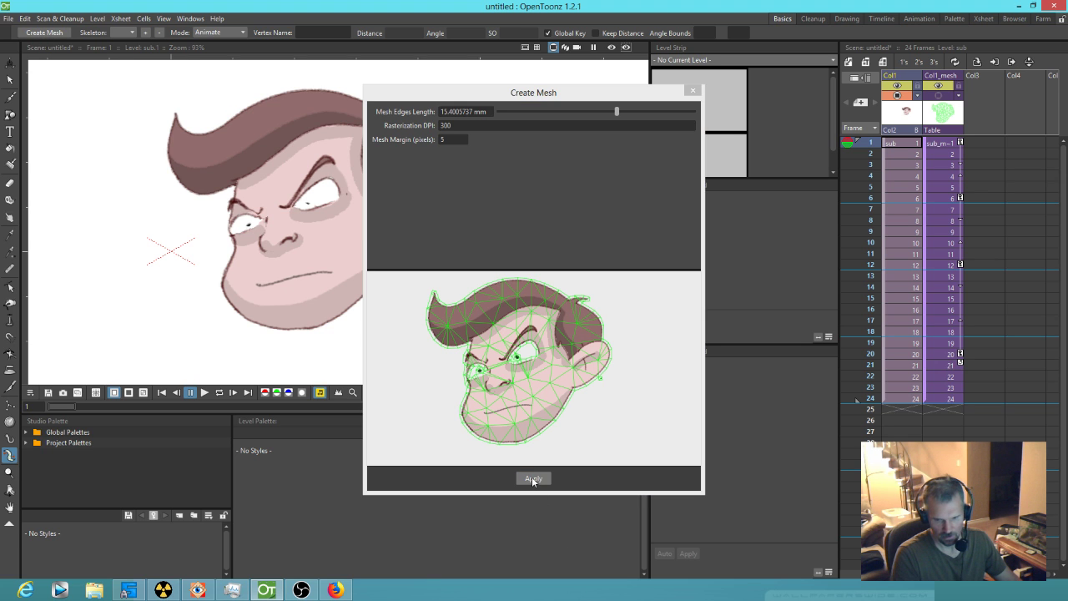
{"action": "left_click", "coordinate": [531, 479]}
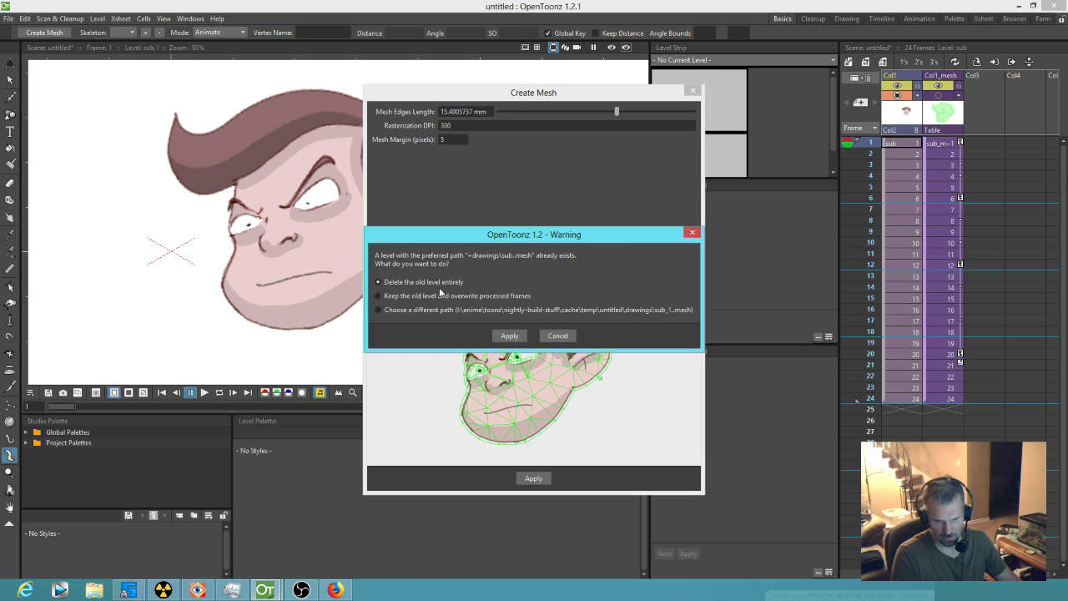
{"action": "left_click", "coordinate": [509, 338]}
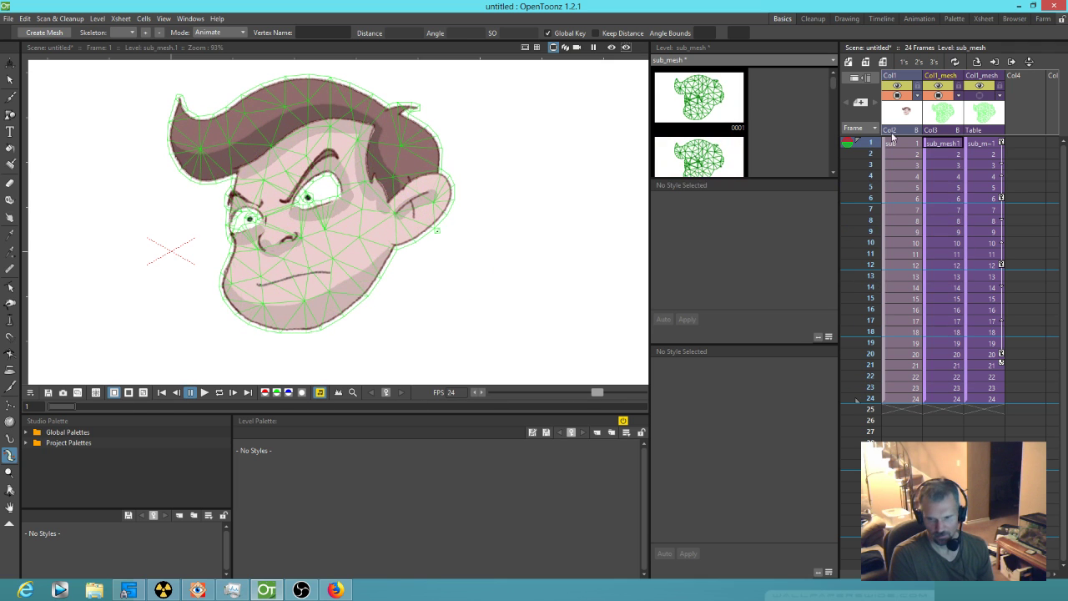
- Compare the two Col1_mesh columns and delete the new duplicate without a skeleton, keeping the keyframed one
{"action": "left_click", "coordinate": [943, 122]}
{"action": "left_click", "coordinate": [984, 116]}
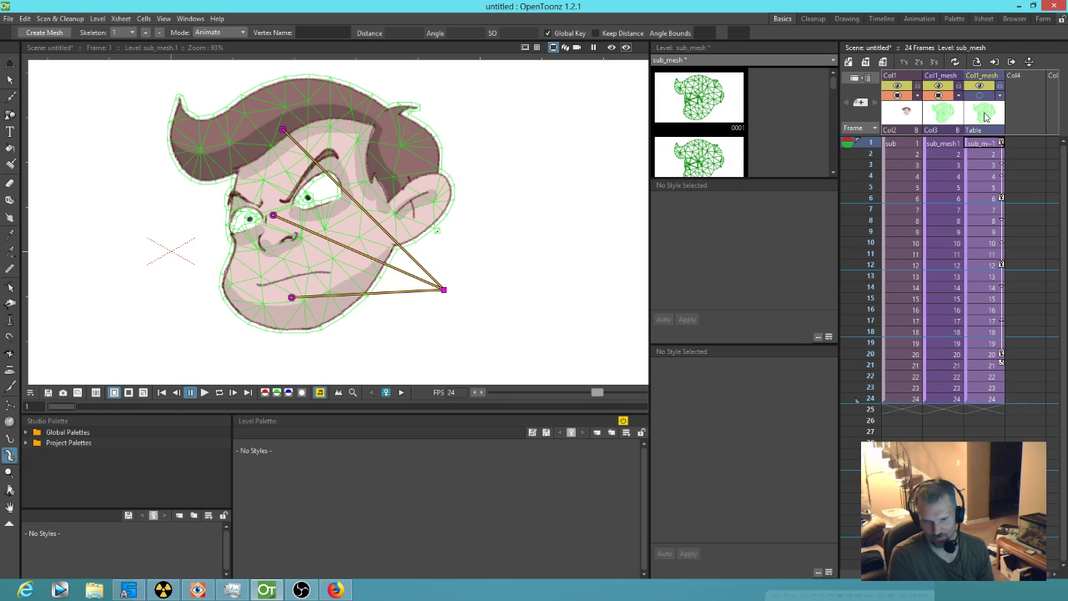
{"action": "left_click", "coordinate": [951, 123]}
{"action": "left_click", "coordinate": [991, 143]}
{"action": "left_click", "coordinate": [942, 119]}
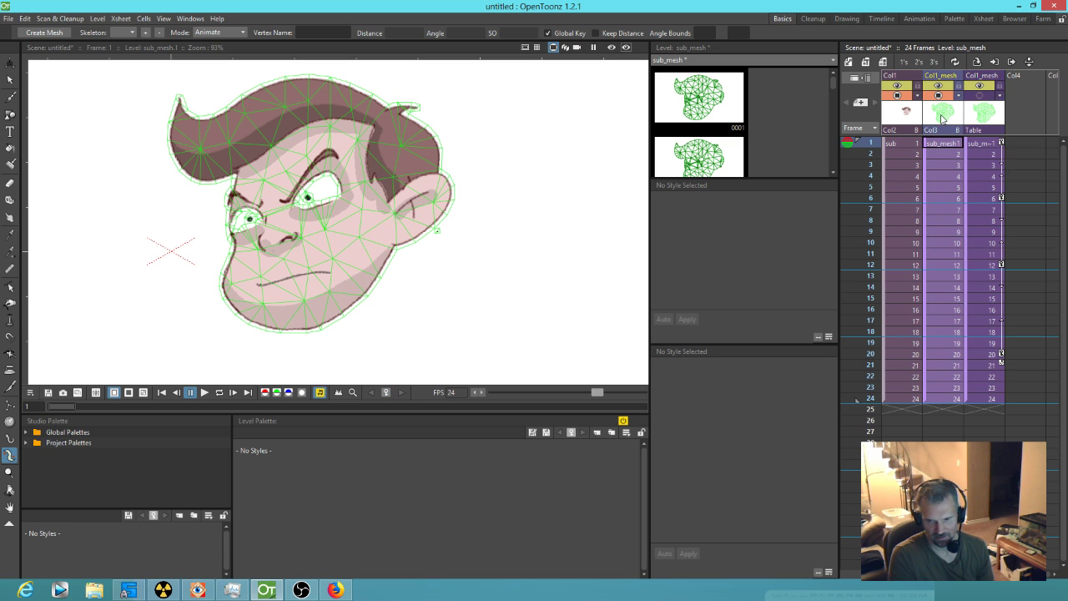
{"action": "left_click", "coordinate": [982, 117]}
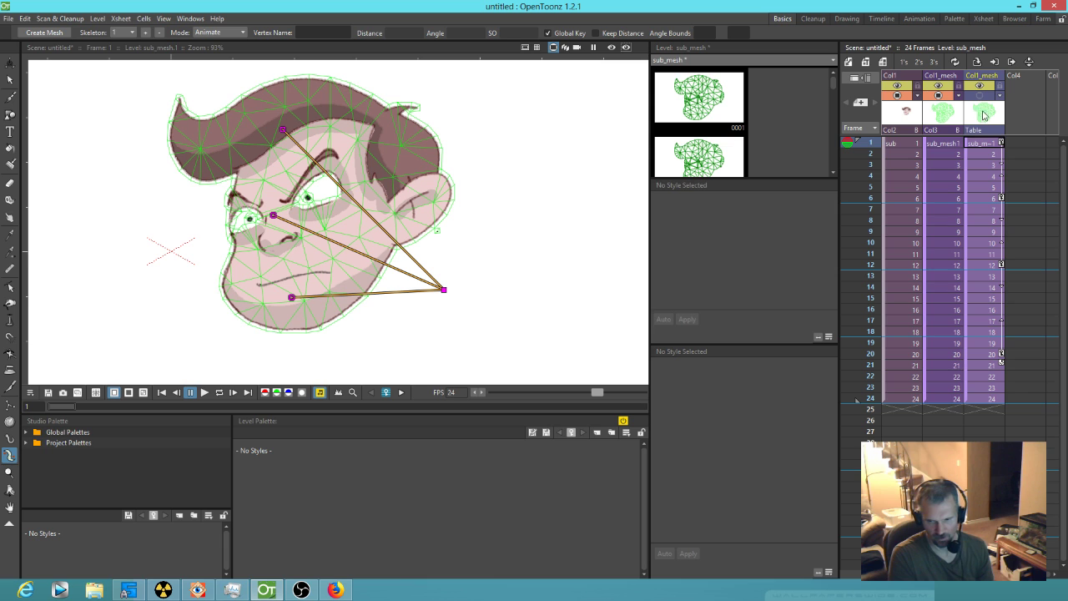
{"action": "left_click", "coordinate": [949, 120]}
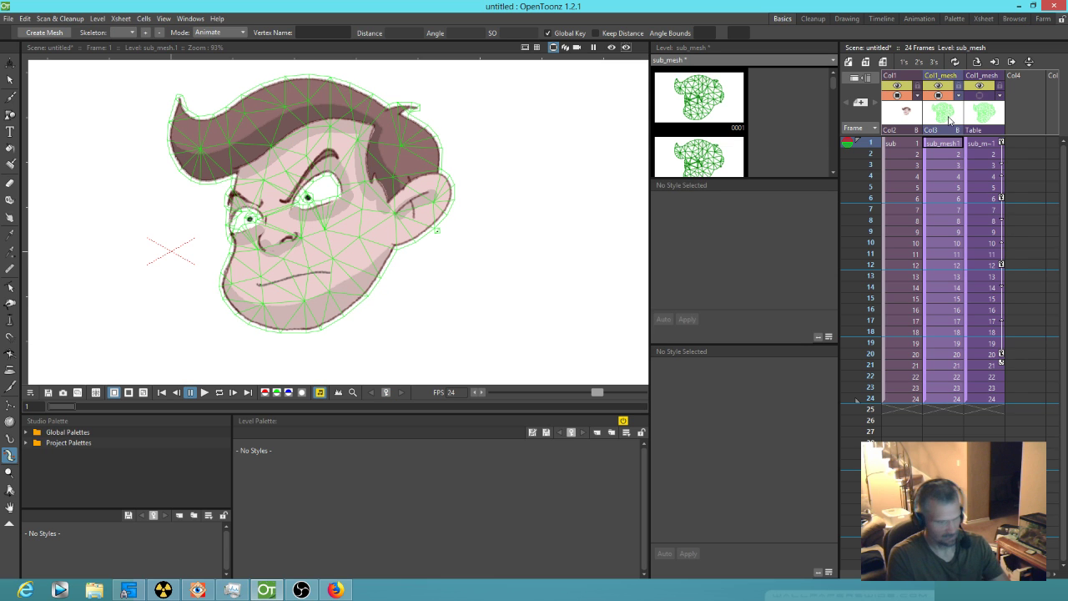
{"action": "key", "text": "Delete"}
{"action": "left_click", "coordinate": [947, 123]}
{"action": "left_click", "coordinate": [918, 119]}
{"action": "left_click", "coordinate": [953, 114]}
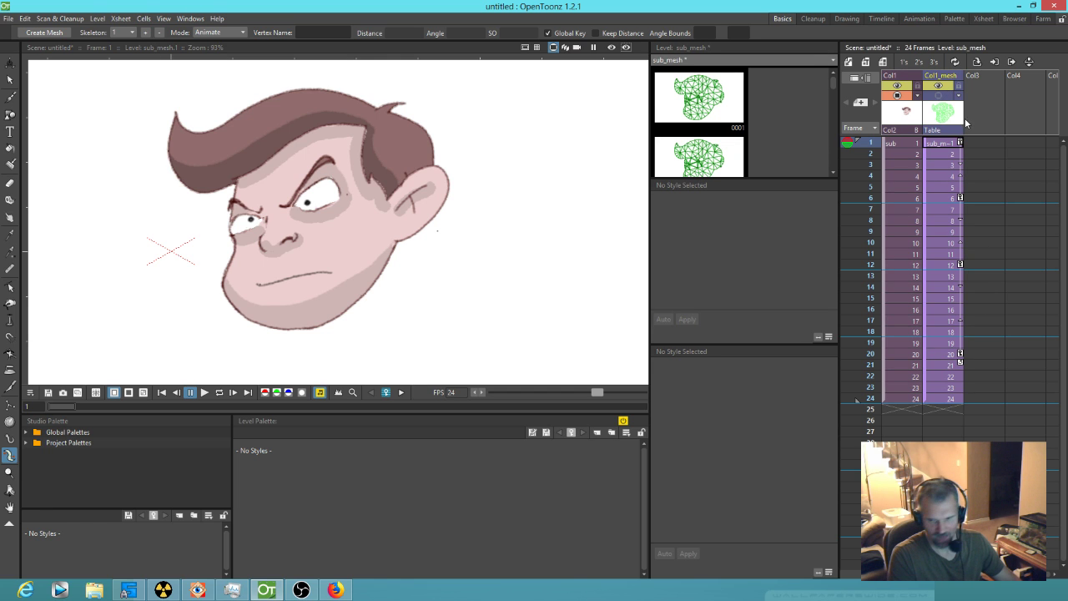
- Try to regenerate the mesh from the keyframed Col1_mesh column, and scrub the frames to check the head's turn
{"action": "left_click", "coordinate": [901, 112]}
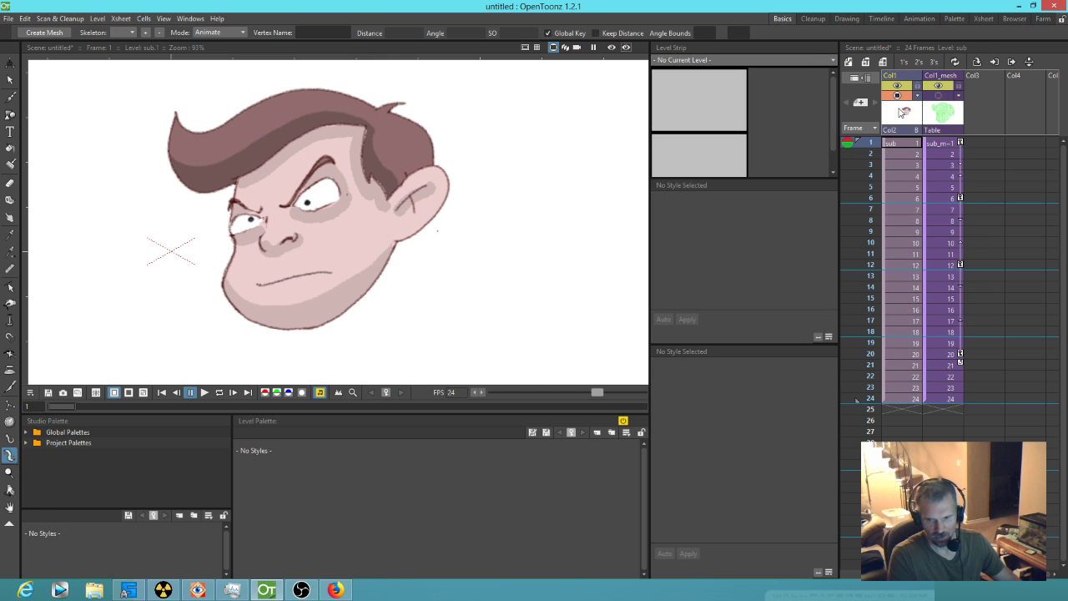
{"action": "left_click", "coordinate": [946, 118]}
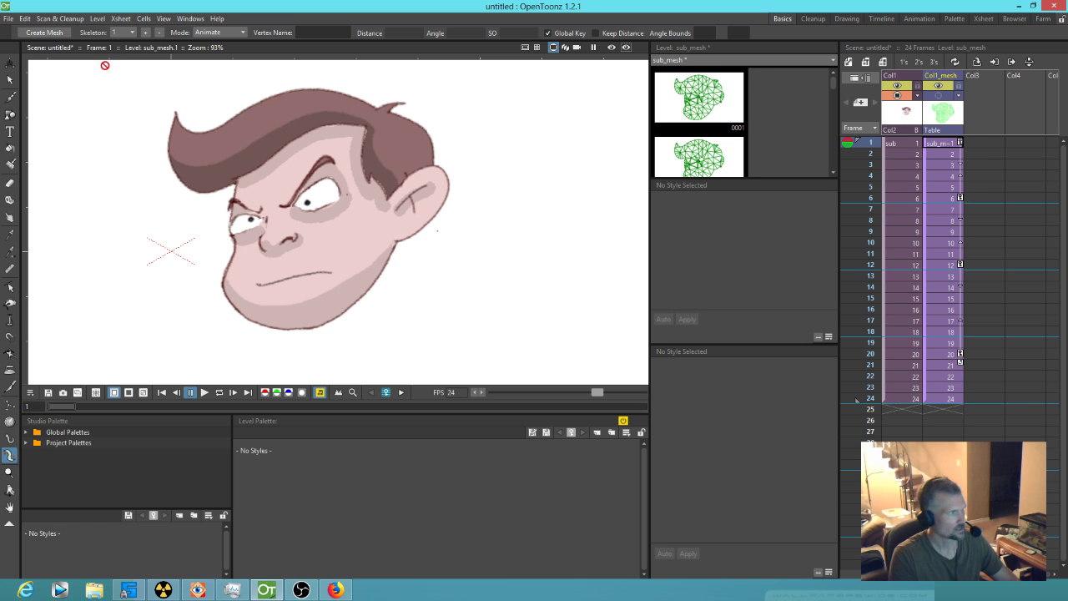
{"action": "left_click", "coordinate": [46, 33]}
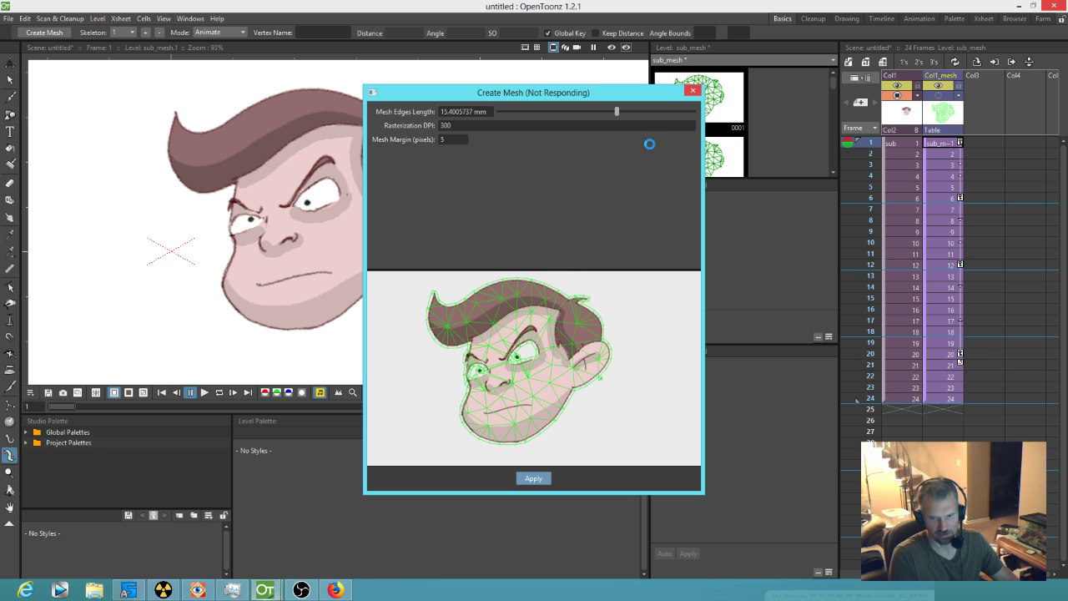
{"action": "left_click", "coordinate": [870, 166]}
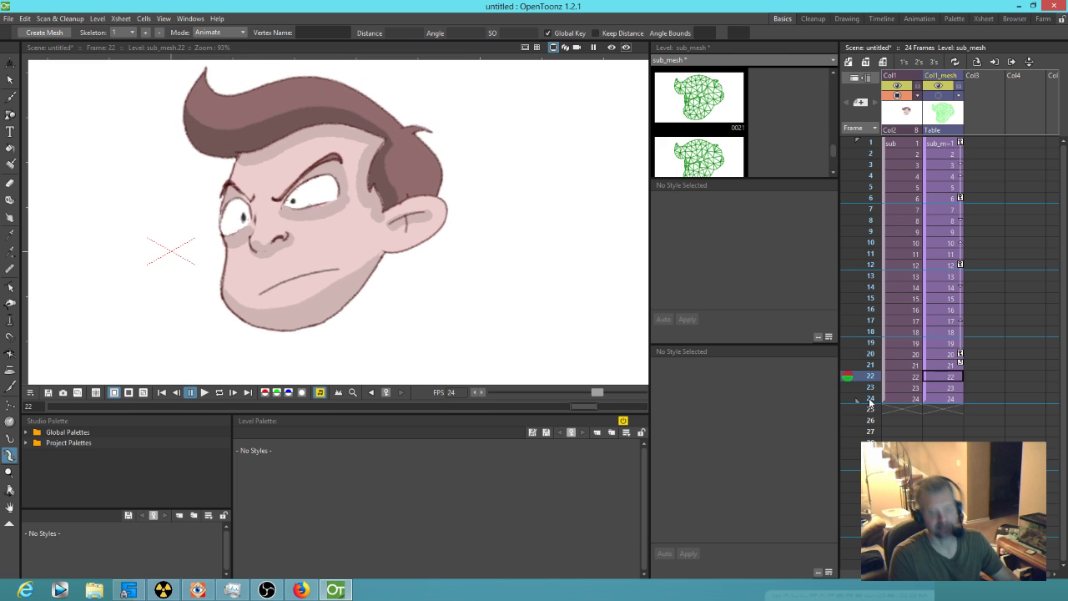
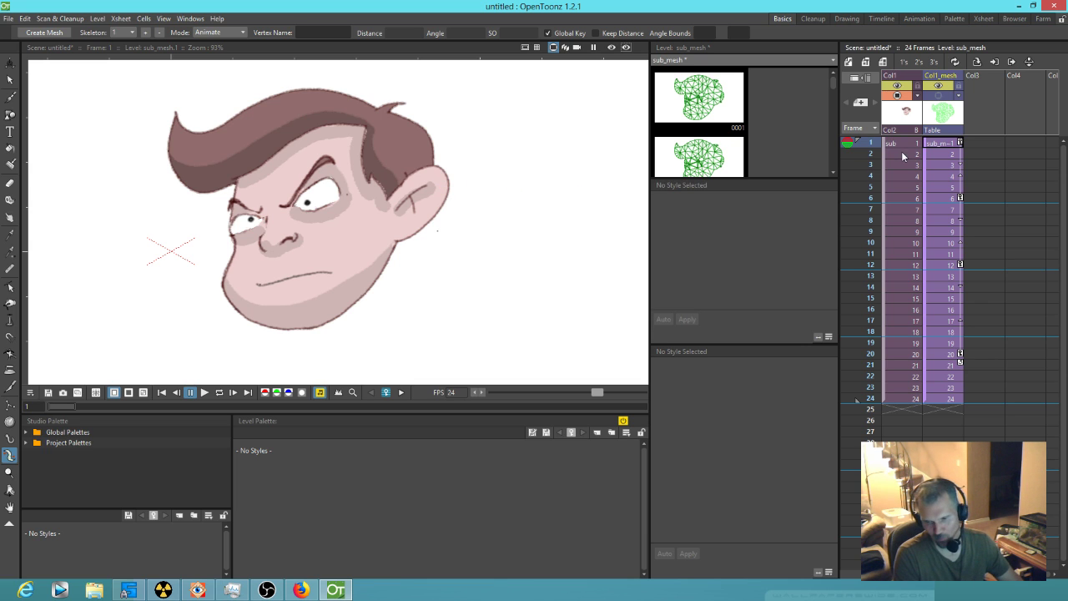
- Start a new Brush drawing in Col3 at frame 1 and give its colour_1 style a raster pencil brush
{"action": "left_click", "coordinate": [972, 145]}
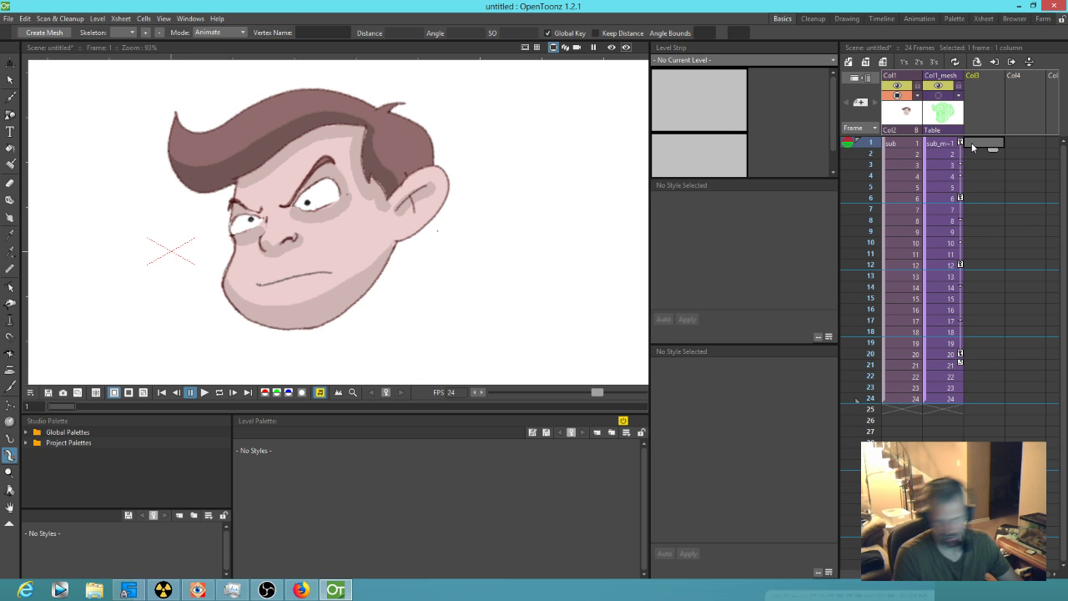
{"action": "key", "text": "b"}
{"action": "left_click", "coordinate": [327, 296]}
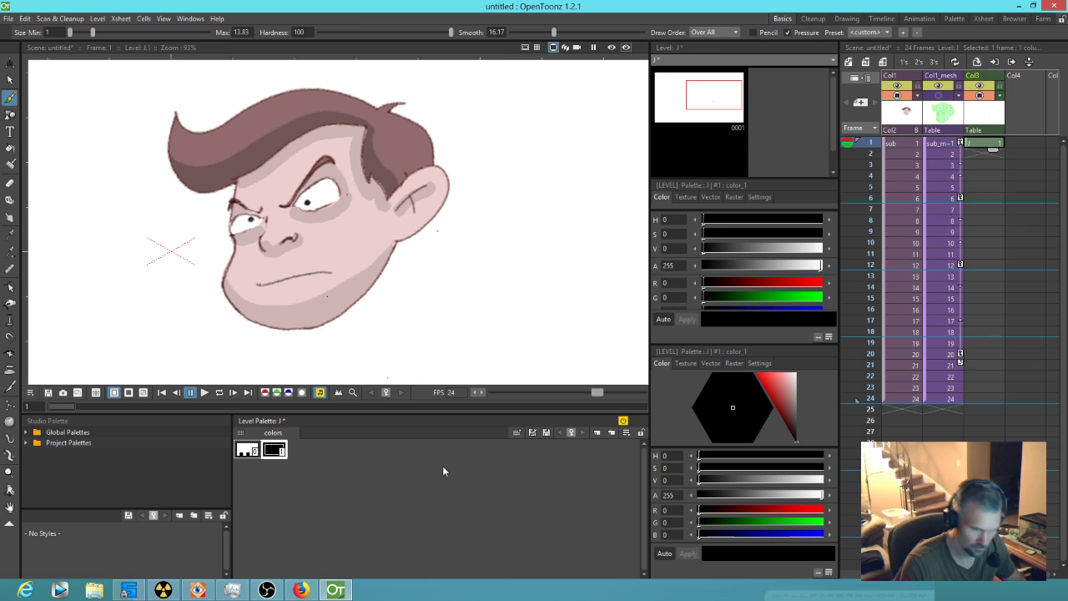
{"action": "left_click", "coordinate": [274, 453]}
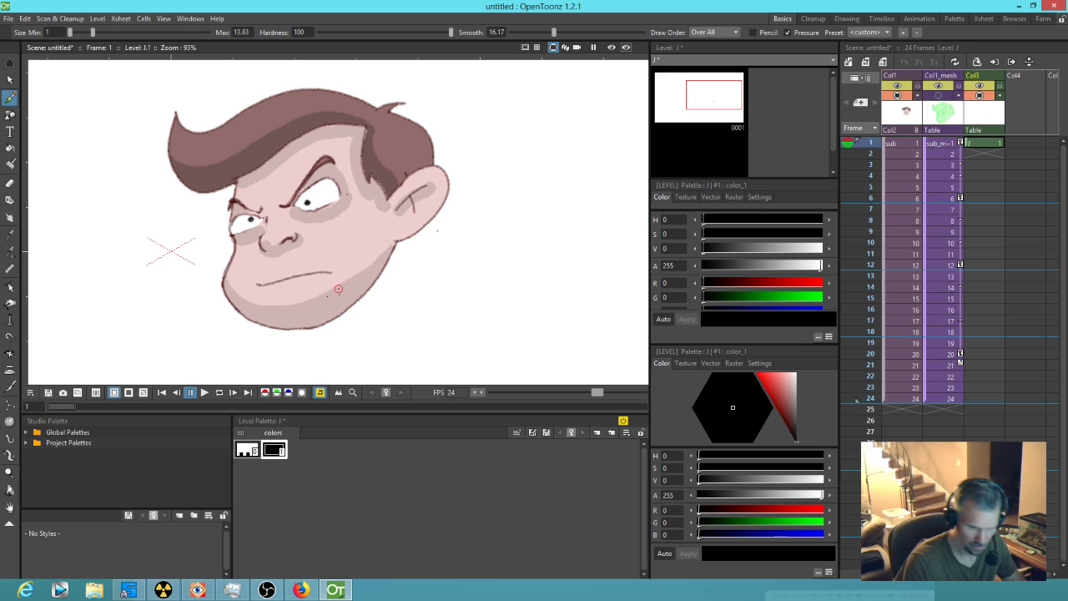
{"action": "left_click", "coordinate": [737, 199]}
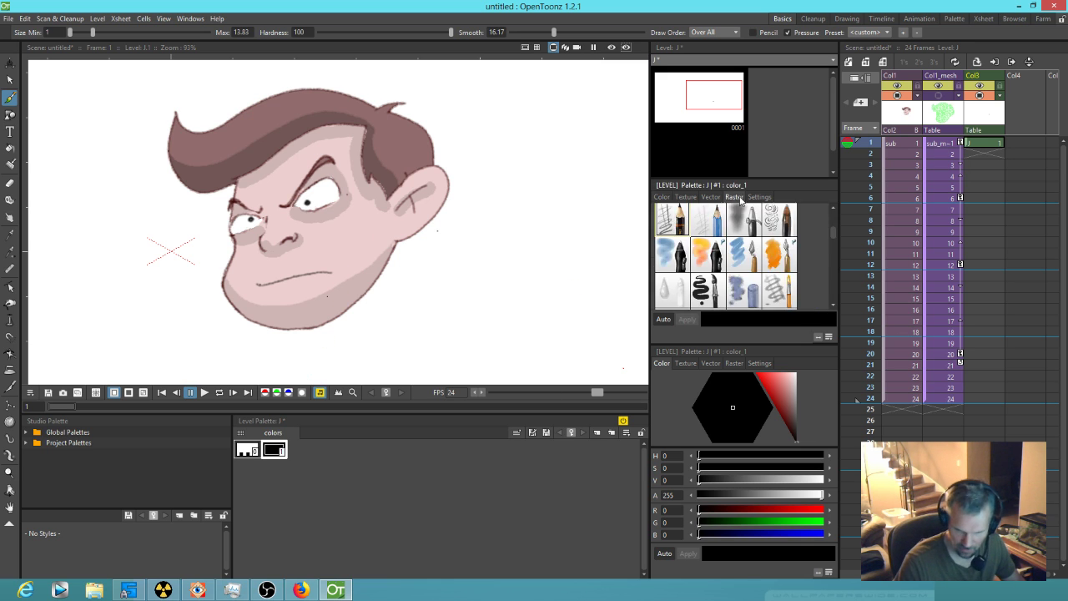
{"action": "left_click", "coordinate": [668, 230]}
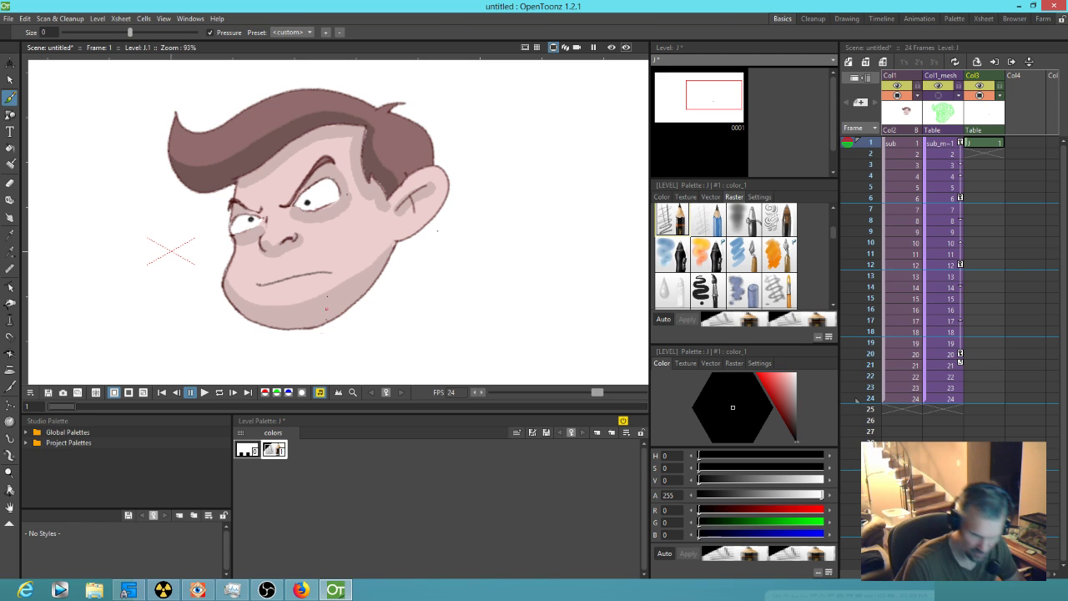
- Sketch the character's neck, both shoulder lines and a double-curved collar below the head
{"action": "mouse_move", "coordinate": [323, 296]}
{"action": "left_mouse_down"}
{"action": "mouse_move", "coordinate": [324, 330]}
{"action": "mouse_move", "coordinate": [304, 356]}
{"action": "left_mouse_up"}
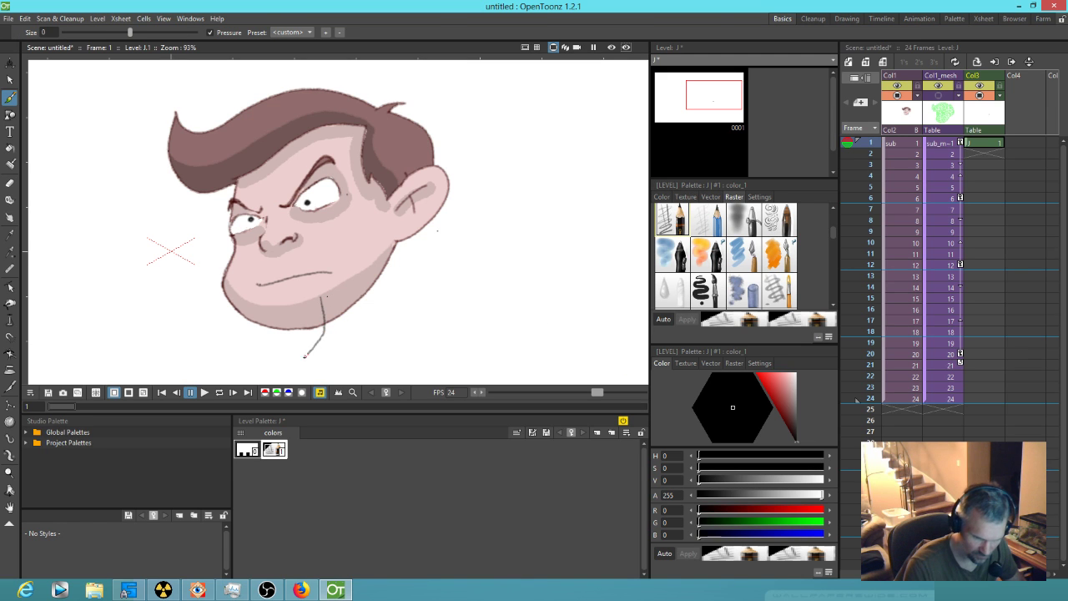
{"action": "mouse_move", "coordinate": [348, 280]}
{"action": "left_mouse_down"}
{"action": "mouse_move", "coordinate": [381, 310]}
{"action": "mouse_move", "coordinate": [479, 340]}
{"action": "left_mouse_up"}
{"action": "left_click_drag", "start_coordinate": [536, 264], "coordinate": [544, 145]}
{"action": "mouse_move", "coordinate": [309, 241]}
{"action": "left_mouse_down"}
{"action": "mouse_move", "coordinate": [312, 310]}
{"action": "mouse_move", "coordinate": [332, 334]}
{"action": "left_mouse_up"}
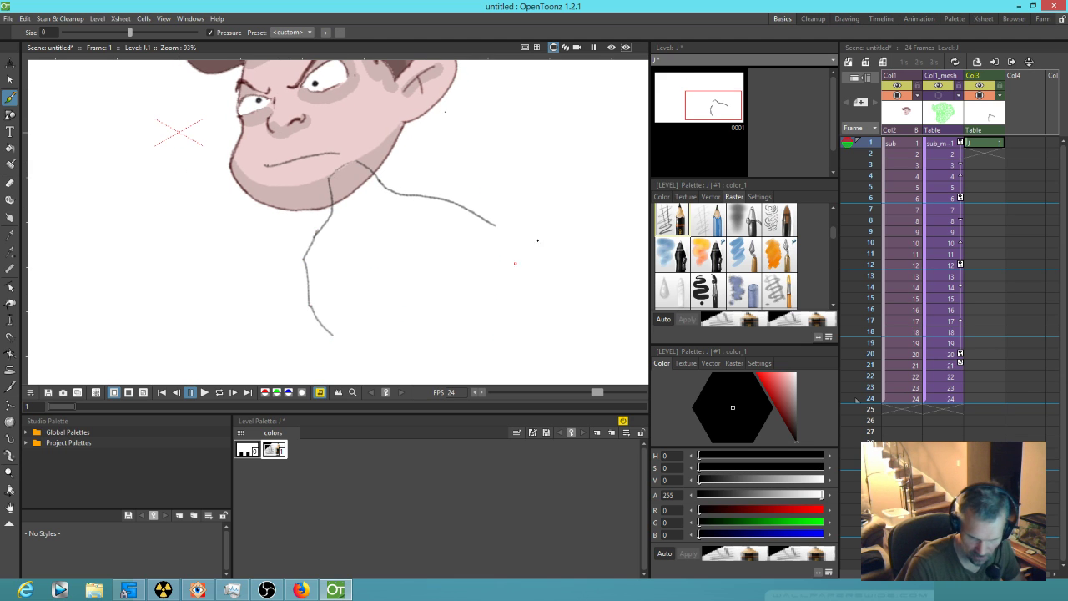
{"action": "left_click_drag", "start_coordinate": [492, 224], "coordinate": [508, 259]}
{"action": "left_click_drag", "start_coordinate": [426, 242], "coordinate": [444, 318]}
{"action": "mouse_move", "coordinate": [349, 295]}
{"action": "left_mouse_down"}
{"action": "mouse_move", "coordinate": [384, 296]}
{"action": "mouse_move", "coordinate": [407, 269]}
{"action": "left_mouse_up"}
{"action": "mouse_move", "coordinate": [349, 299]}
{"action": "left_mouse_down"}
{"action": "mouse_move", "coordinate": [408, 307]}
{"action": "mouse_move", "coordinate": [427, 272]}
{"action": "left_mouse_up"}
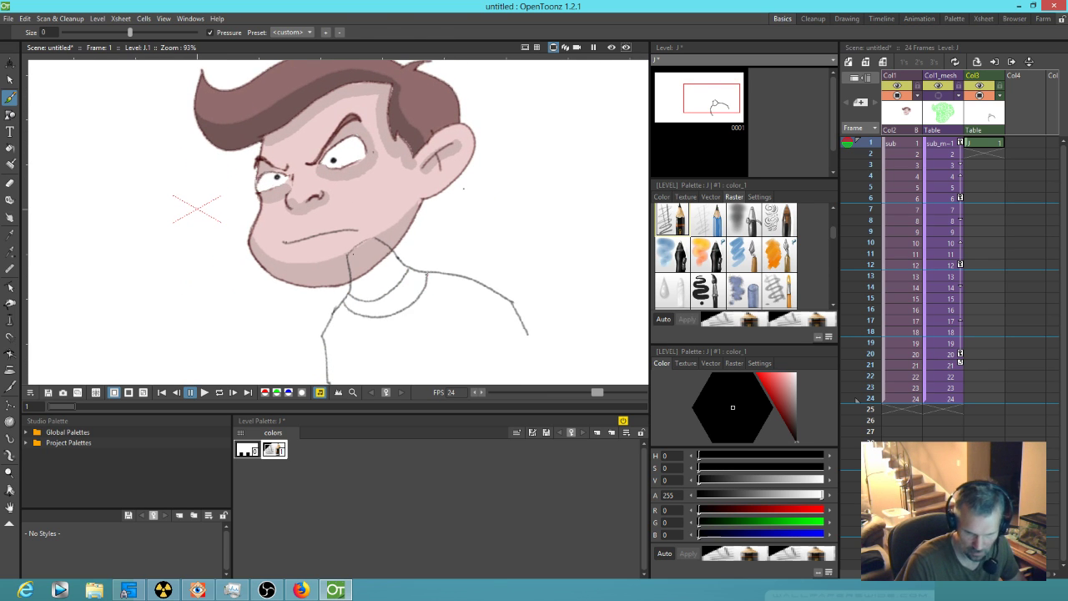
- Extend the sketched shoulder into an arm, add the inner arm line, and close the torso with a long curved base line
{"action": "left_click_drag", "start_coordinate": [526, 331], "coordinate": [553, 377]}
{"action": "left_click_drag", "start_coordinate": [475, 343], "coordinate": [508, 382]}
{"action": "left_click_drag", "start_coordinate": [562, 297], "coordinate": [558, 243]}
{"action": "mouse_move", "coordinate": [302, 353]}
{"action": "left_mouse_down"}
{"action": "mouse_move", "coordinate": [424, 348]}
{"action": "mouse_move", "coordinate": [586, 281]}
{"action": "left_mouse_up"}
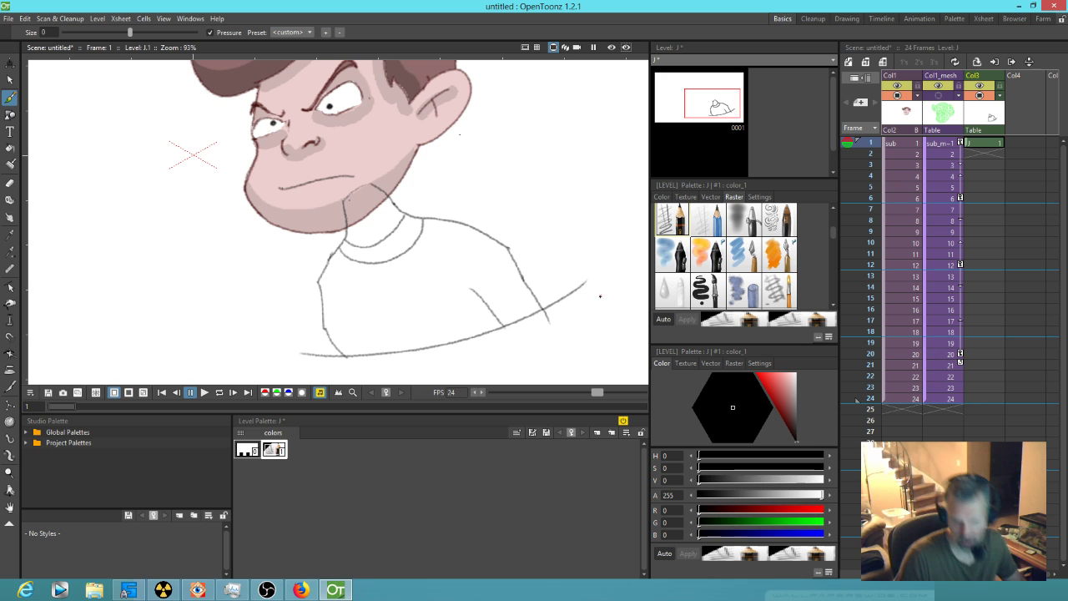
- Move the body drawing's column before the head column, and extend its exposure through frame 24
{"action": "mouse_move", "coordinate": [487, 202]}
{"action": "left_mouse_down"}
{"action": "mouse_move", "coordinate": [451, 293]}
{"action": "mouse_move", "coordinate": [454, 261]}
{"action": "left_mouse_up"}
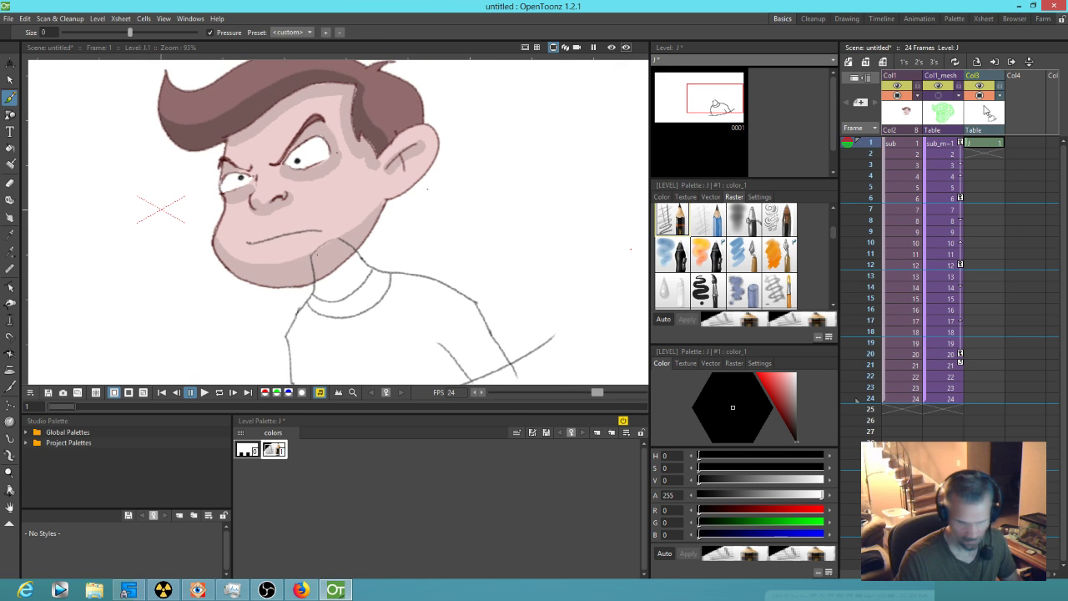
{"action": "left_click_drag", "start_coordinate": [972, 79], "coordinate": [908, 85]}
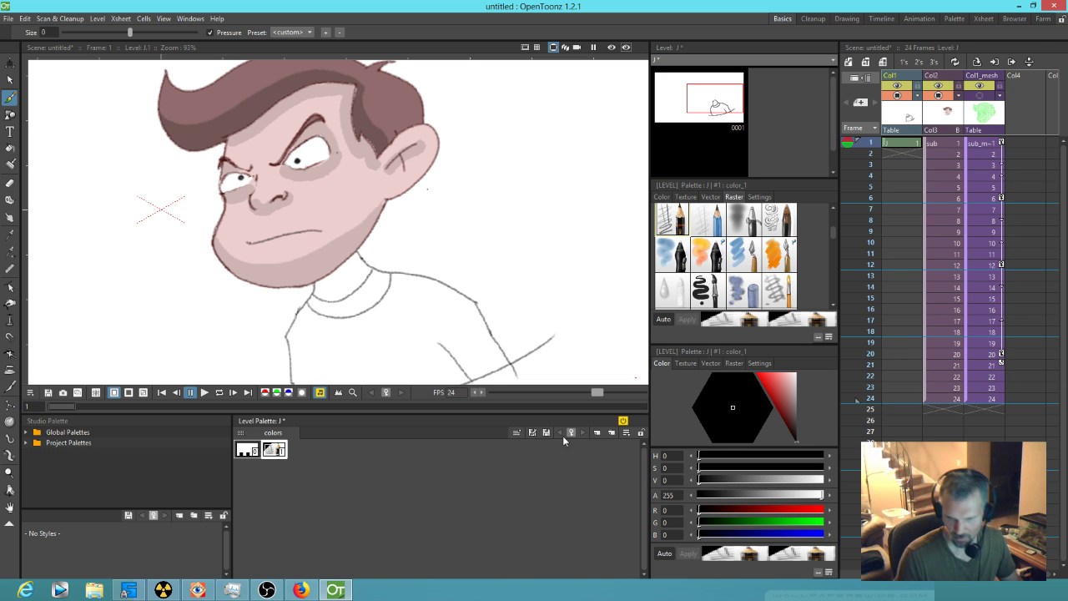
{"action": "left_click", "coordinate": [908, 145]}
{"action": "left_click_drag", "start_coordinate": [909, 151], "coordinate": [900, 406]}
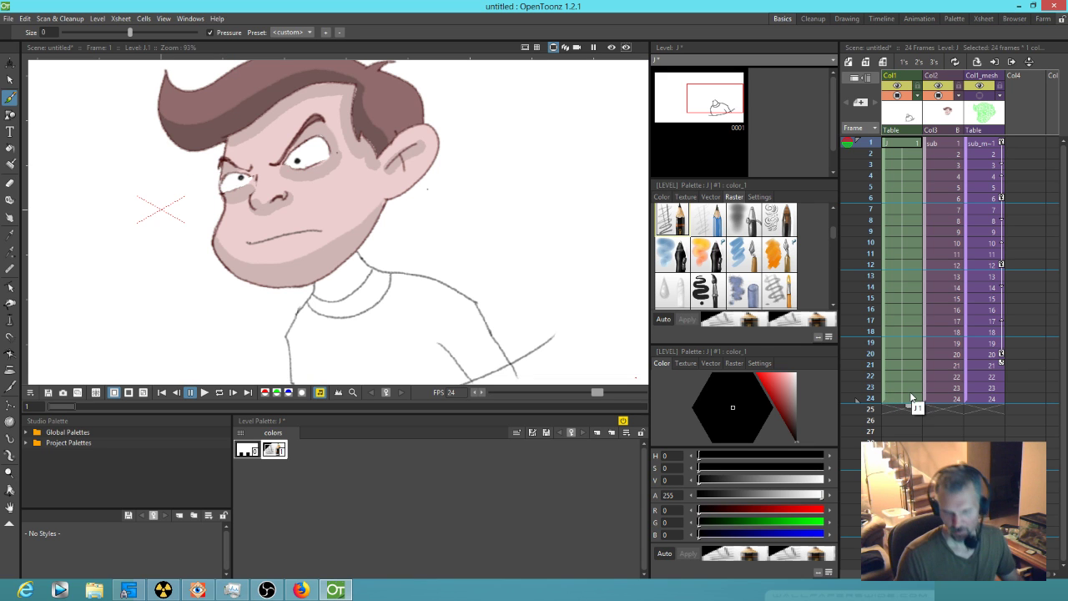
- Move the body column's center point to the base of the torso, at 94.16 mm E/W and -77.38 mm N/S
{"action": "mouse_move", "coordinate": [500, 308]}
{"action": "left_mouse_down"}
{"action": "mouse_move", "coordinate": [510, 224]}
{"action": "mouse_move", "coordinate": [513, 292]}
{"action": "left_mouse_up"}
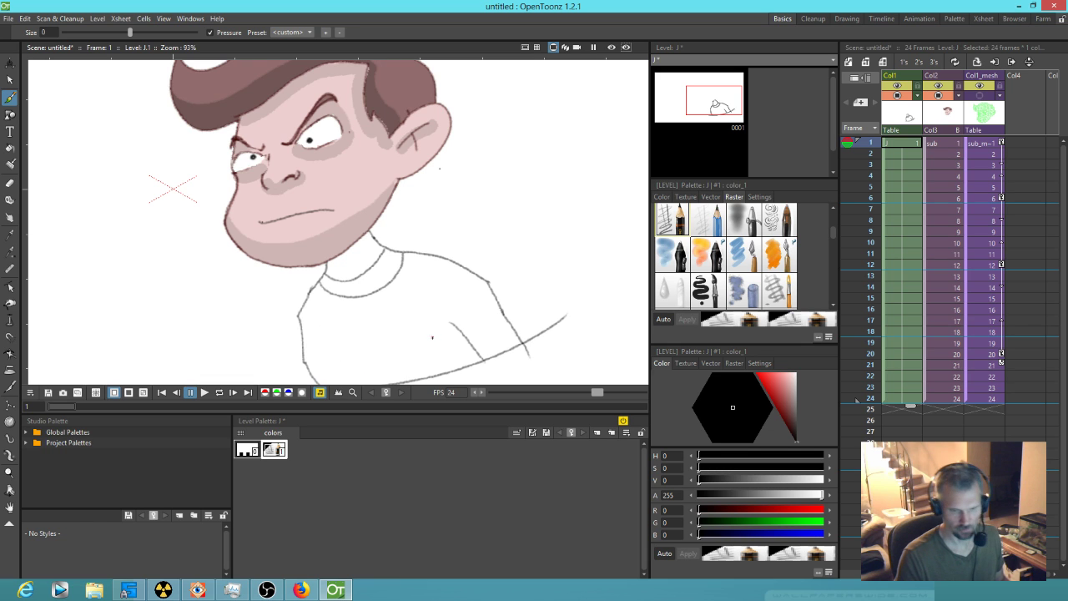
{"action": "key", "text": "a"}
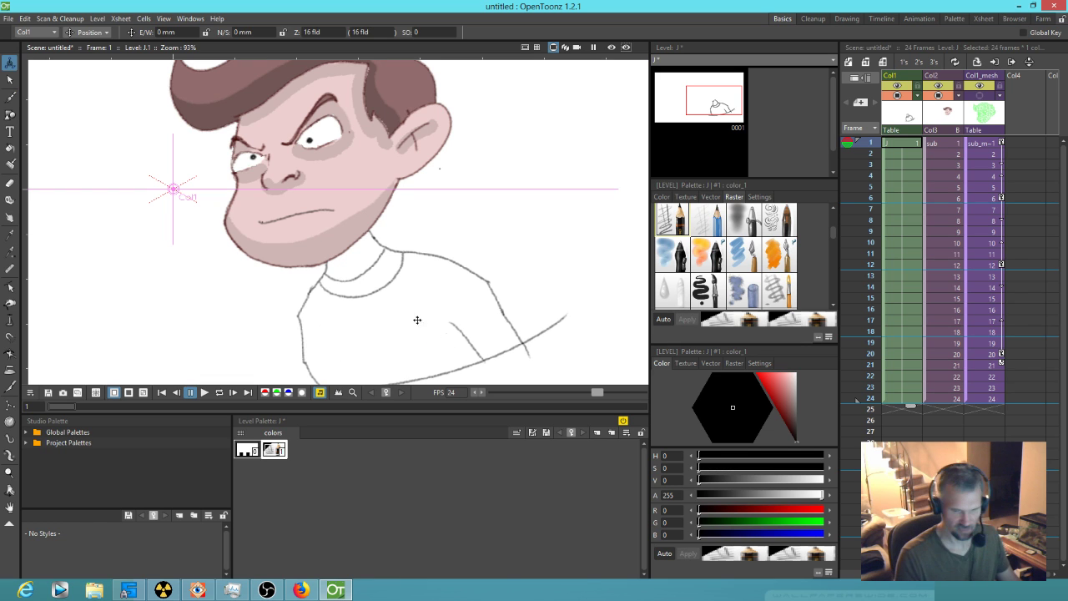
{"action": "left_click", "coordinate": [89, 32]}
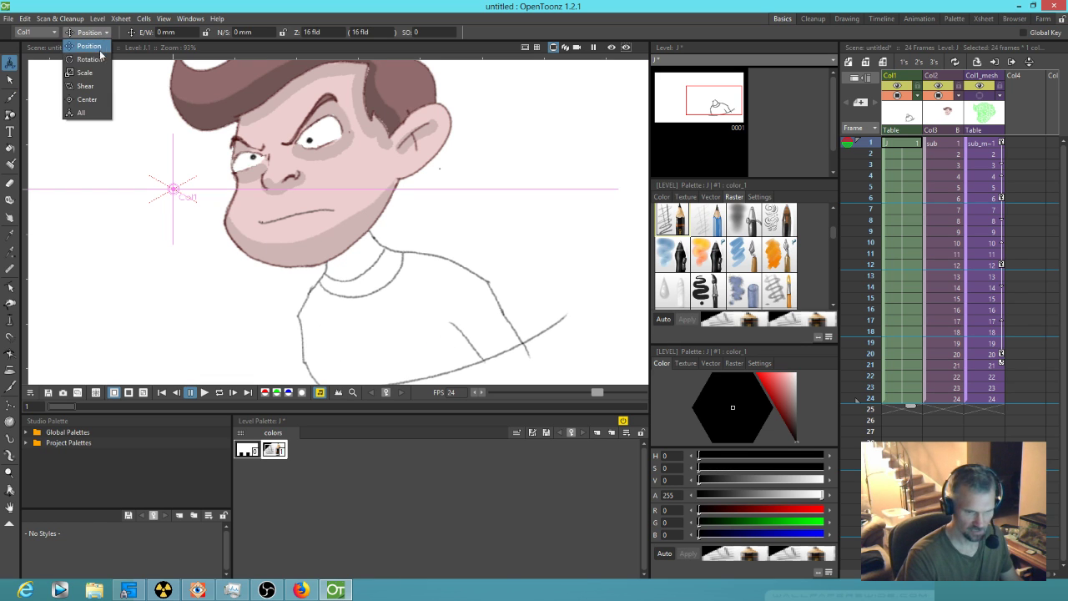
{"action": "left_click", "coordinate": [99, 99]}
{"action": "left_click_drag", "start_coordinate": [172, 189], "coordinate": [402, 377]}
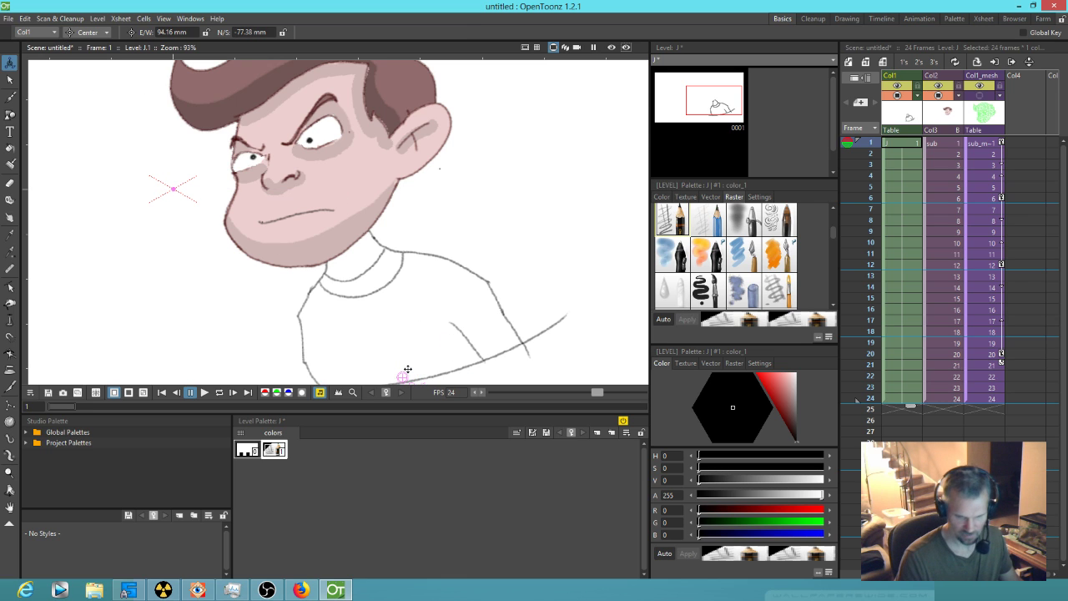
- Animate the body column's rotation with keys of about 2.25° at frame 1 and -25.36° at frame 14
{"action": "left_click", "coordinate": [89, 32]}
{"action": "left_click", "coordinate": [91, 56]}
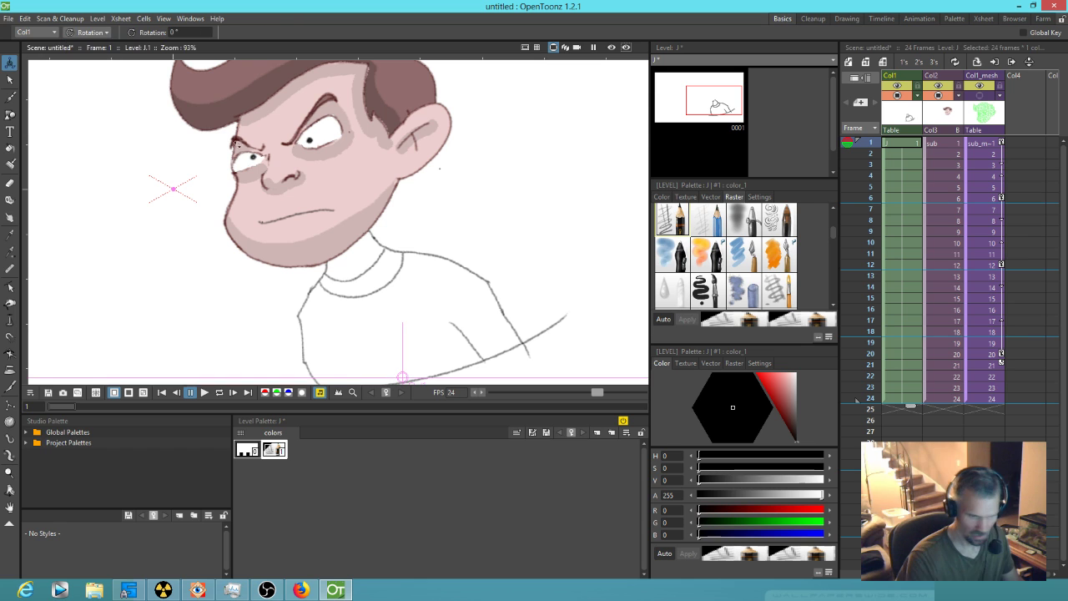
{"action": "left_click_drag", "start_coordinate": [523, 264], "coordinate": [520, 257]}
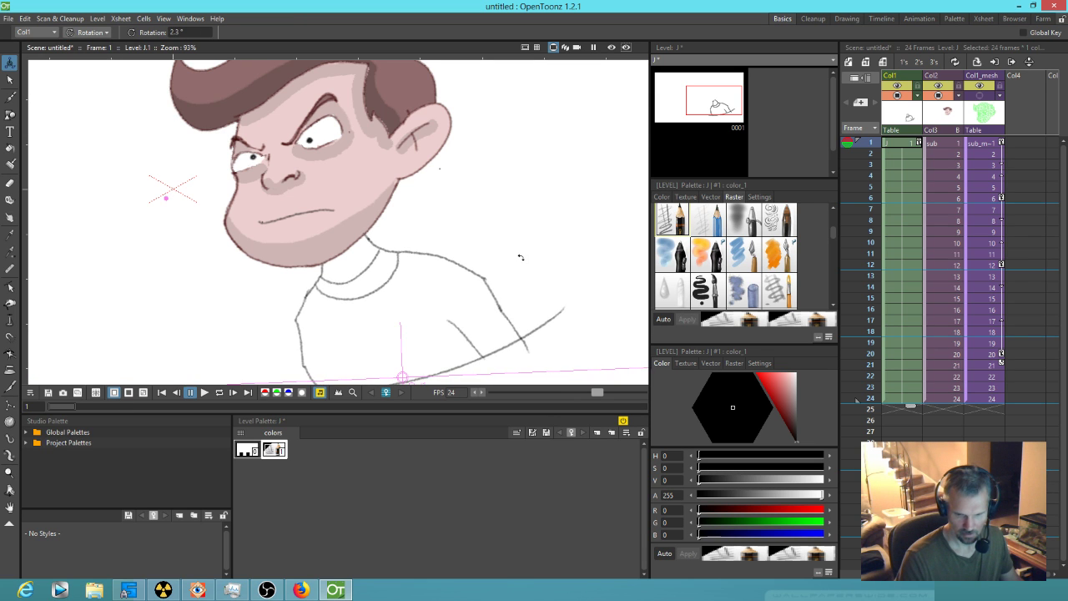
{"action": "left_click_drag", "start_coordinate": [869, 145], "coordinate": [867, 294]}
{"action": "left_click_drag", "start_coordinate": [541, 243], "coordinate": [576, 286]}
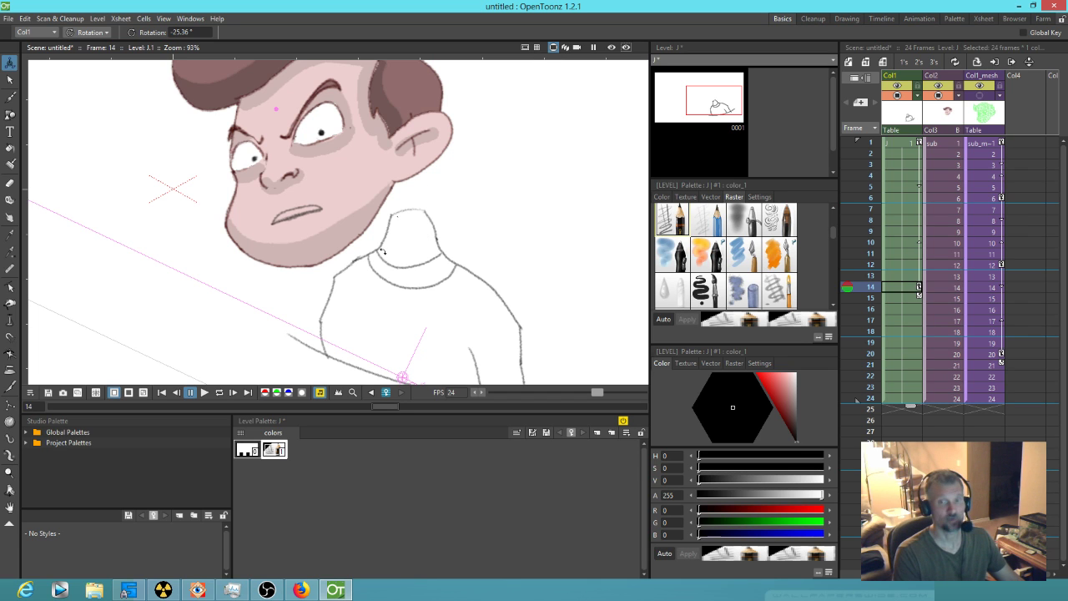
- Spread out the column nodes in the Stage Schematic and link the head's mesh column to the body column Col1 as its parent
{"action": "left_click", "coordinate": [189, 19]}
{"action": "left_click", "coordinate": [230, 154]}
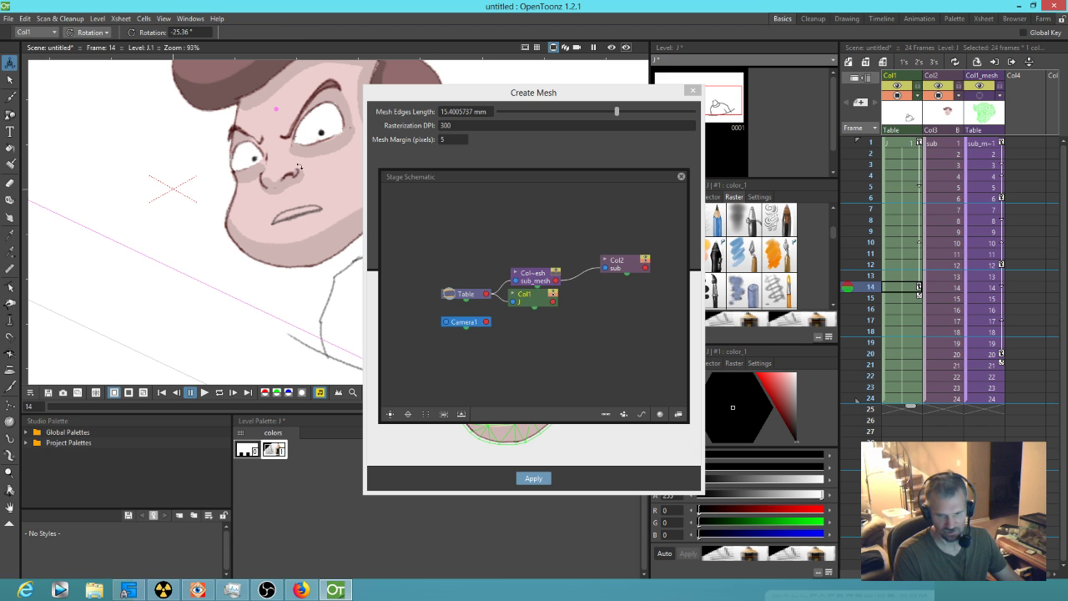
{"action": "left_click_drag", "start_coordinate": [531, 307], "coordinate": [583, 337]}
{"action": "left_click_drag", "start_coordinate": [534, 280], "coordinate": [544, 271]}
{"action": "left_click_drag", "start_coordinate": [579, 334], "coordinate": [547, 334]}
{"action": "left_click_drag", "start_coordinate": [548, 274], "coordinate": [628, 305]}
{"action": "left_click_drag", "start_coordinate": [632, 266], "coordinate": [664, 241]}
{"action": "left_click_drag", "start_coordinate": [616, 312], "coordinate": [621, 286]}
{"action": "left_click", "coordinate": [643, 244]}
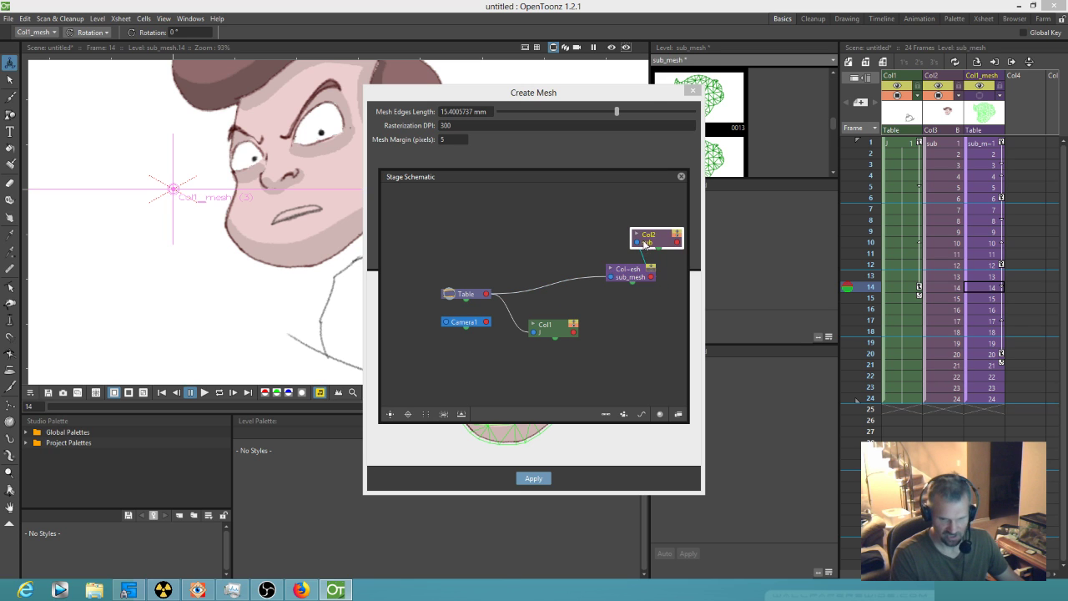
{"action": "left_click_drag", "start_coordinate": [610, 277], "coordinate": [549, 306]}
- Close the leftover Create Mesh dialog and the Stage Schematic, and return to frame 1 of the body column
{"action": "left_click", "coordinate": [690, 97]}
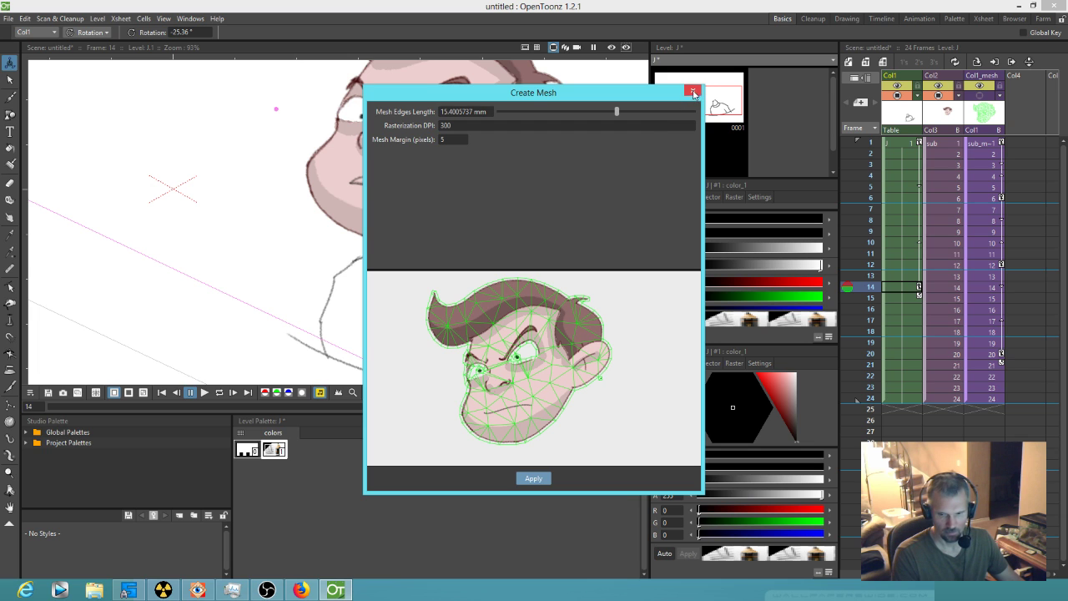
{"action": "left_click_drag", "start_coordinate": [643, 96], "coordinate": [558, 151]}
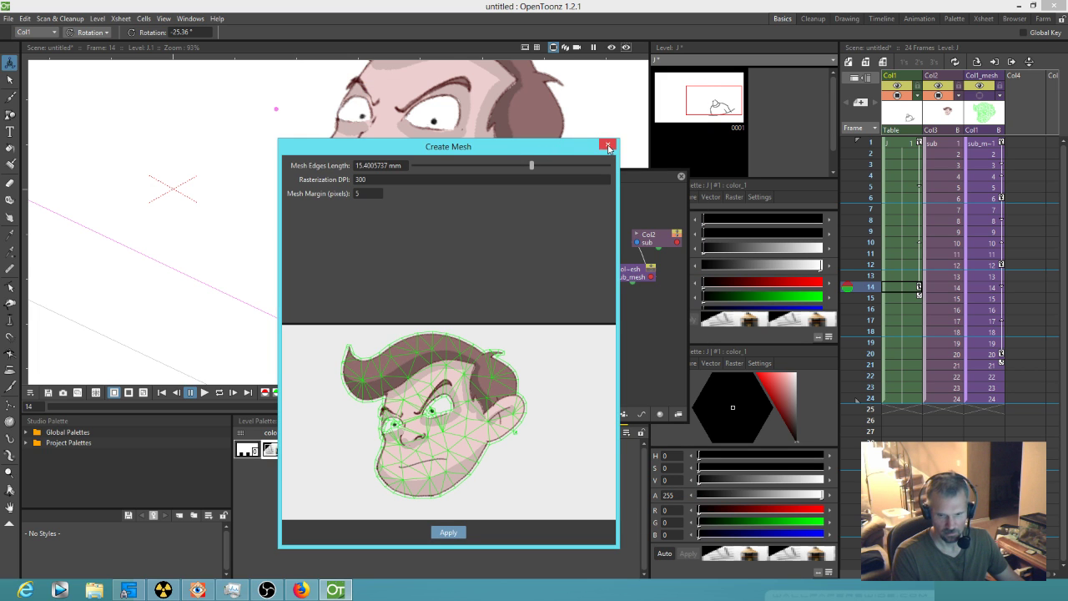
{"action": "left_click", "coordinate": [910, 143]}
{"action": "left_click", "coordinate": [487, 151]}
{"action": "left_click_drag", "start_coordinate": [476, 150], "coordinate": [483, 0]}
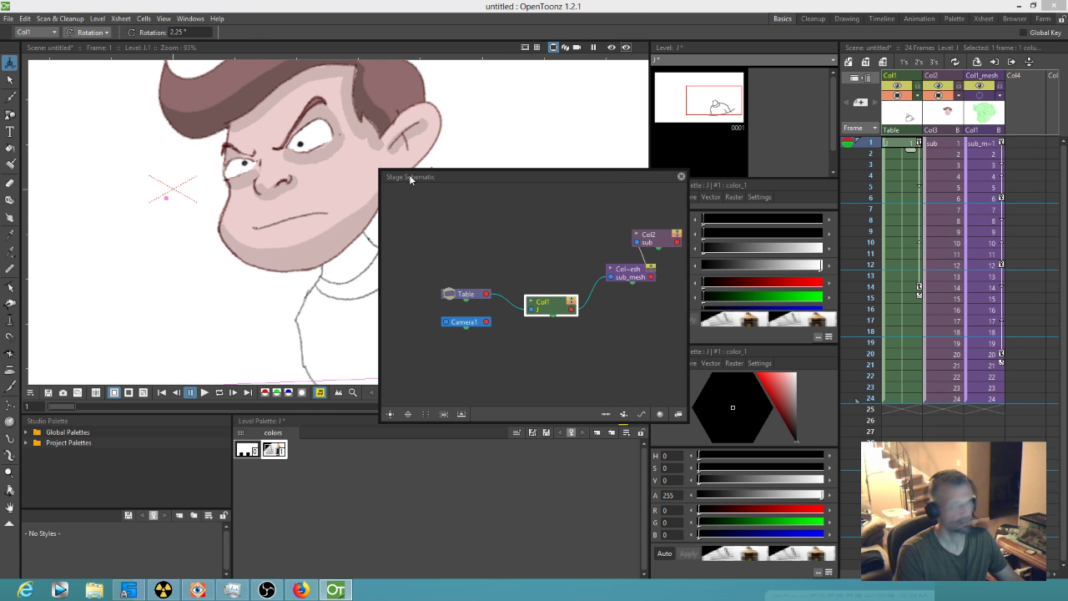
{"action": "left_click", "coordinate": [681, 177]}
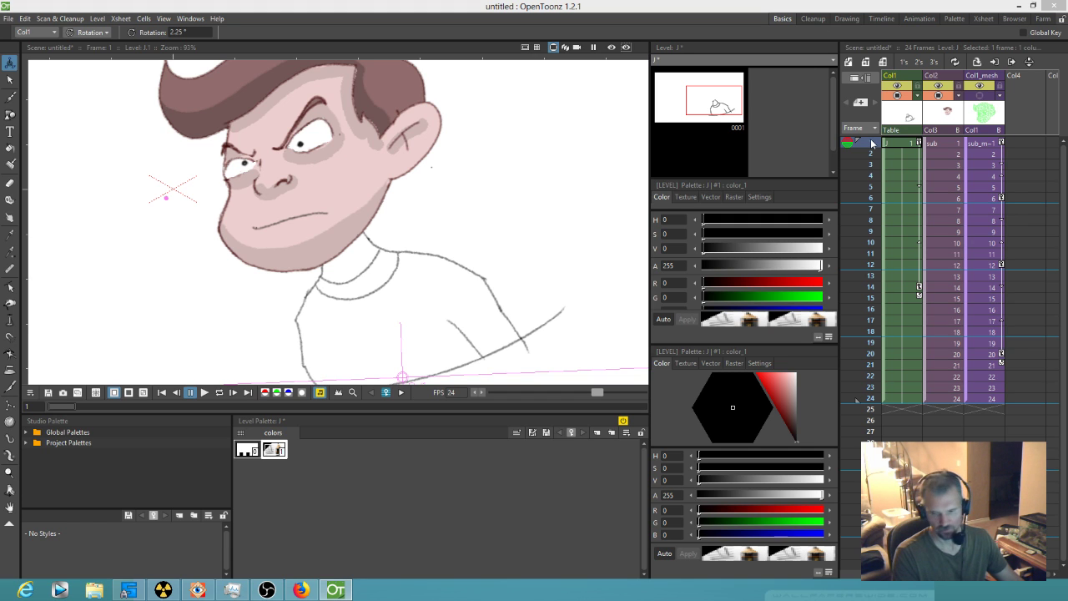
- Scrub between frames 1 and 10 to check how the head moves with the rotating body
{"action": "left_click_drag", "start_coordinate": [872, 144], "coordinate": [877, 243]}
{"action": "scroll", "coordinate": [428, 242], "scroll_direction": "down", "scroll_amount": 4}
{"action": "left_click_drag", "start_coordinate": [444, 204], "coordinate": [444, 239]}
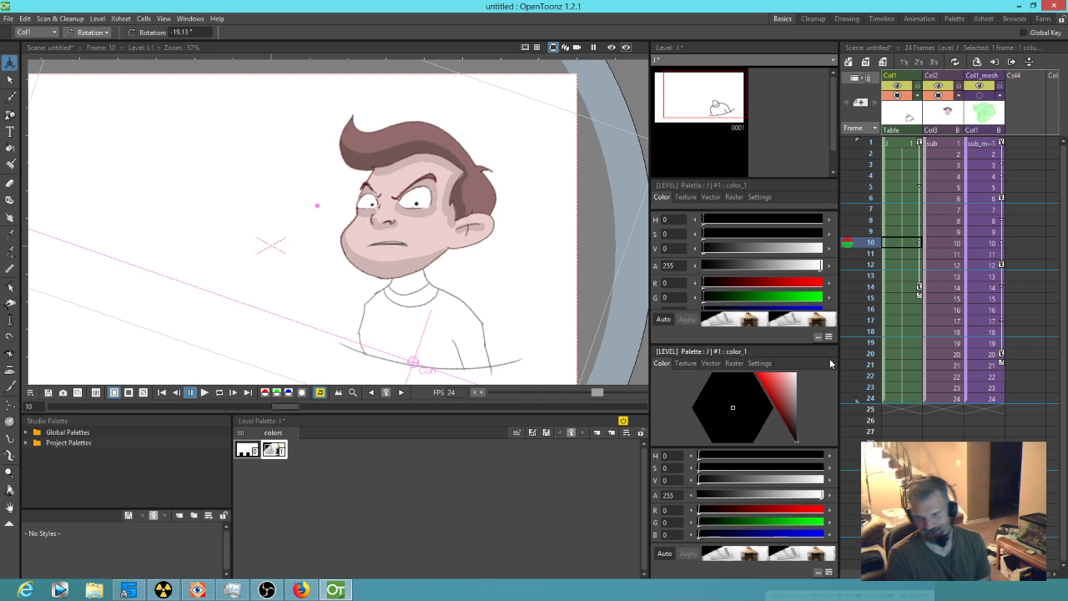
{"action": "mouse_move", "coordinate": [872, 244]}
{"action": "left_mouse_down"}
{"action": "mouse_move", "coordinate": [869, 145]}
{"action": "mouse_move", "coordinate": [871, 345]}
{"action": "mouse_move", "coordinate": [871, 132]}
{"action": "mouse_move", "coordinate": [858, 350]}
{"action": "mouse_move", "coordinate": [863, 143]}
{"action": "left_mouse_up"}
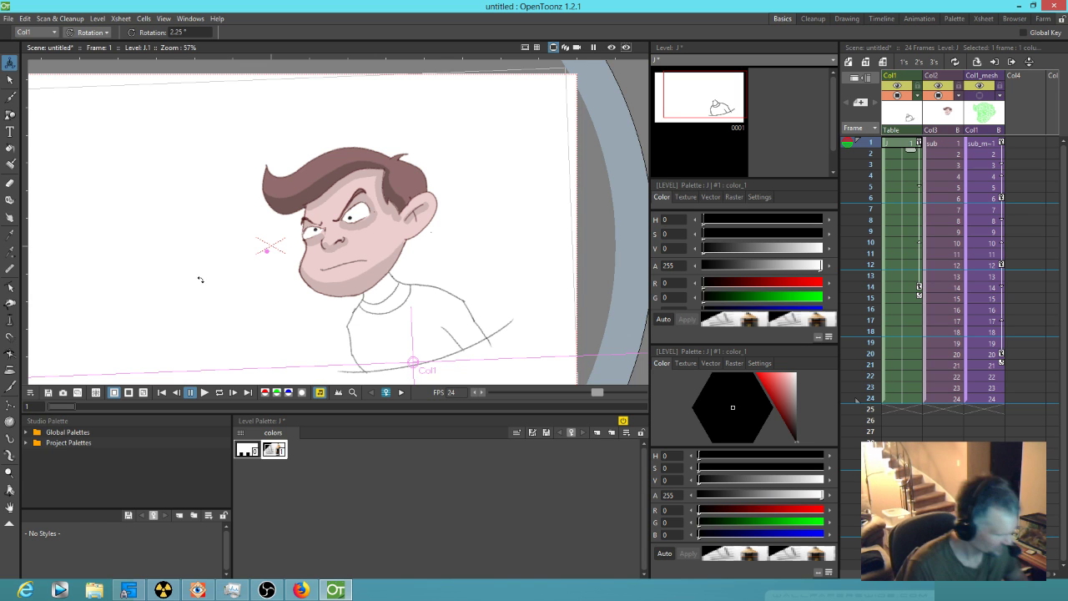
- Handwrite an underlined "Schematic" with "DIAGRAM" below it beside the head using the Brush in the body drawing at frame 1
{"action": "key", "text": "b"}
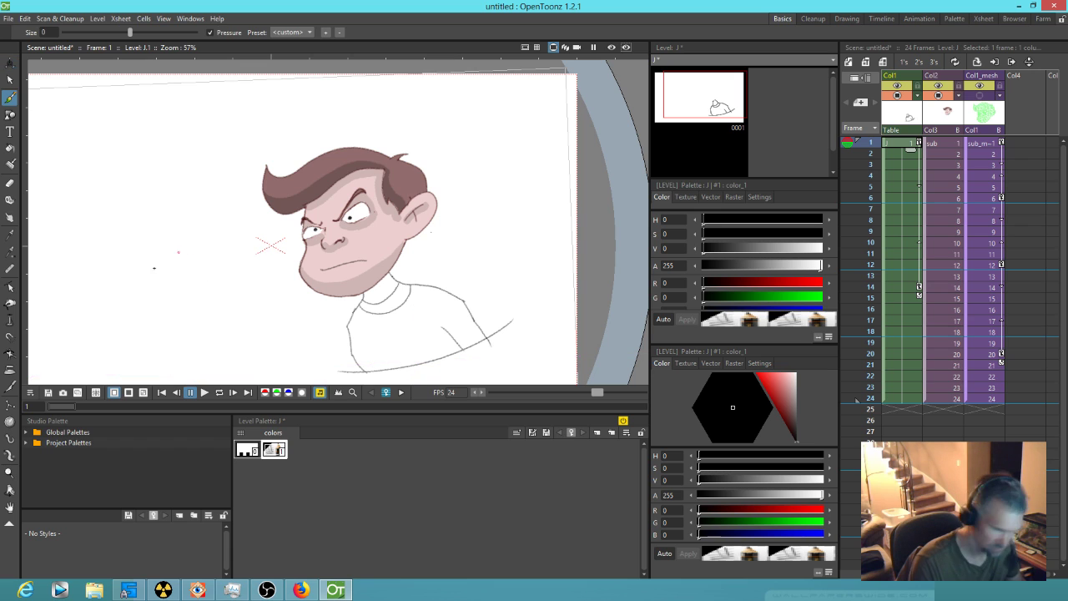
{"action": "mouse_move", "coordinate": [76, 253]}
{"action": "left_mouse_down"}
{"action": "mouse_move", "coordinate": [64, 288]}
{"action": "mouse_move", "coordinate": [102, 267]}
{"action": "left_mouse_up"}
{"action": "mouse_move", "coordinate": [95, 230]}
{"action": "left_mouse_down"}
{"action": "mouse_move", "coordinate": [120, 250]}
{"action": "mouse_move", "coordinate": [138, 240]}
{"action": "left_mouse_up"}
{"action": "left_click_drag", "start_coordinate": [138, 223], "coordinate": [191, 200]}
{"action": "left_click_drag", "start_coordinate": [196, 161], "coordinate": [201, 191]}
{"action": "left_click_drag", "start_coordinate": [189, 179], "coordinate": [218, 165]}
{"action": "mouse_move", "coordinate": [215, 170]}
{"action": "left_mouse_down"}
{"action": "mouse_move", "coordinate": [220, 186]}
{"action": "mouse_move", "coordinate": [255, 155]}
{"action": "left_mouse_up"}
{"action": "left_click_drag", "start_coordinate": [83, 309], "coordinate": [217, 224]}
{"action": "left_click_drag", "start_coordinate": [86, 333], "coordinate": [101, 367]}
{"action": "left_click_drag", "start_coordinate": [121, 324], "coordinate": [123, 347]}
{"action": "mouse_move", "coordinate": [127, 317]}
{"action": "left_mouse_down"}
{"action": "mouse_move", "coordinate": [139, 337]}
{"action": "mouse_move", "coordinate": [138, 326]}
{"action": "left_mouse_up"}
{"action": "left_click_drag", "start_coordinate": [151, 302], "coordinate": [164, 326]}
{"action": "left_click_drag", "start_coordinate": [162, 300], "coordinate": [187, 312]}
{"action": "mouse_move", "coordinate": [193, 273]}
{"action": "left_mouse_down"}
{"action": "mouse_move", "coordinate": [208, 301]}
{"action": "mouse_move", "coordinate": [234, 251]}
{"action": "left_mouse_up"}
- Reopen the Stage Schematic and arrange the Table, Col1, Col1_mesh and Col2 nodes in an ascending chain
{"action": "left_click", "coordinate": [190, 18]}
{"action": "left_click", "coordinate": [219, 151]}
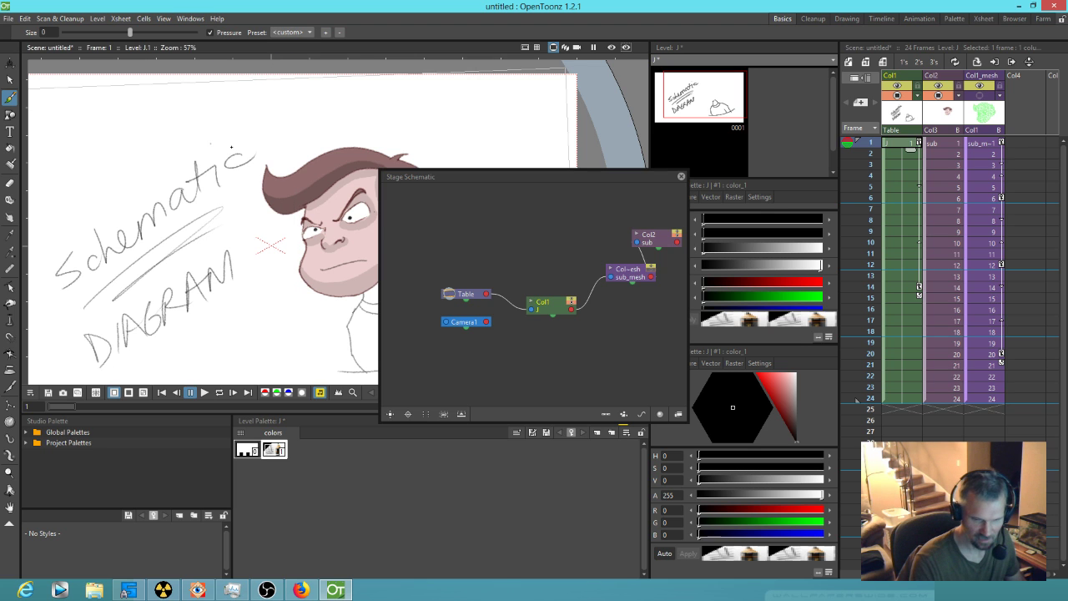
{"action": "left_click_drag", "start_coordinate": [555, 305], "coordinate": [550, 292]}
{"action": "left_click_drag", "start_coordinate": [468, 295], "coordinate": [435, 277]}
{"action": "left_click_drag", "start_coordinate": [554, 294], "coordinate": [530, 279]}
{"action": "left_click_drag", "start_coordinate": [633, 273], "coordinate": [597, 262]}
{"action": "left_click_drag", "start_coordinate": [653, 237], "coordinate": [668, 231]}
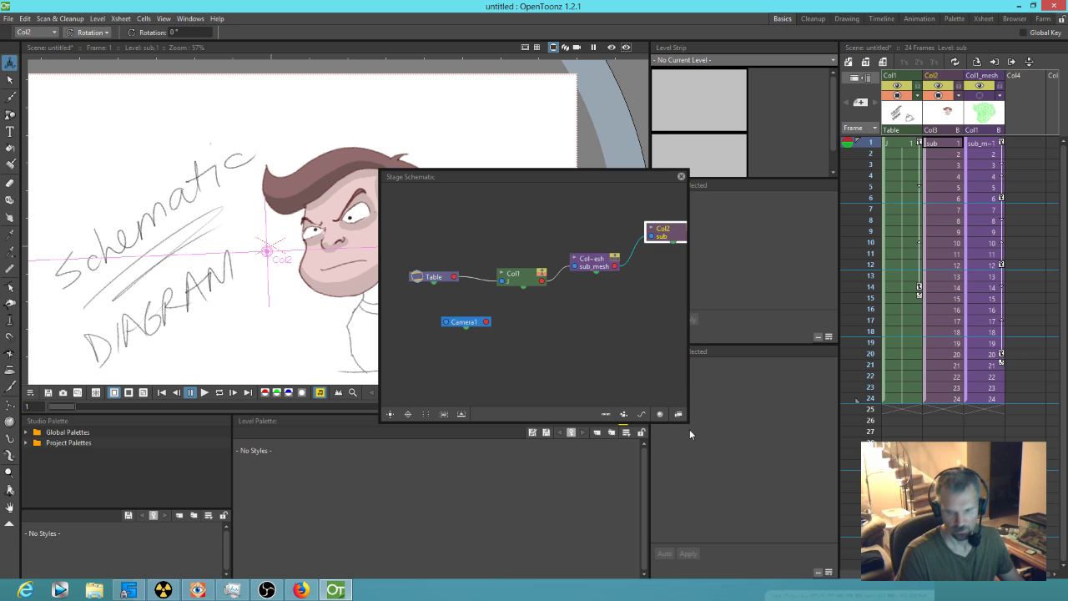
- Enlarge the schematic window, switch it to the FX Schematic, and space out the Col1, Col2 and XSheet nodes
{"action": "left_click_drag", "start_coordinate": [686, 420], "coordinate": [824, 479]}
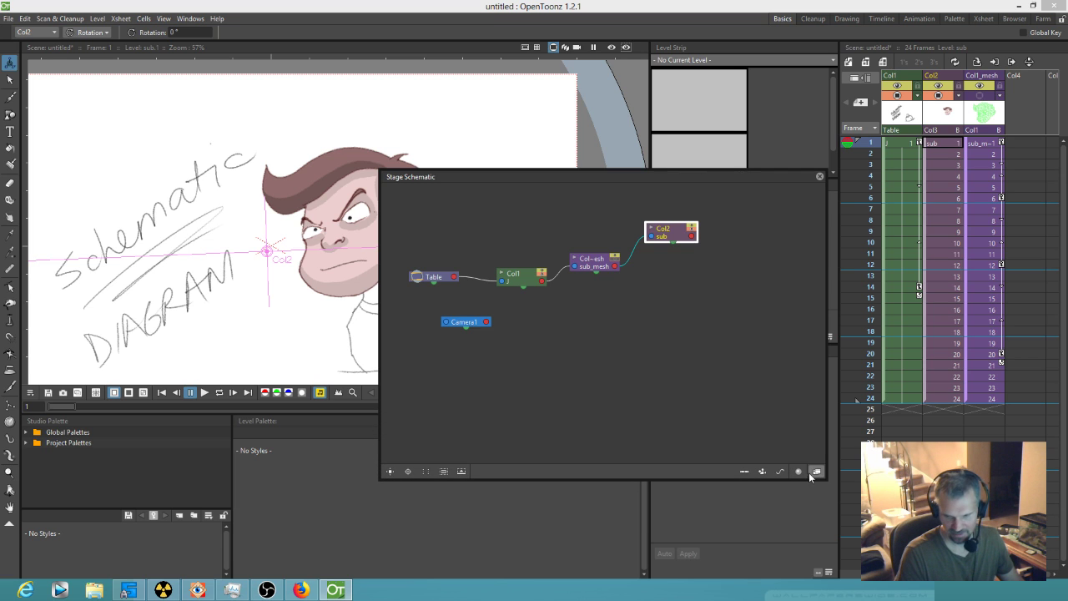
{"action": "left_click", "coordinate": [817, 472]}
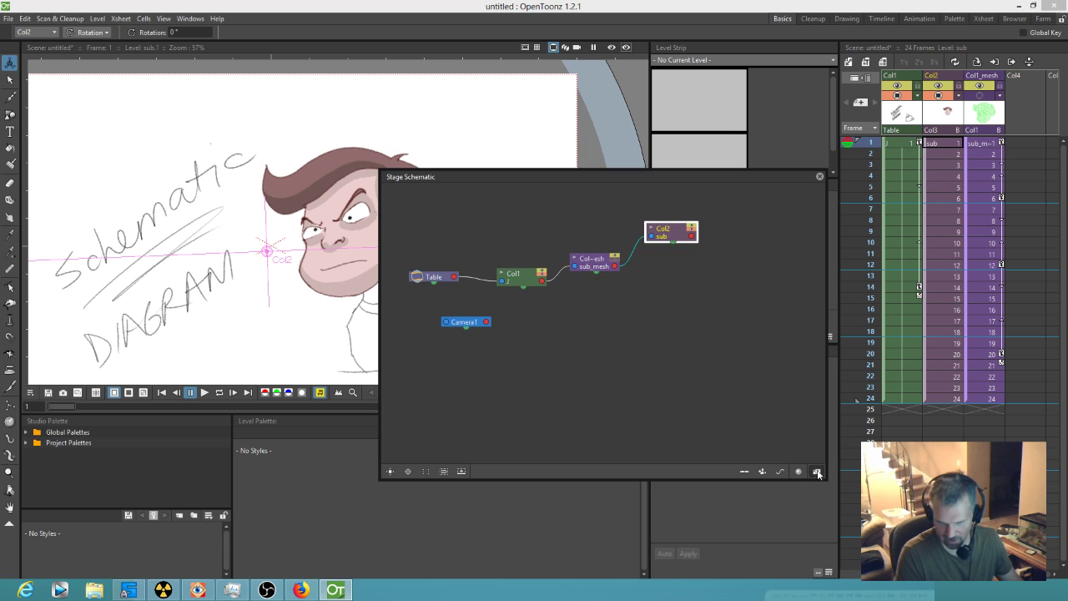
{"action": "left_click_drag", "start_coordinate": [547, 311], "coordinate": [505, 275]}
{"action": "left_click_drag", "start_coordinate": [545, 338], "coordinate": [473, 320]}
{"action": "left_click_drag", "start_coordinate": [500, 279], "coordinate": [462, 281]}
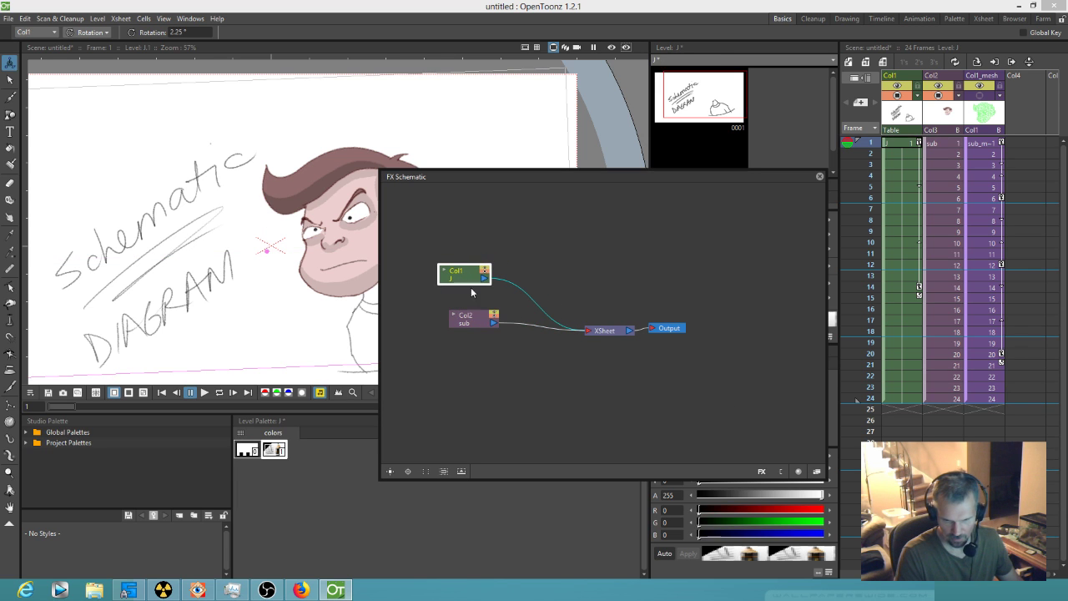
{"action": "left_click_drag", "start_coordinate": [611, 333], "coordinate": [616, 326]}
{"action": "left_click", "coordinate": [473, 323]}
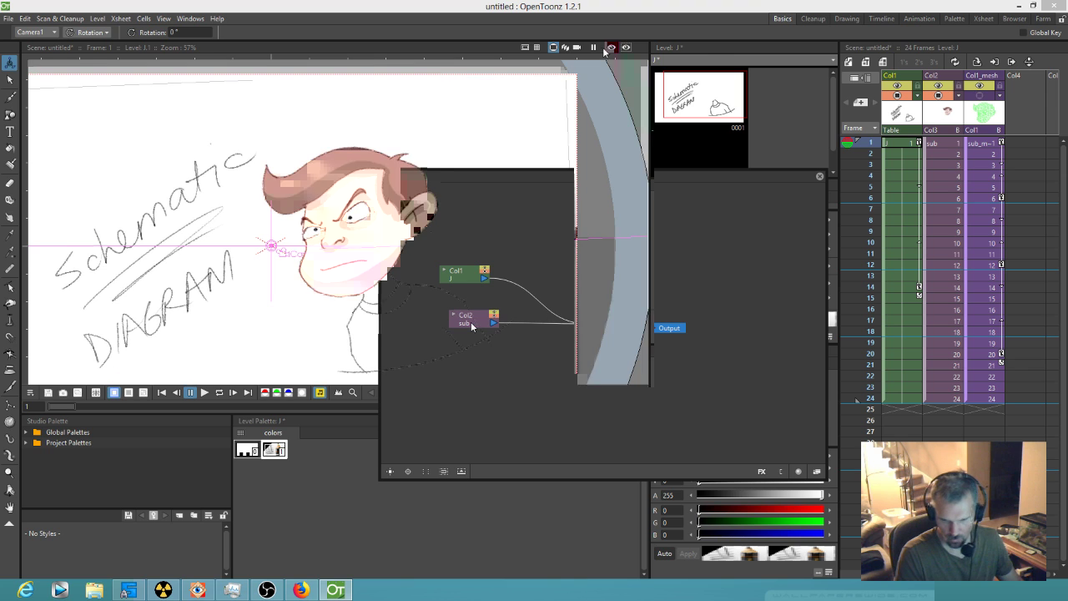
{"action": "left_click", "coordinate": [251, 254]}
- Examine the head's line and fill edges up close around the hair, eyes and ear
{"action": "scroll", "coordinate": [338, 264], "scroll_direction": "up", "scroll_amount": 4}
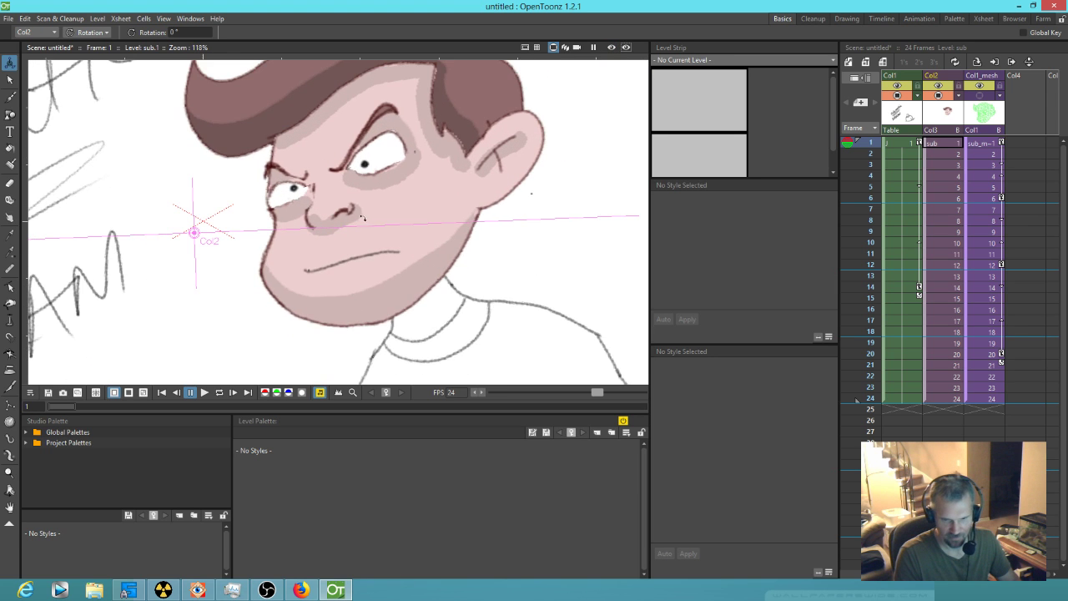
{"action": "left_click_drag", "start_coordinate": [395, 191], "coordinate": [370, 227]}
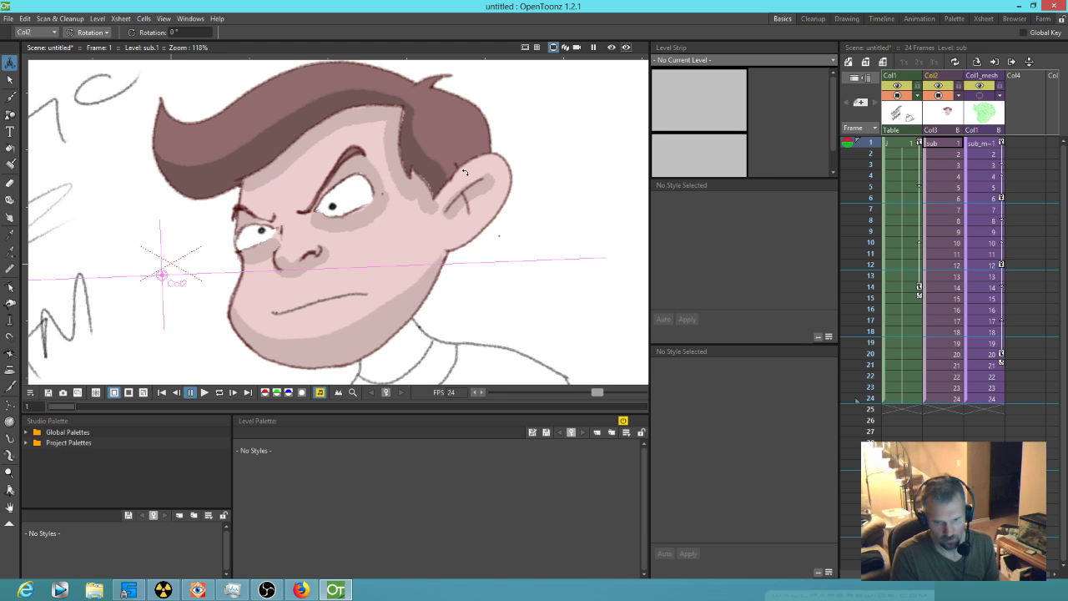
{"action": "scroll", "coordinate": [422, 144], "scroll_direction": "up", "scroll_amount": 3}
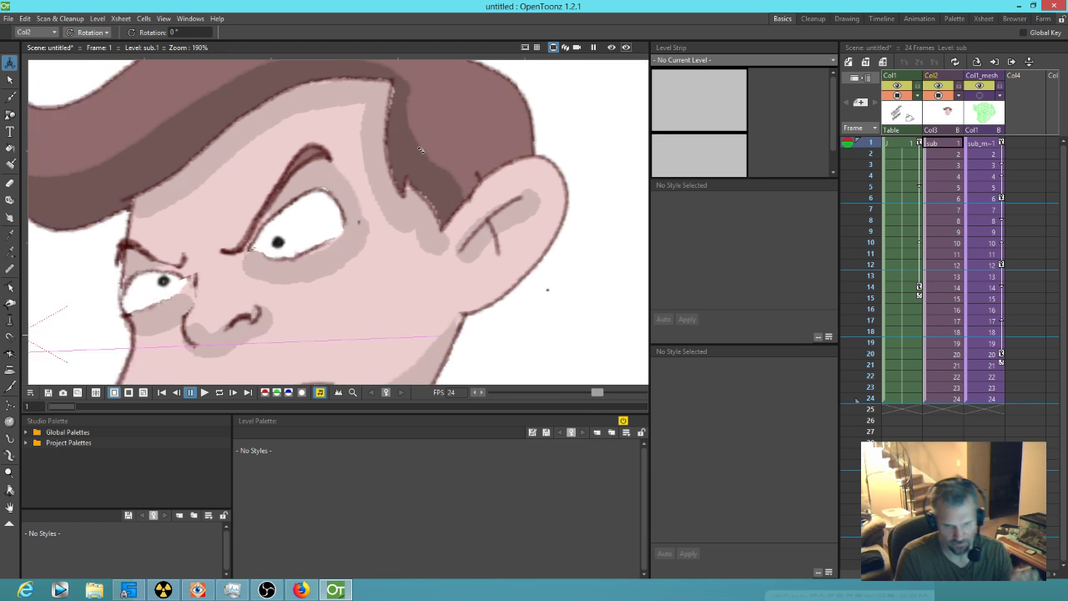
{"action": "left_click_drag", "start_coordinate": [426, 157], "coordinate": [511, 204]}
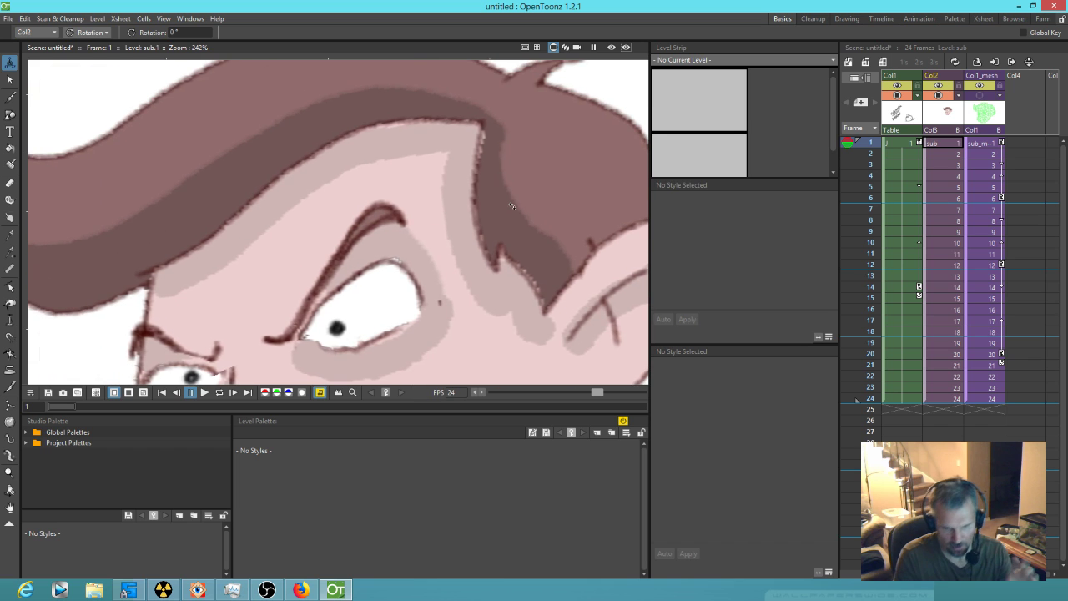
{"action": "scroll", "coordinate": [511, 205], "scroll_direction": "down", "scroll_amount": 2}
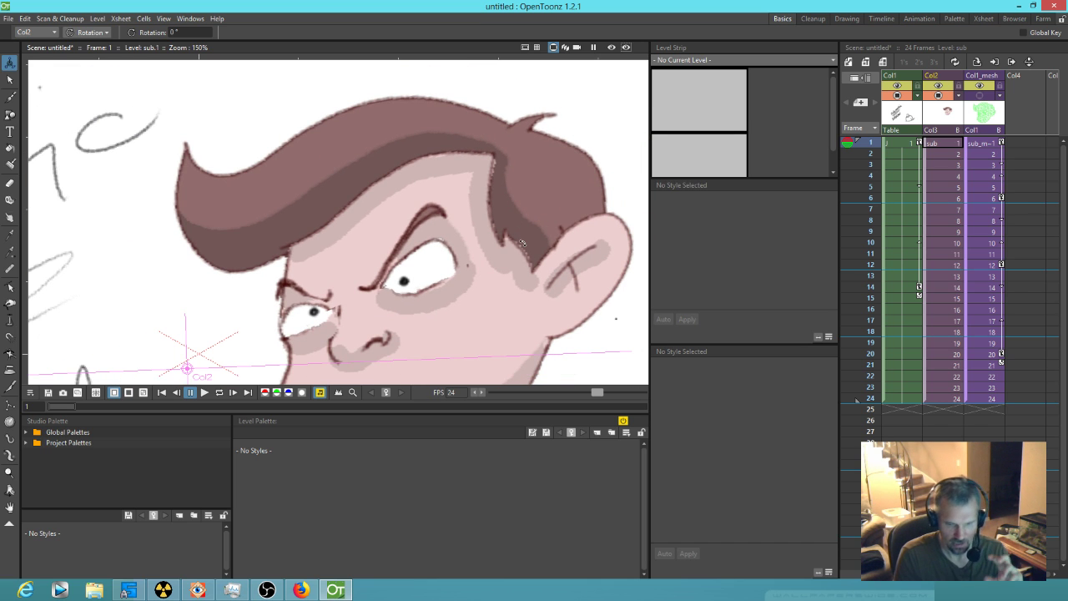
{"action": "left_click_drag", "start_coordinate": [523, 241], "coordinate": [471, 206]}
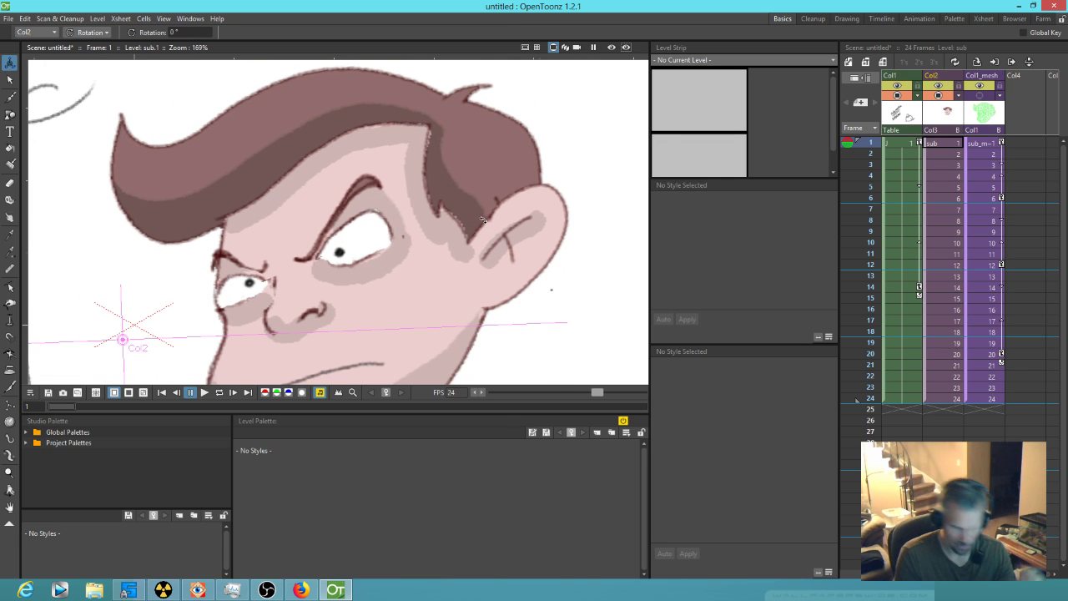
{"action": "scroll", "coordinate": [482, 219], "scroll_direction": "up", "scroll_amount": 2}
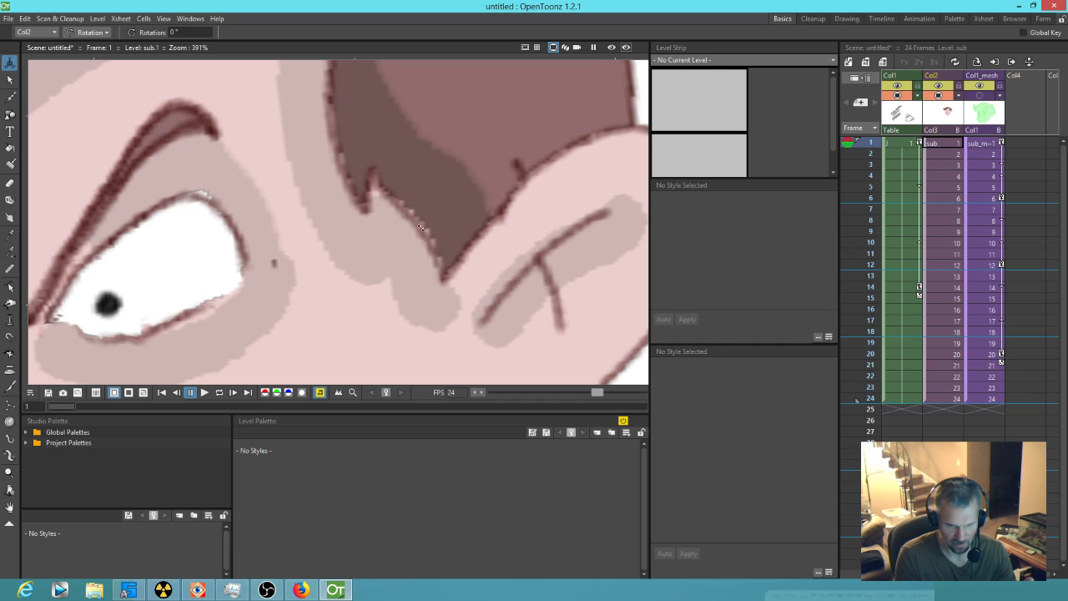
{"action": "left_click_drag", "start_coordinate": [442, 207], "coordinate": [457, 256]}
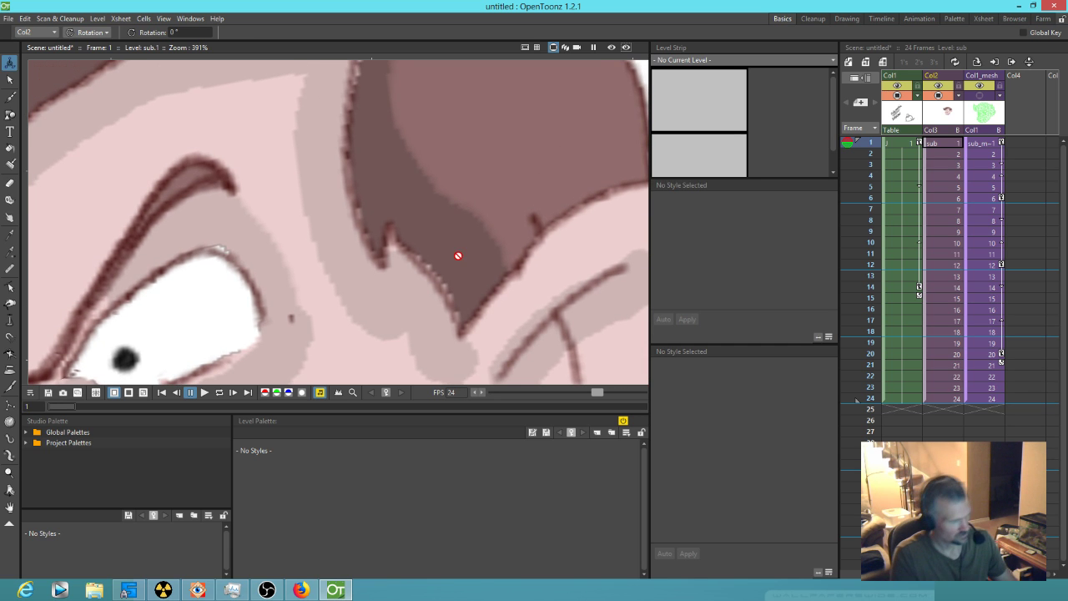
- Open the head's sub-xsheet with the Fill tool active and toggle Col1's camera stand visibility off and back on
{"action": "key", "text": "f"}
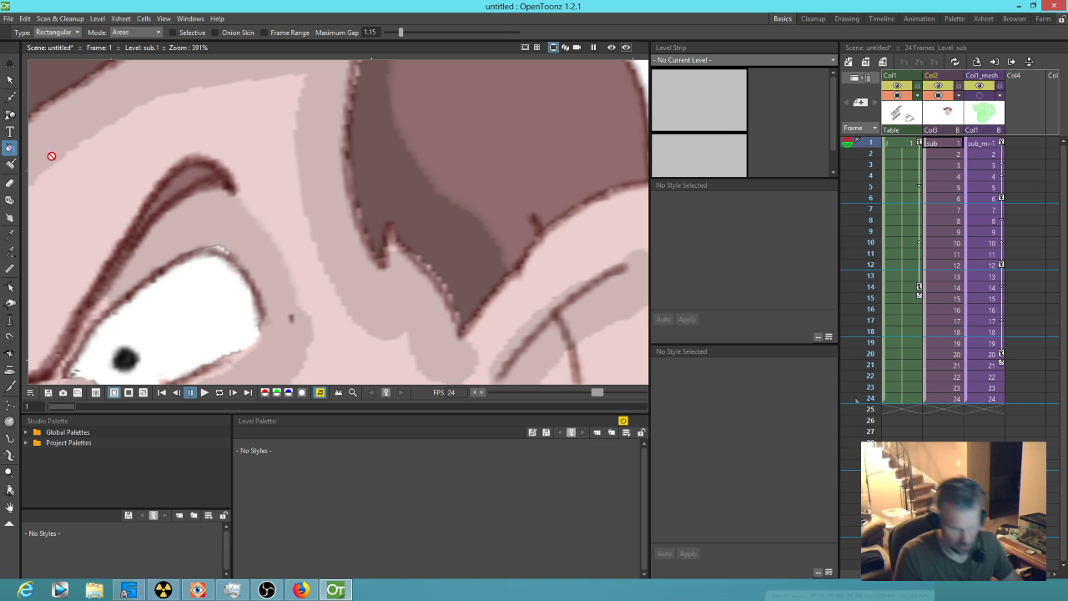
{"action": "left_click", "coordinate": [951, 148]}
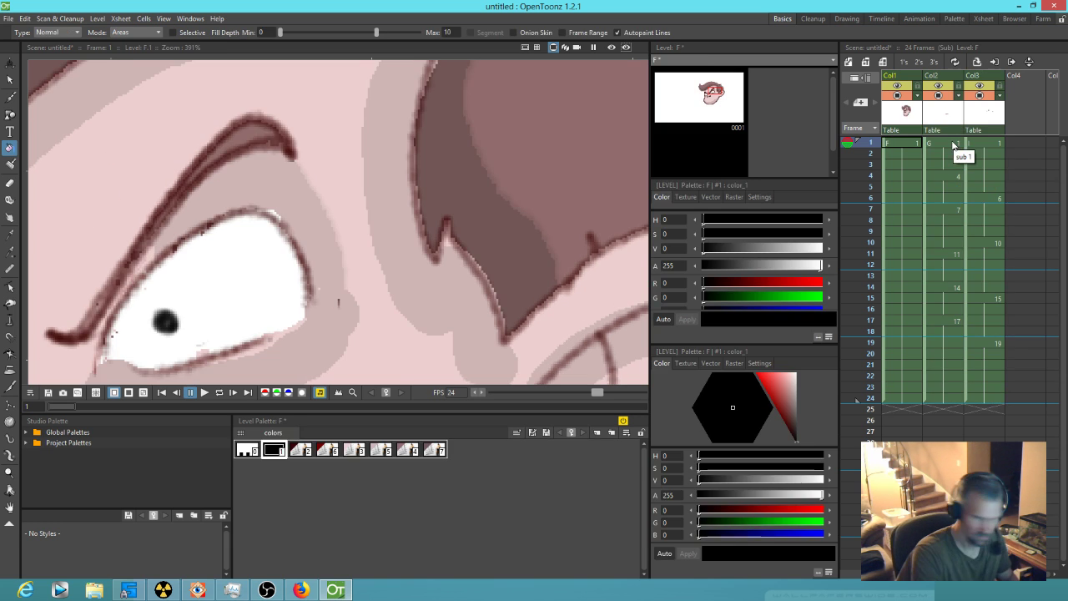
{"action": "left_click", "coordinate": [897, 95]}
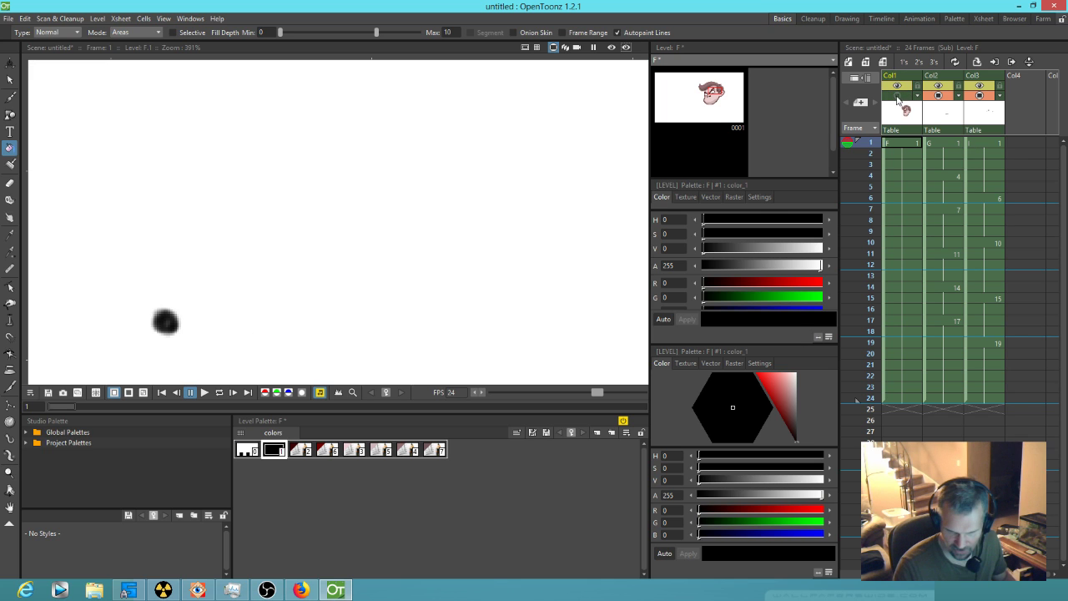
{"action": "left_click", "coordinate": [897, 95]}
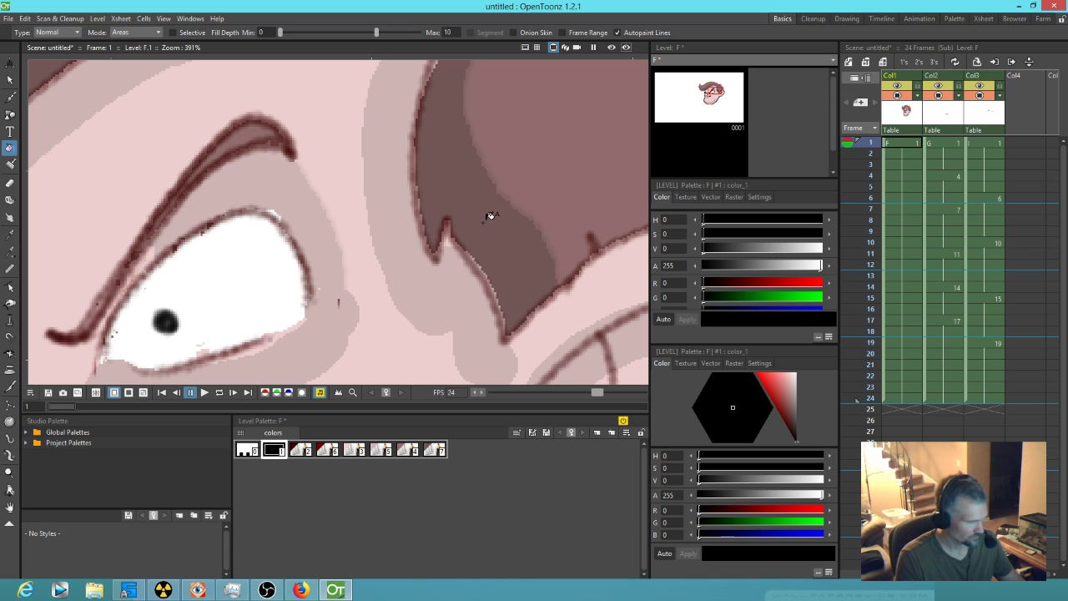
- Sample the hair shadow, hair and forehead colors with the Style Picker, finishing on hair-shadow style 7
{"action": "key", "text": "k"}
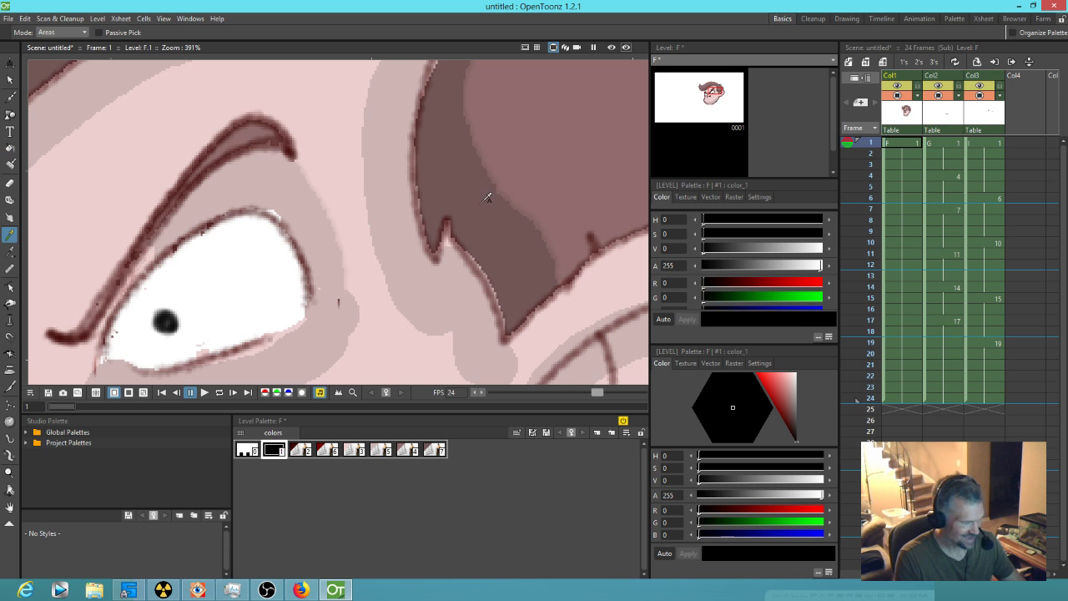
{"action": "left_click", "coordinate": [500, 218]}
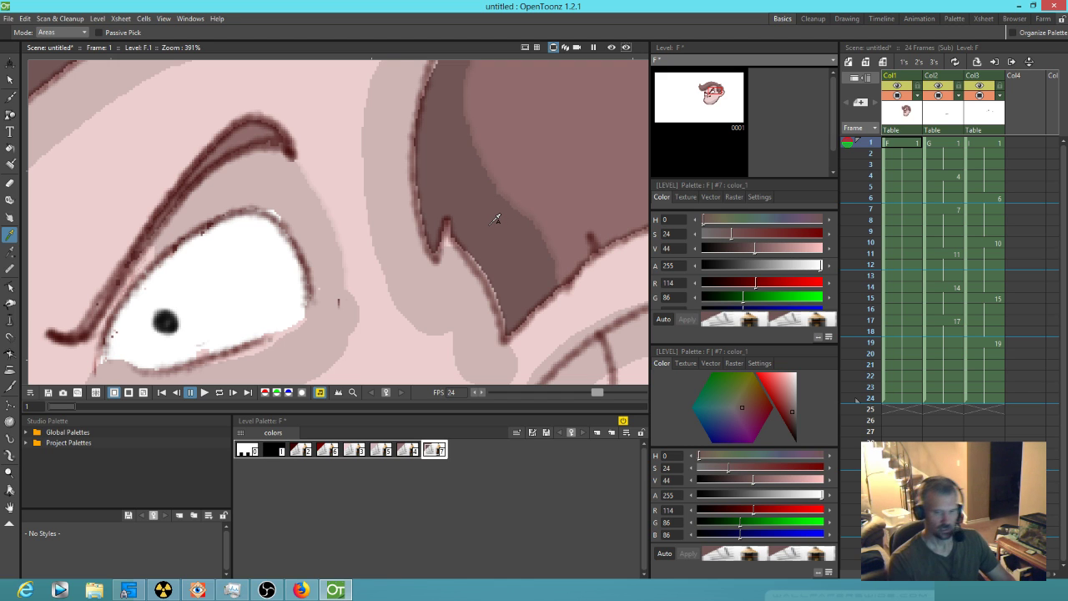
{"action": "left_click", "coordinate": [566, 159]}
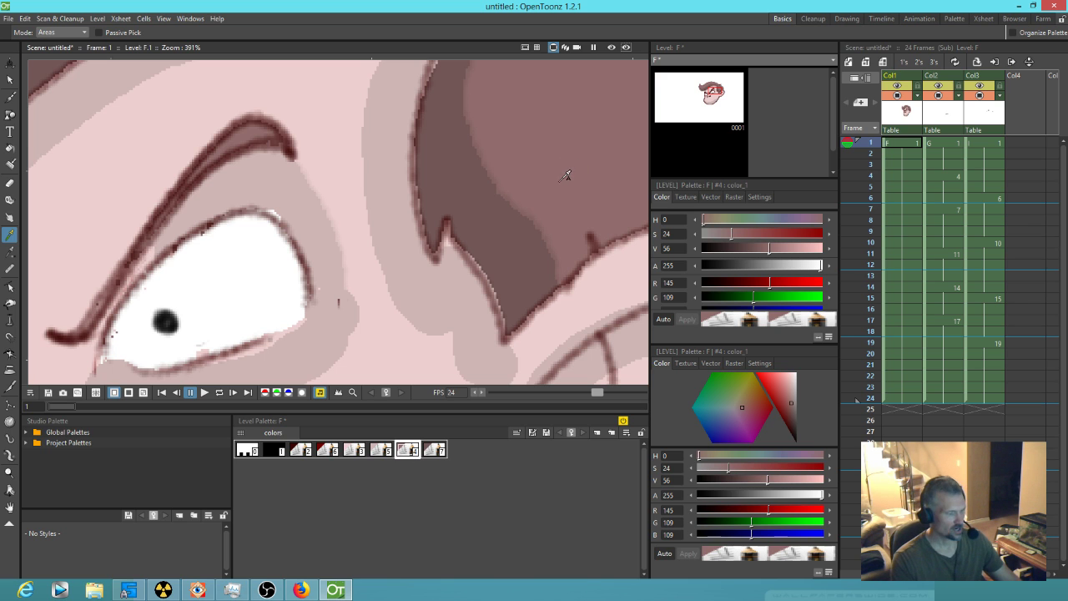
{"action": "key", "text": "r"}
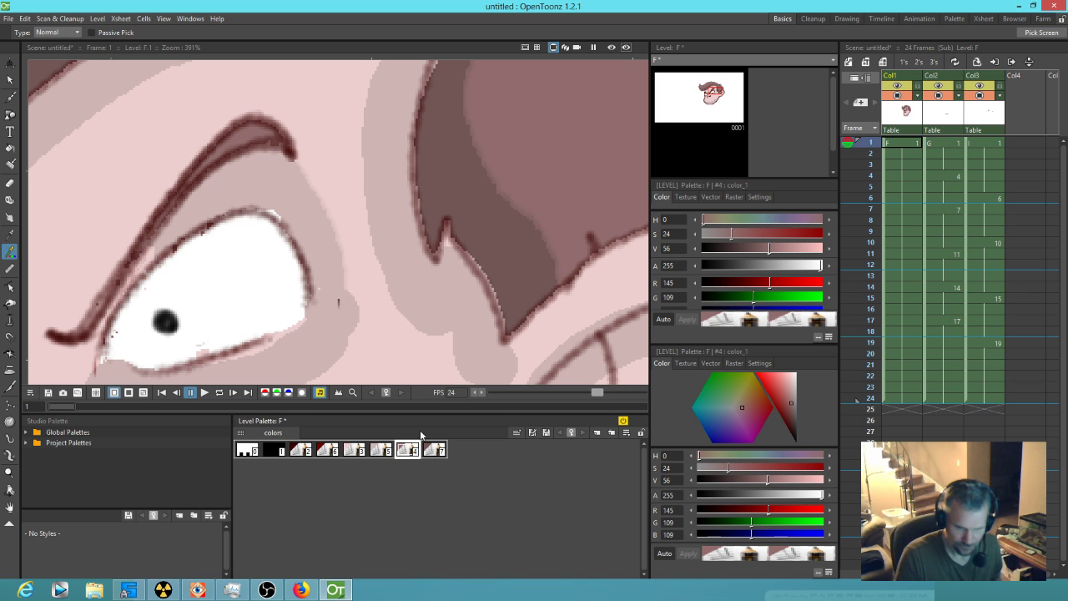
{"action": "key", "text": "k"}
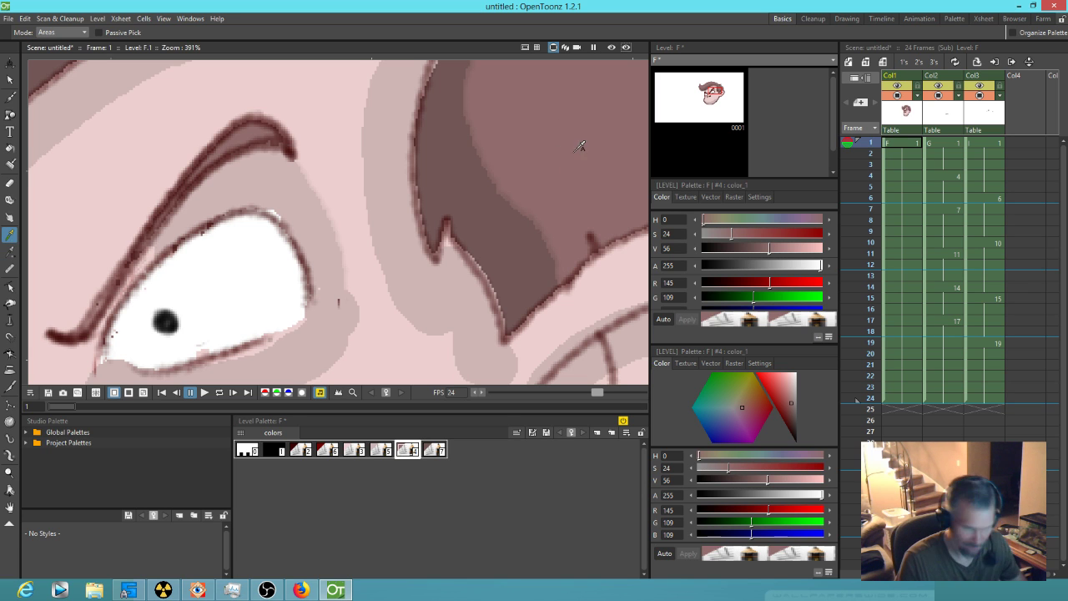
{"action": "left_click", "coordinate": [465, 175]}
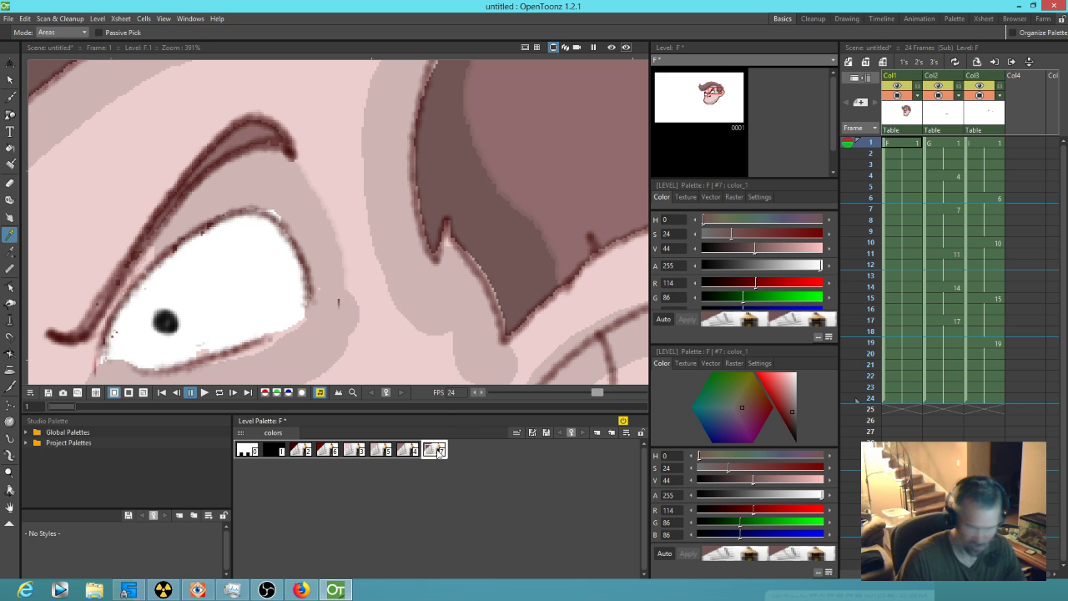
{"action": "left_click", "coordinate": [344, 127]}
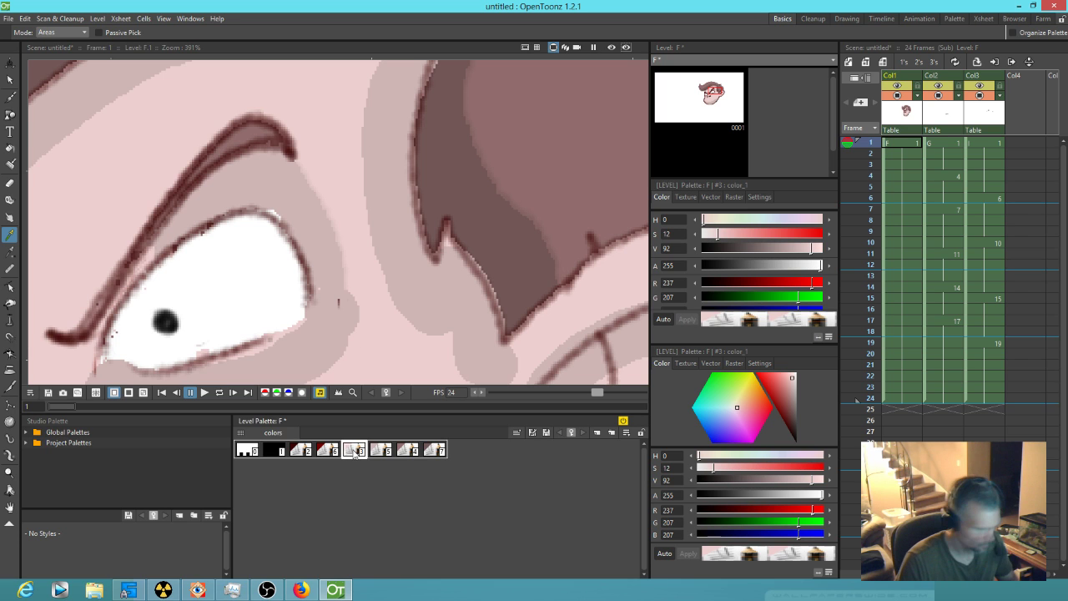
{"action": "left_click", "coordinate": [567, 150]}
{"action": "left_click", "coordinate": [497, 211]}
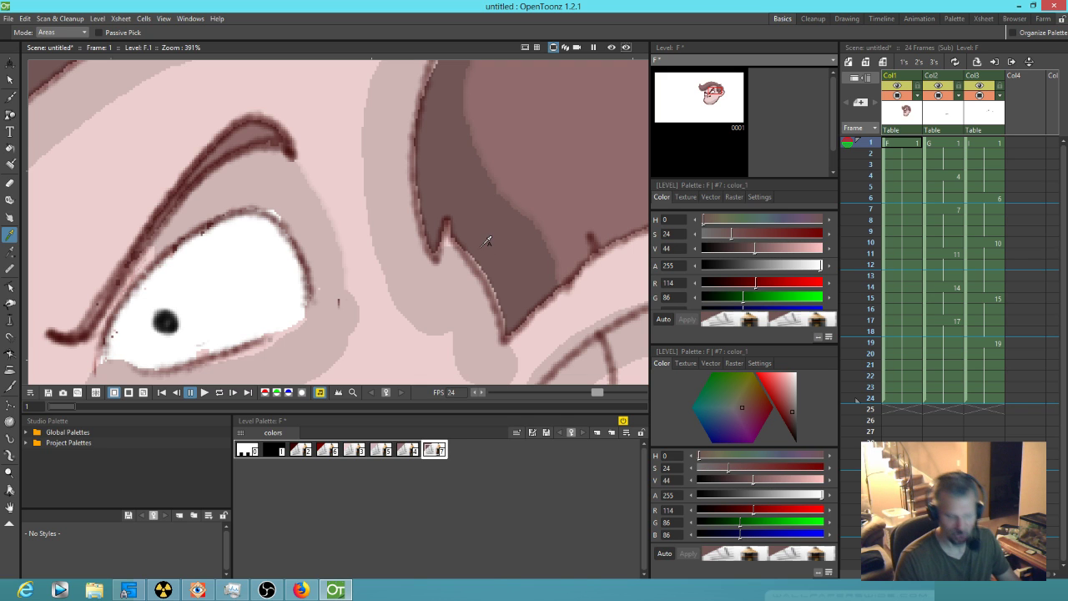
- Set the Fill tool's type to Freehand and fill the unpainted edge of the hair shadow beside the ear with style 7
{"action": "key", "text": "f"}
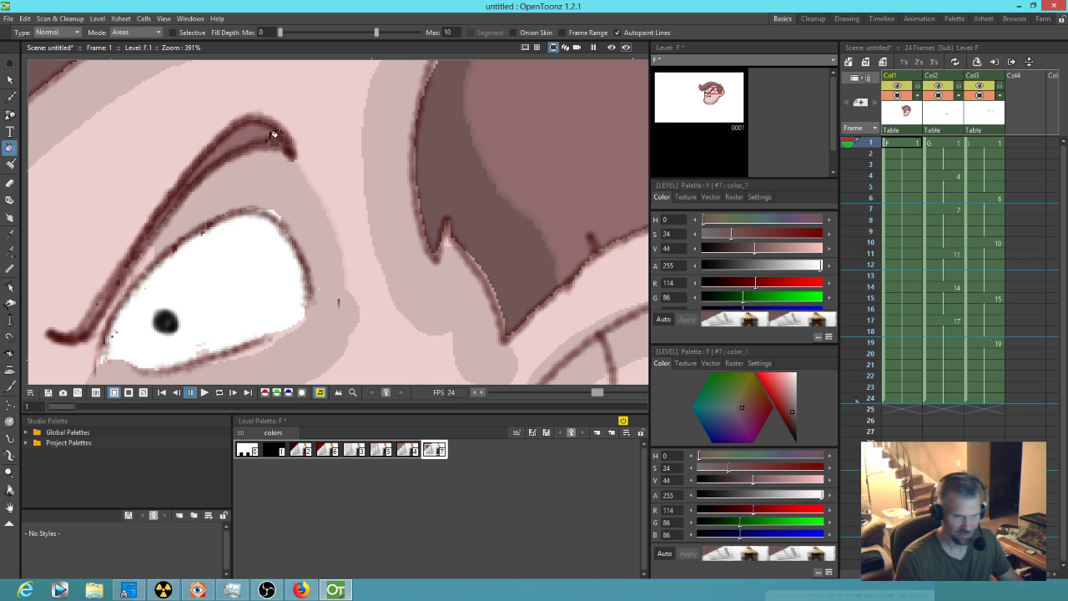
{"action": "left_click", "coordinate": [63, 32]}
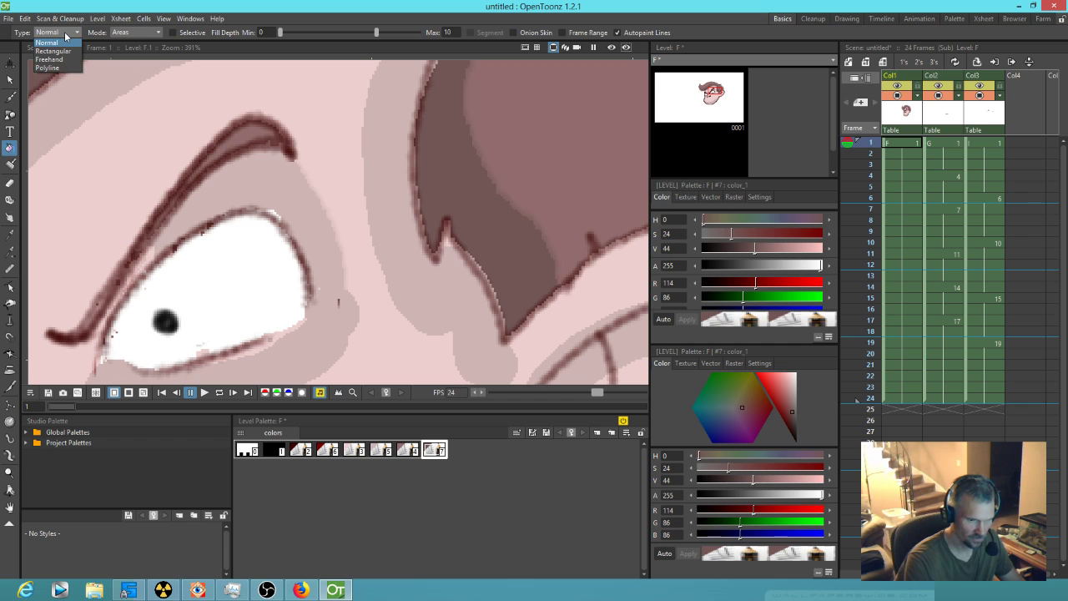
{"action": "left_click", "coordinate": [65, 60]}
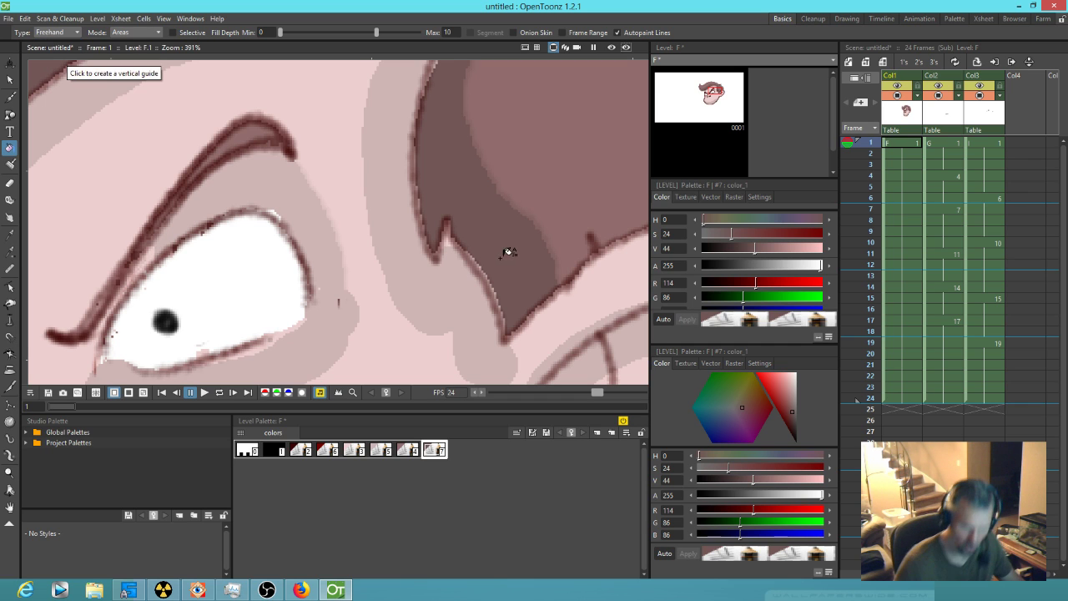
{"action": "mouse_move", "coordinate": [500, 268]}
{"action": "left_mouse_down"}
{"action": "mouse_move", "coordinate": [473, 243]}
{"action": "mouse_move", "coordinate": [466, 249]}
{"action": "mouse_move", "coordinate": [501, 323]}
{"action": "mouse_move", "coordinate": [517, 315]}
{"action": "mouse_move", "coordinate": [506, 264]}
{"action": "left_mouse_up"}
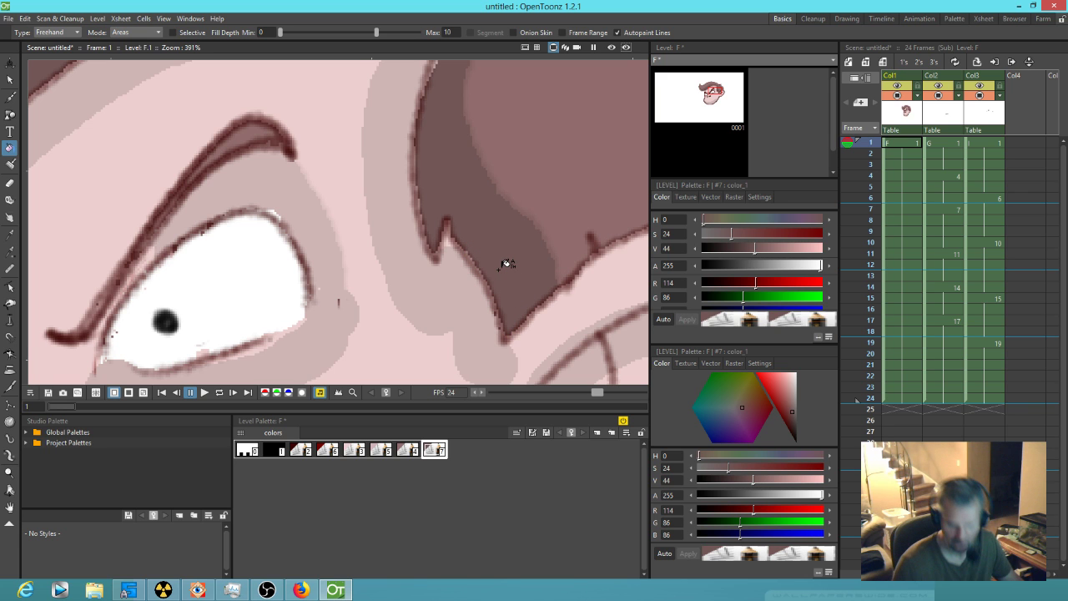
- Try a freehand fill with skin-shadow style 5 along the larger eye's lower edge, and undo that fill
{"action": "left_click_drag", "start_coordinate": [452, 165], "coordinate": [418, 337]}
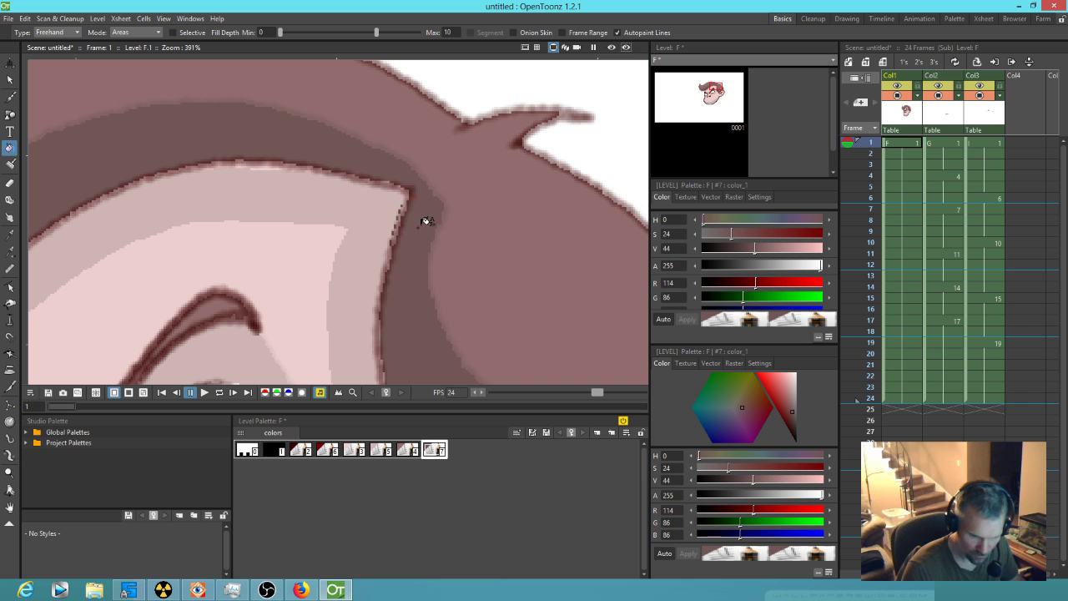
{"action": "left_click_drag", "start_coordinate": [362, 301], "coordinate": [620, 201]}
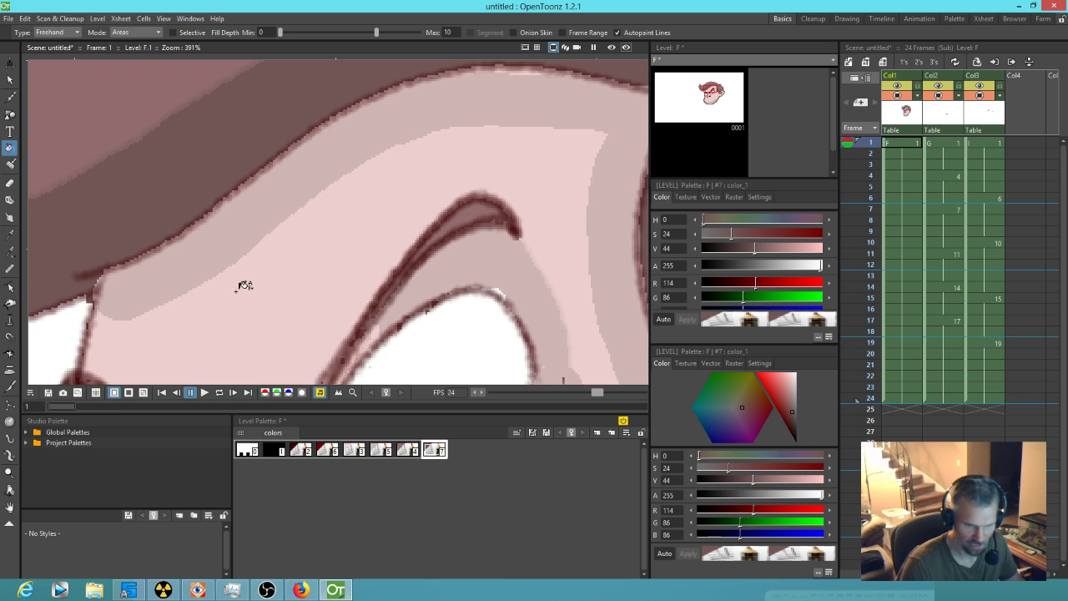
{"action": "left_click_drag", "start_coordinate": [213, 268], "coordinate": [313, 228]}
{"action": "left_click_drag", "start_coordinate": [476, 277], "coordinate": [433, 279]}
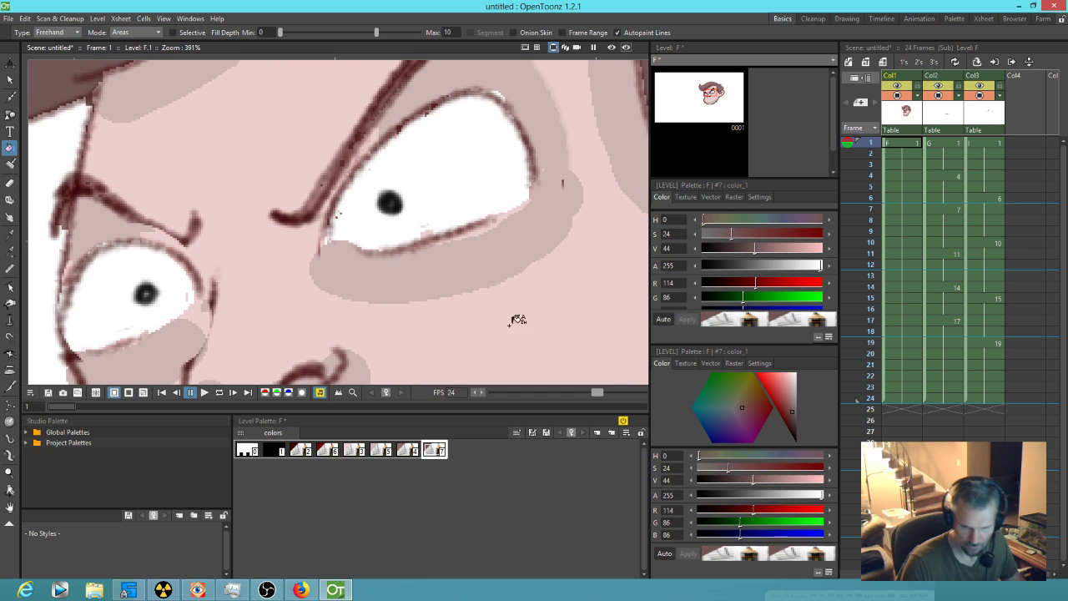
{"action": "key", "text": "k"}
{"action": "left_click", "coordinate": [421, 271]}
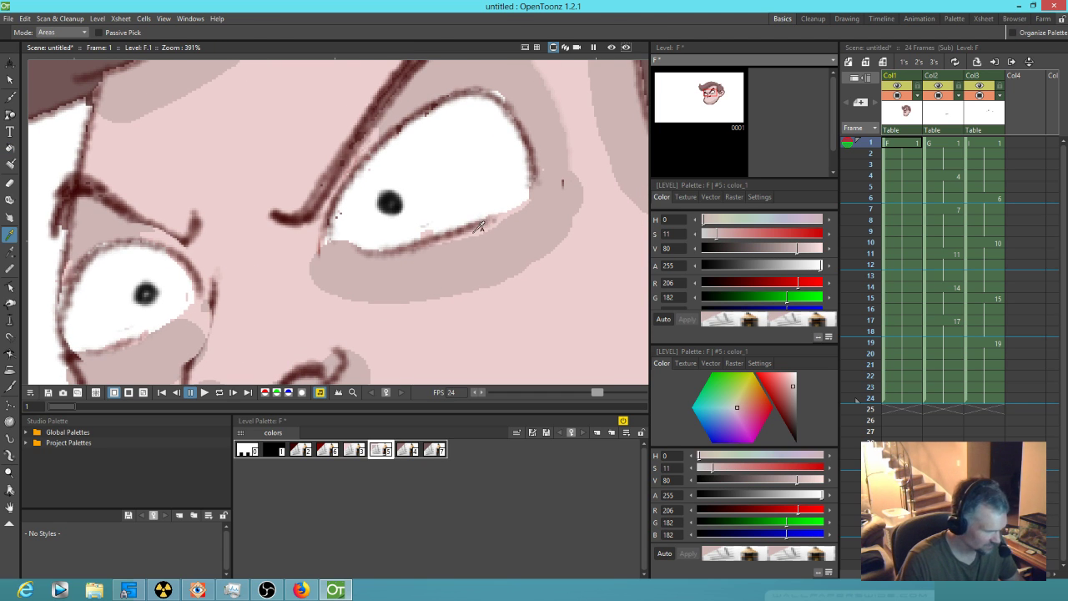
{"action": "key", "text": "f"}
{"action": "mouse_move", "coordinate": [479, 250]}
{"action": "left_mouse_down"}
{"action": "mouse_move", "coordinate": [527, 226]}
{"action": "mouse_move", "coordinate": [543, 201]}
{"action": "mouse_move", "coordinate": [525, 198]}
{"action": "mouse_move", "coordinate": [417, 248]}
{"action": "mouse_move", "coordinate": [481, 241]}
{"action": "left_mouse_up"}
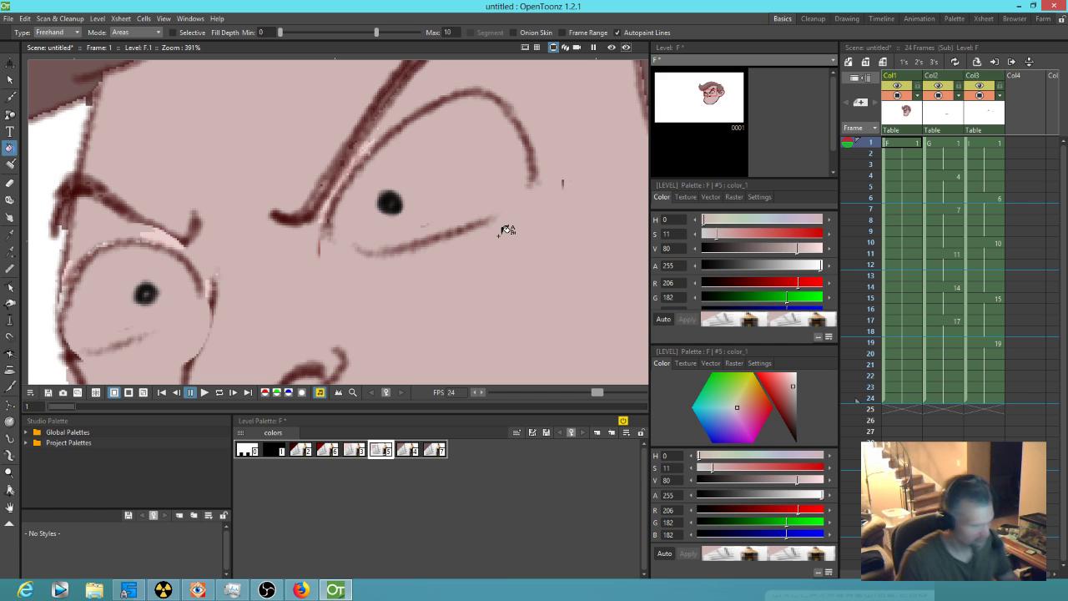
{"action": "key", "text": "ctrl+z"}
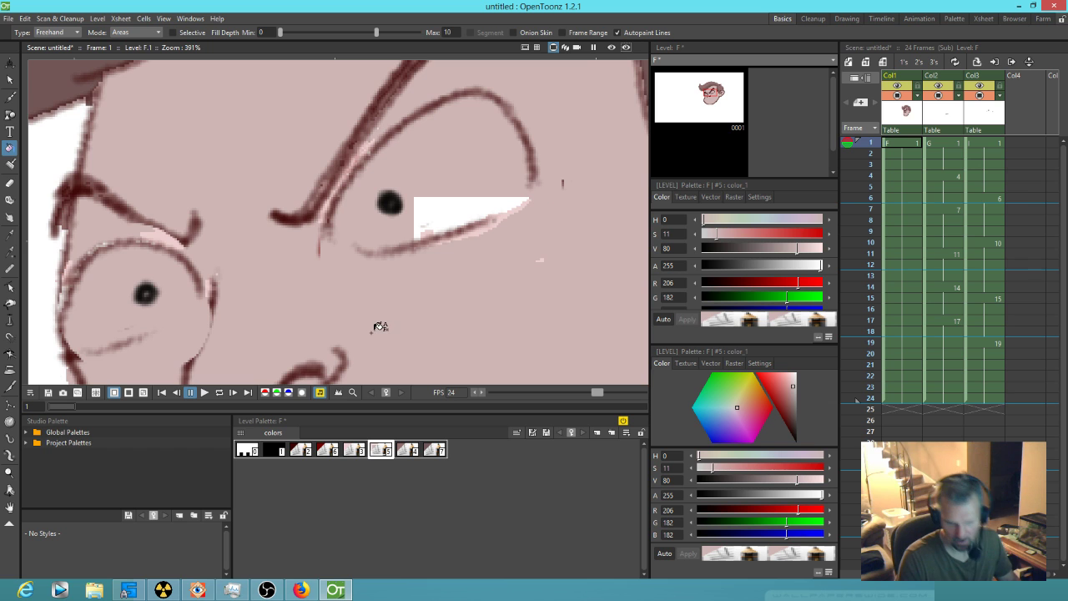
- Pick the skin style 5 at the ear and freehand-fill the pale gap where the ear meets the jaw
{"action": "scroll", "coordinate": [576, 349], "scroll_direction": "down", "scroll_amount": 2}
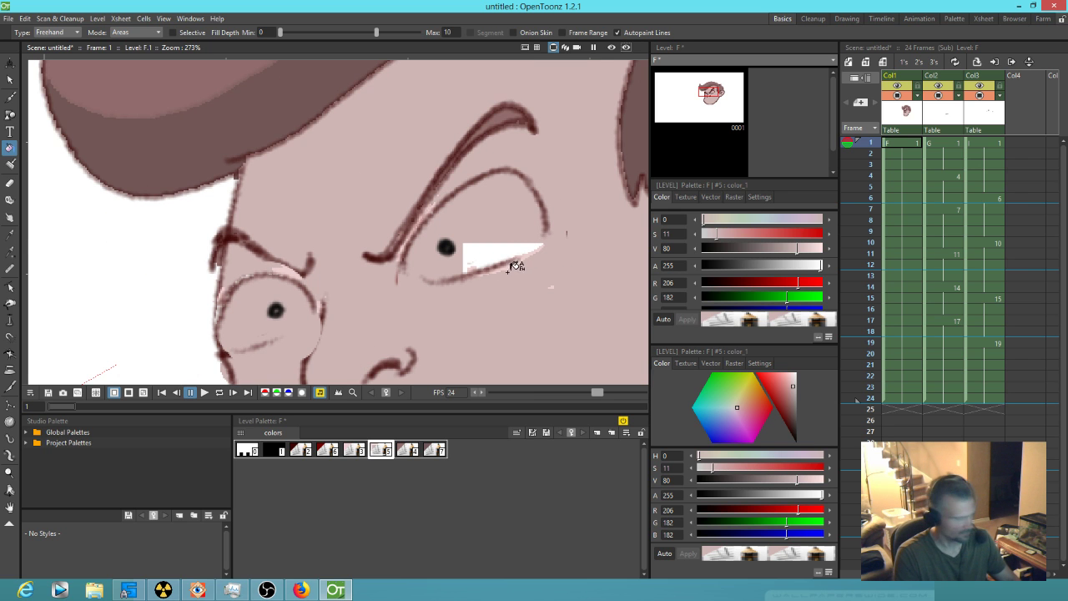
{"action": "scroll", "coordinate": [547, 275], "scroll_direction": "down", "scroll_amount": 3}
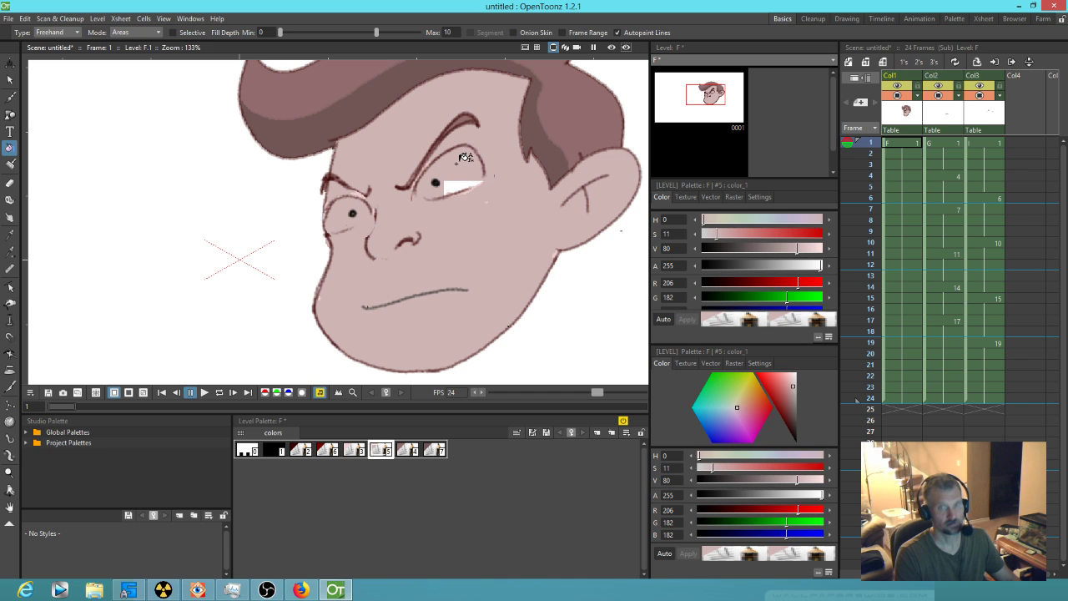
{"action": "left_click_drag", "start_coordinate": [473, 291], "coordinate": [384, 308]}
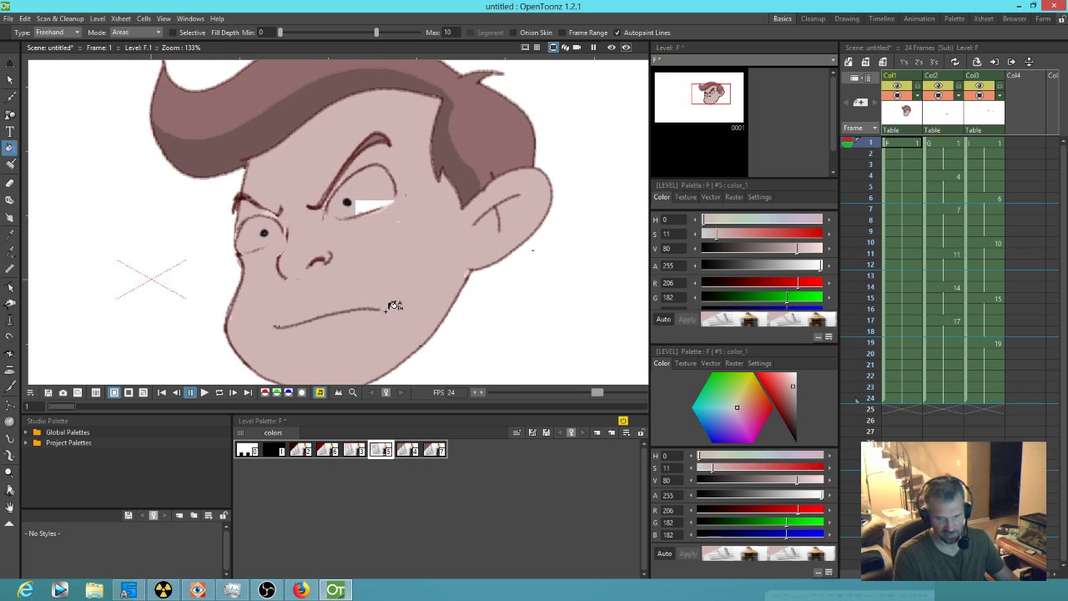
{"action": "scroll", "coordinate": [481, 277], "scroll_direction": "up", "scroll_amount": 8}
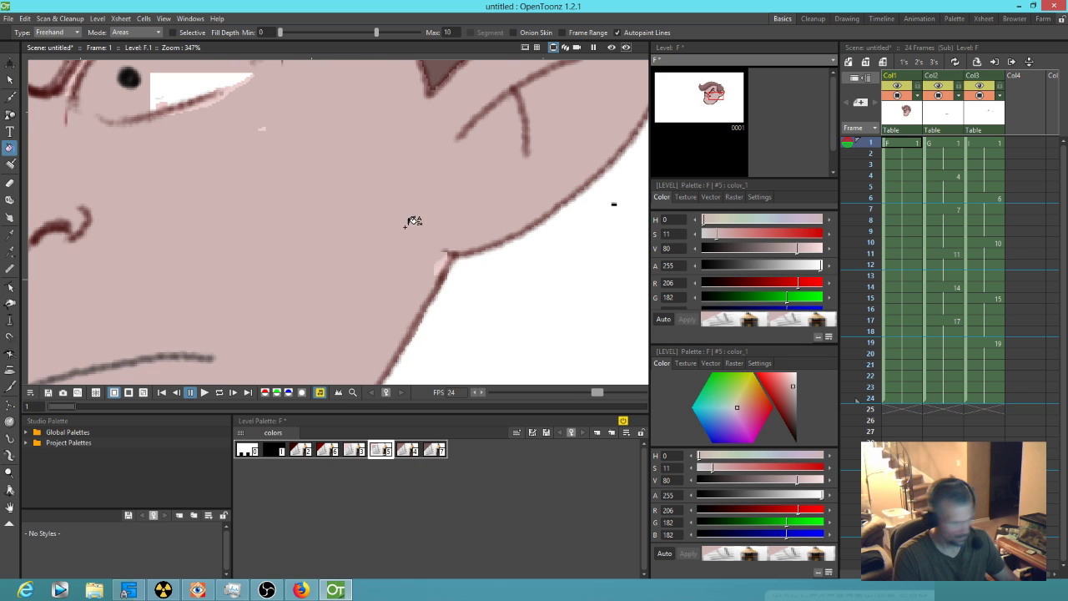
{"action": "key", "text": "k"}
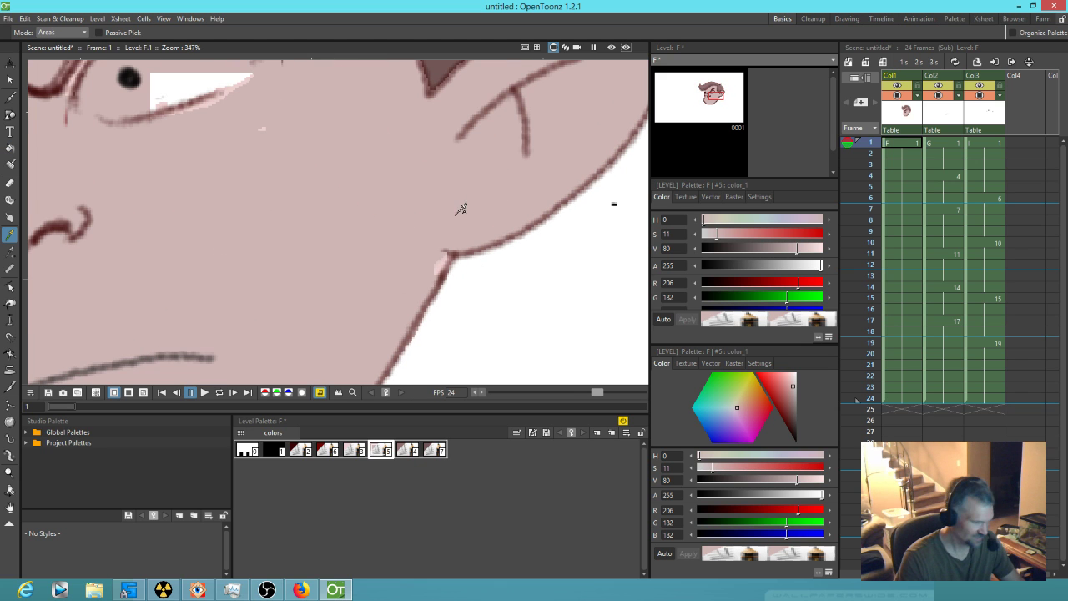
{"action": "left_click", "coordinate": [473, 255]}
{"action": "left_click", "coordinate": [476, 200]}
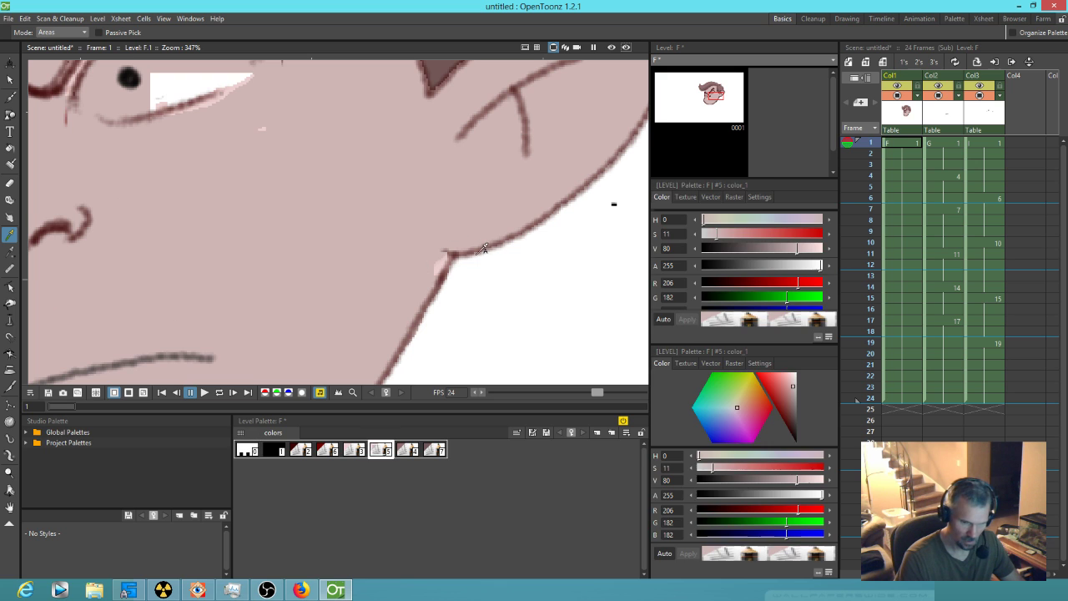
{"action": "key", "text": "f"}
{"action": "mouse_move", "coordinate": [444, 231]}
{"action": "left_mouse_down"}
{"action": "mouse_move", "coordinate": [460, 258]}
{"action": "mouse_move", "coordinate": [445, 253]}
{"action": "left_mouse_up"}
{"action": "scroll", "coordinate": [448, 250], "scroll_direction": "down", "scroll_amount": 3}
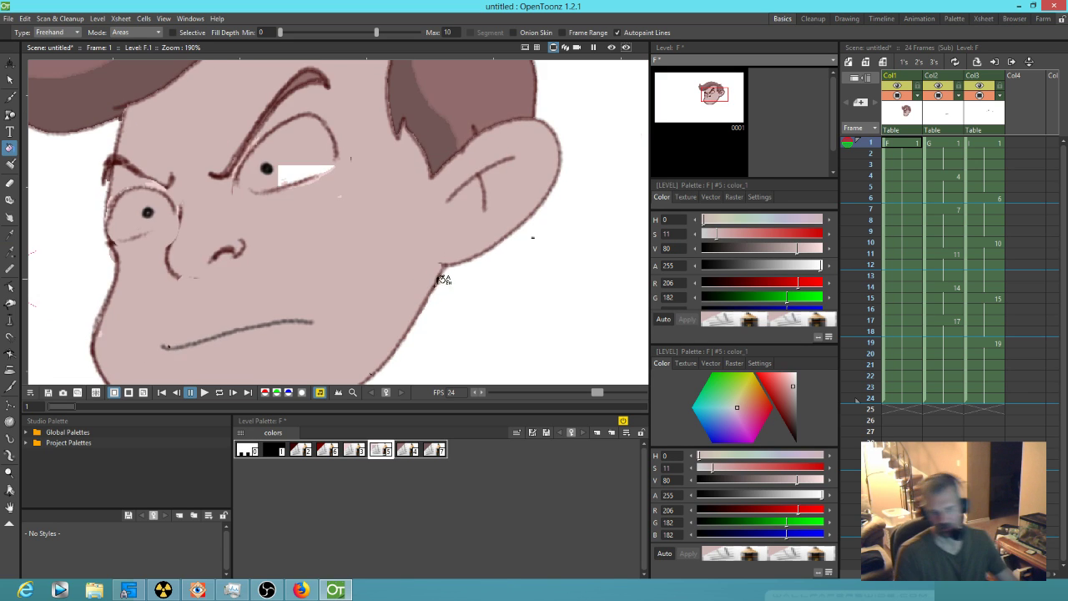
- Examine the New Level settings for a Toonz Raster Level and dismiss them without creating a level
{"action": "scroll", "coordinate": [440, 247], "scroll_direction": "down", "scroll_amount": 2}
{"action": "scroll", "coordinate": [342, 200], "scroll_direction": "down", "scroll_amount": 1}
{"action": "left_click_drag", "start_coordinate": [342, 200], "coordinate": [438, 219]}
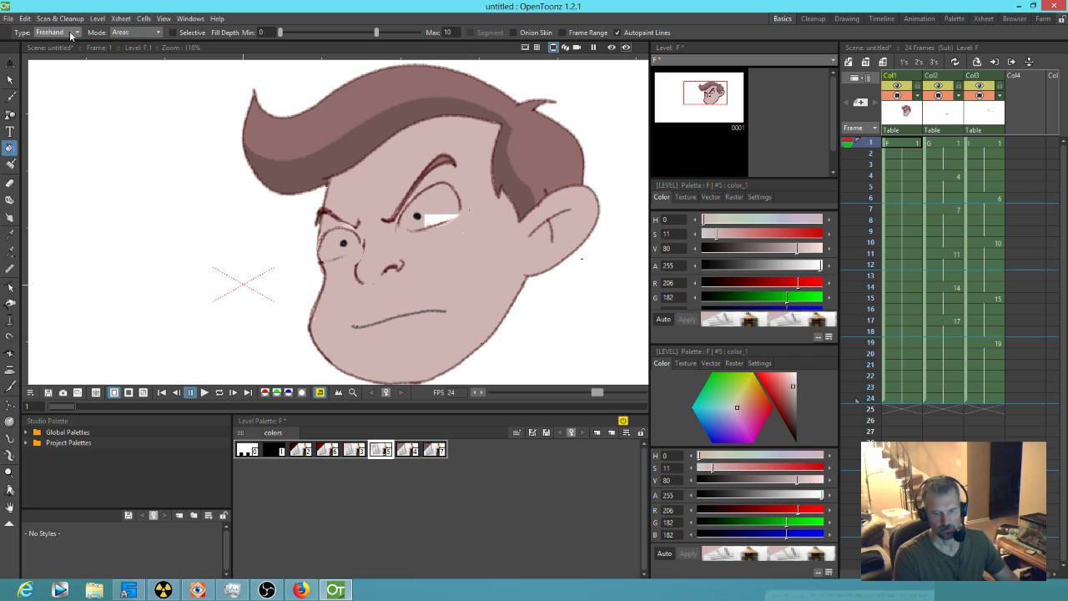
{"action": "left_click", "coordinate": [865, 63]}
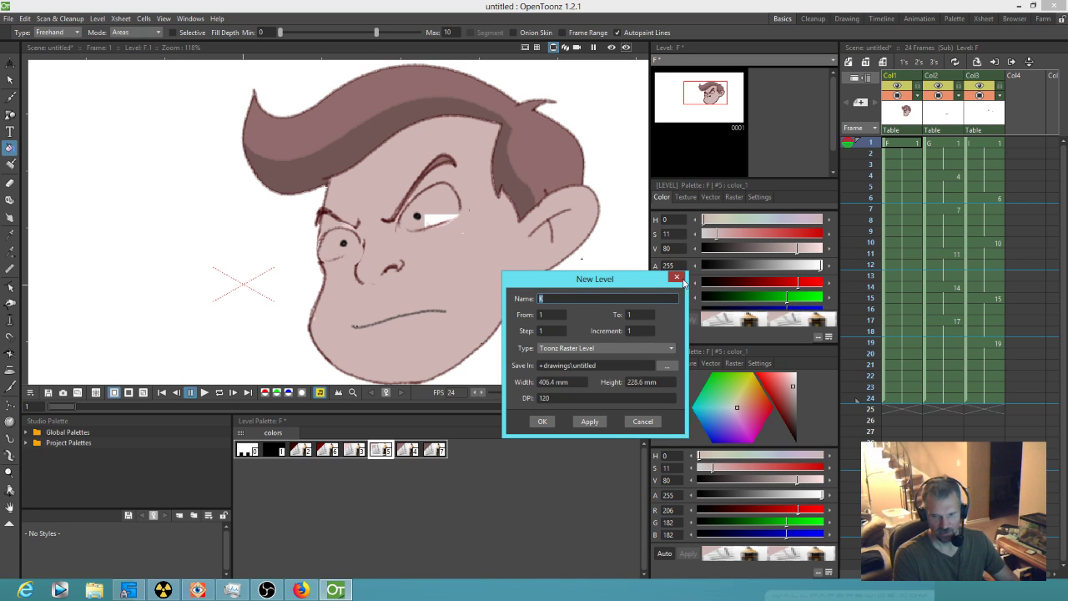
{"action": "left_click", "coordinate": [675, 277]}
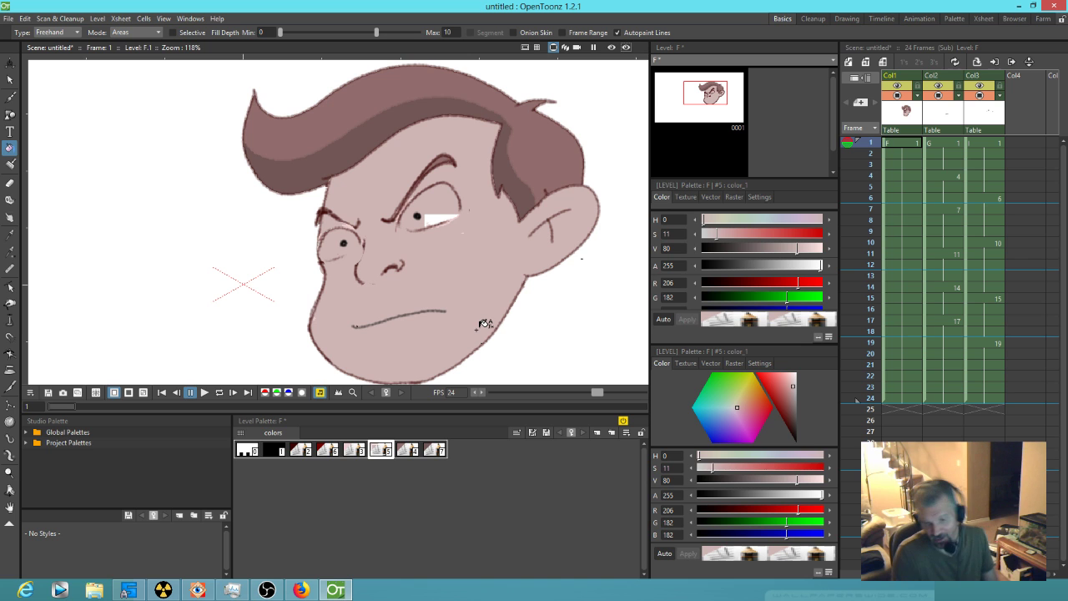
- Inspect the head drawing in the 3D view and return to the Camera Stand view
{"action": "left_click", "coordinate": [565, 47]}
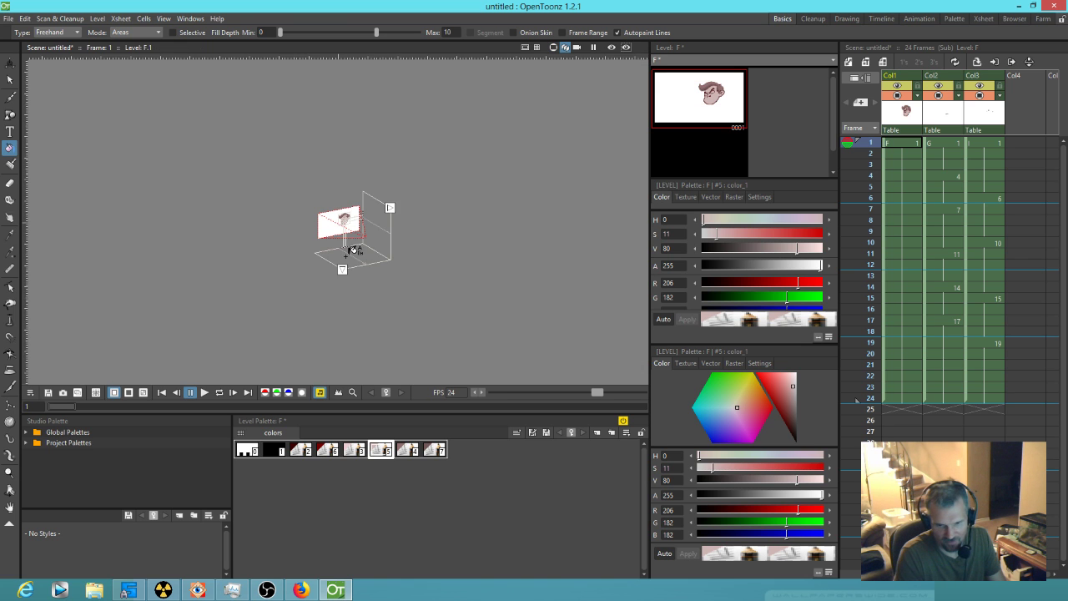
{"action": "scroll", "coordinate": [357, 227], "scroll_direction": "up", "scroll_amount": 6}
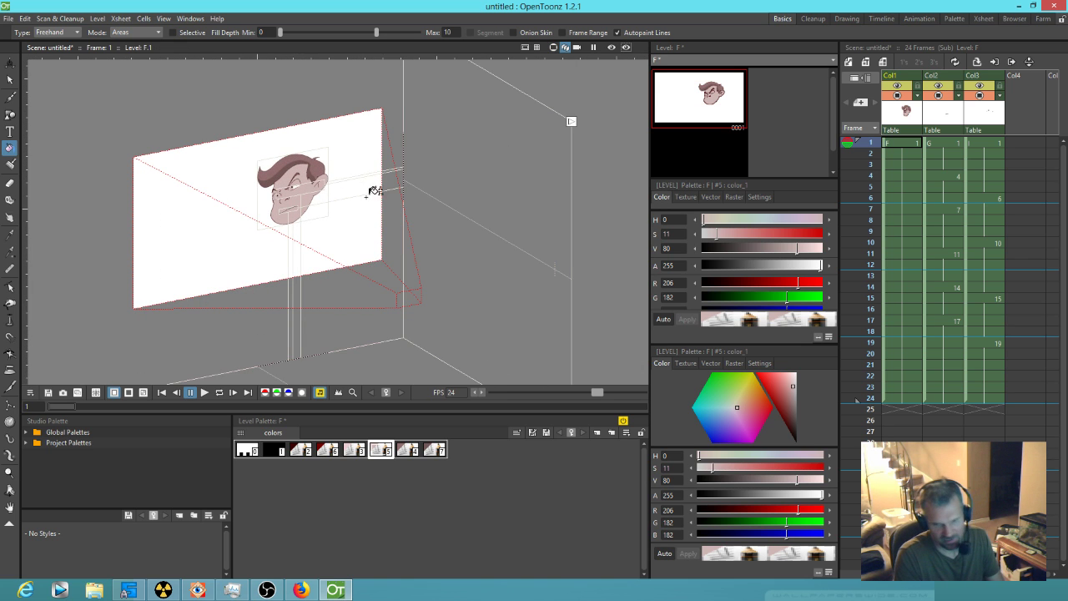
{"action": "left_click", "coordinate": [554, 48]}
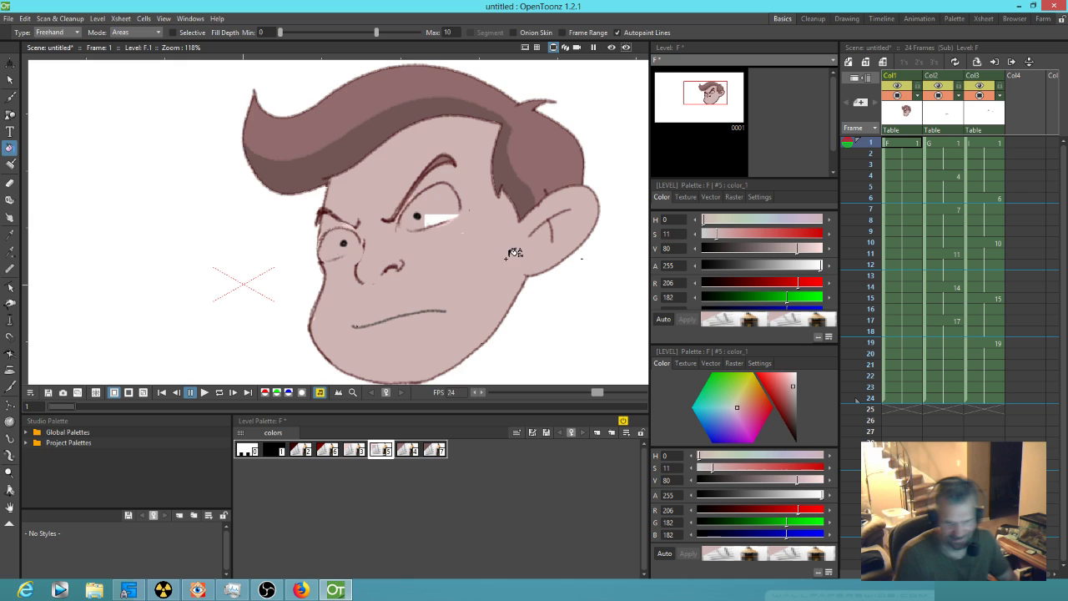
{"action": "scroll", "coordinate": [517, 248], "scroll_direction": "down", "scroll_amount": 1}
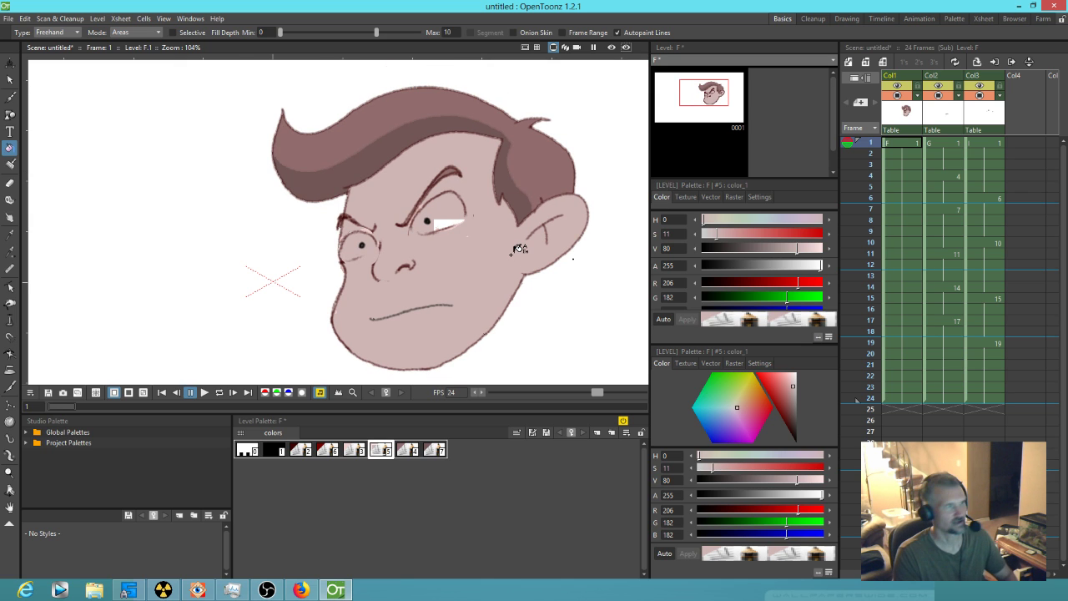